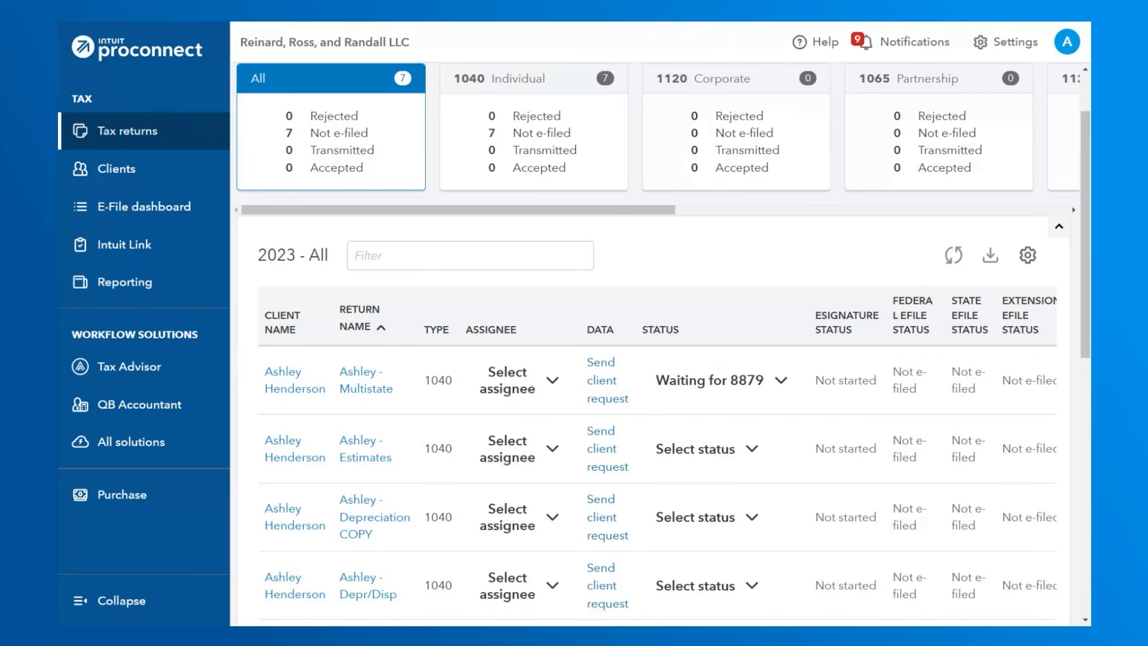
- Open the Estimates 1040 return from the 2023 tax returns list and go to its 2023 Estimated Payments input screen
{"action": "scroll", "coordinate": [443, 299], "scroll_direction": "down", "scroll_amount": 1}
{"action": "scroll", "coordinate": [443, 292], "scroll_direction": "up", "scroll_amount": 3}
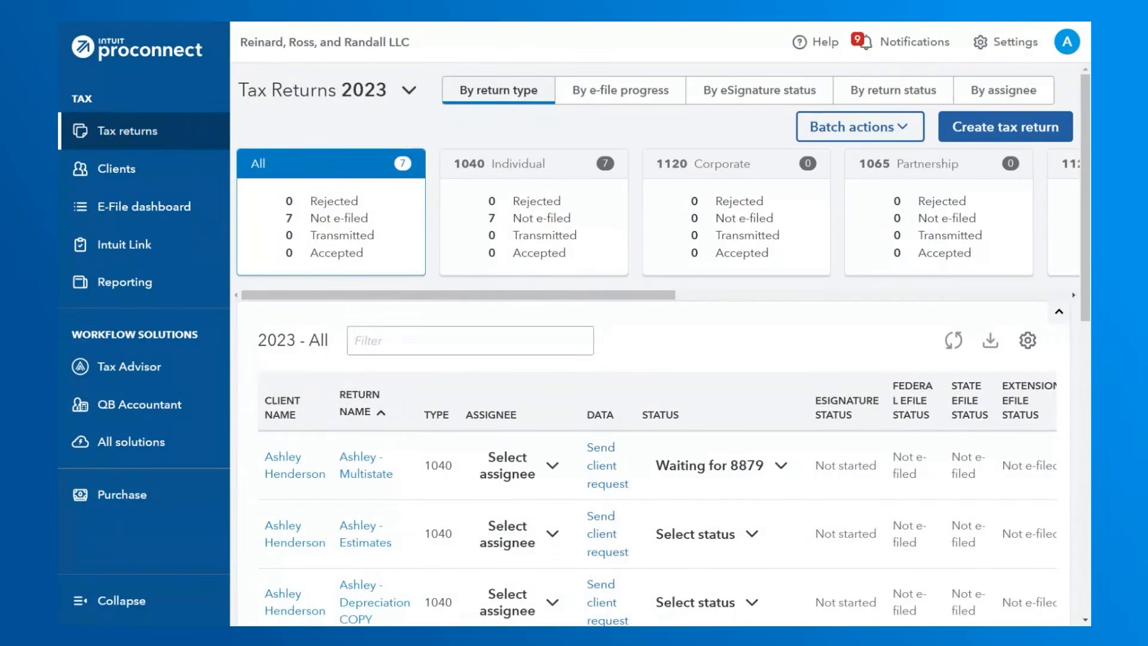
{"action": "scroll", "coordinate": [616, 331], "scroll_direction": "down", "scroll_amount": 2}
{"action": "scroll", "coordinate": [616, 332], "scroll_direction": "down", "scroll_amount": 2}
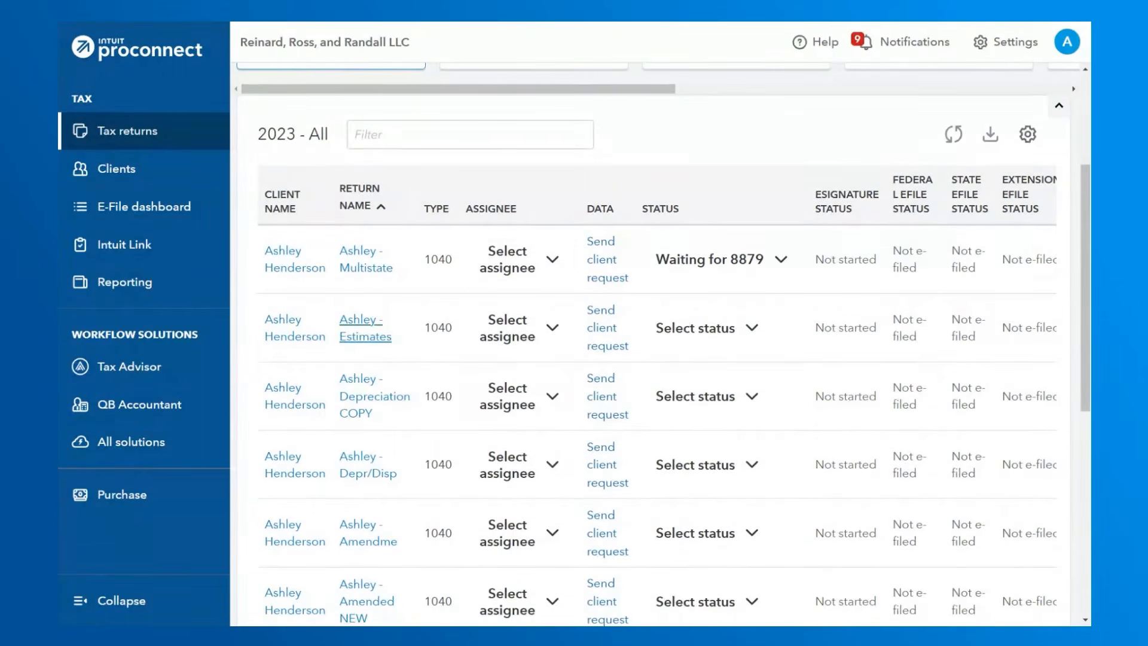
{"action": "left_click", "coordinate": [365, 336]}
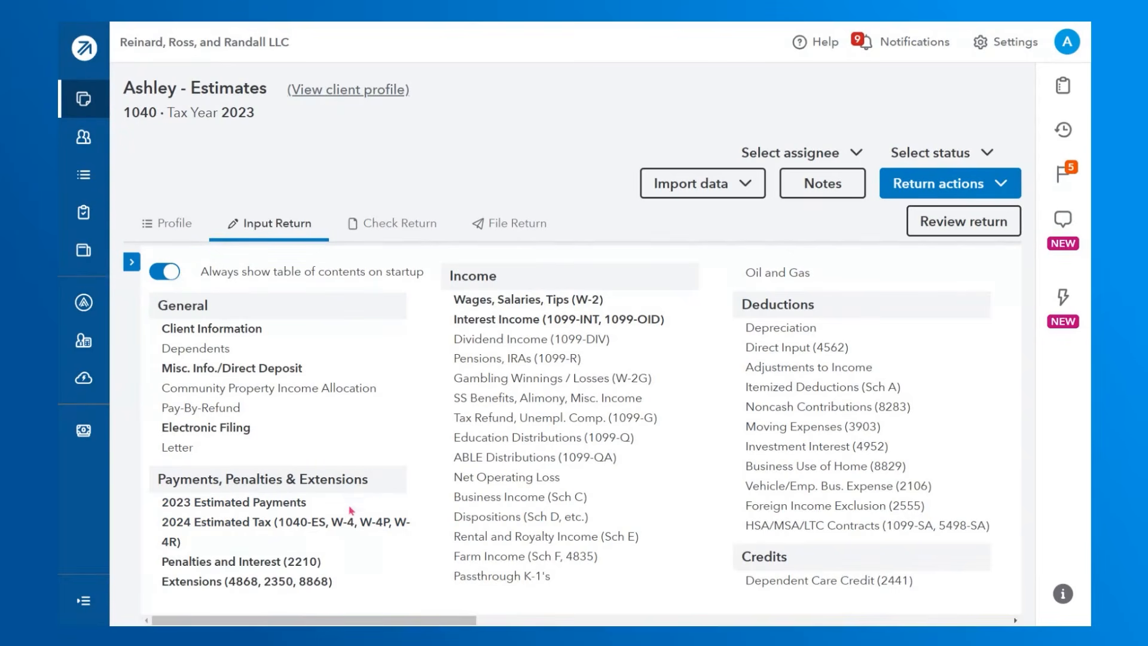
{"action": "left_click", "coordinate": [255, 503]}
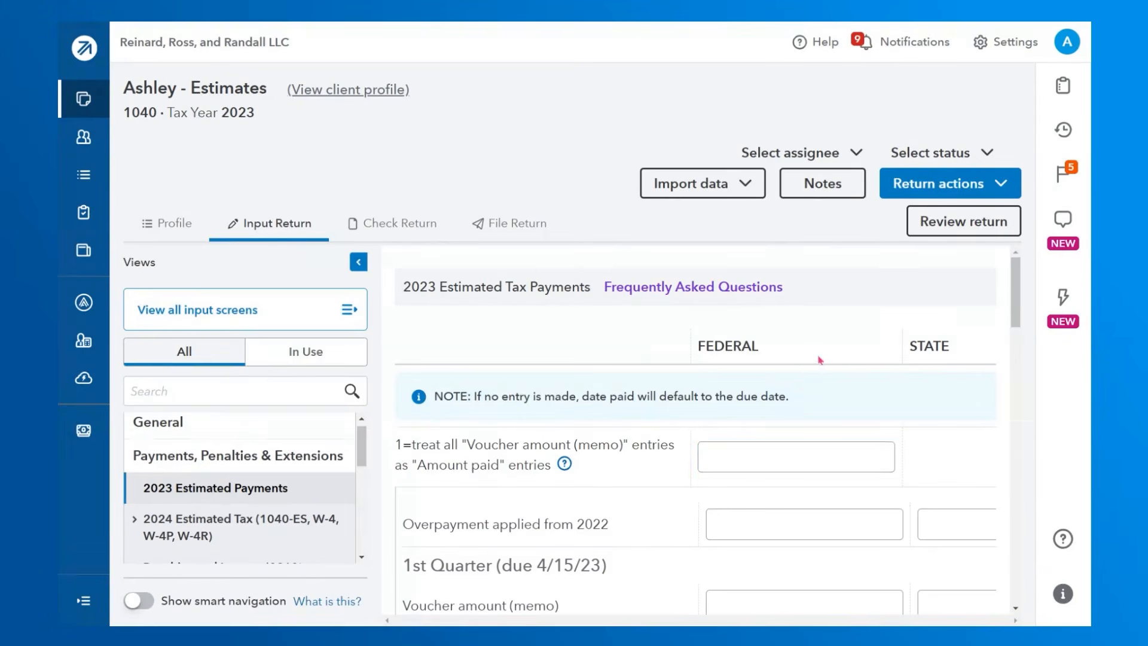
- Review the federal 2023 estimated payments, covering the voucher amount option, the quarterly amounts paid and the additional estimated tax payments
{"action": "scroll", "coordinate": [795, 387], "scroll_direction": "down", "scroll_amount": 1}
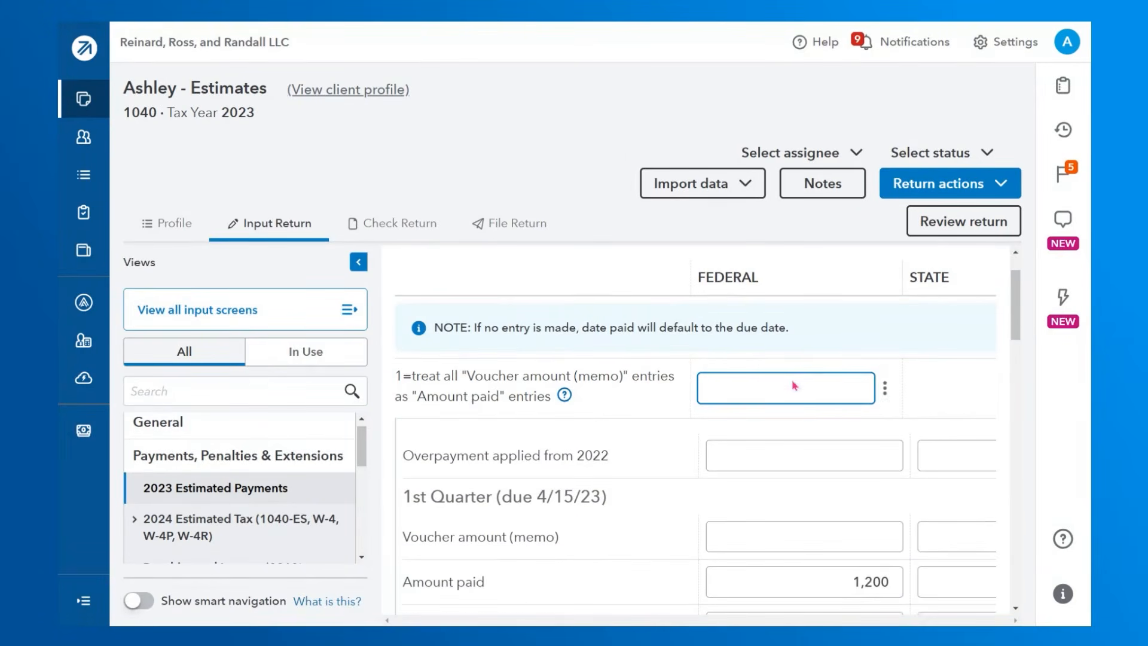
{"action": "scroll", "coordinate": [894, 368], "scroll_direction": "down", "scroll_amount": 2}
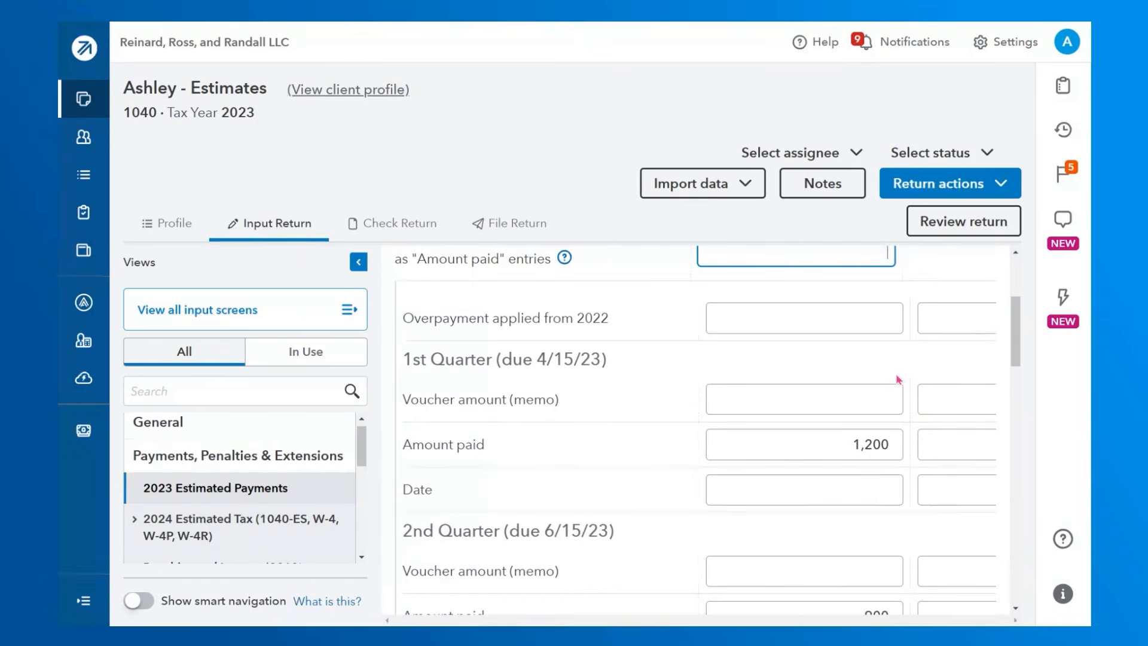
{"action": "mouse_move", "coordinate": [890, 396]}
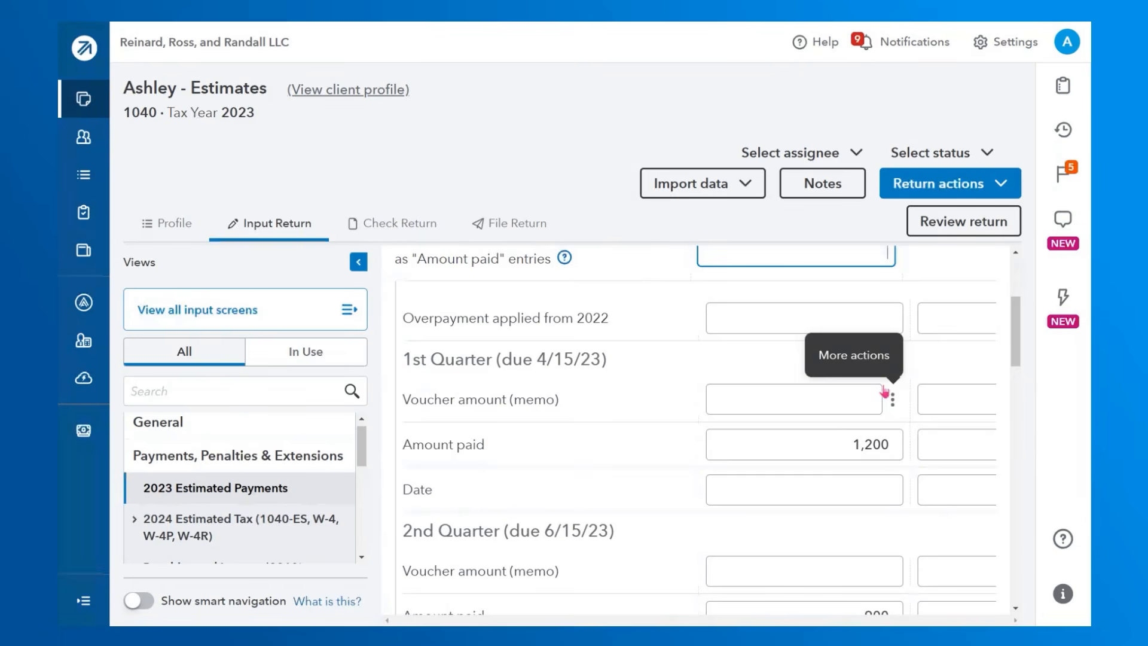
{"action": "left_click", "coordinate": [873, 399]}
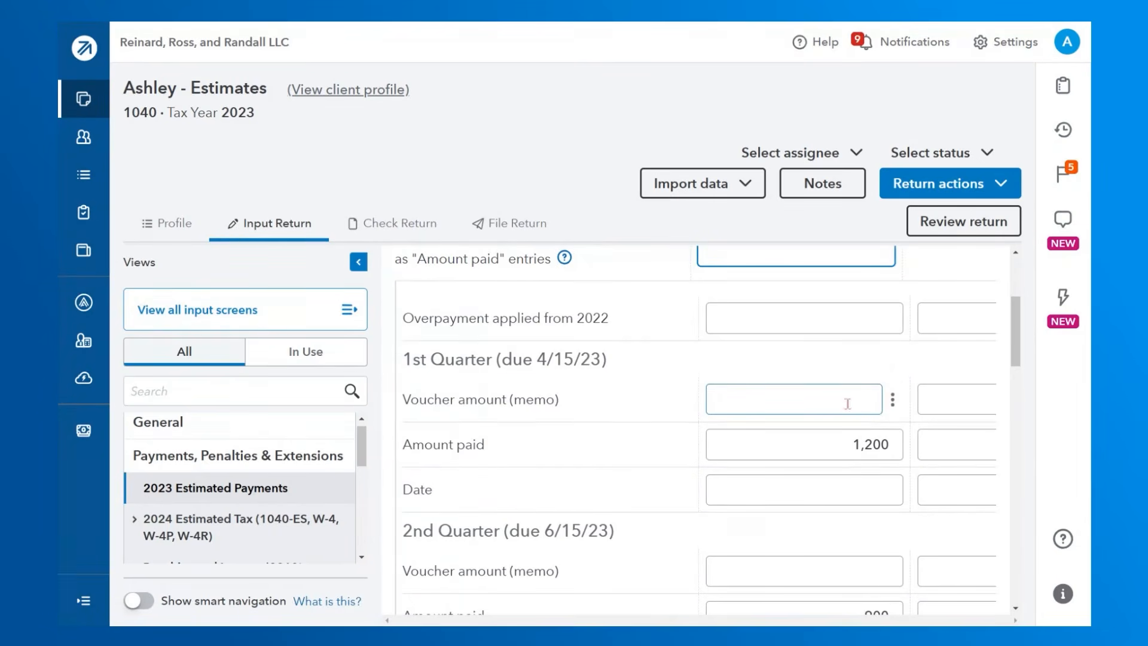
{"action": "scroll", "coordinate": [784, 385], "scroll_direction": "up", "scroll_amount": 2}
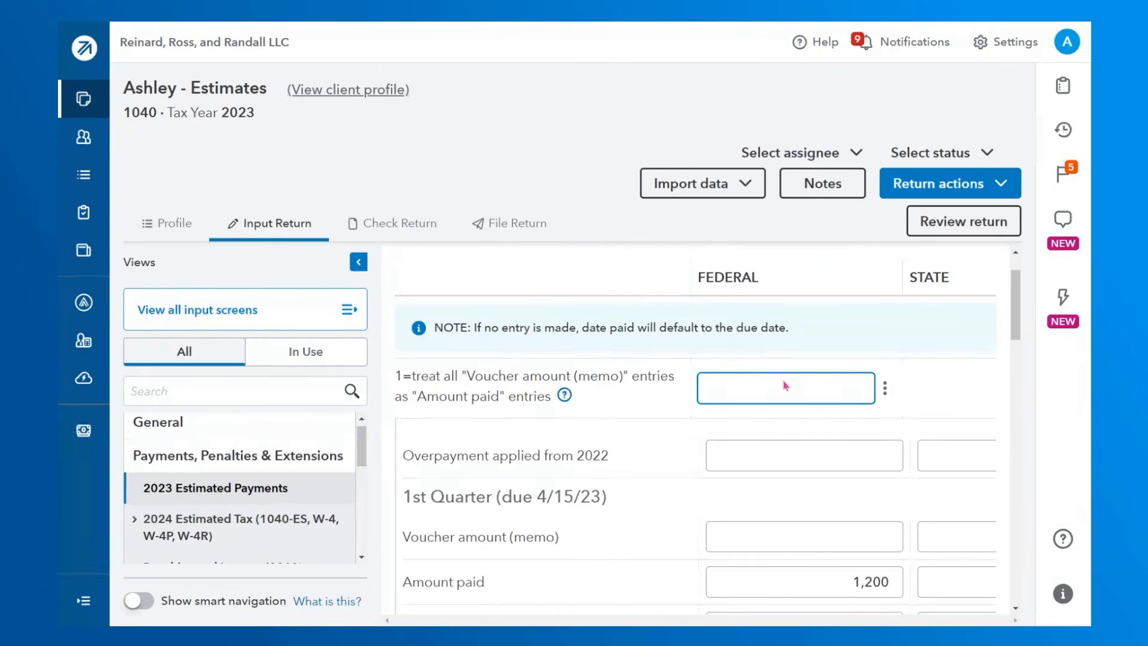
{"action": "scroll", "coordinate": [785, 385], "scroll_direction": "down", "scroll_amount": 5}
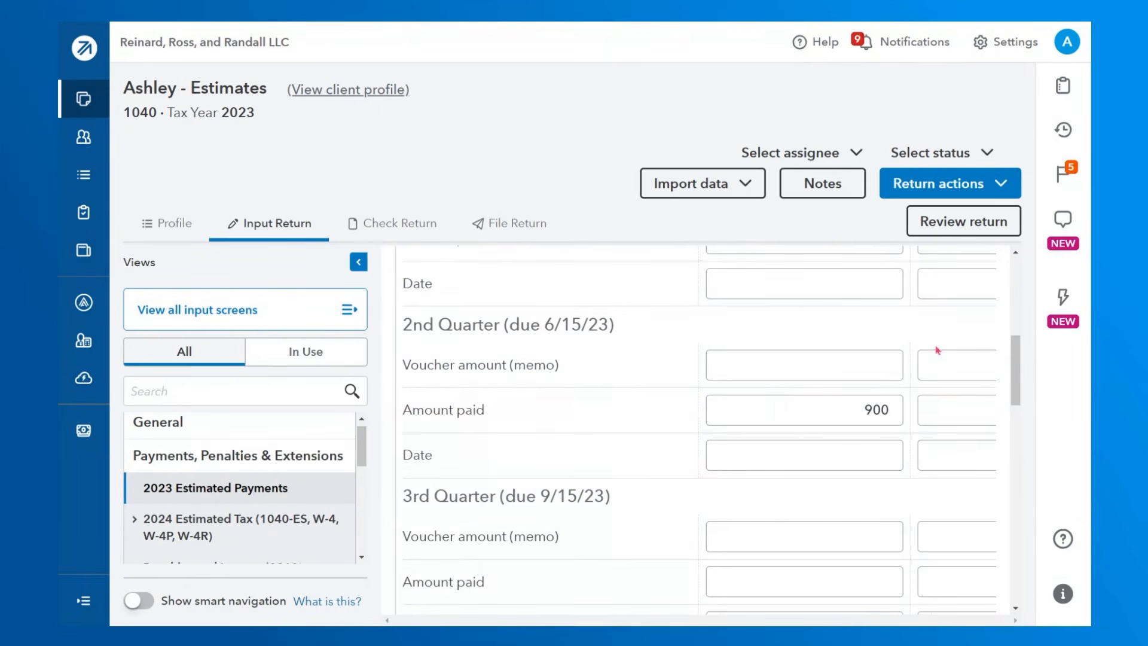
{"action": "scroll", "coordinate": [884, 394], "scroll_direction": "down", "scroll_amount": 9}
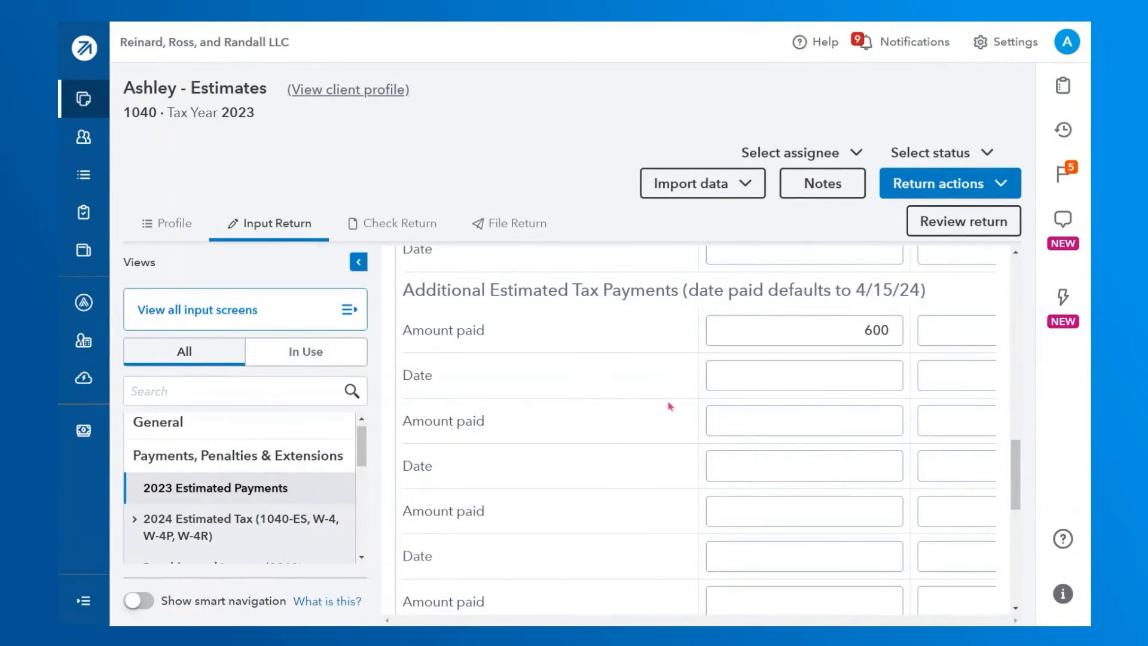
{"action": "scroll", "coordinate": [670, 406], "scroll_direction": "up", "scroll_amount": 15}
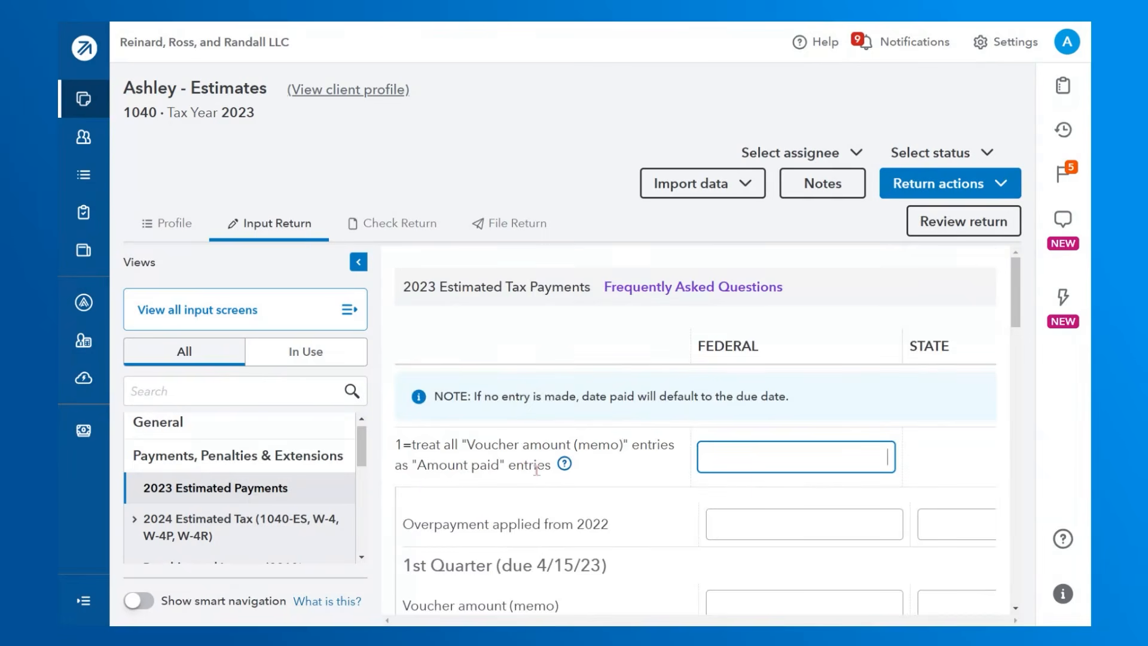
- Expand the 2024 Estimated Tax (1040-ES, W-4, W-4P, W-4R) section and open its 2024 Estimated Tax (1040-ES) input screen
{"action": "scroll", "coordinate": [306, 500], "scroll_direction": "down", "scroll_amount": 1}
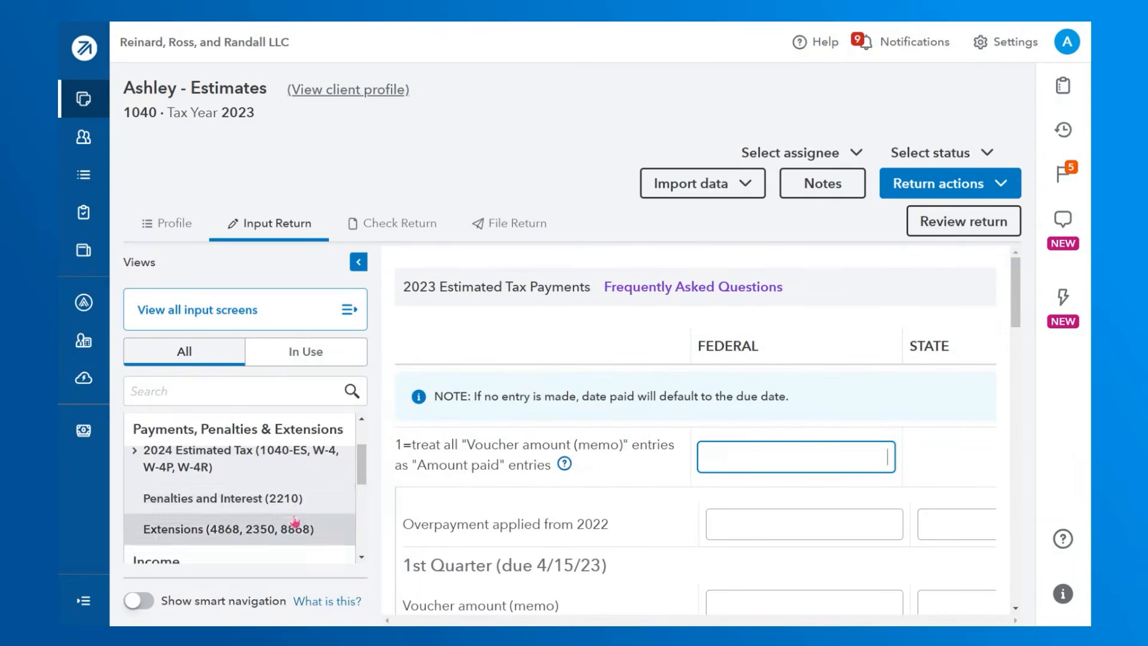
{"action": "scroll", "coordinate": [251, 528], "scroll_direction": "up", "scroll_amount": 1}
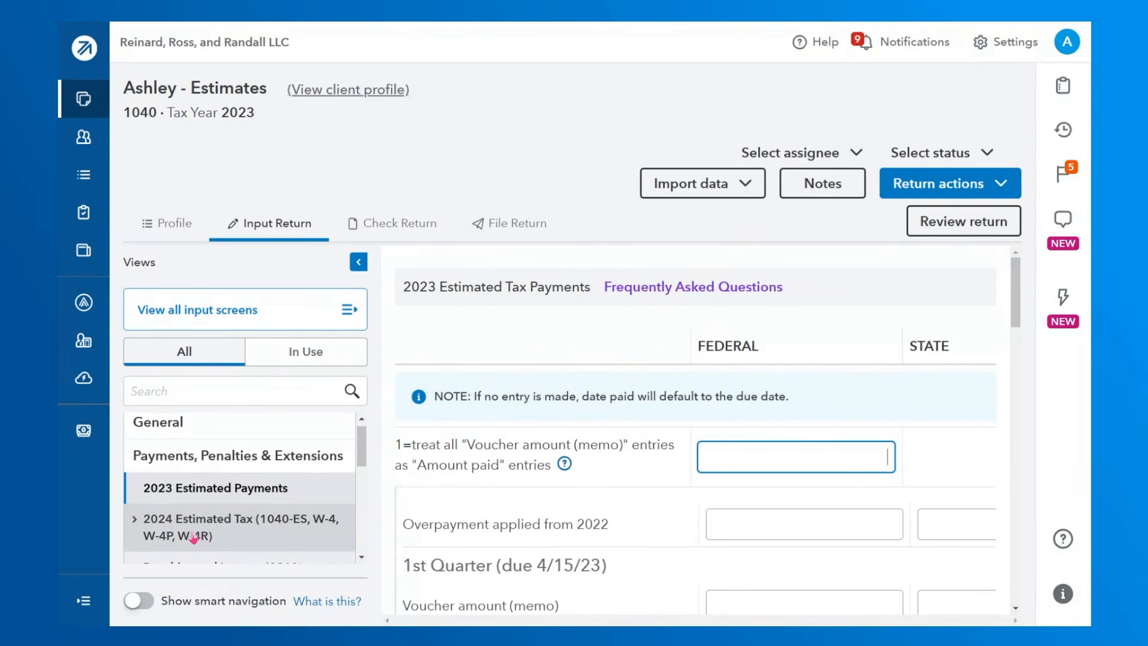
{"action": "left_click", "coordinate": [213, 529]}
{"action": "scroll", "coordinate": [287, 507], "scroll_direction": "down", "scroll_amount": 1}
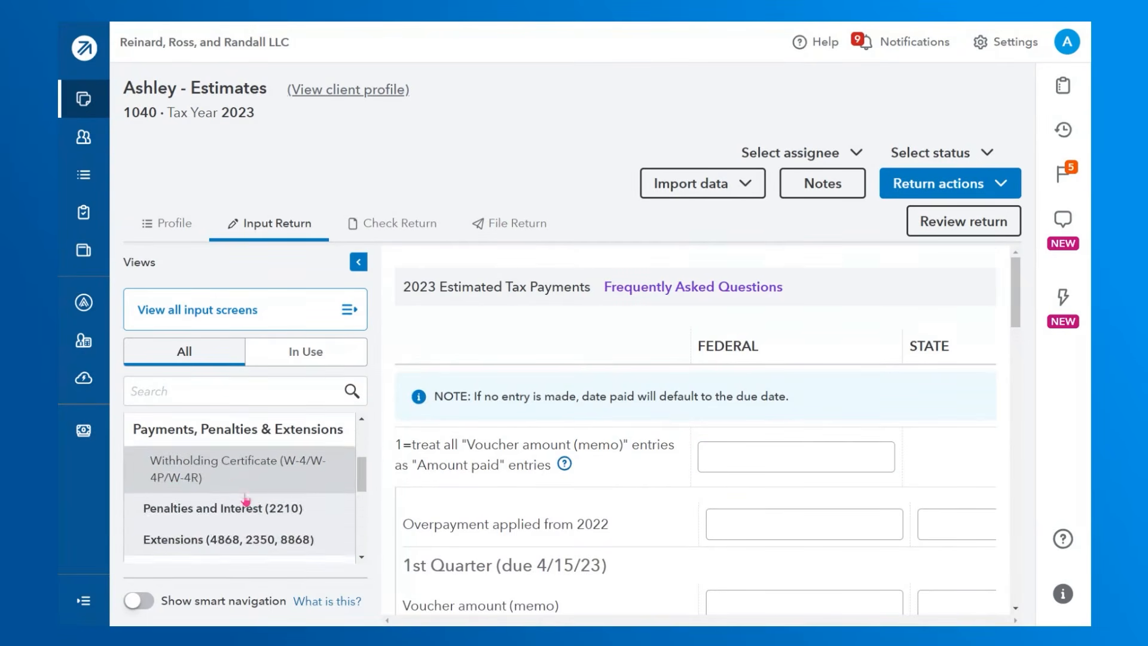
{"action": "scroll", "coordinate": [242, 508], "scroll_direction": "up", "scroll_amount": 1}
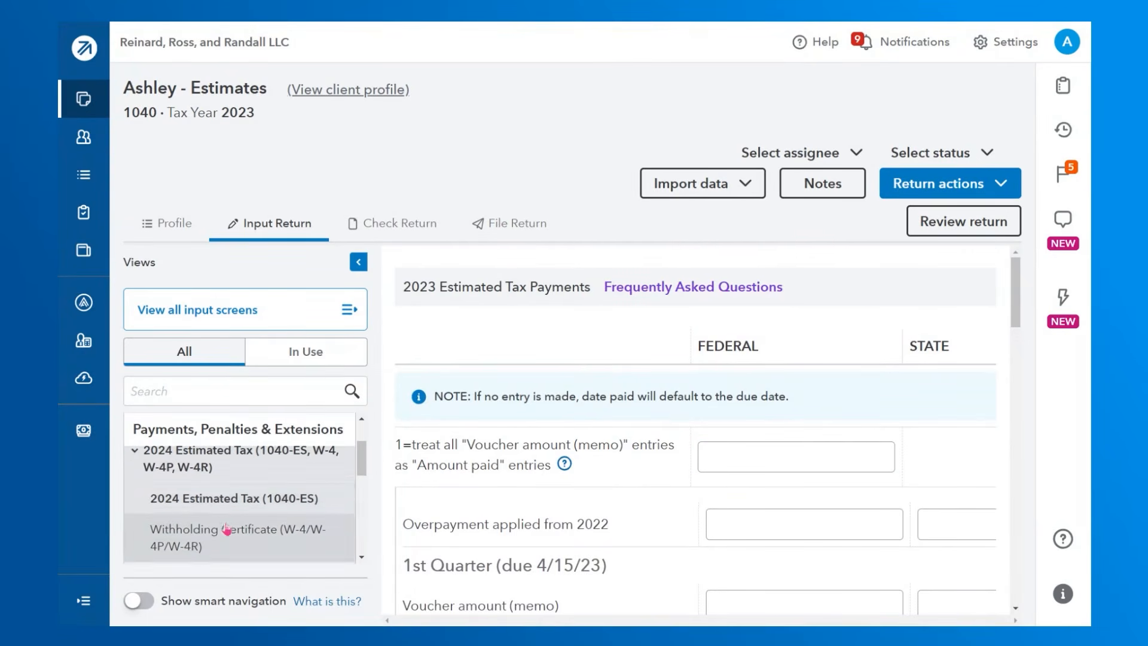
{"action": "left_click", "coordinate": [189, 507]}
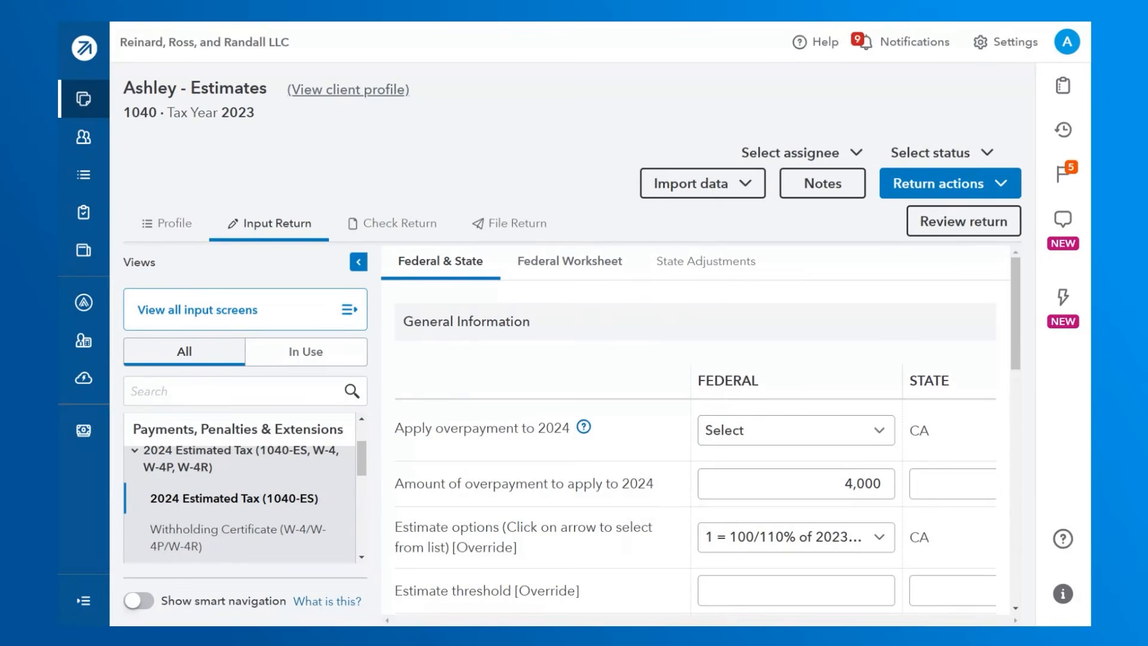
- Examine the federal general information for 2024 estimates, including the overpayment application, the amount of overpayment to apply and the estimate options
{"action": "left_click_drag", "start_coordinate": [1017, 288], "coordinate": [1018, 294]}
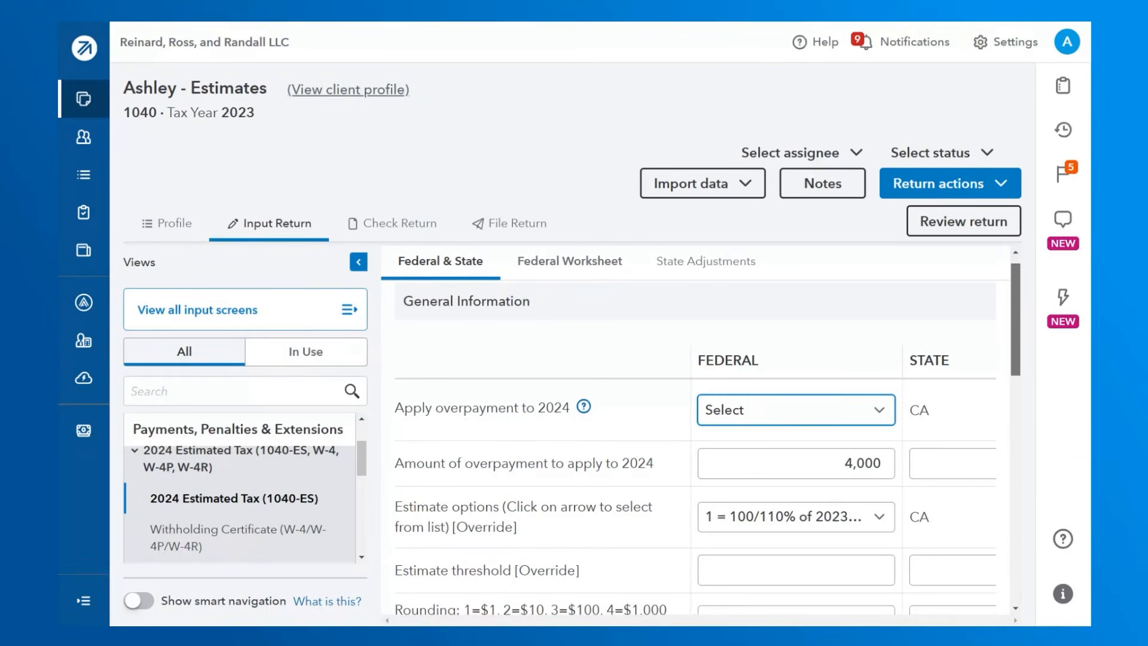
{"action": "left_click_drag", "start_coordinate": [1018, 294], "coordinate": [1018, 296]}
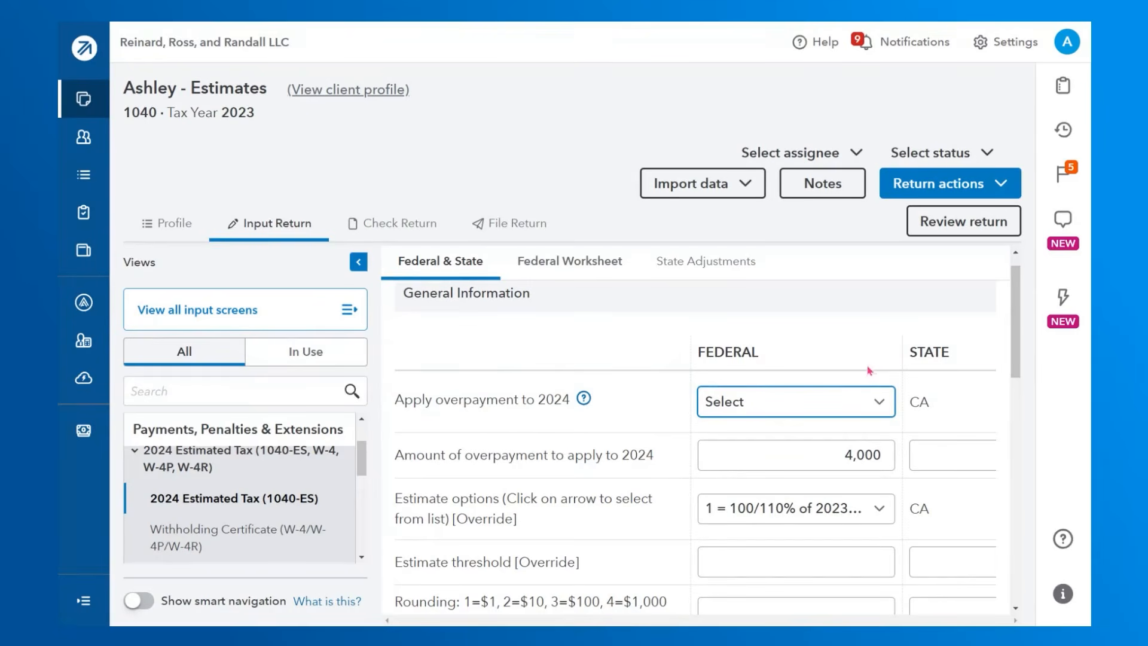
{"action": "scroll", "coordinate": [849, 388], "scroll_direction": "down", "scroll_amount": 1}
{"action": "left_click", "coordinate": [848, 386]}
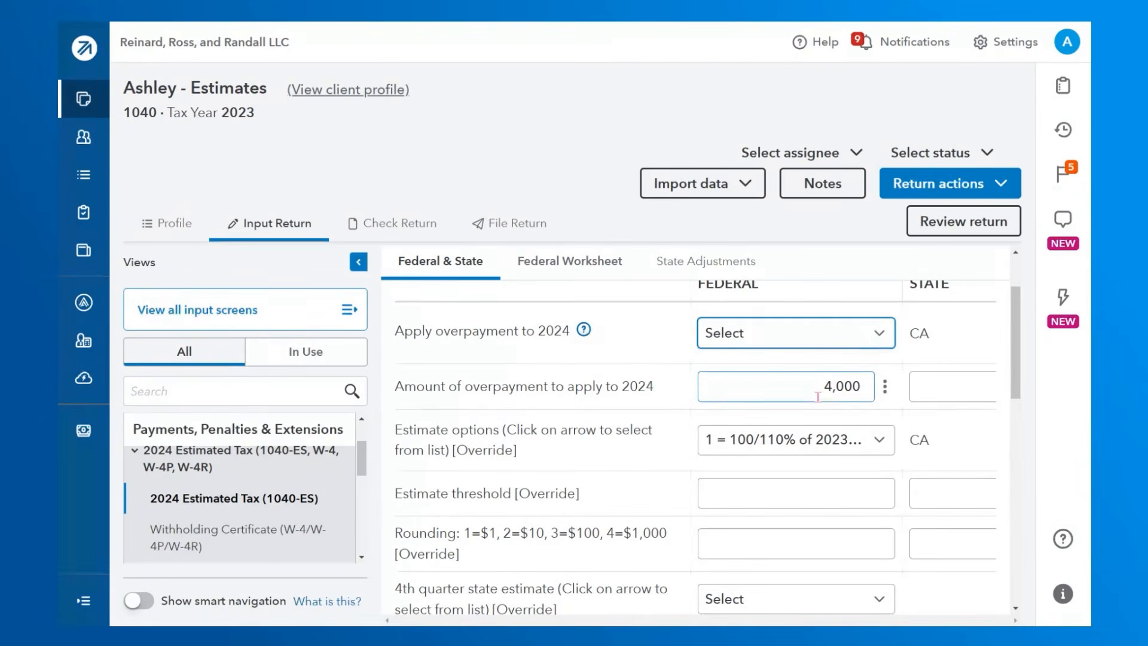
{"action": "left_click", "coordinate": [825, 441]}
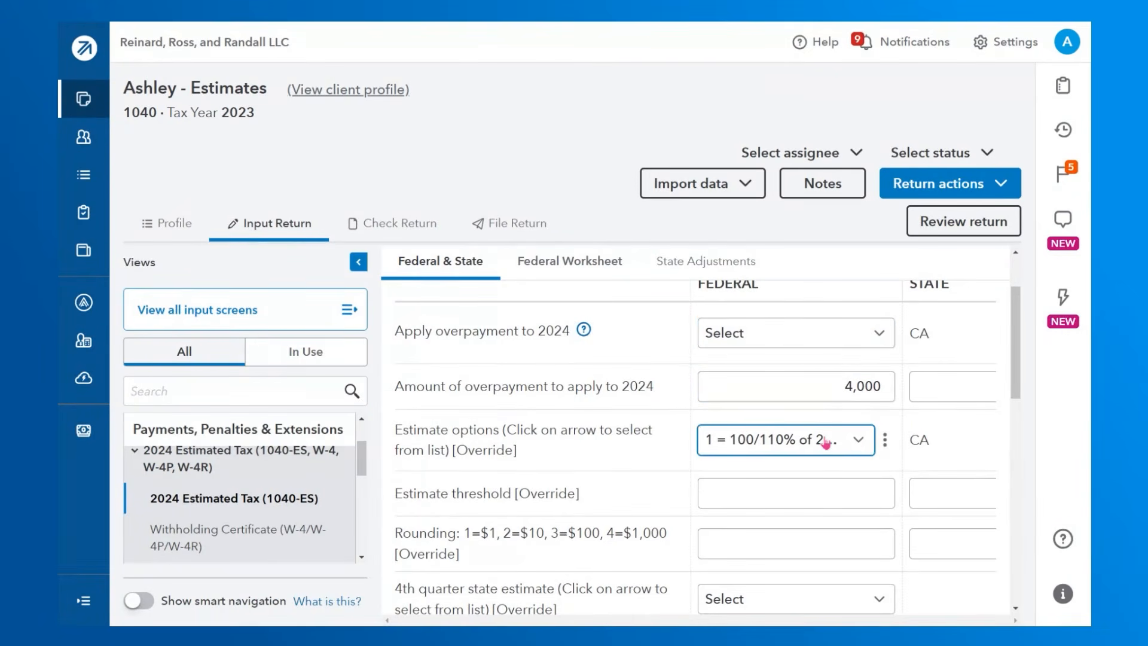
{"action": "scroll", "coordinate": [825, 448], "scroll_direction": "down", "scroll_amount": 1}
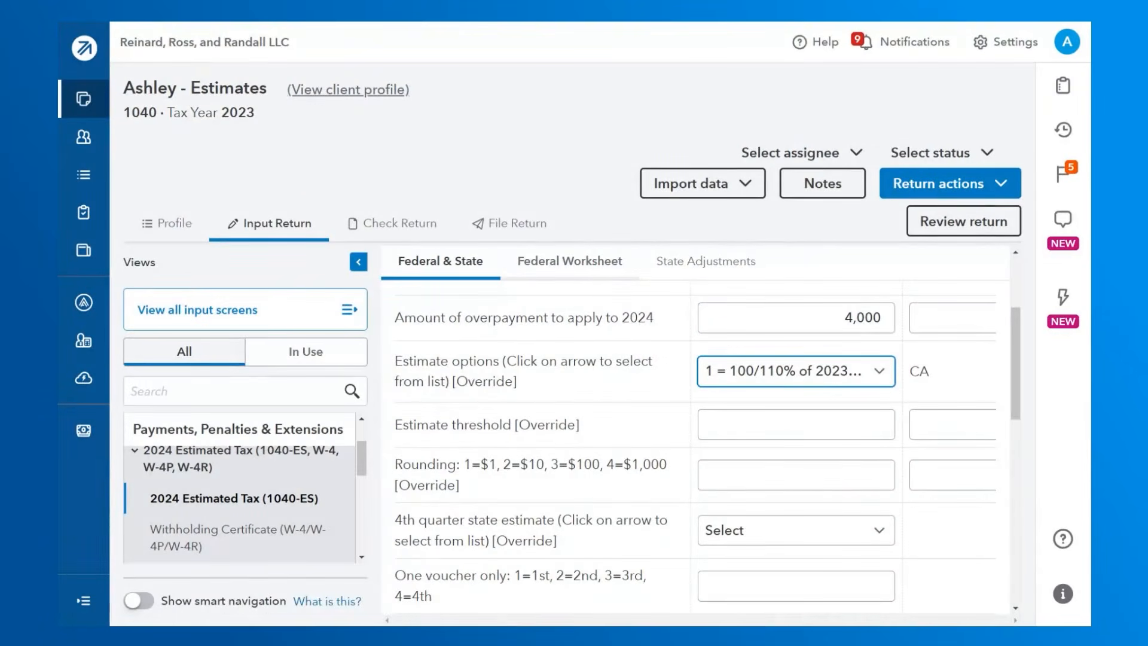
{"action": "left_click", "coordinate": [610, 294]}
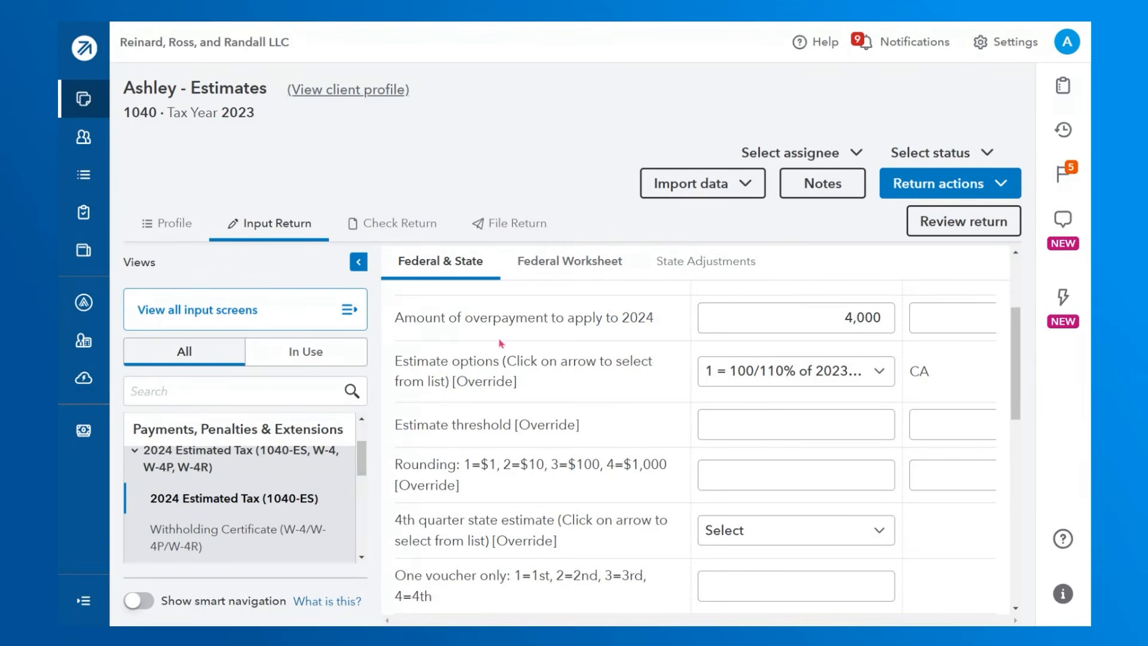
{"action": "left_click", "coordinate": [730, 322]}
{"action": "left_click_drag", "start_coordinate": [731, 321], "coordinate": [884, 318]}
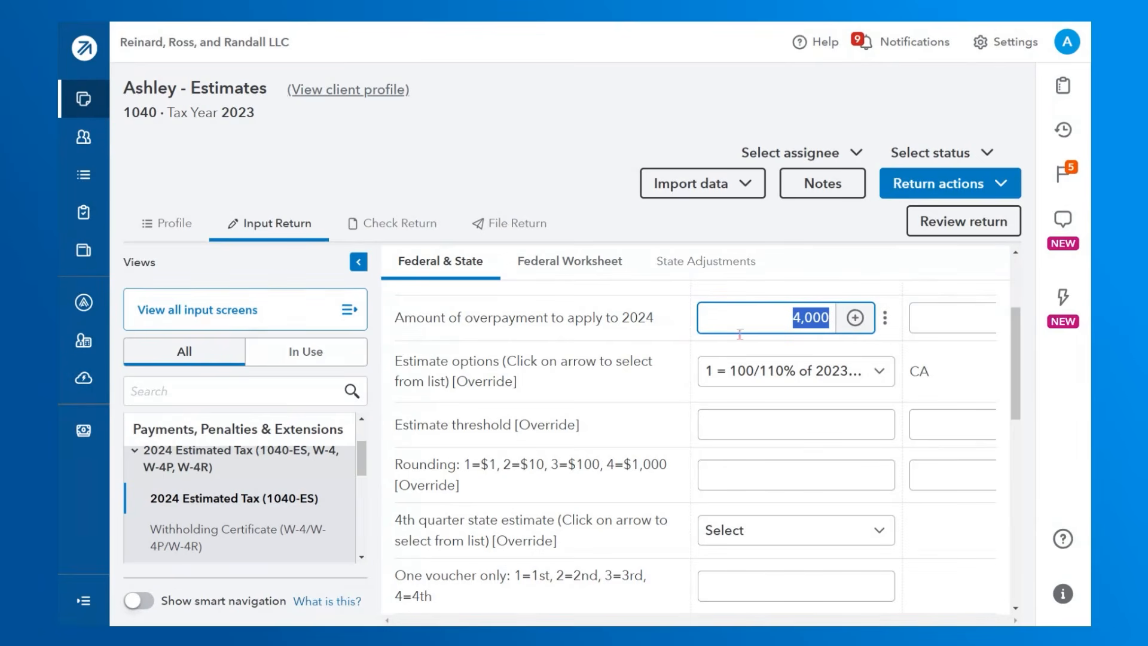
{"action": "scroll", "coordinate": [725, 420], "scroll_direction": "up", "scroll_amount": 2}
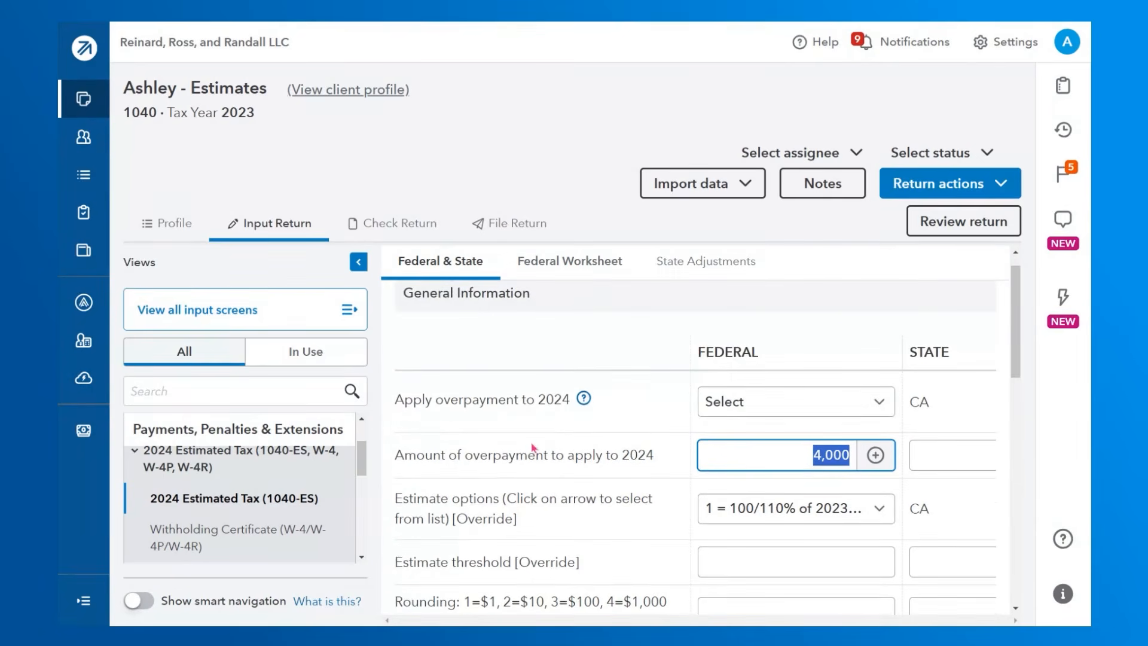
- Examine the federal quarterly override fields for 2024 estimated tax, the overpayment reduction option and the total 2024 estimated tax override
{"action": "scroll", "coordinate": [534, 447], "scroll_direction": "down", "scroll_amount": 10}
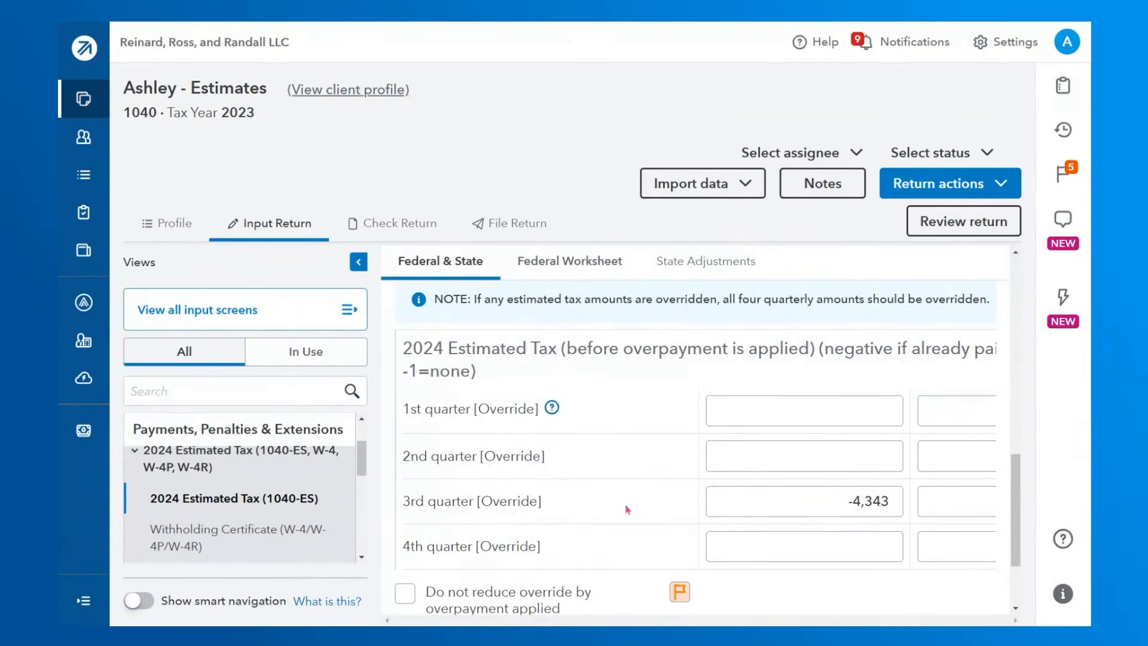
{"action": "left_click", "coordinate": [838, 413]}
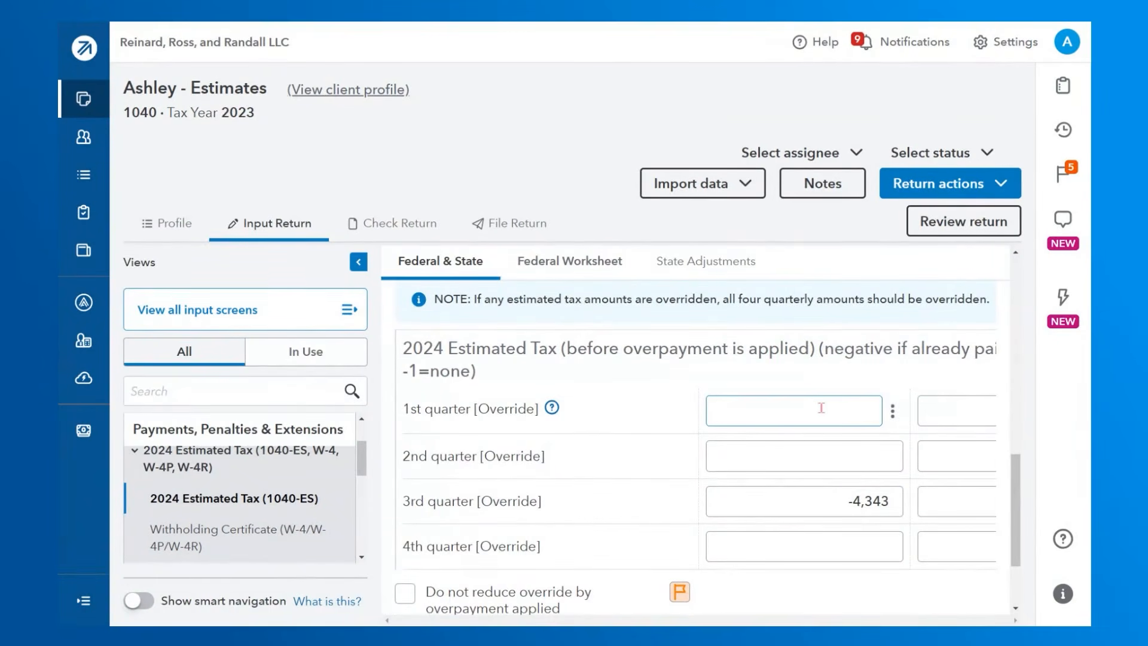
{"action": "scroll", "coordinate": [820, 408], "scroll_direction": "down", "scroll_amount": 1}
{"action": "left_click", "coordinate": [804, 421]}
{"action": "left_click", "coordinate": [787, 478]}
{"action": "left_click", "coordinate": [763, 510]}
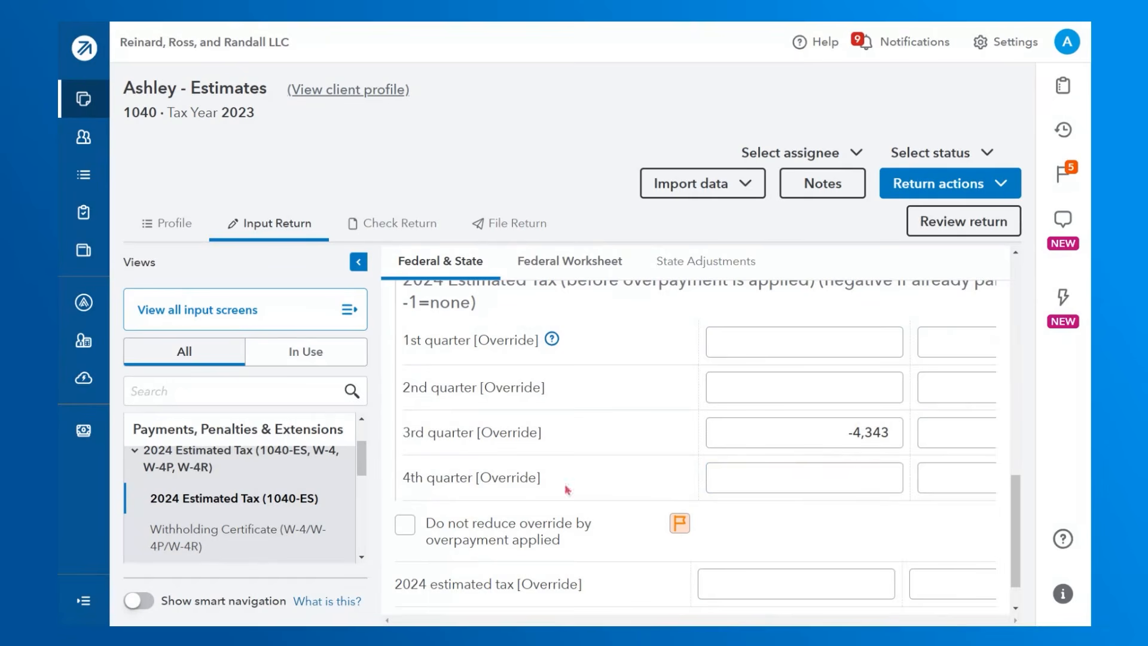
{"action": "scroll", "coordinate": [547, 535], "scroll_direction": "down", "scroll_amount": 1}
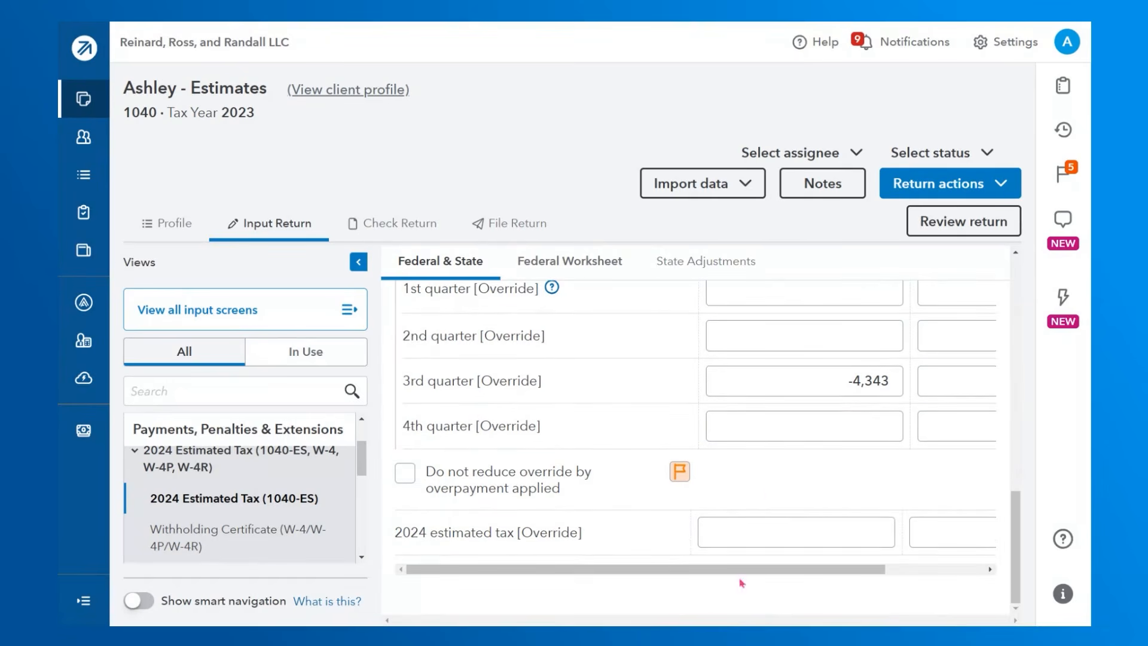
{"action": "left_click", "coordinate": [771, 537]}
{"action": "scroll", "coordinate": [956, 424], "scroll_direction": "up", "scroll_amount": 1}
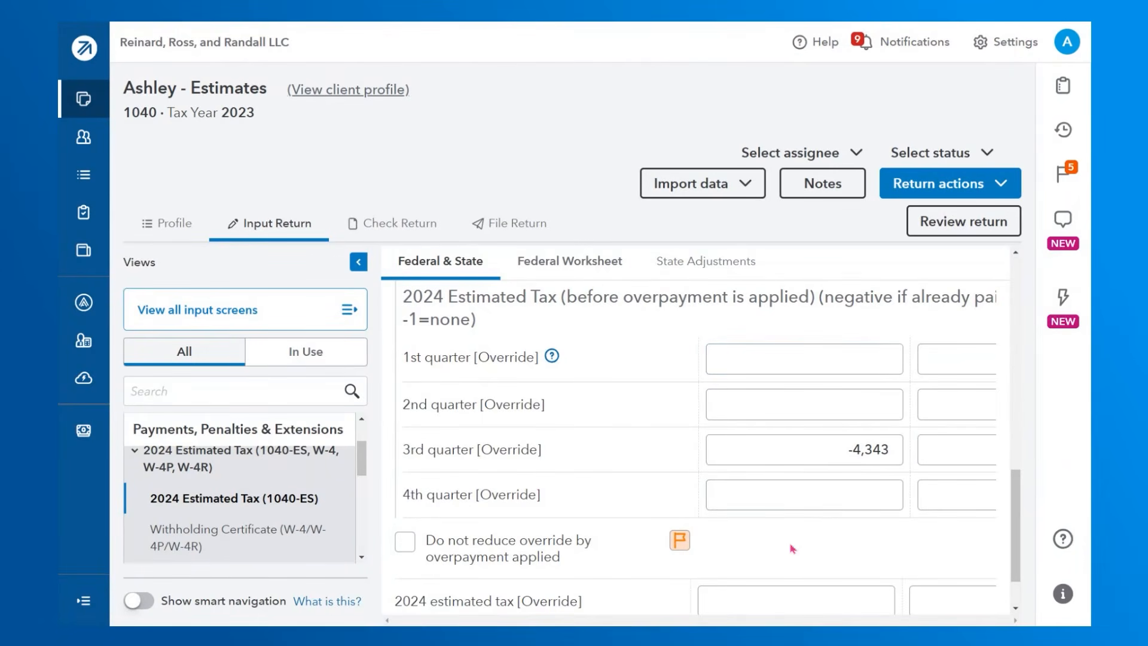
{"action": "scroll", "coordinate": [781, 482], "scroll_direction": "up", "scroll_amount": 1}
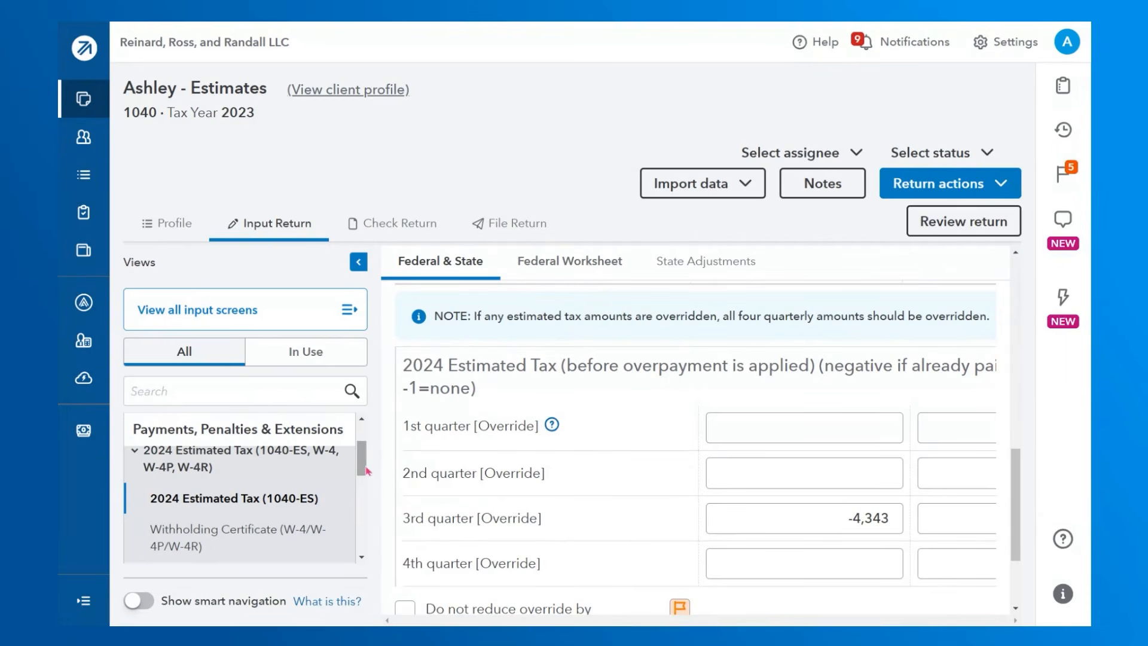
- Expand the General section of the input screens and open Misc. Info./Direct Deposit
{"action": "scroll", "coordinate": [361, 461], "scroll_direction": "up", "scroll_amount": 3}
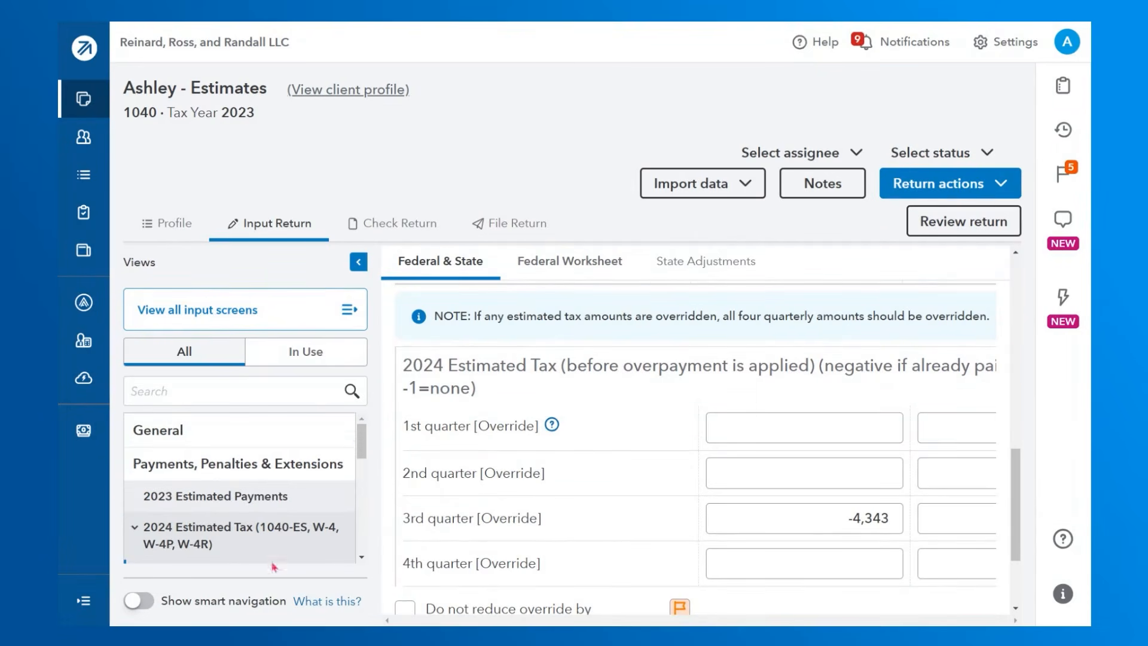
{"action": "left_click", "coordinate": [253, 427]}
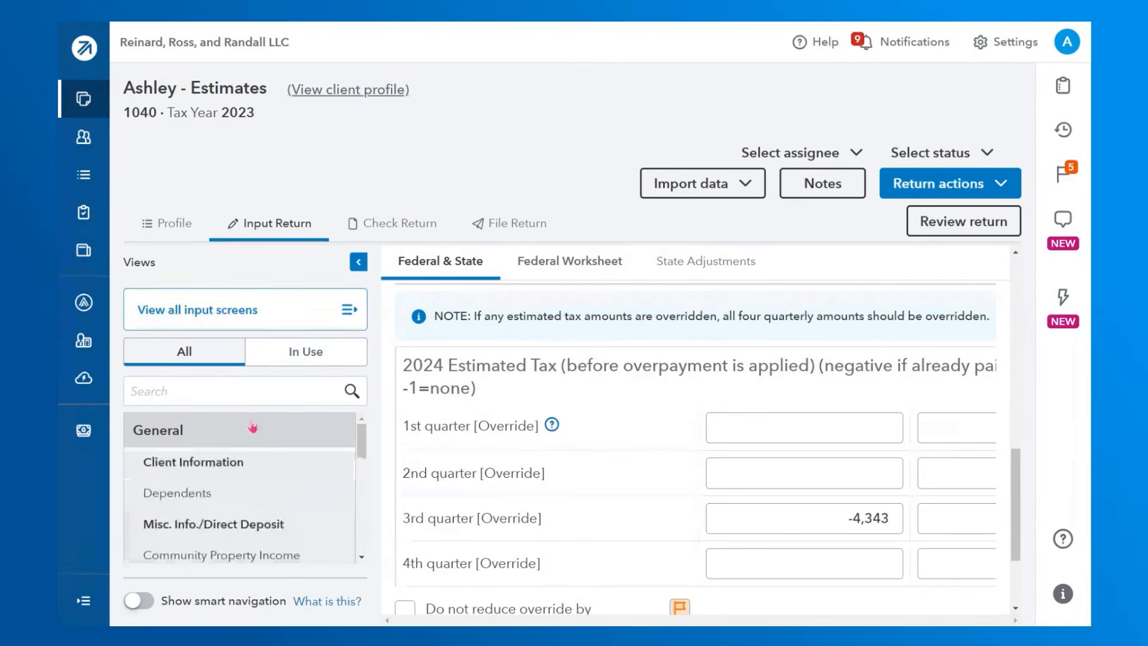
{"action": "scroll", "coordinate": [254, 463], "scroll_direction": "down", "scroll_amount": 3}
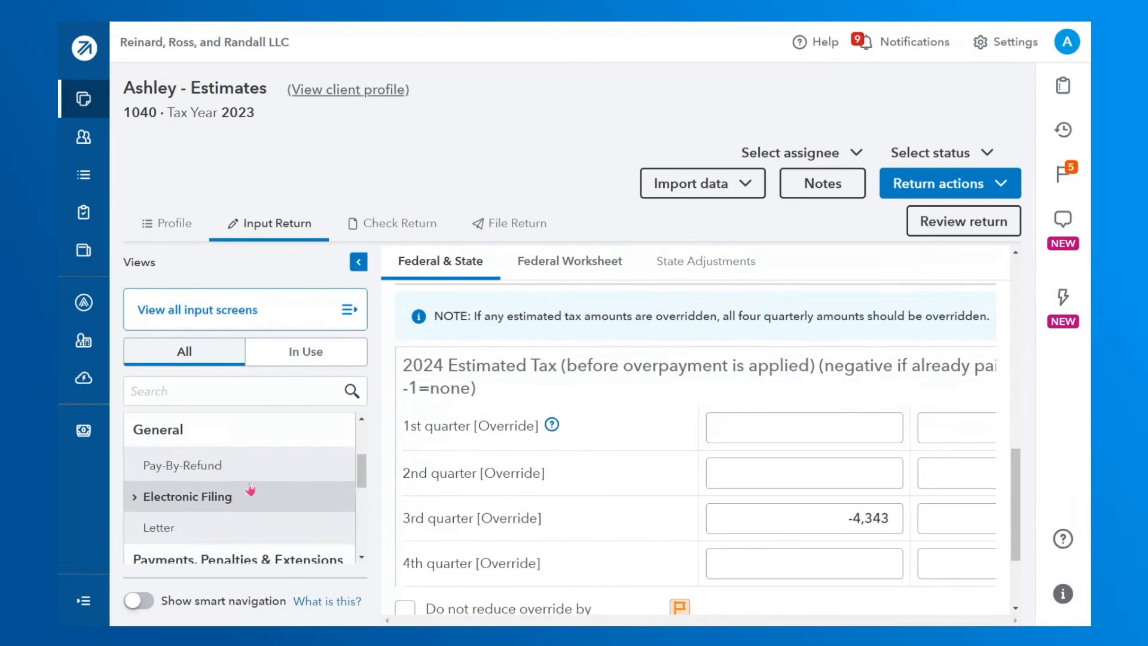
{"action": "scroll", "coordinate": [250, 489], "scroll_direction": "up", "scroll_amount": 3}
{"action": "left_click", "coordinate": [248, 526]}
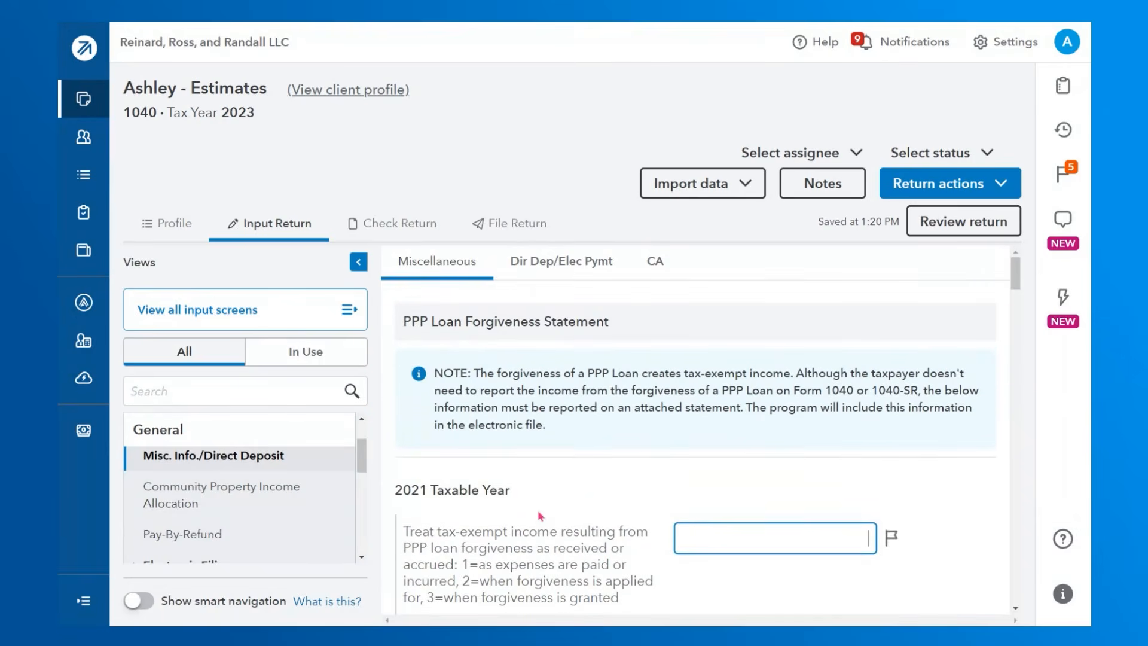
- Examine the direct deposit and electronic payment options, including electronic payment of the balance due and of 2024 estimated tax
{"action": "left_click", "coordinate": [545, 284]}
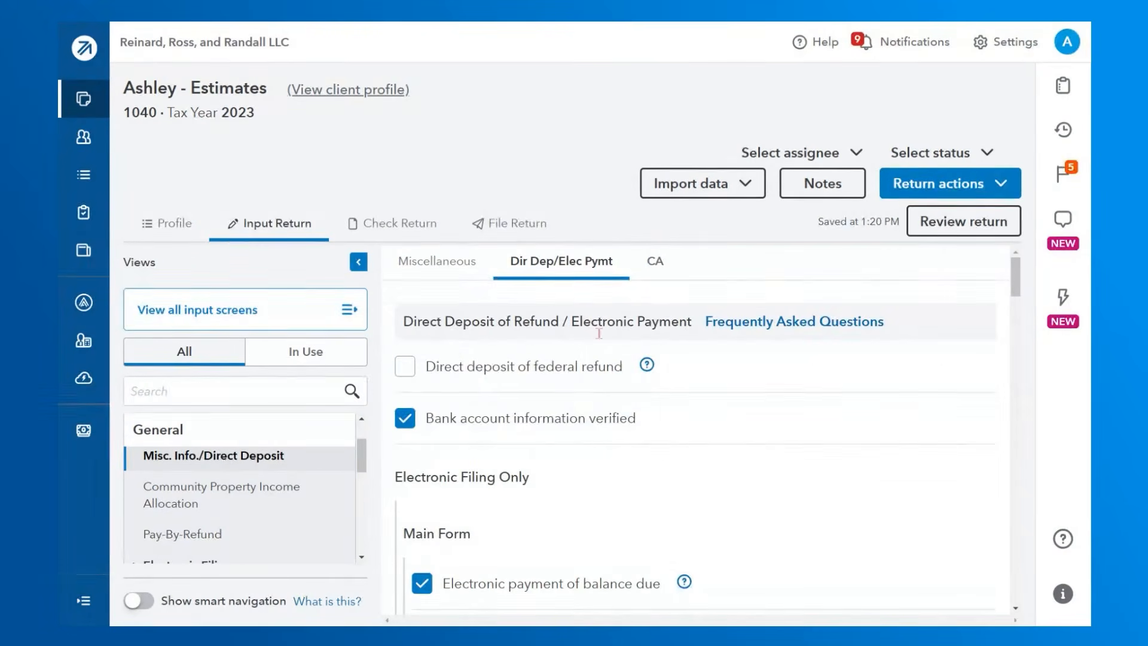
{"action": "scroll", "coordinate": [589, 382], "scroll_direction": "down", "scroll_amount": 4}
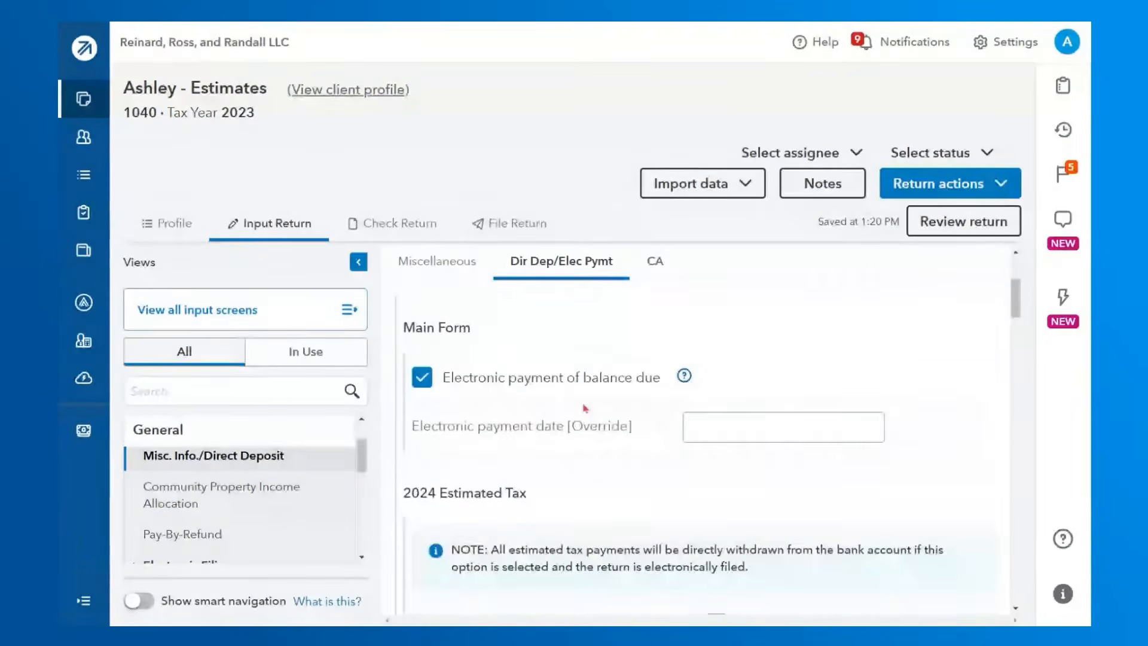
{"action": "scroll", "coordinate": [551, 479], "scroll_direction": "up", "scroll_amount": 3}
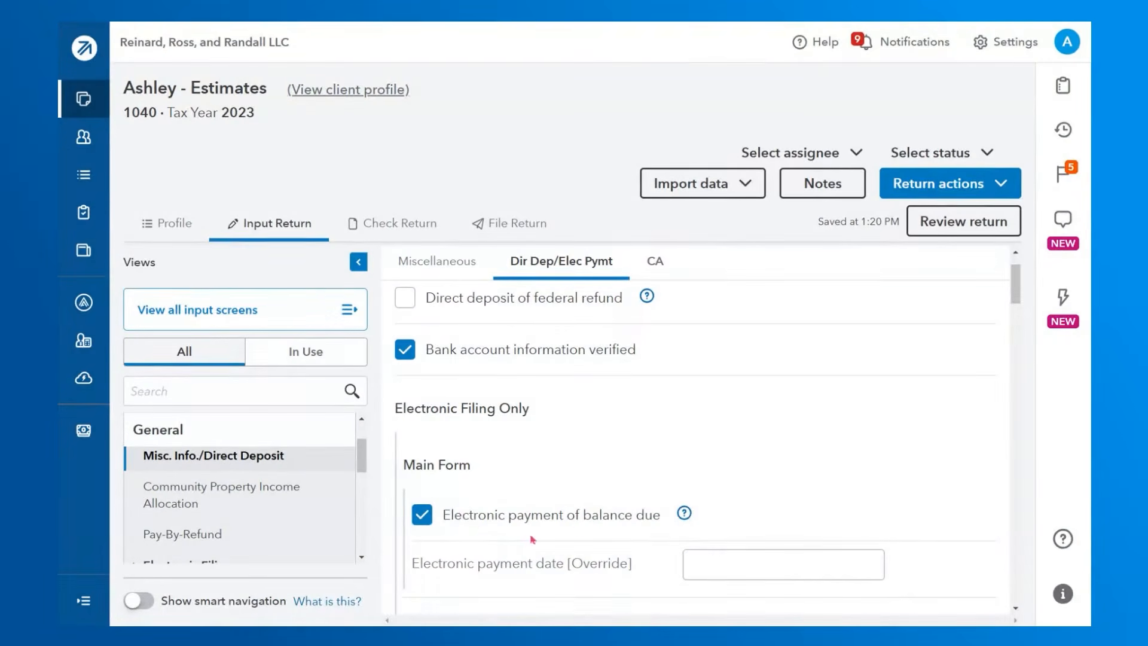
{"action": "scroll", "coordinate": [532, 539], "scroll_direction": "down", "scroll_amount": 4}
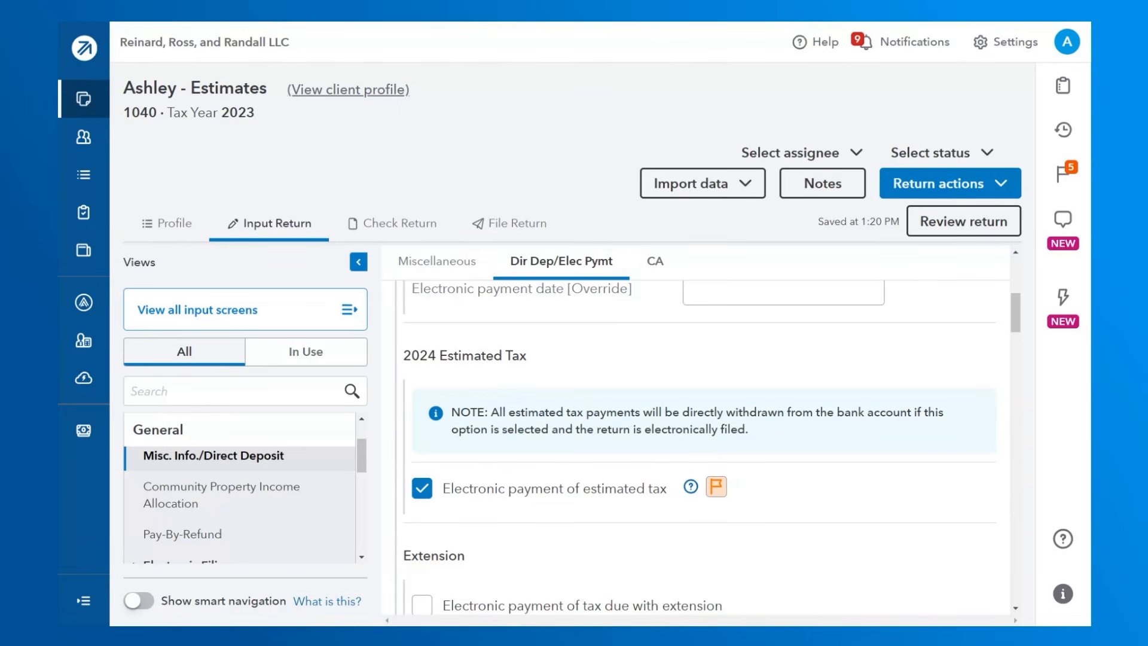
{"action": "scroll", "coordinate": [298, 483], "scroll_direction": "up", "scroll_amount": 1}
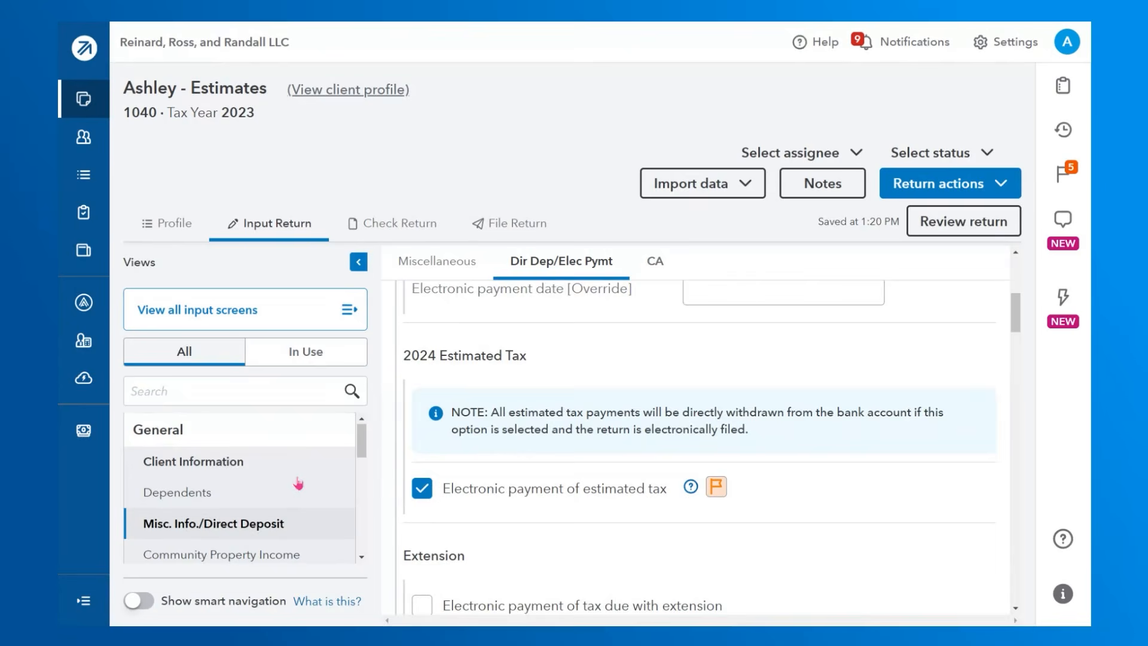
{"action": "scroll", "coordinate": [597, 482], "scroll_direction": "up", "scroll_amount": 5}
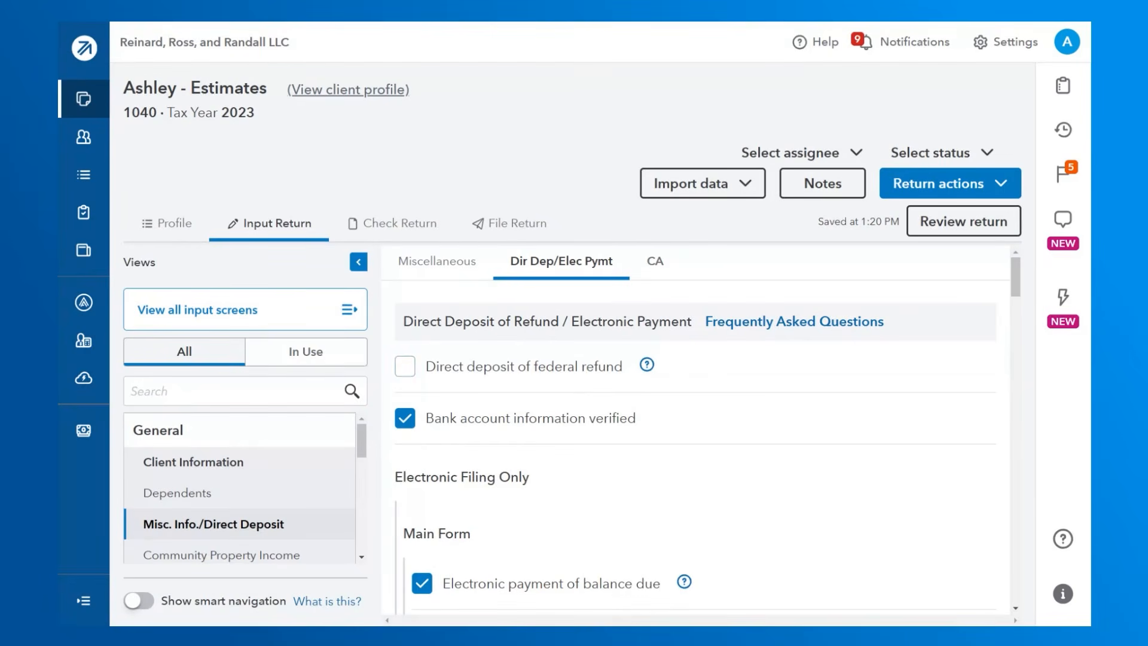
- Review the return profile's estimated payment e-file selections, marking California Estimated Payments Quarter 1 and clearing it again
{"action": "left_click", "coordinate": [178, 225]}
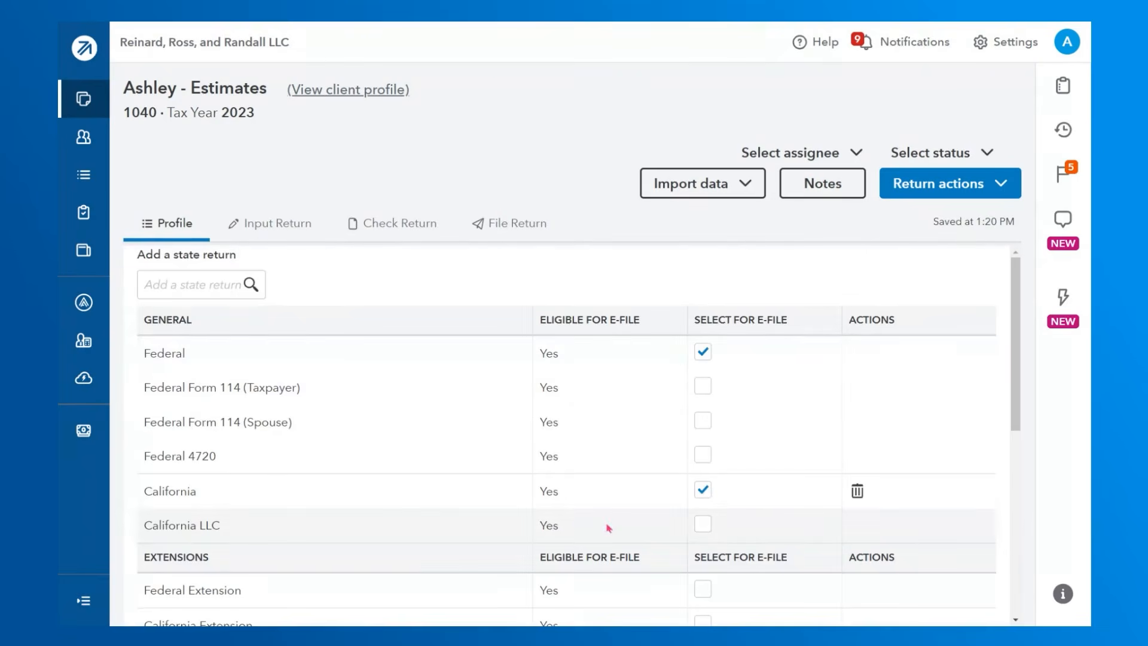
{"action": "scroll", "coordinate": [712, 460], "scroll_direction": "down", "scroll_amount": 3}
{"action": "scroll", "coordinate": [716, 461], "scroll_direction": "down", "scroll_amount": 3}
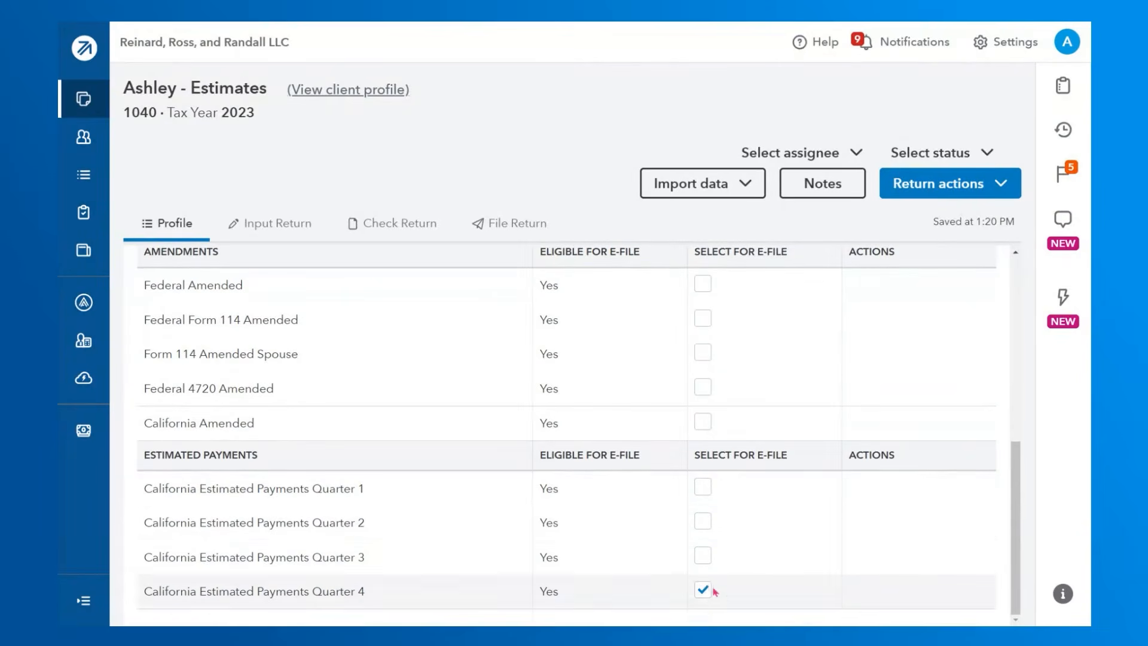
{"action": "left_click", "coordinate": [703, 489]}
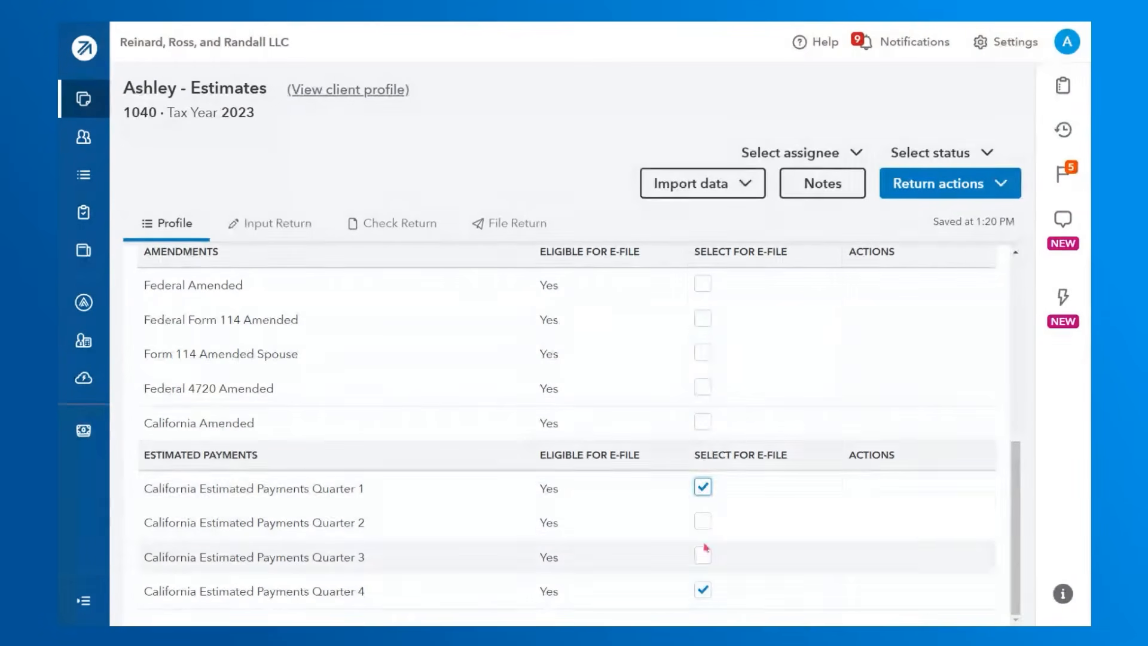
{"action": "left_click", "coordinate": [702, 487]}
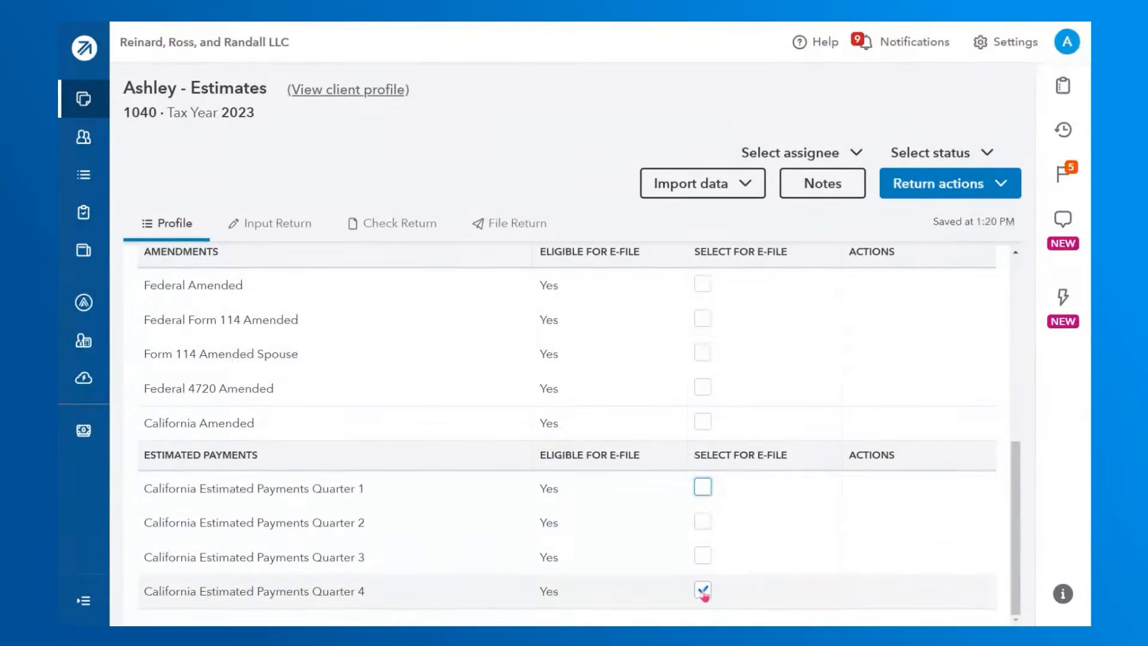
{"action": "scroll", "coordinate": [702, 589], "scroll_direction": "up", "scroll_amount": 1}
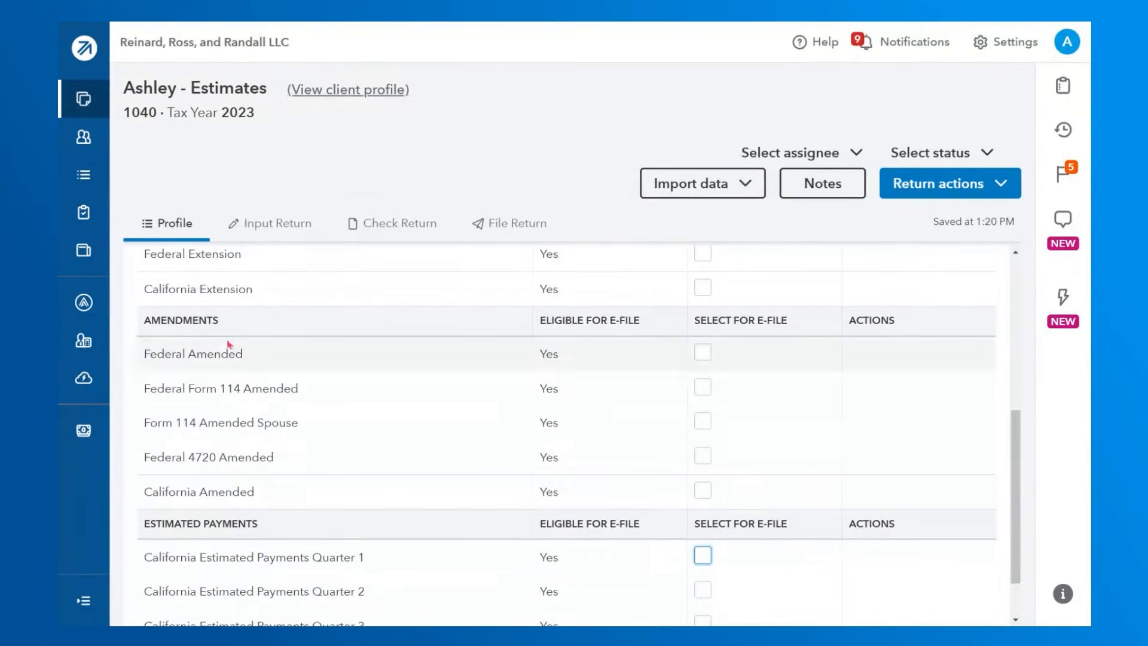
{"action": "scroll", "coordinate": [320, 598], "scroll_direction": "down", "scroll_amount": 1}
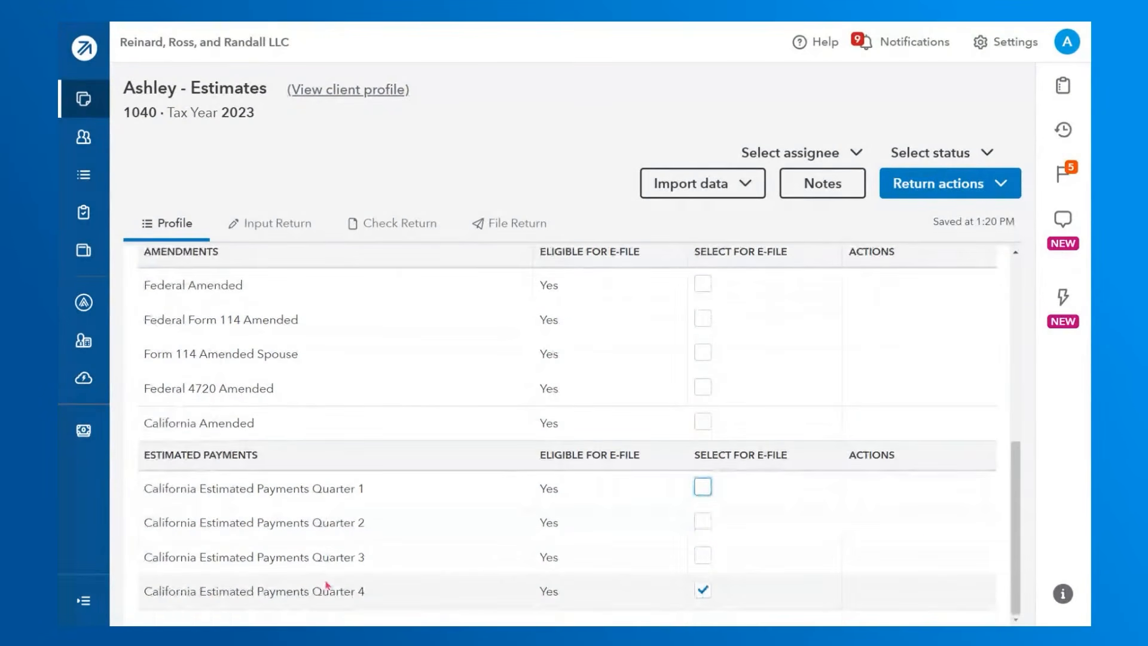
{"action": "scroll", "coordinate": [418, 568], "scroll_direction": "up", "scroll_amount": 3}
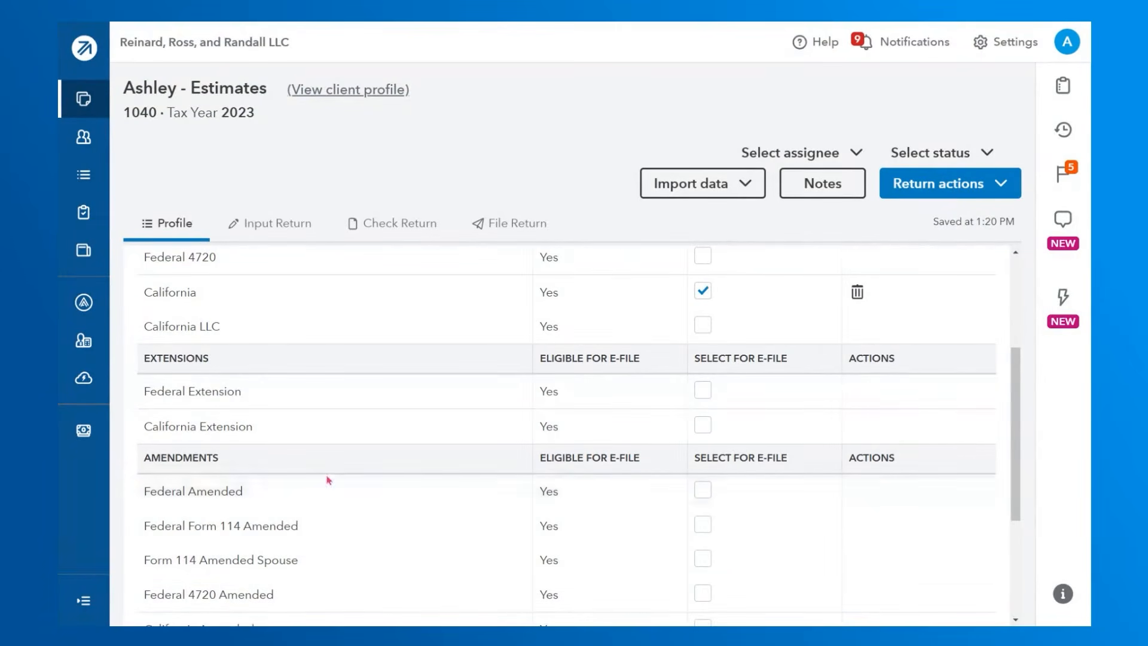
- Dismiss the 8879 signature reminder on the filing page and select California Estimated Payments Quarter 4 under E-File Estimated Payment
{"action": "left_click", "coordinate": [476, 229]}
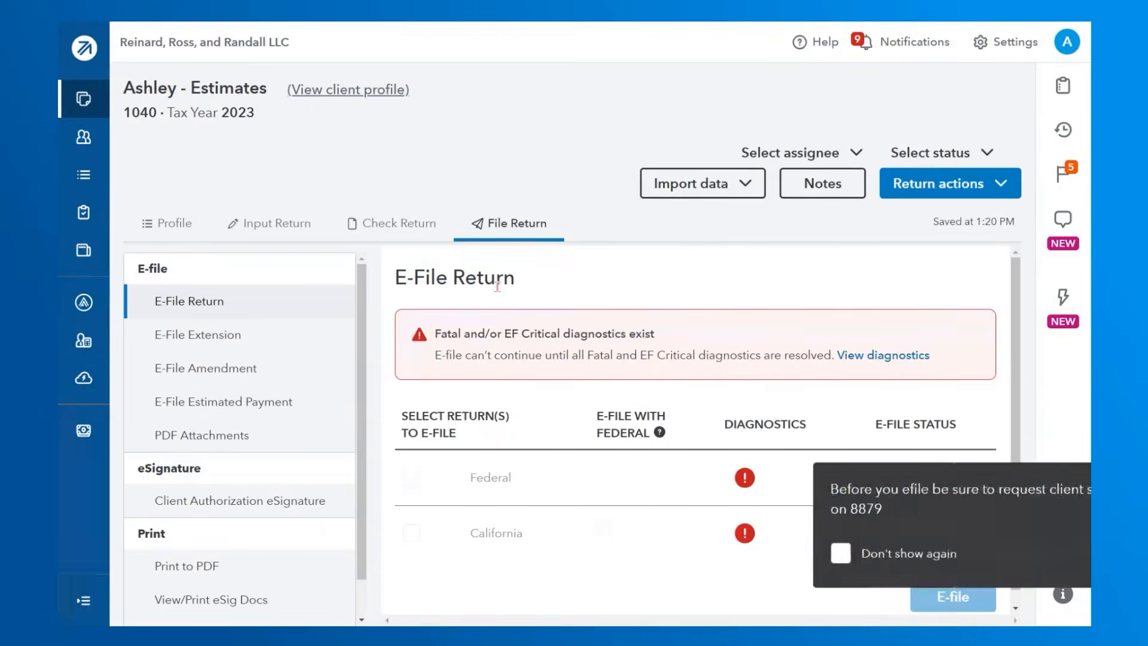
{"action": "left_click", "coordinate": [958, 487]}
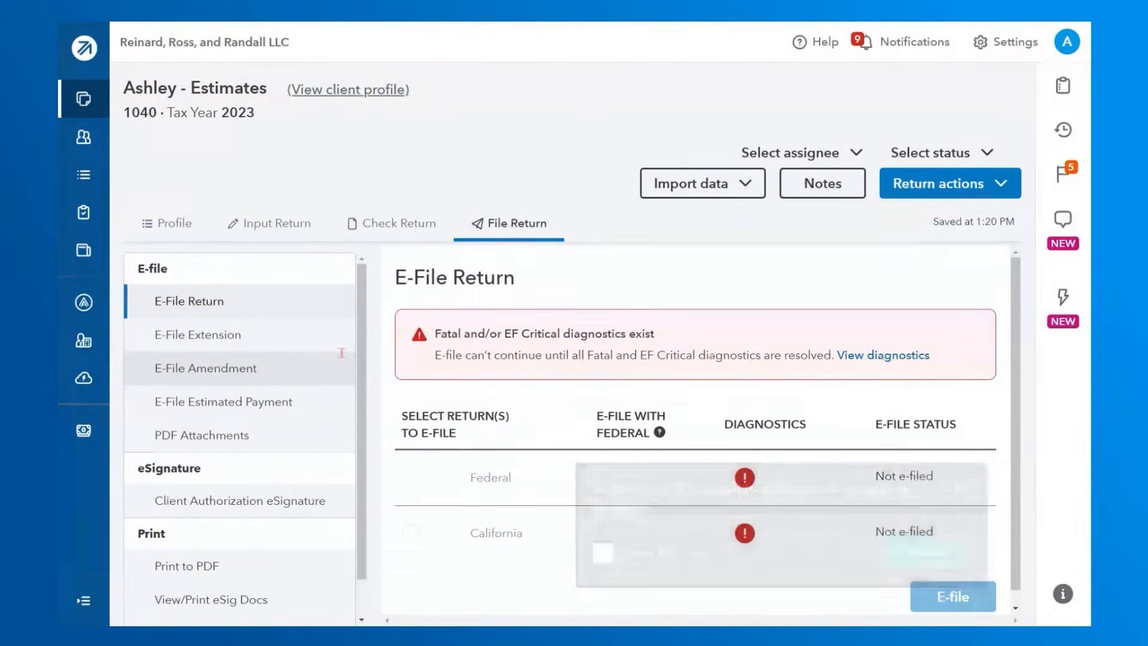
{"action": "scroll", "coordinate": [343, 359], "scroll_direction": "down", "scroll_amount": 1}
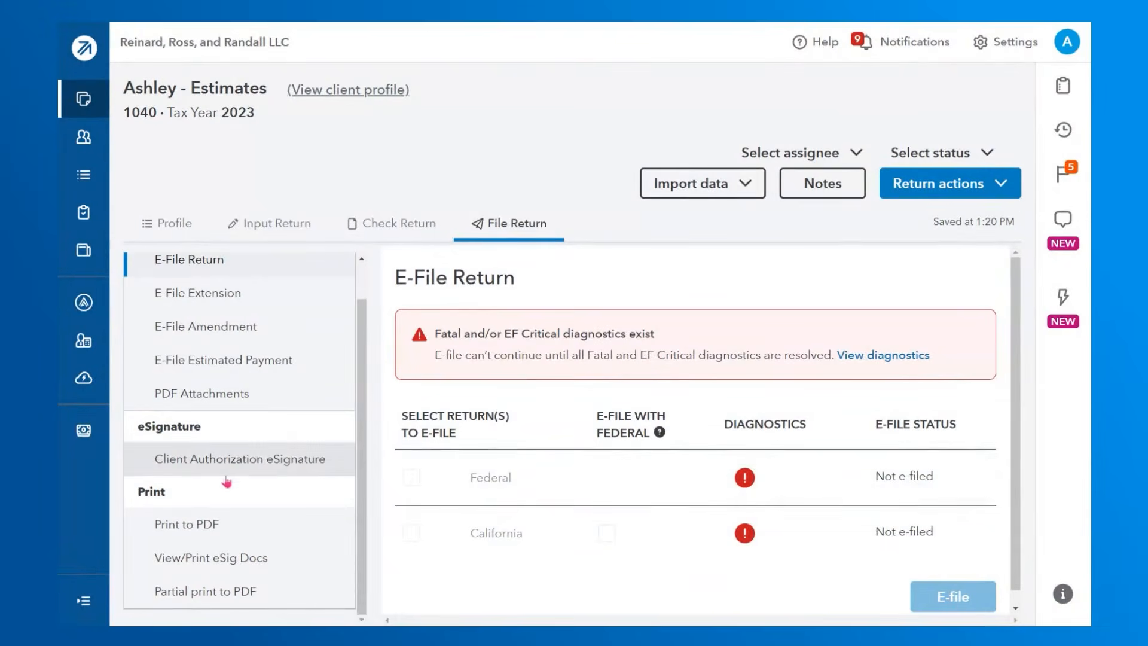
{"action": "left_click", "coordinate": [216, 341]}
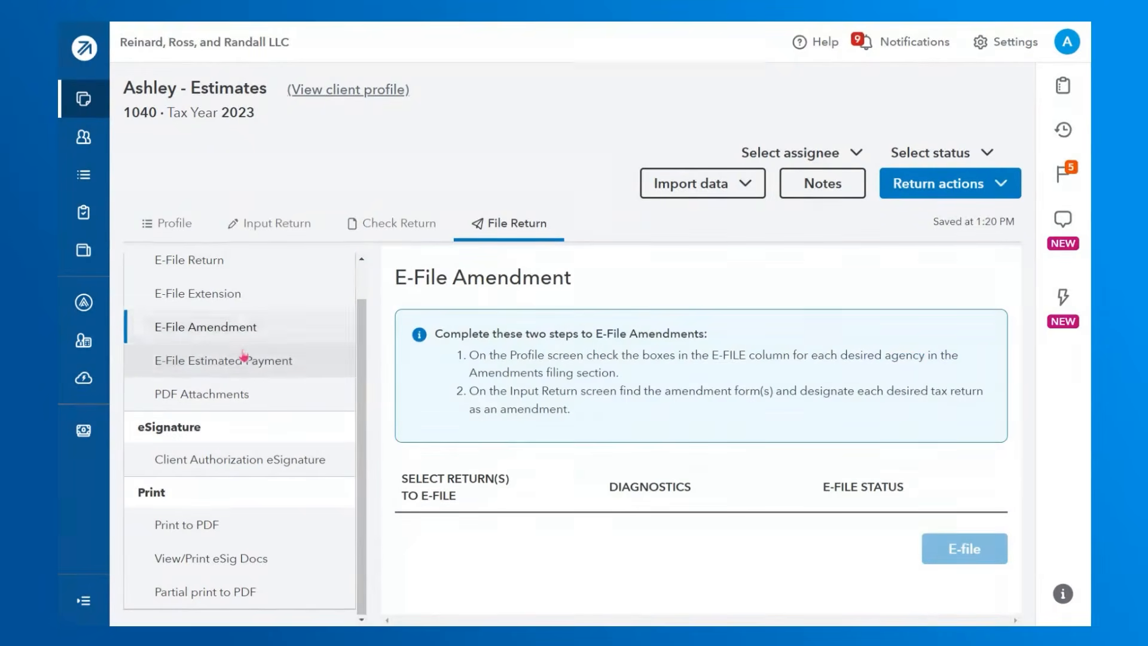
{"action": "scroll", "coordinate": [242, 356], "scroll_direction": "up", "scroll_amount": 1}
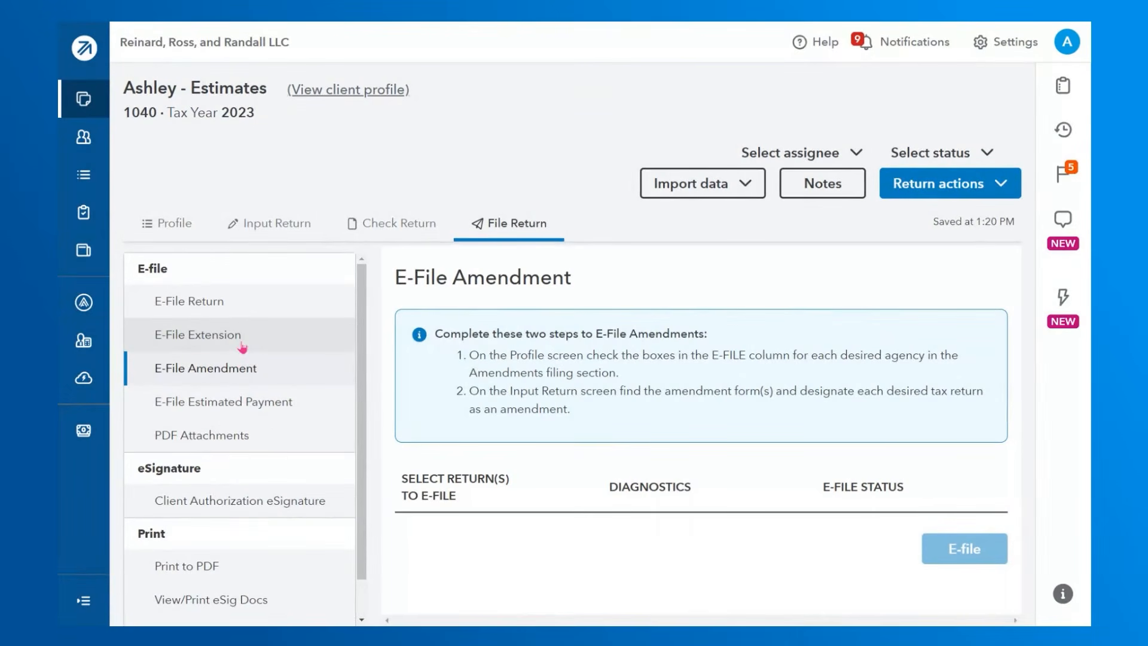
{"action": "left_click", "coordinate": [247, 411]}
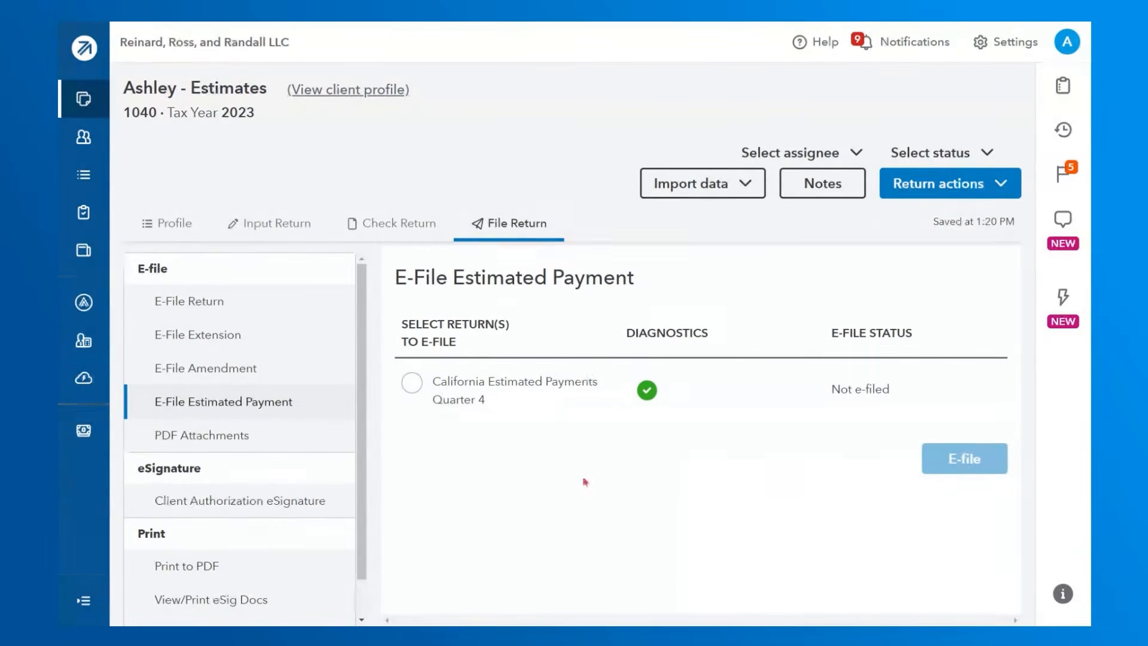
{"action": "left_click", "coordinate": [455, 400]}
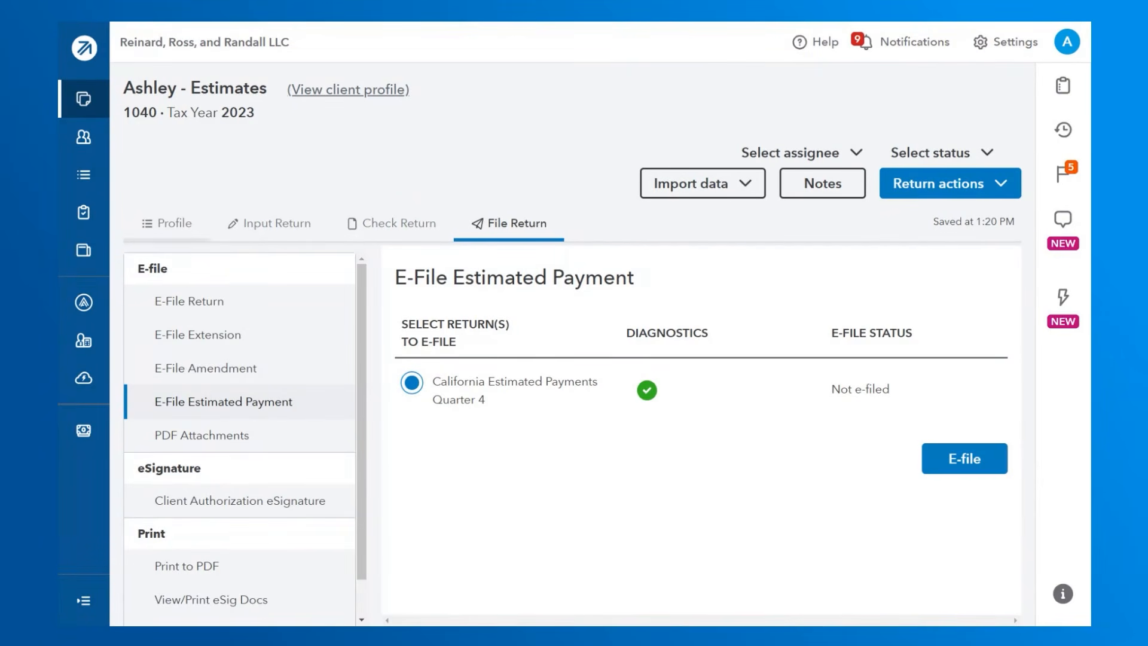
- Go back to the 2023 tax returns list and reopen the client's 1040 Estimates return
{"action": "left_click", "coordinate": [83, 99]}
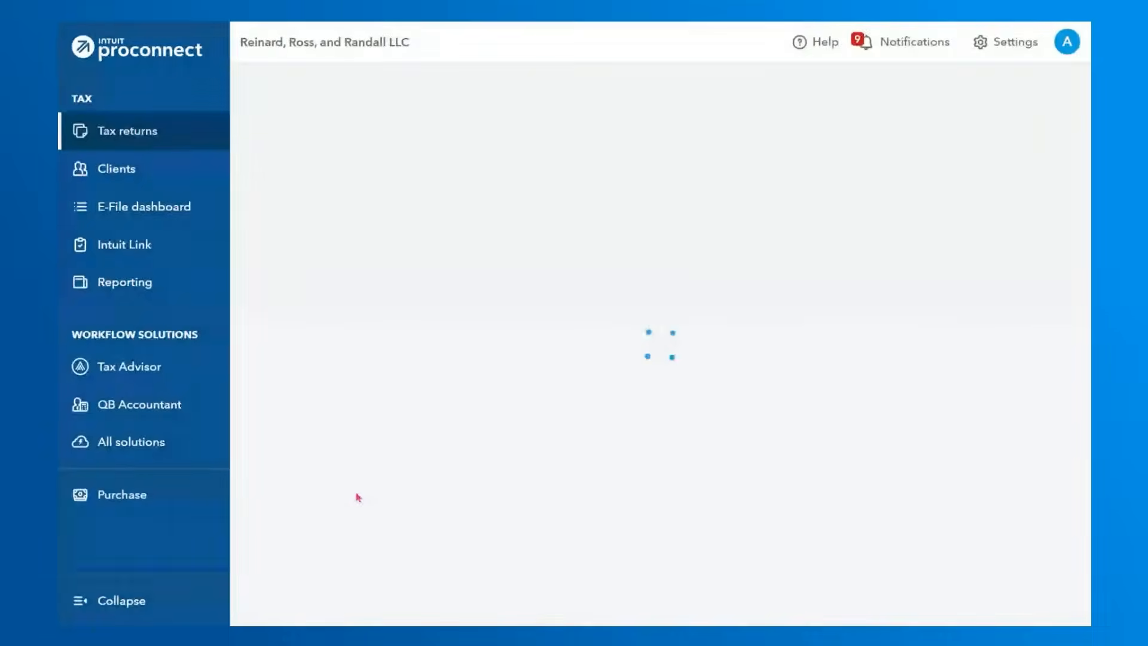
{"action": "scroll", "coordinate": [620, 324], "scroll_direction": "down", "scroll_amount": 2}
{"action": "scroll", "coordinate": [620, 325], "scroll_direction": "down", "scroll_amount": 3}
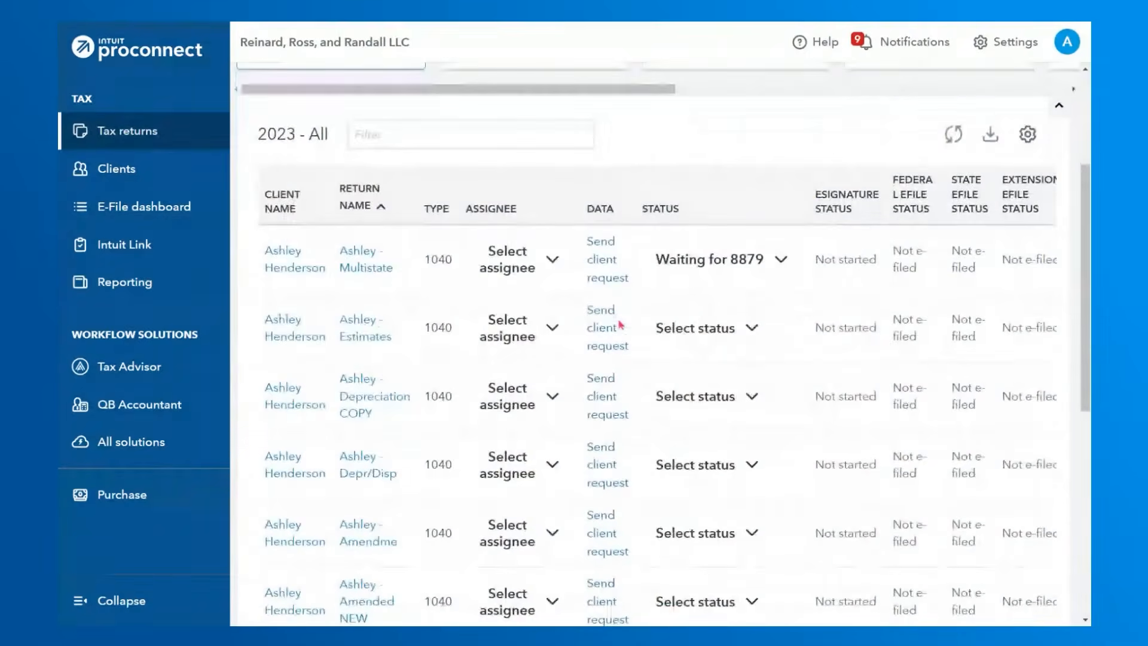
{"action": "scroll", "coordinate": [513, 364], "scroll_direction": "up", "scroll_amount": 1}
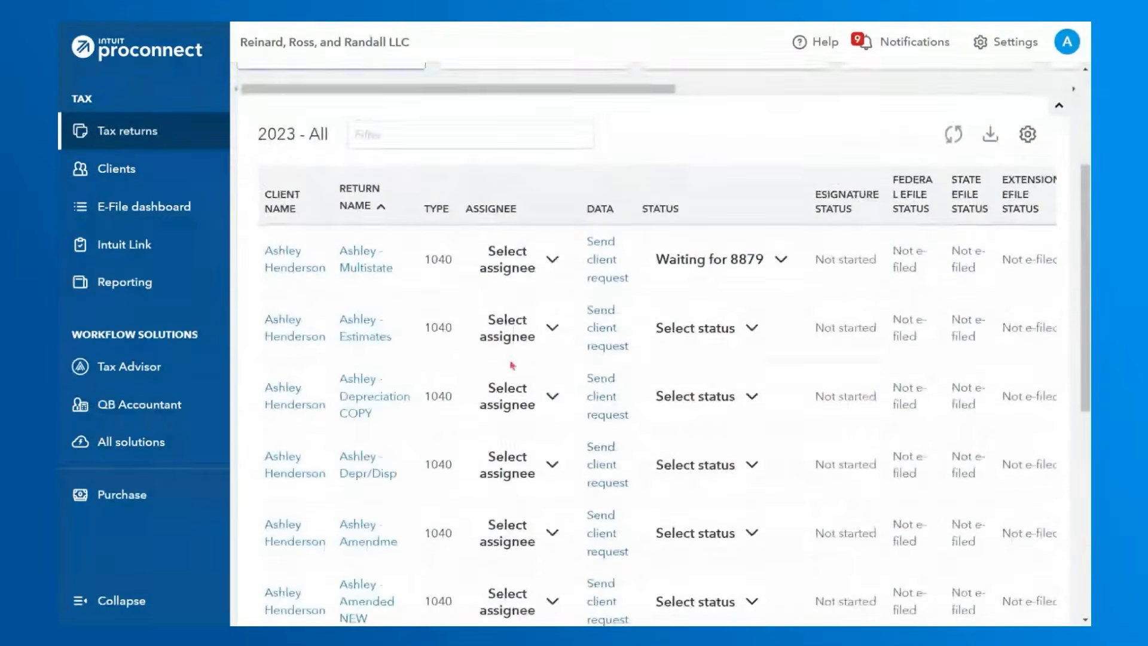
{"action": "left_click", "coordinate": [366, 334]}
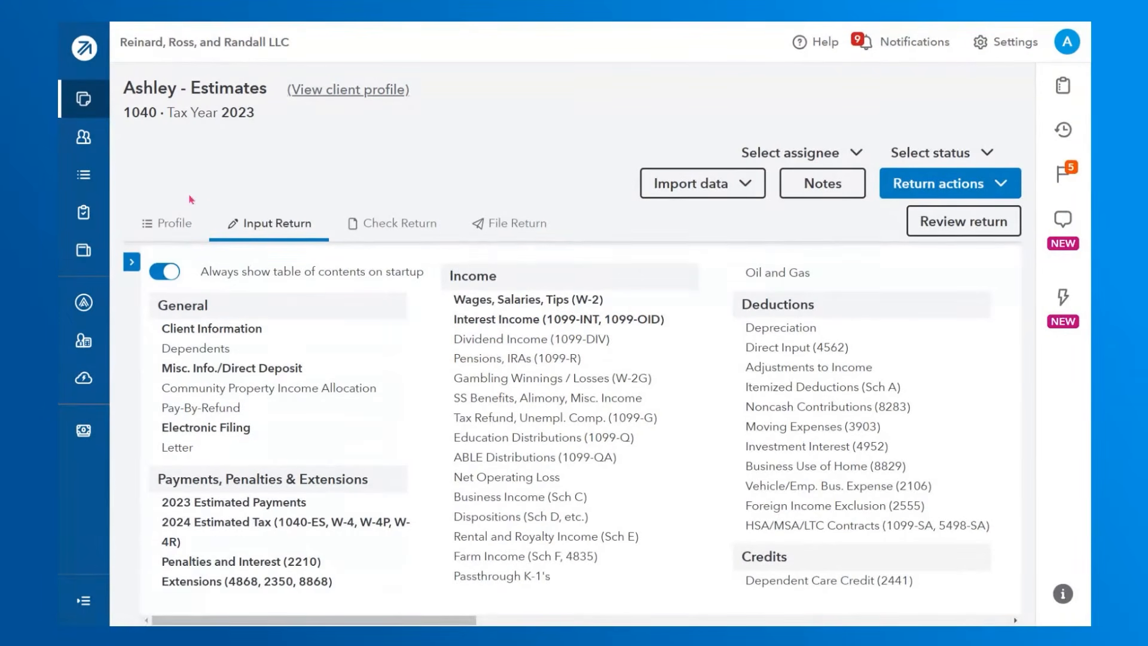
- Select the Federal Extension and California Extension for e-file in the return profile
{"action": "left_click", "coordinate": [167, 238]}
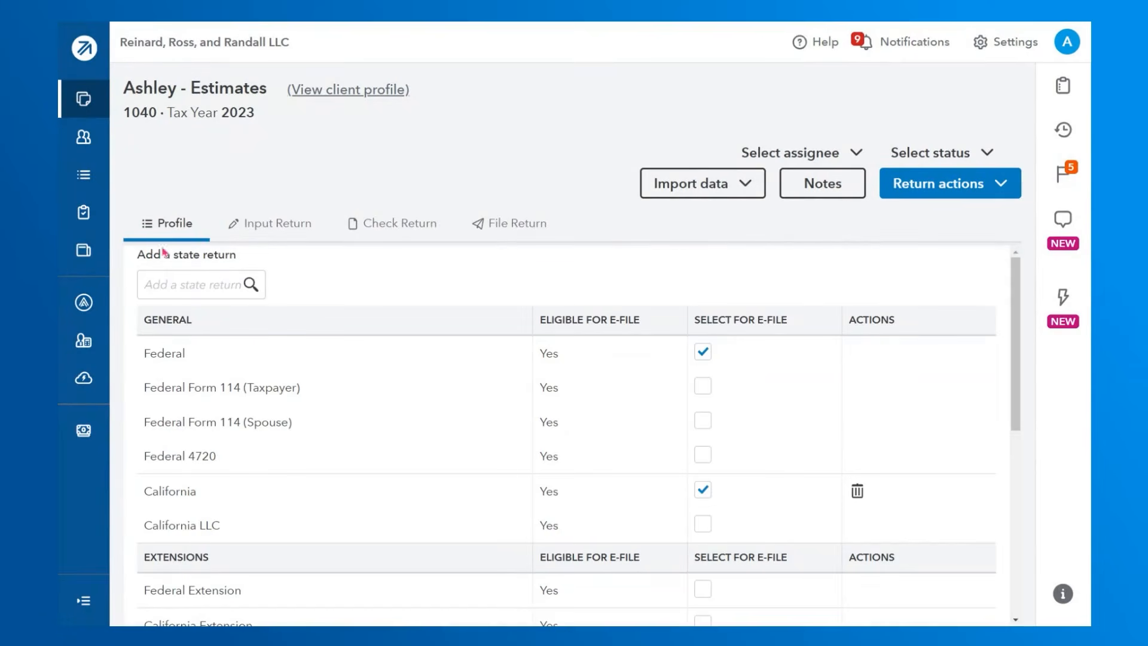
{"action": "scroll", "coordinate": [453, 435], "scroll_direction": "down", "scroll_amount": 1}
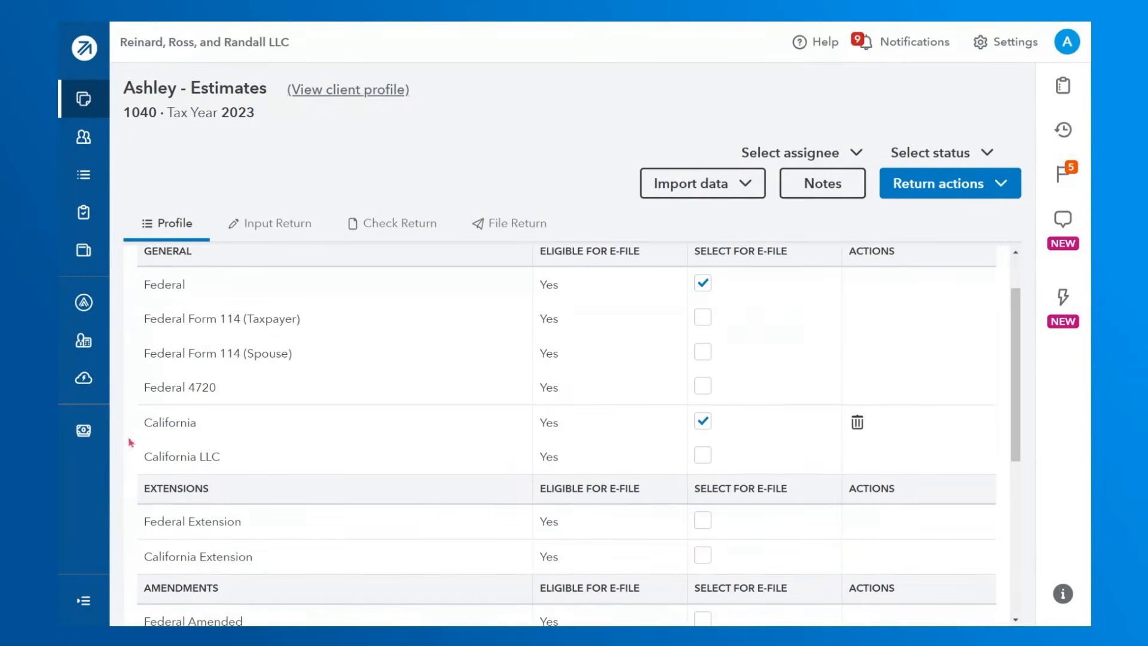
{"action": "left_click", "coordinate": [702, 520]}
{"action": "left_click", "coordinate": [702, 555]}
- Open the Extensions (4868, 2350, 8868) input screen and examine the federal automatic extension fields, including the Form 4868 payment override
{"action": "left_click", "coordinate": [279, 231]}
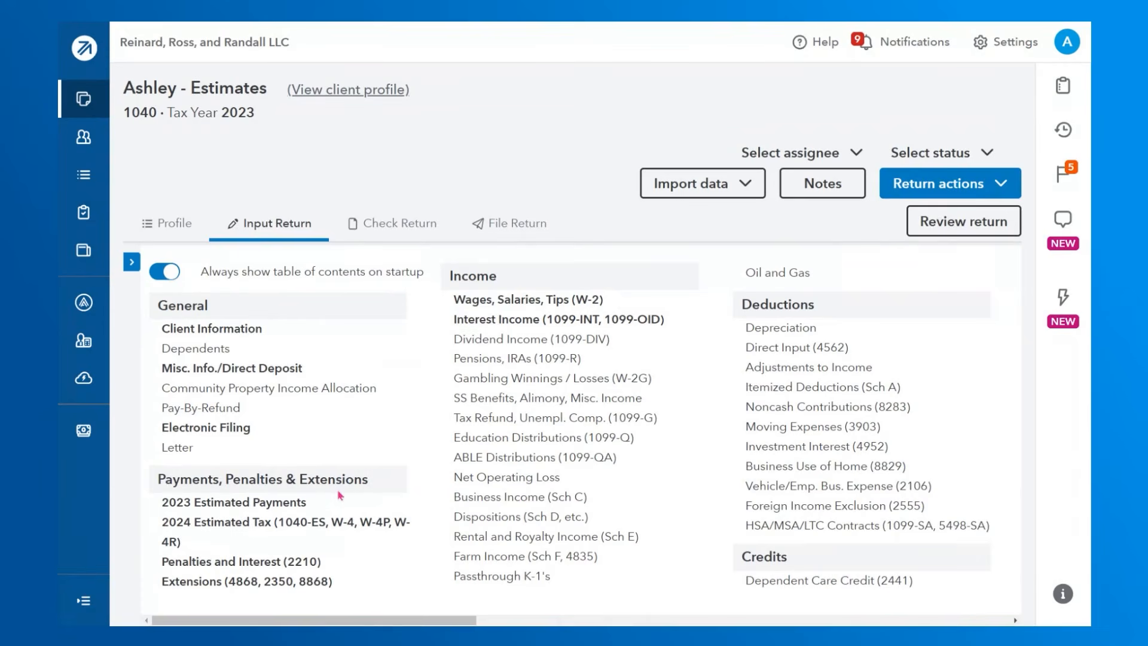
{"action": "left_click", "coordinate": [200, 587]}
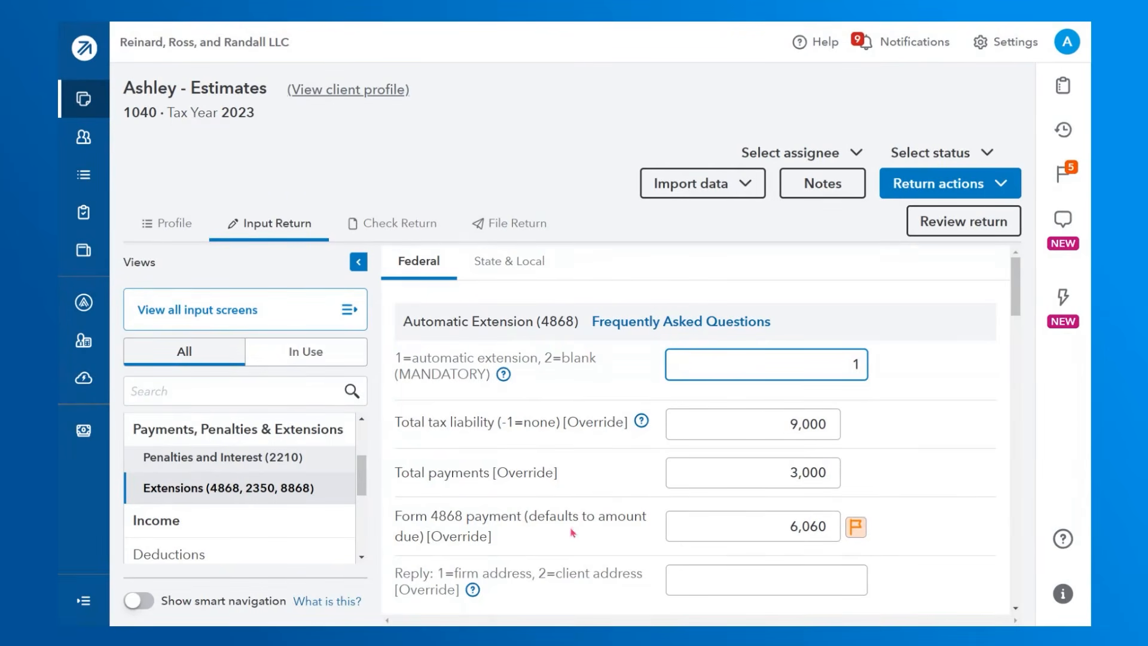
{"action": "scroll", "coordinate": [572, 532], "scroll_direction": "down", "scroll_amount": 1}
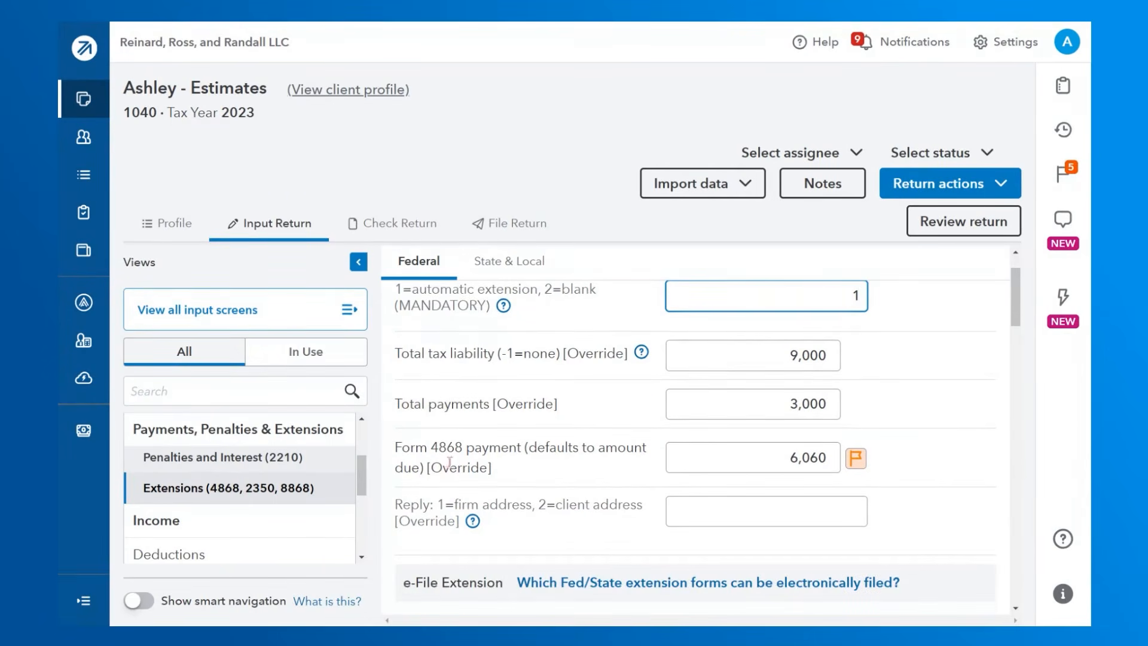
{"action": "left_click", "coordinate": [807, 458]}
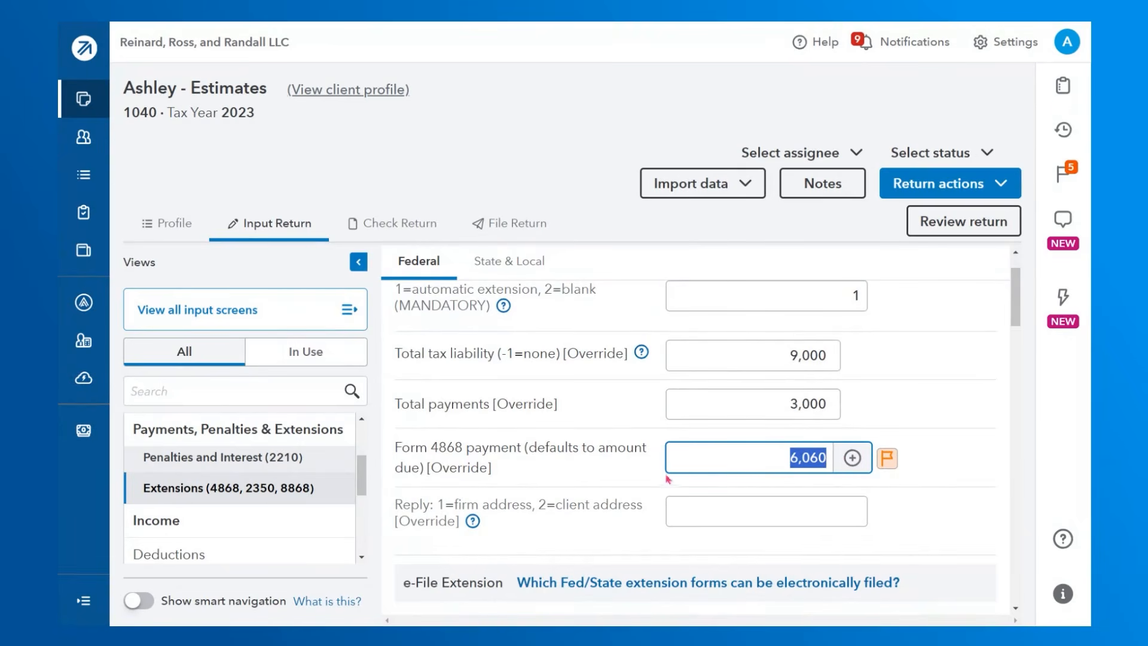
{"action": "left_click", "coordinate": [700, 459]}
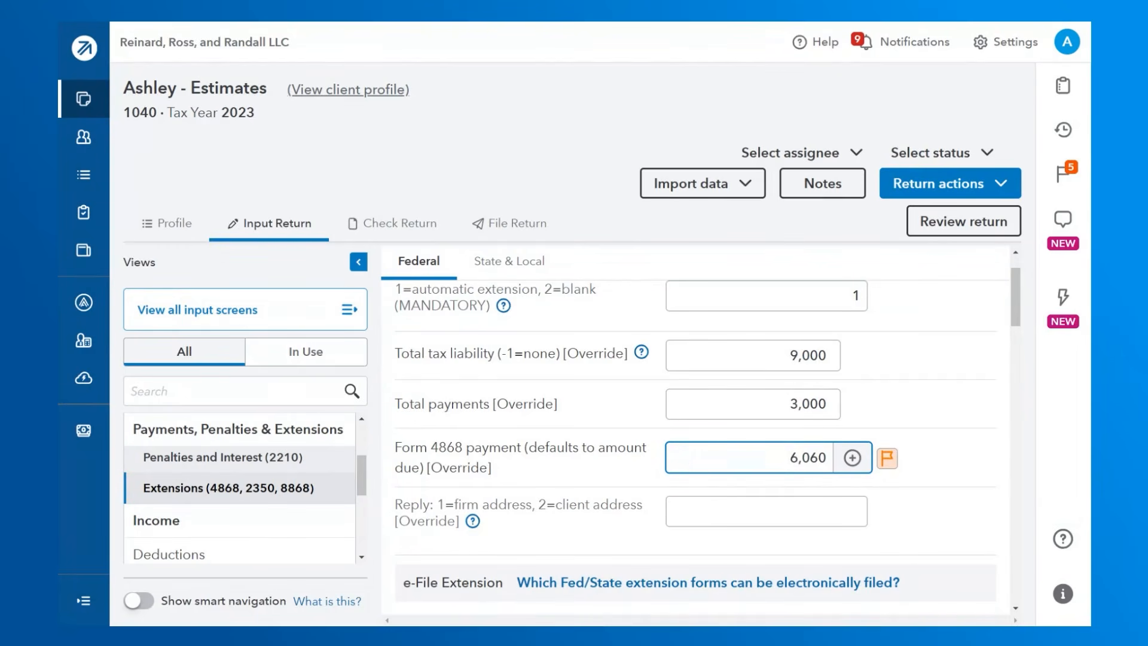
- Open the E-File Extension page, dismissing the 8879 signature reminder, and go back to the tax returns list
{"action": "left_click", "coordinate": [505, 225]}
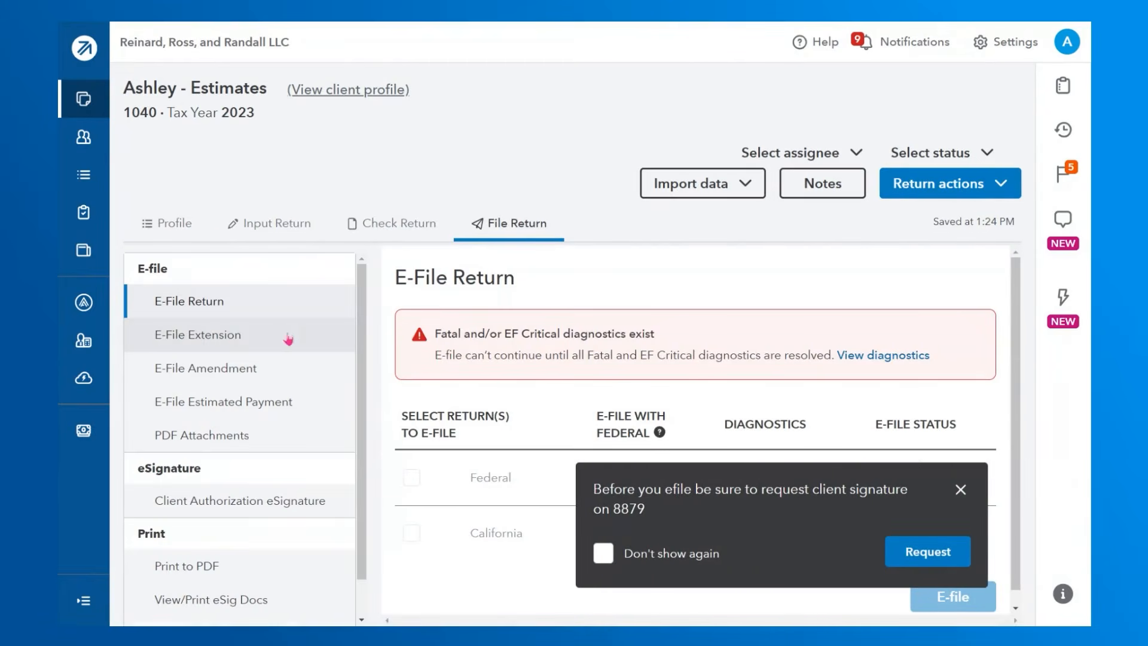
{"action": "left_click", "coordinate": [959, 492]}
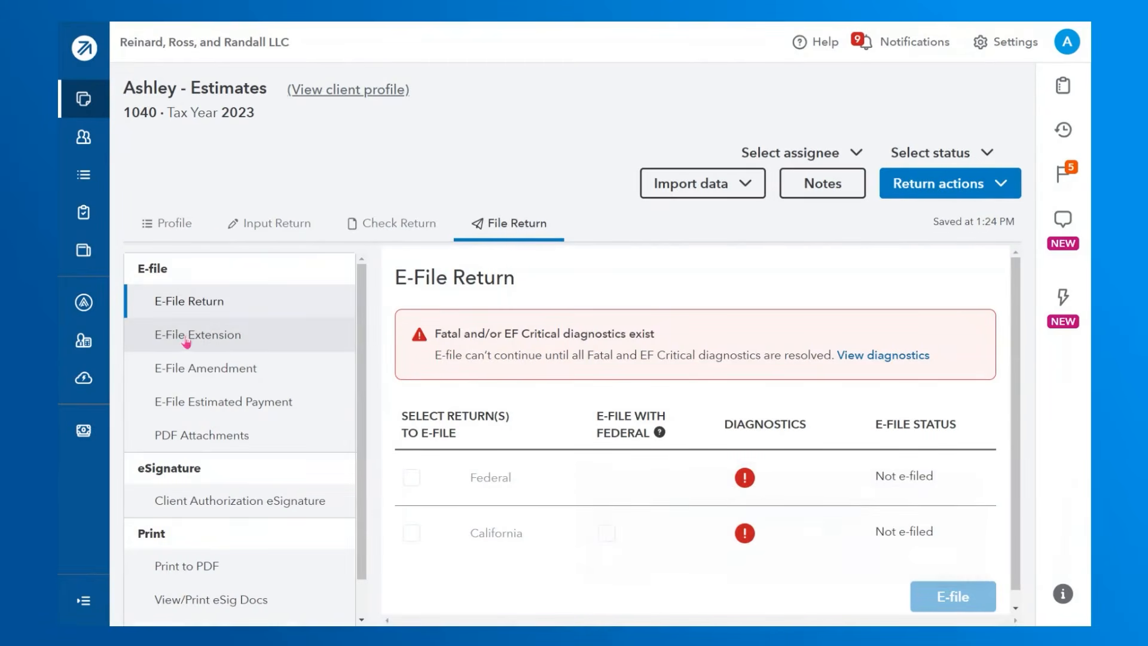
{"action": "left_click", "coordinate": [234, 346]}
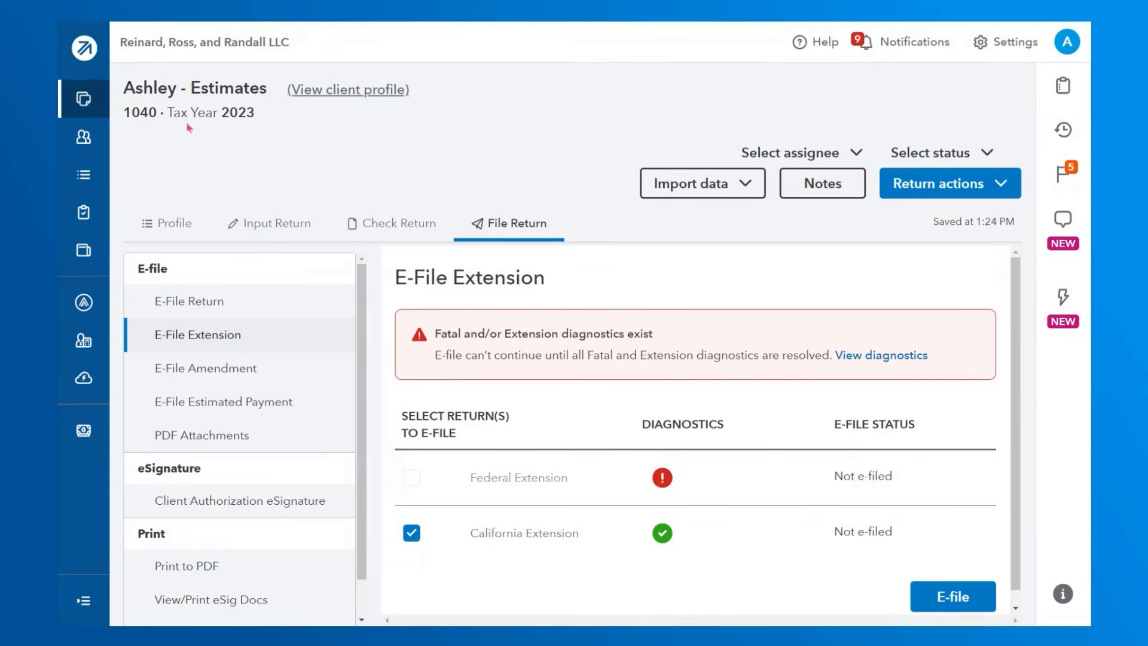
{"action": "left_click", "coordinate": [88, 96]}
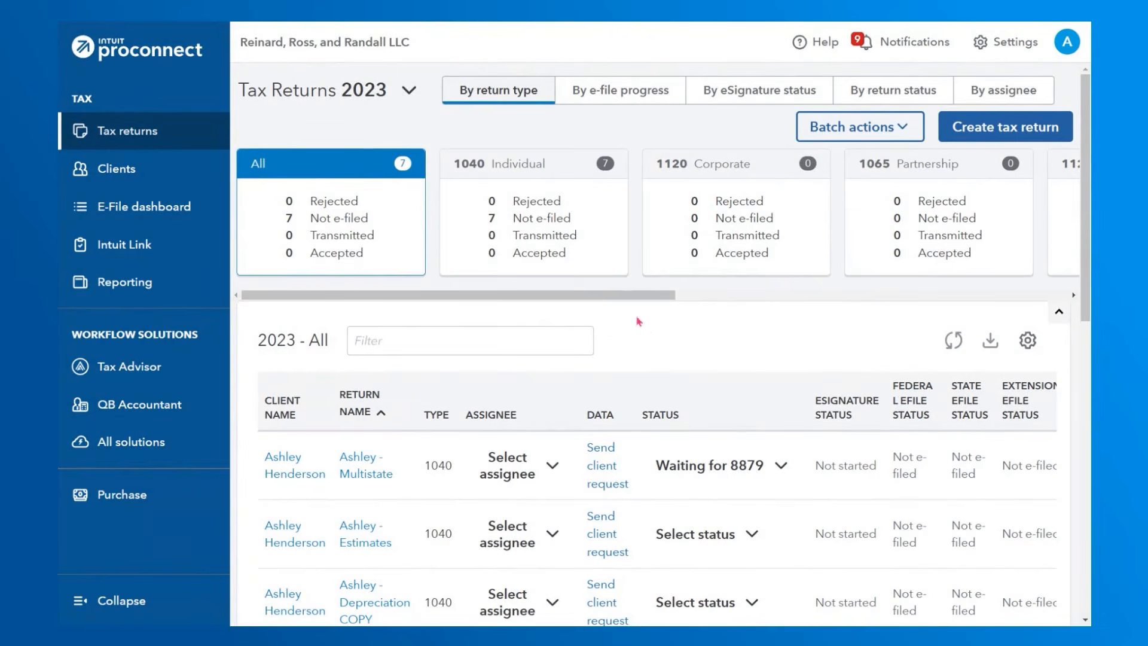
- Switch the tax returns list to 2024 and open Batch extension filing
{"action": "left_click", "coordinate": [904, 128]}
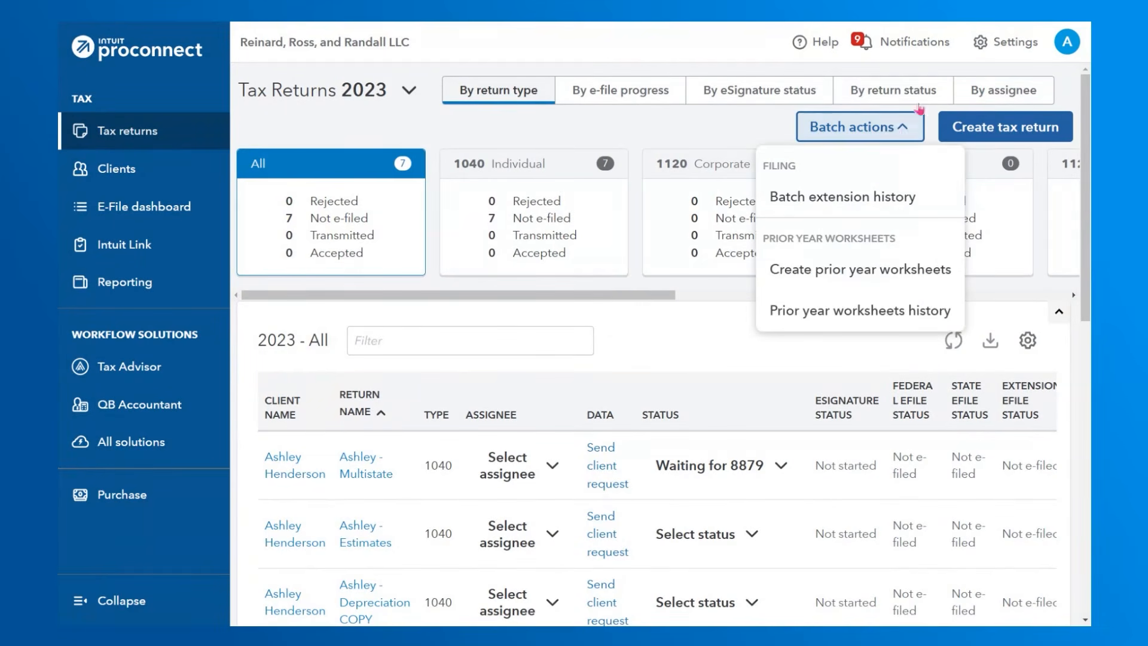
{"action": "left_click", "coordinate": [907, 128]}
{"action": "left_click", "coordinate": [407, 102]}
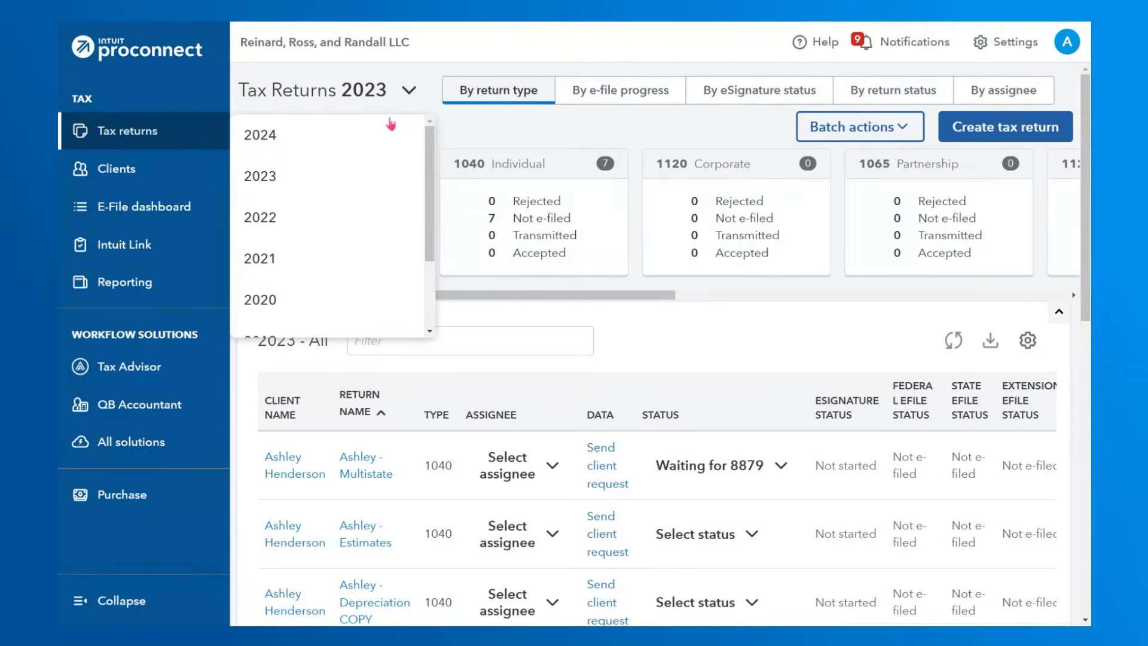
{"action": "left_click", "coordinate": [361, 137]}
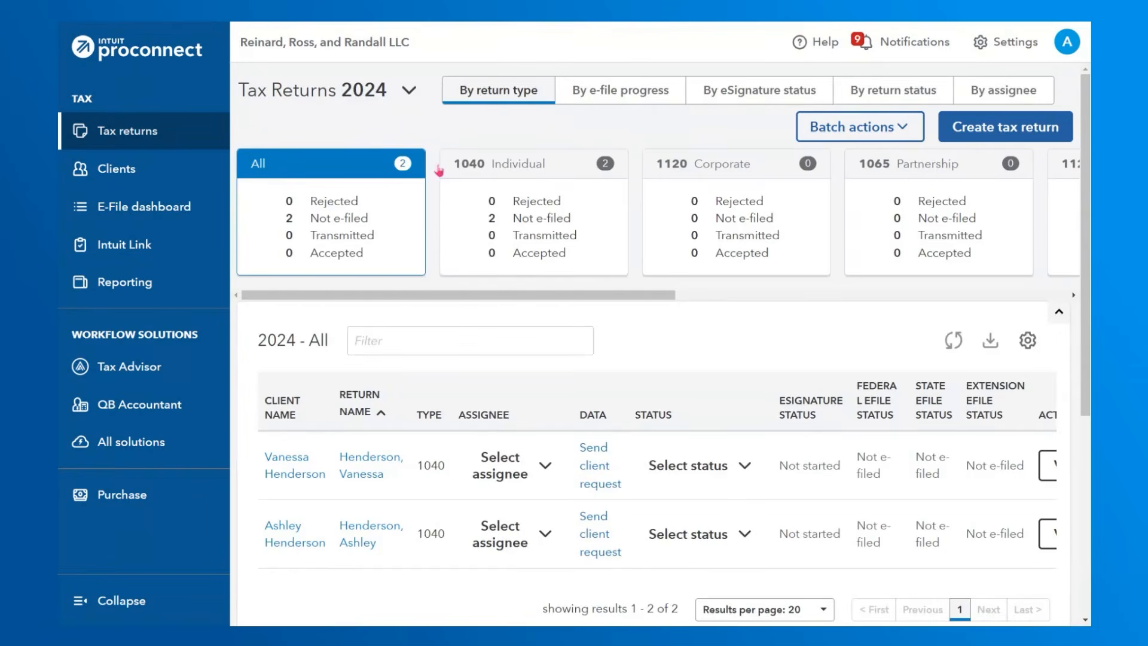
{"action": "left_click", "coordinate": [907, 129]}
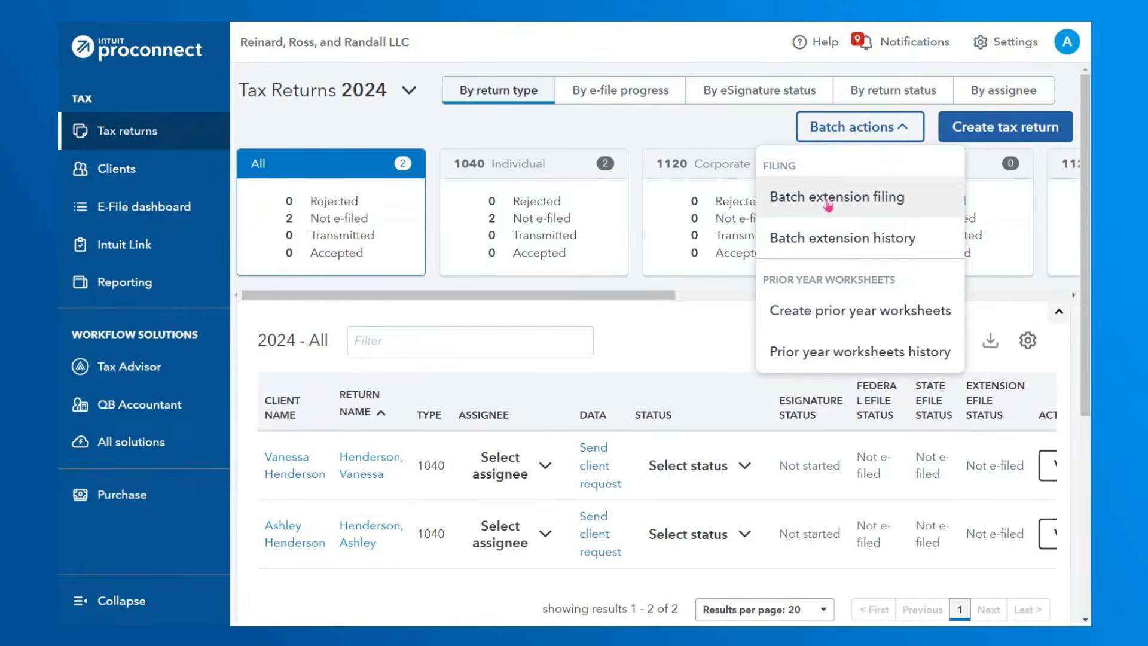
{"action": "left_click", "coordinate": [907, 211]}
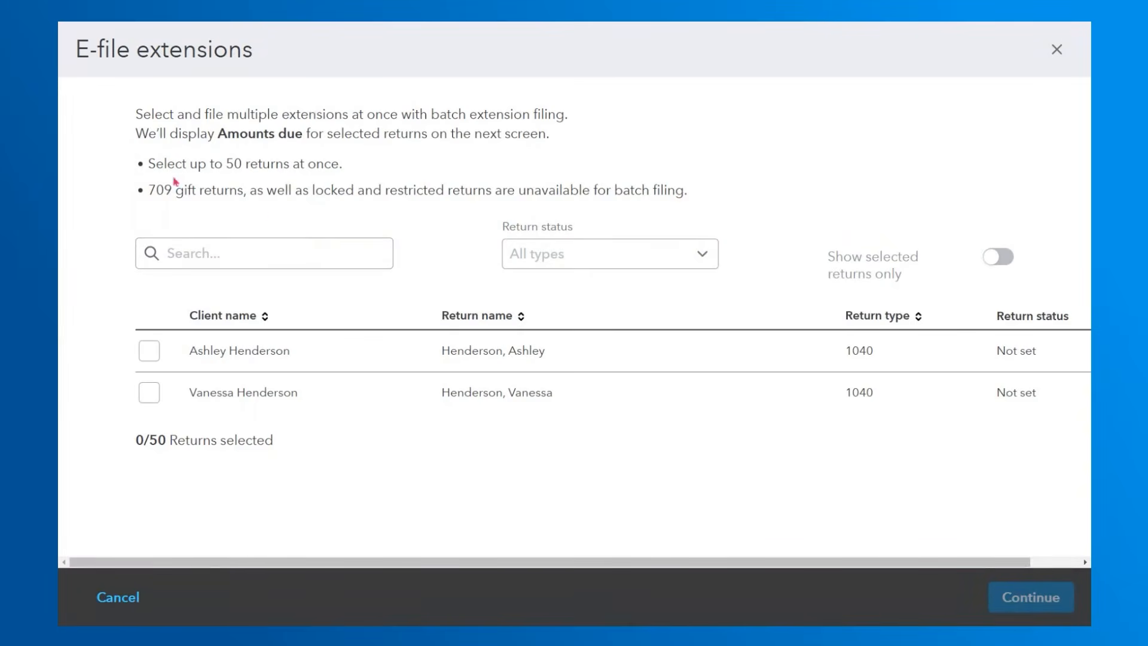
- Select both 1040 returns for batch extension filing and continue to the agency review
{"action": "left_click", "coordinate": [150, 351]}
{"action": "left_click", "coordinate": [149, 392]}
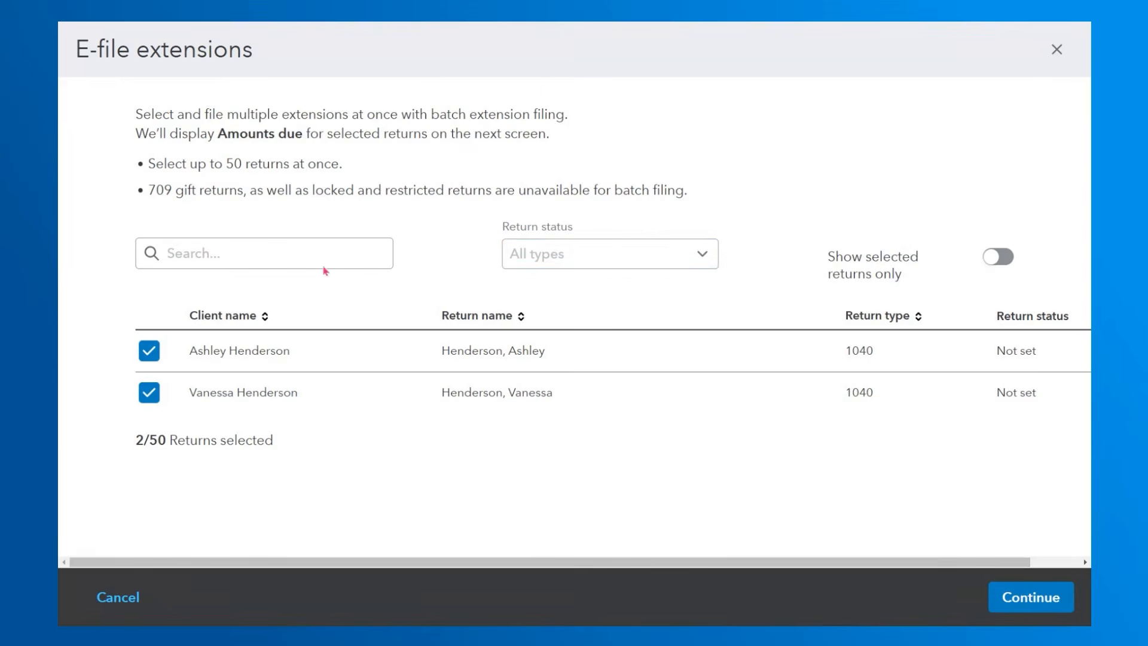
{"action": "left_click", "coordinate": [1039, 605]}
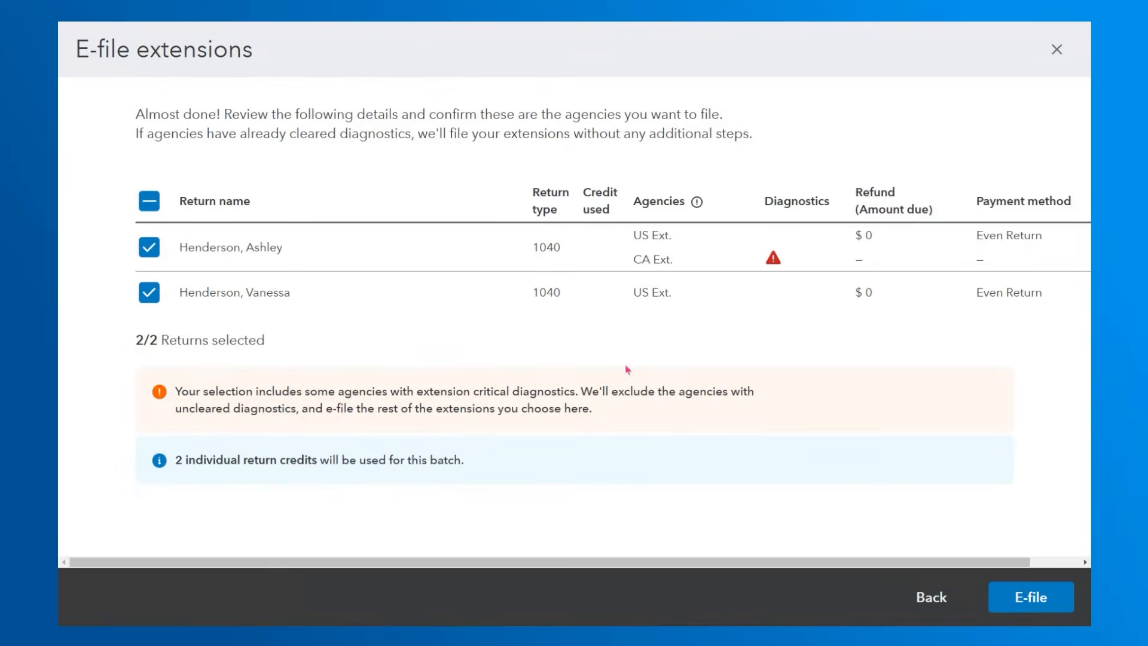
- Exclude the return with the CA Ext. critical diagnostic from the batch and close E-file extensions without filing
{"action": "mouse_move", "coordinate": [772, 258]}
{"action": "left_click", "coordinate": [148, 247]}
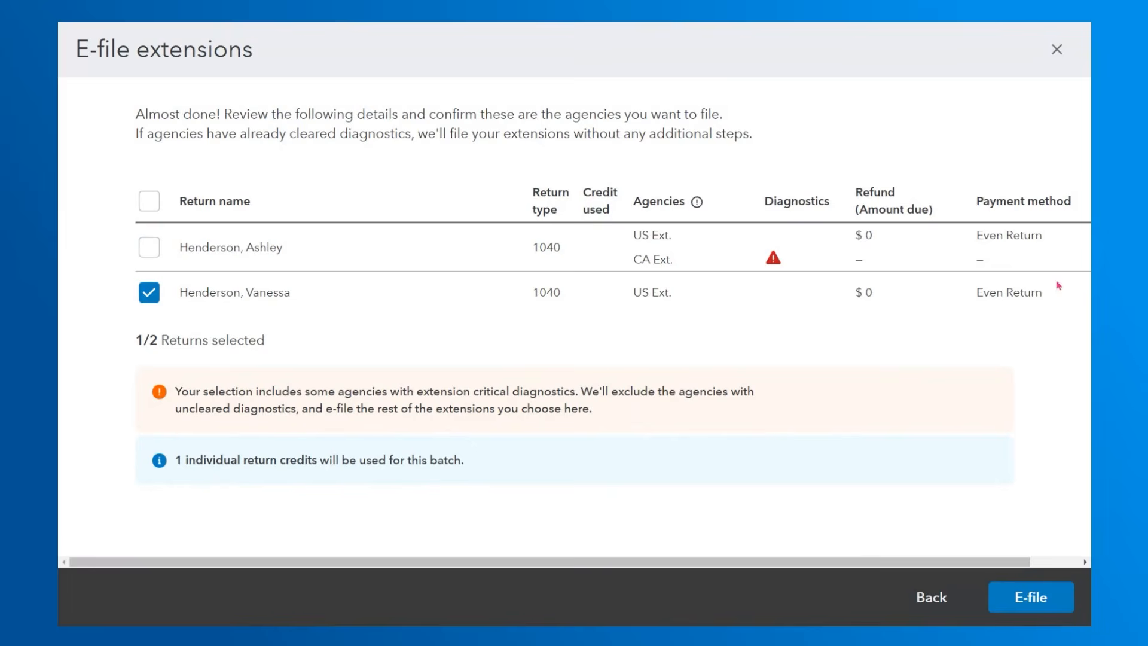
{"action": "left_click", "coordinate": [1057, 49]}
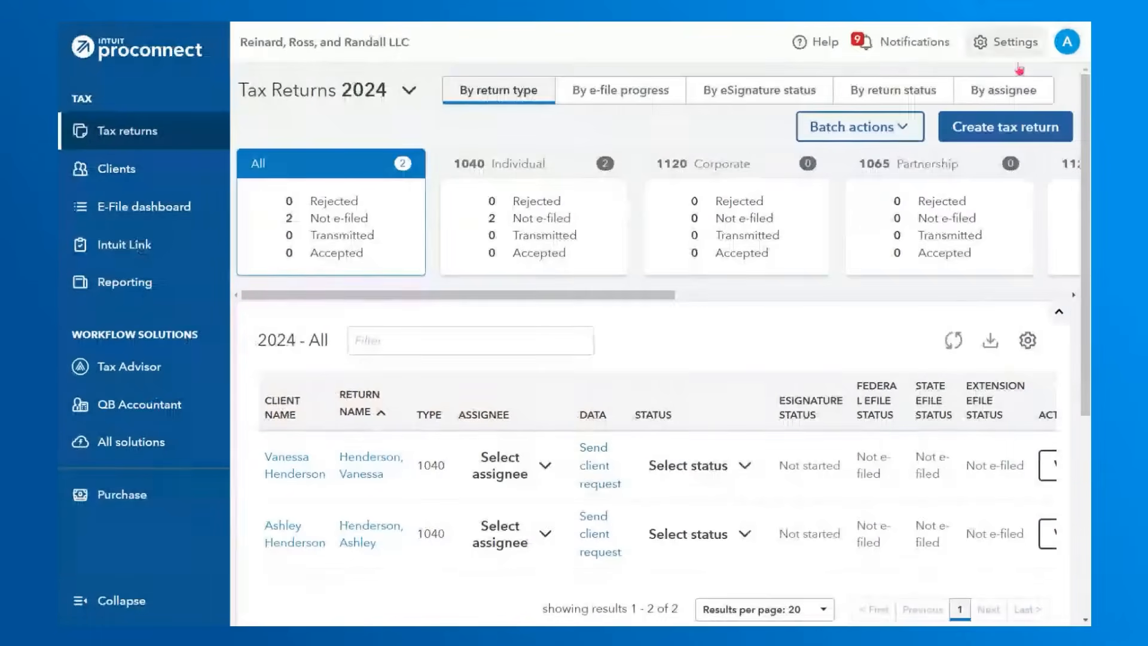
- View the Batch extension history for 2024 and close it
{"action": "left_click", "coordinate": [883, 126]}
{"action": "left_click", "coordinate": [849, 237]}
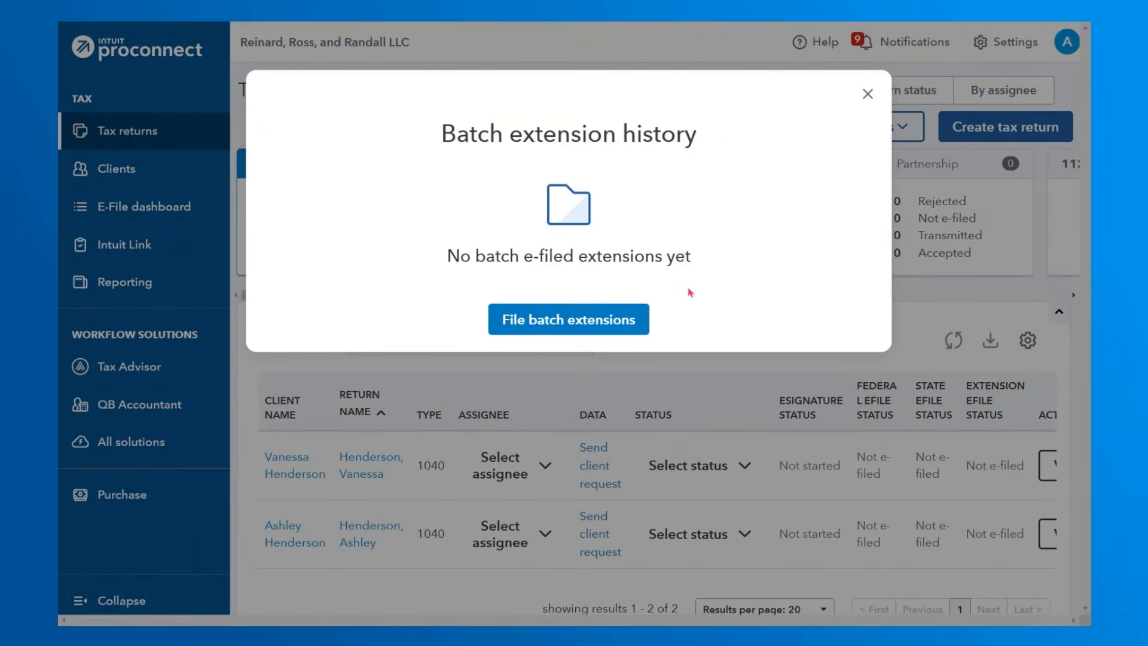
{"action": "left_click", "coordinate": [867, 94]}
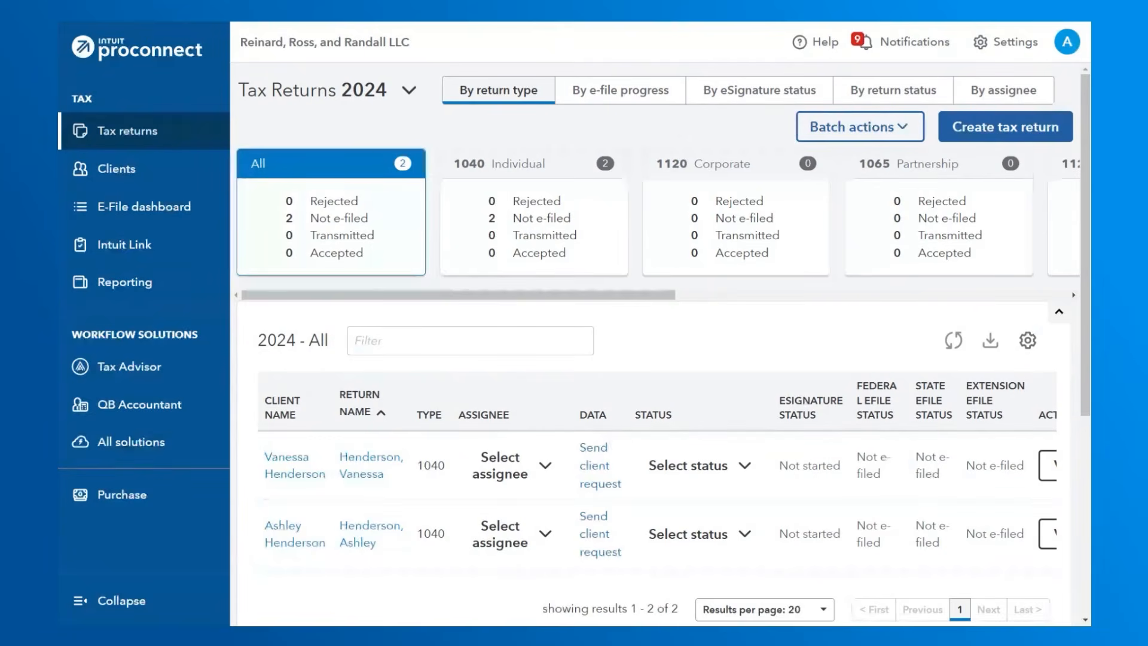
- Switch the tax returns list back to 2023 and open the client's 1040 Amend return
{"action": "left_click", "coordinate": [409, 89]}
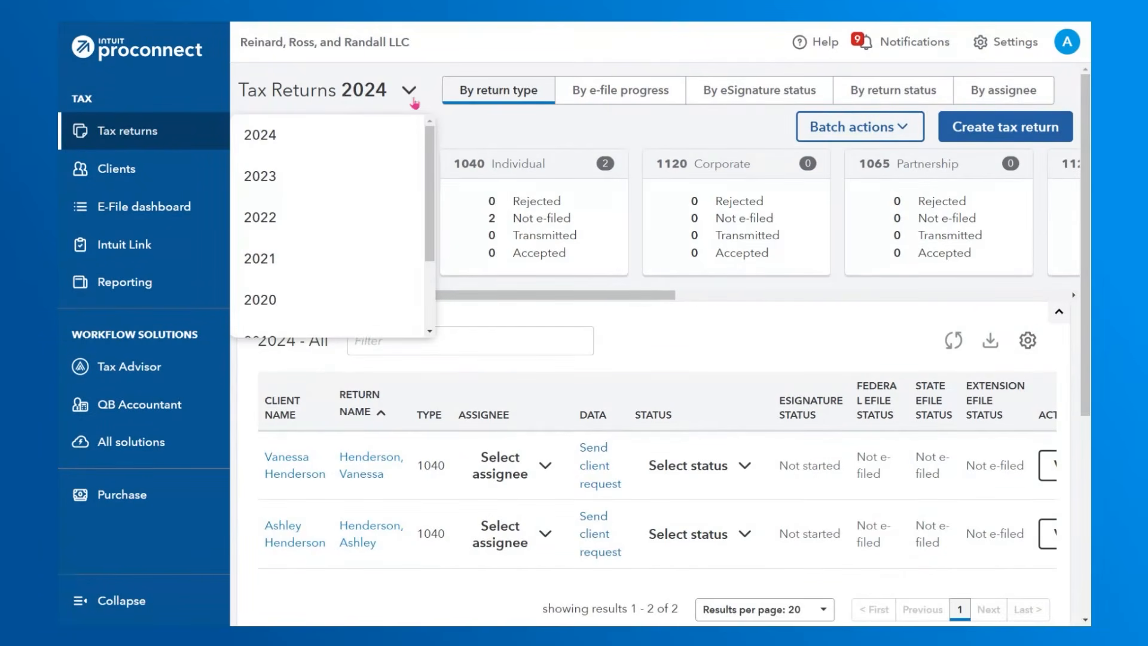
{"action": "left_click", "coordinate": [317, 190]}
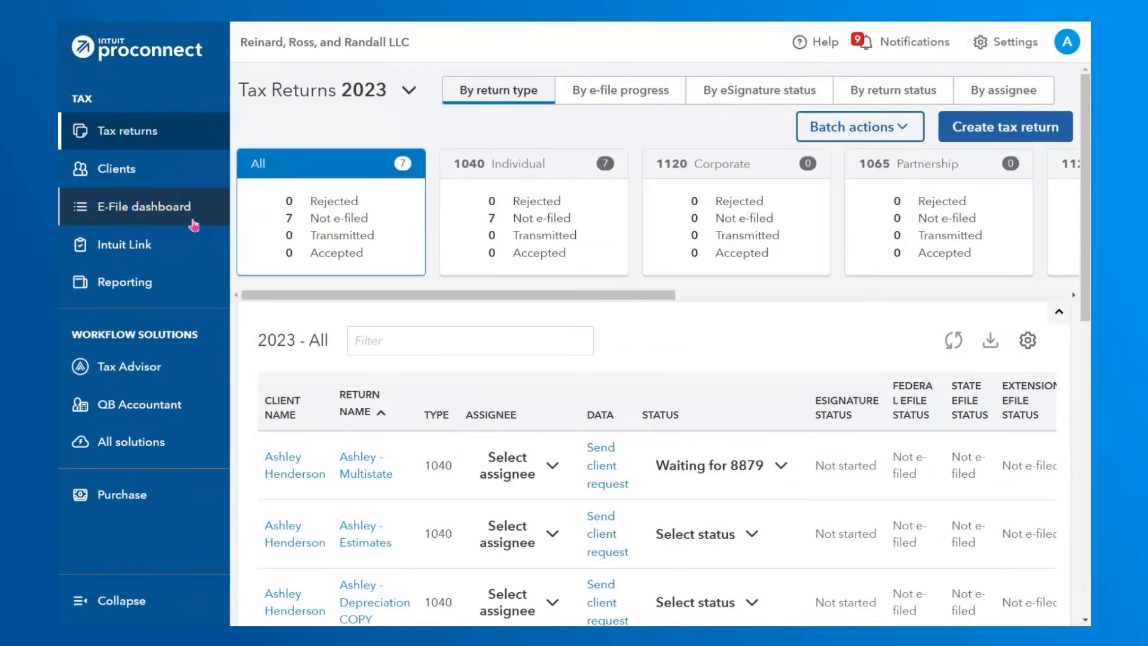
{"action": "scroll", "coordinate": [552, 326], "scroll_direction": "down", "scroll_amount": 3}
{"action": "scroll", "coordinate": [552, 328], "scroll_direction": "down", "scroll_amount": 2}
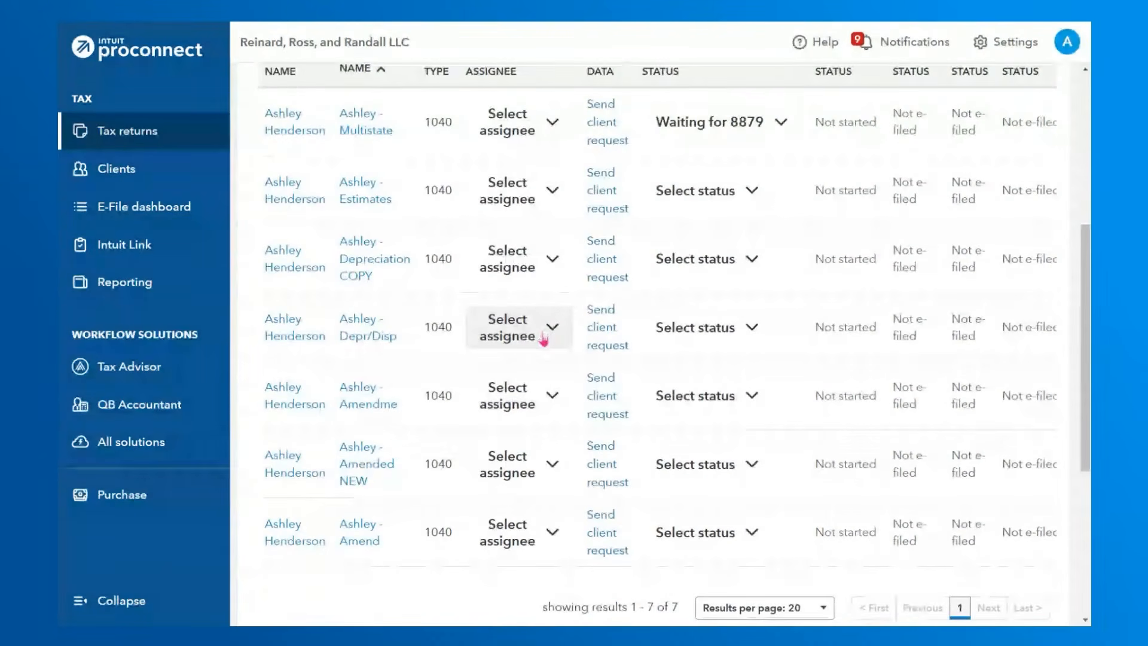
{"action": "left_click", "coordinate": [370, 544]}
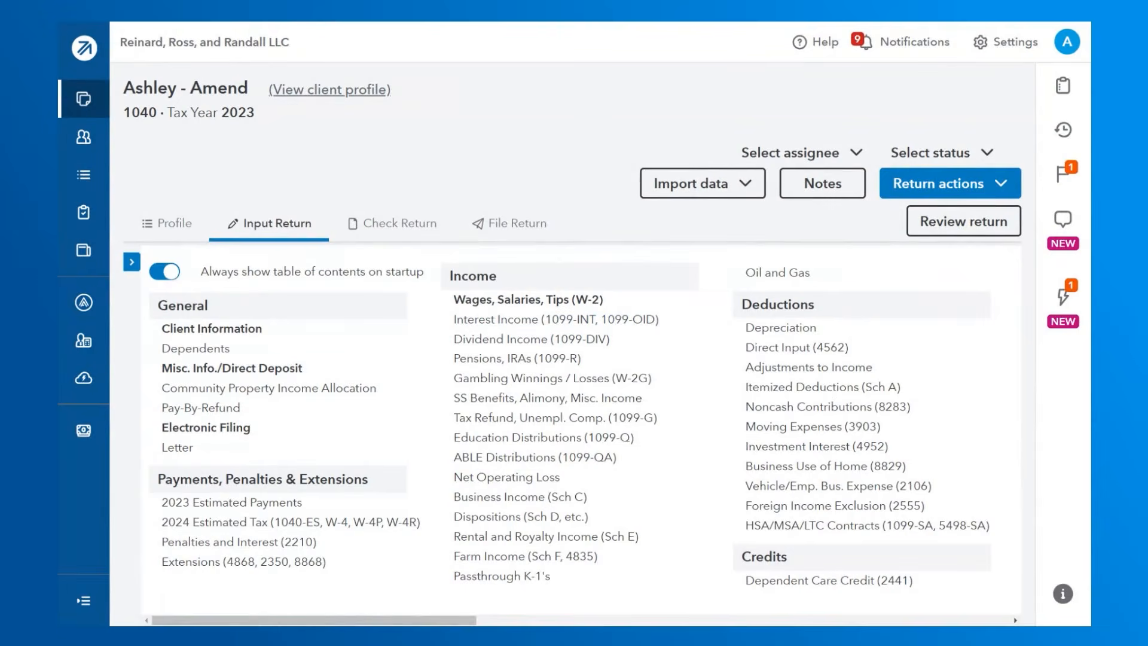
- Open the Amended Return (1040-X)/Superseded input screen under Miscellaneous Forms
{"action": "scroll", "coordinate": [938, 596], "scroll_direction": "right", "scroll_amount": 10}
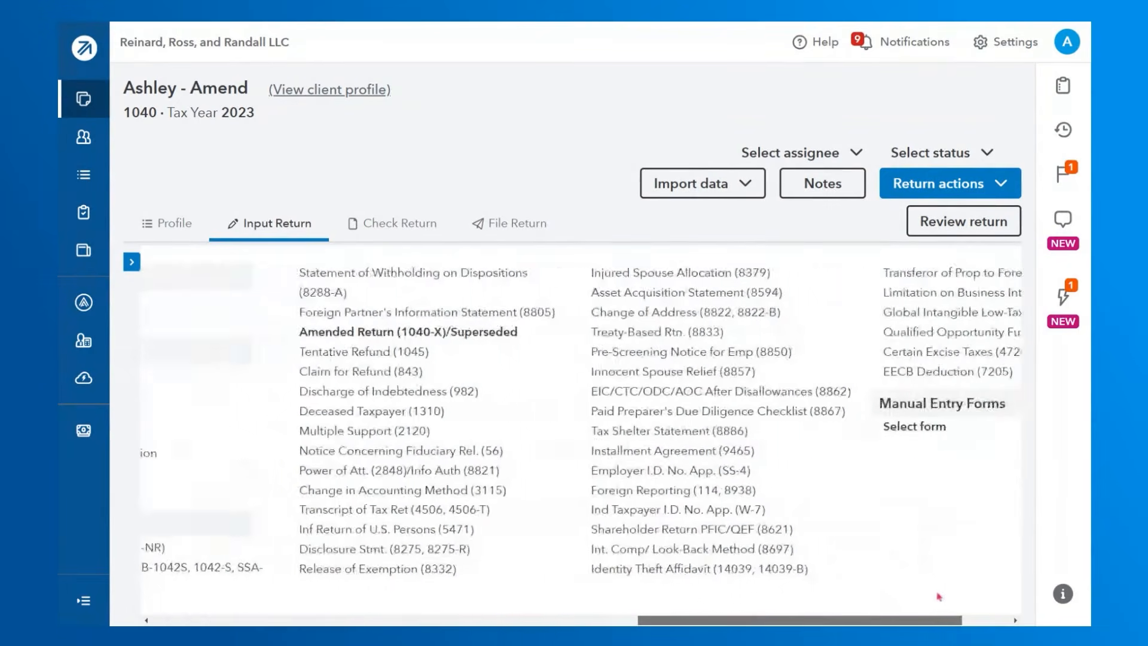
{"action": "scroll", "coordinate": [938, 596], "scroll_direction": "right", "scroll_amount": 4}
{"action": "scroll", "coordinate": [984, 602], "scroll_direction": "left", "scroll_amount": 9}
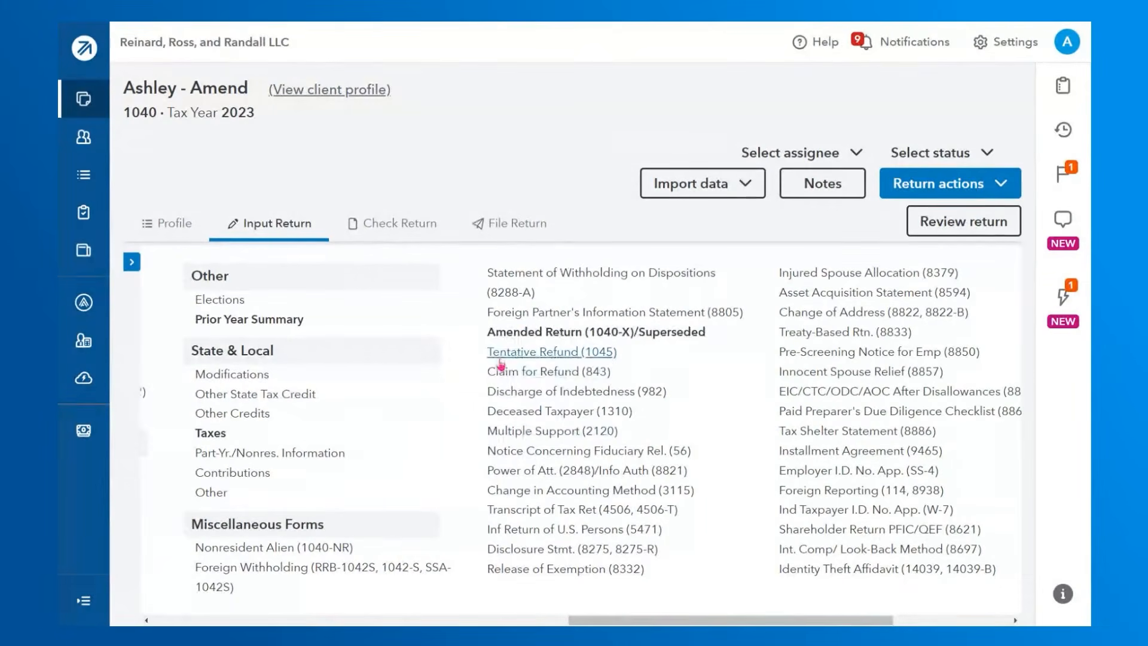
{"action": "left_click", "coordinate": [509, 336]}
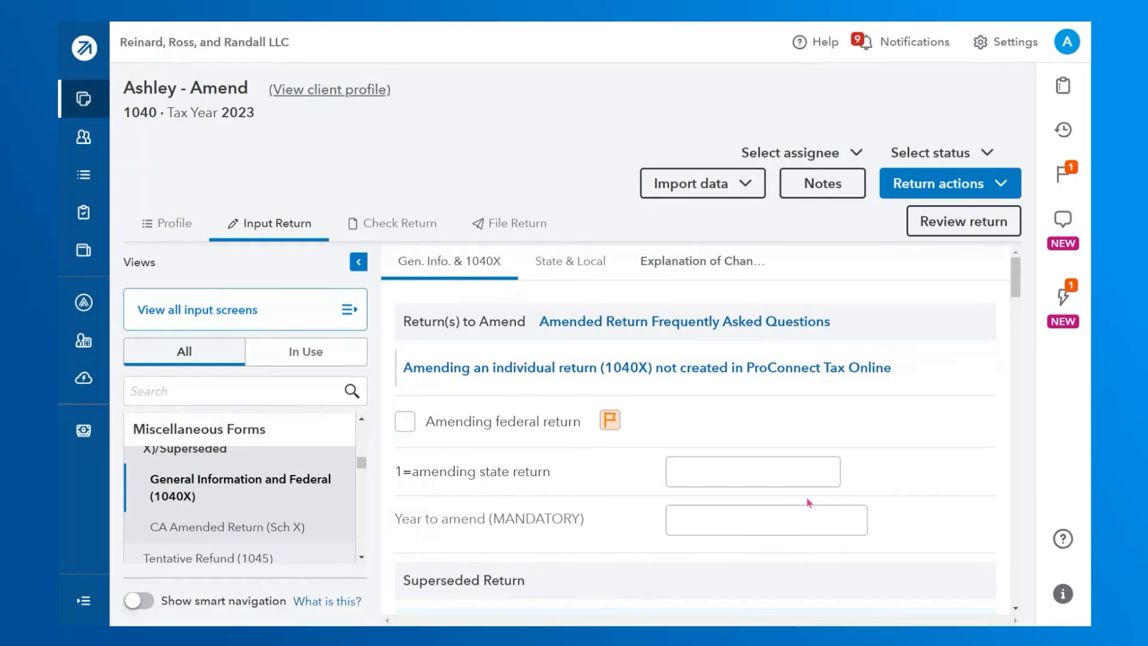
- Mark the federal return as being amended, transferring current data to the As Originally Reported column and making a copy of the return for records
{"action": "left_click", "coordinate": [667, 479]}
{"action": "scroll", "coordinate": [669, 472], "scroll_direction": "down", "scroll_amount": 2}
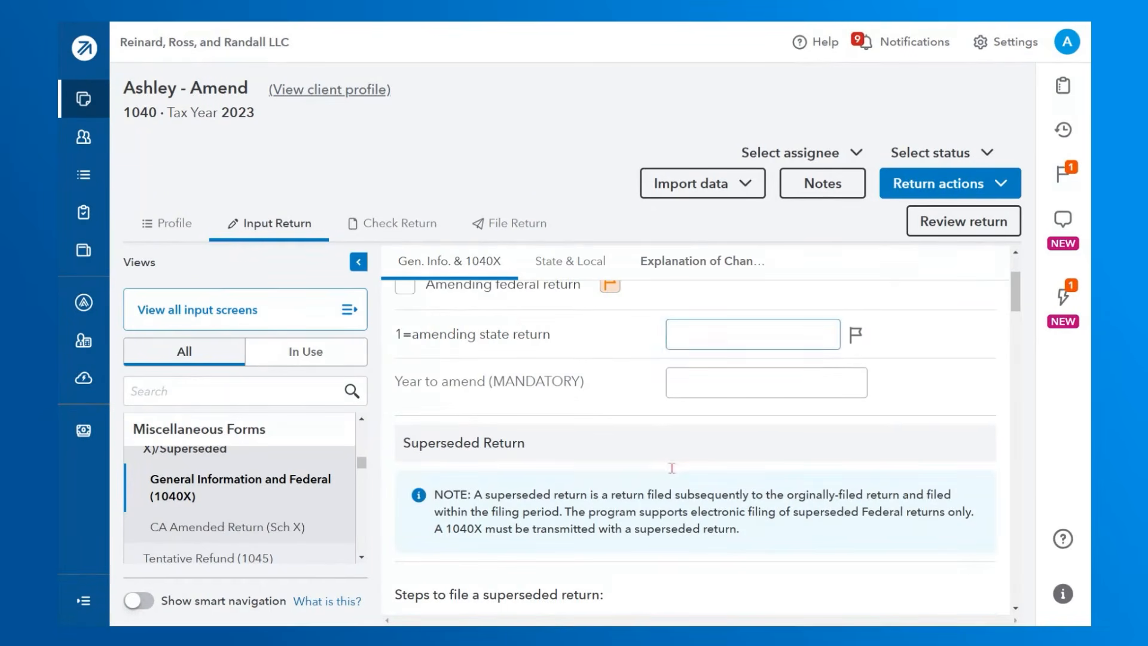
{"action": "scroll", "coordinate": [464, 439], "scroll_direction": "up", "scroll_amount": 1}
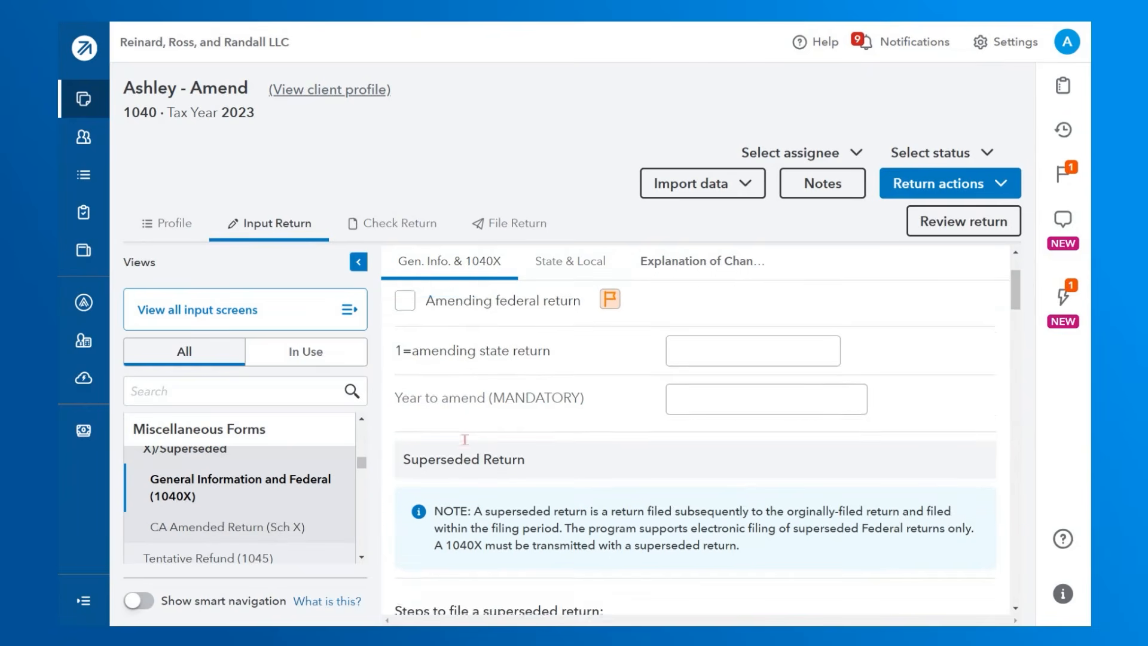
{"action": "left_click", "coordinate": [405, 353]}
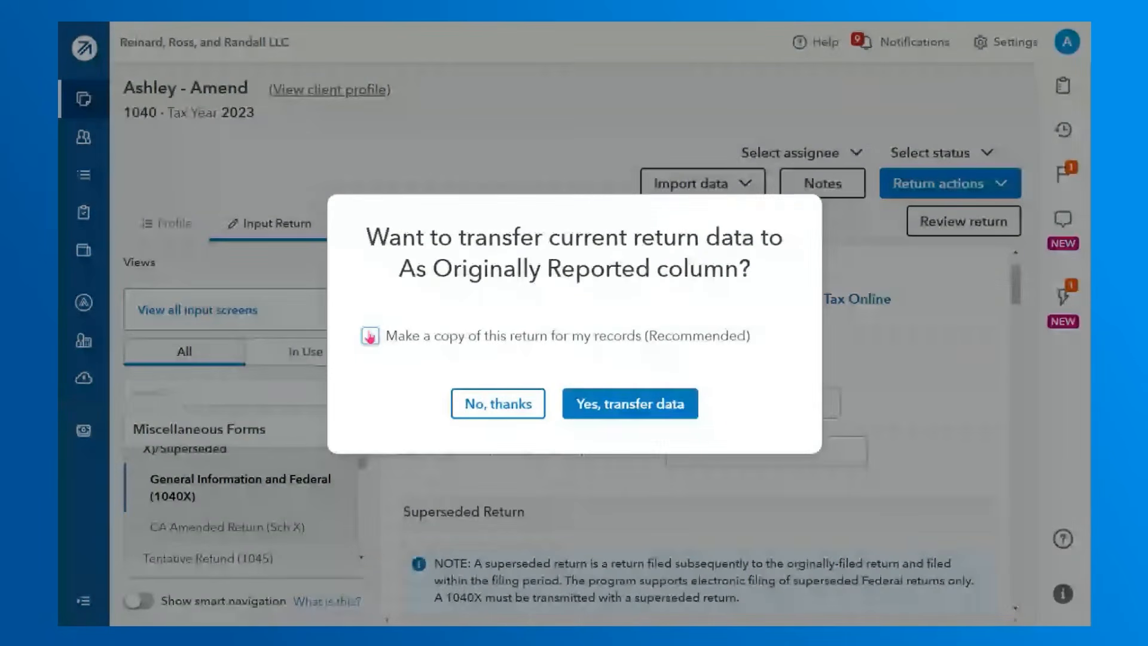
{"action": "left_click", "coordinate": [370, 337]}
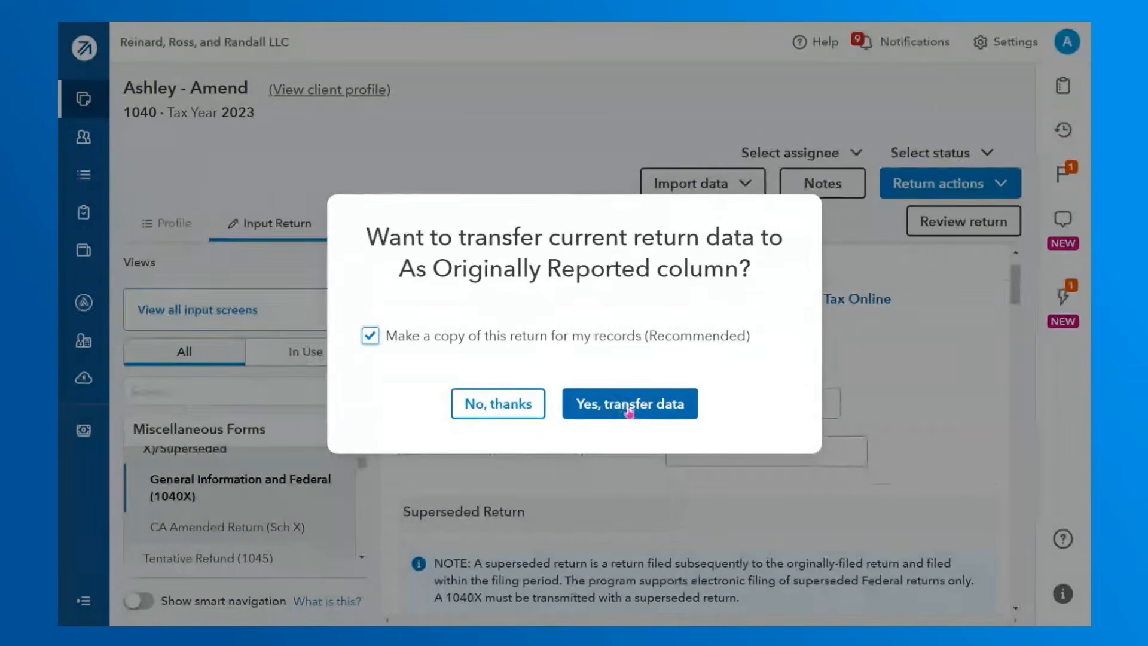
{"action": "left_click", "coordinate": [645, 419]}
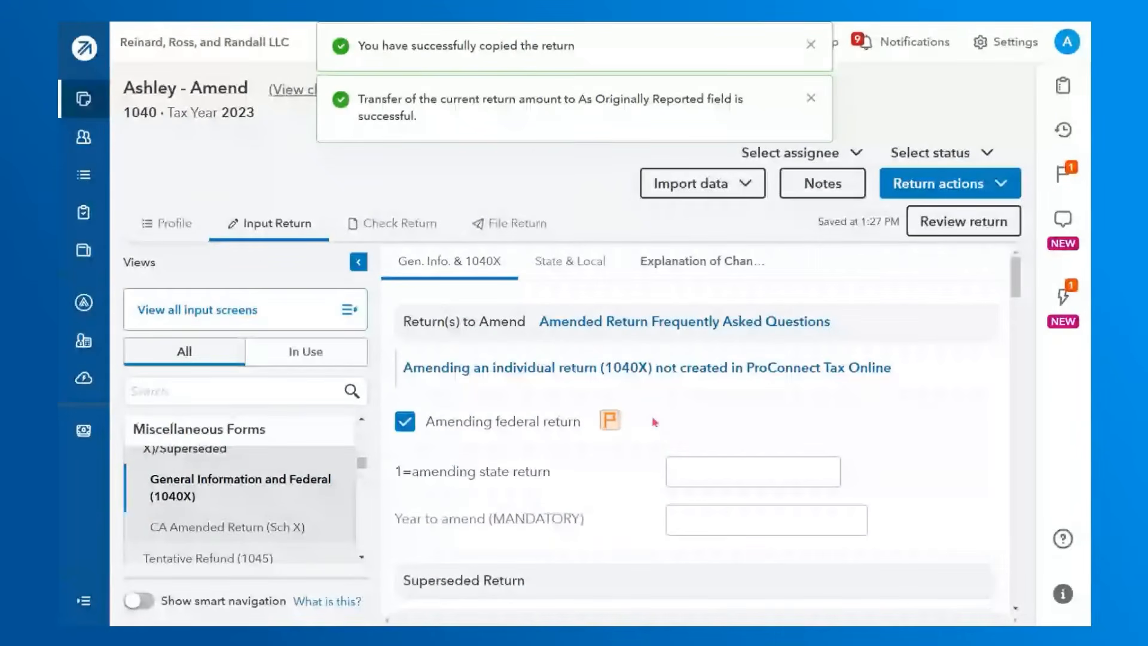
- Examine the transferred amounts in the As Originally Reported column of the 1040X input screen
{"action": "scroll", "coordinate": [718, 395], "scroll_direction": "down", "scroll_amount": 10}
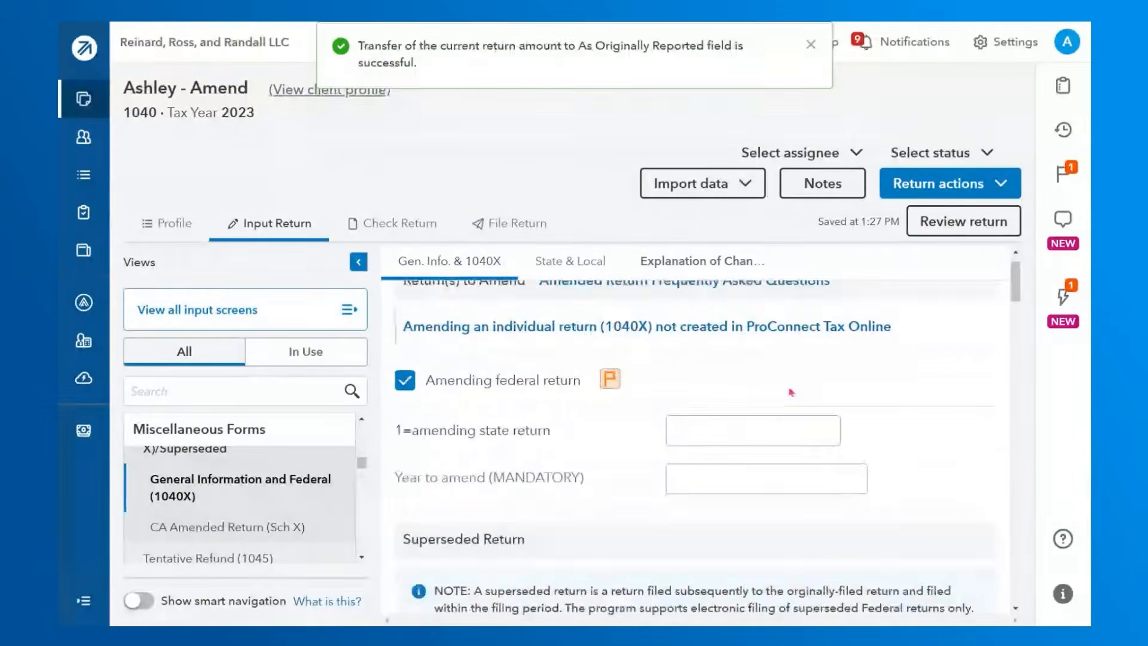
{"action": "scroll", "coordinate": [768, 376], "scroll_direction": "down", "scroll_amount": 10}
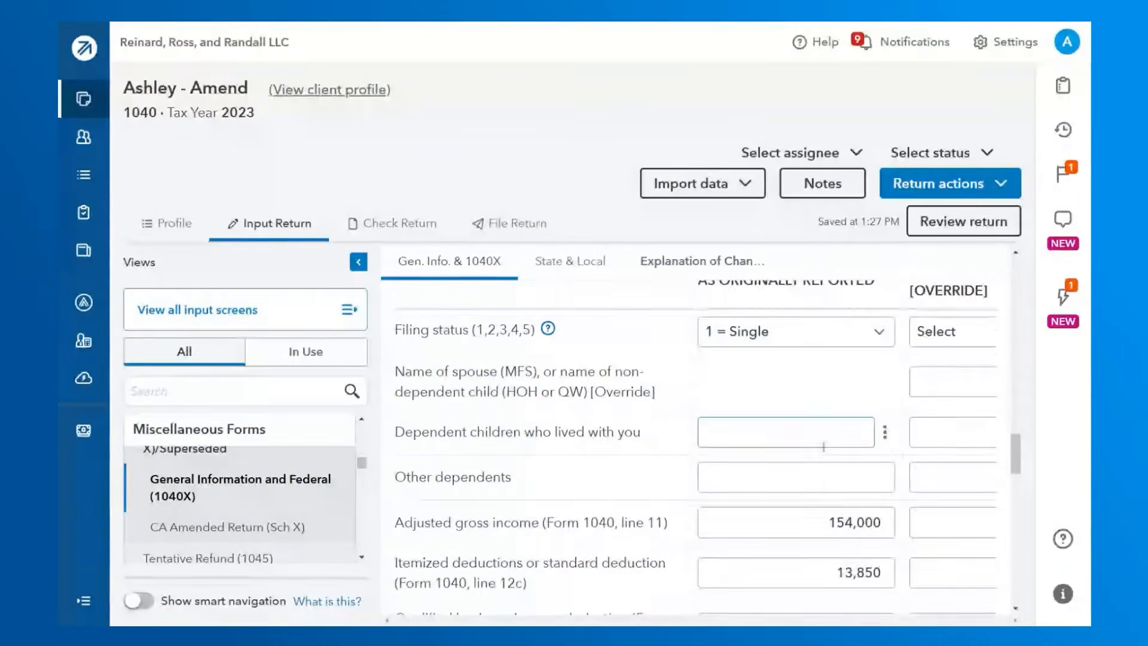
{"action": "scroll", "coordinate": [825, 446], "scroll_direction": "down", "scroll_amount": 5}
{"action": "scroll", "coordinate": [828, 335], "scroll_direction": "down", "scroll_amount": 5}
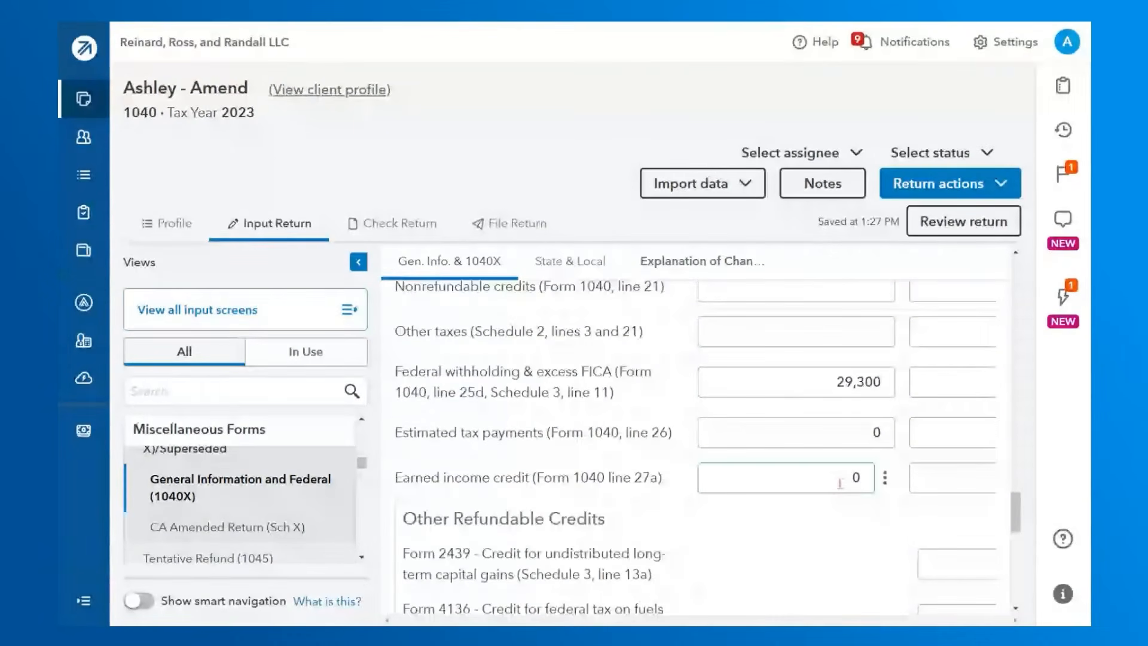
{"action": "scroll", "coordinate": [825, 514], "scroll_direction": "up", "scroll_amount": 20}
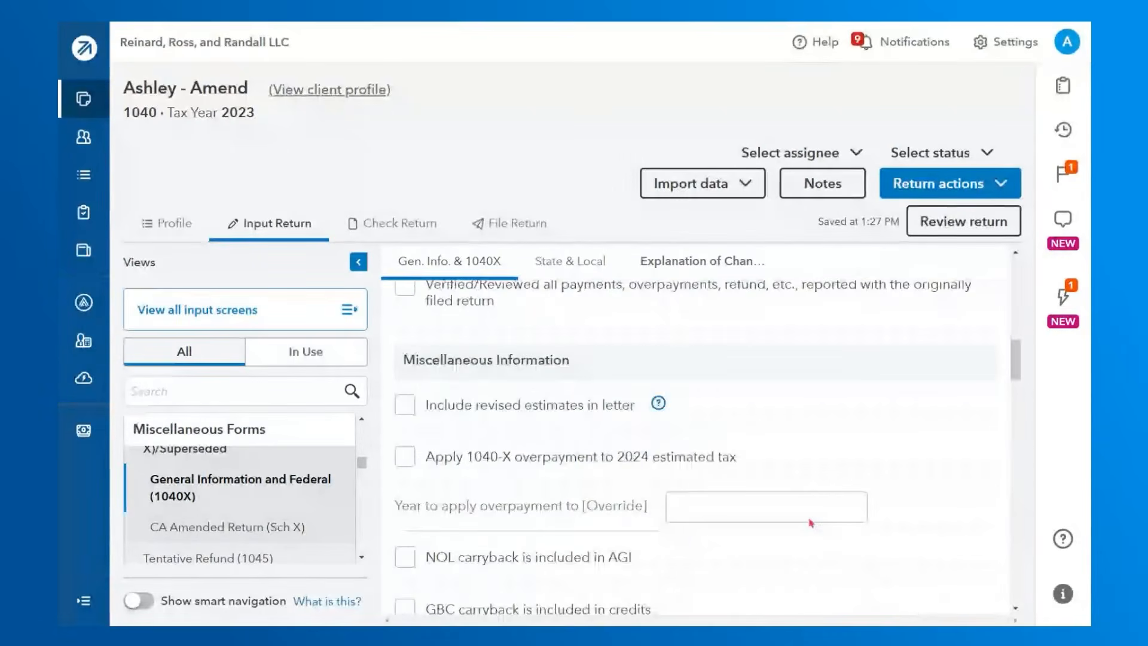
{"action": "scroll", "coordinate": [807, 513], "scroll_direction": "up", "scroll_amount": 5}
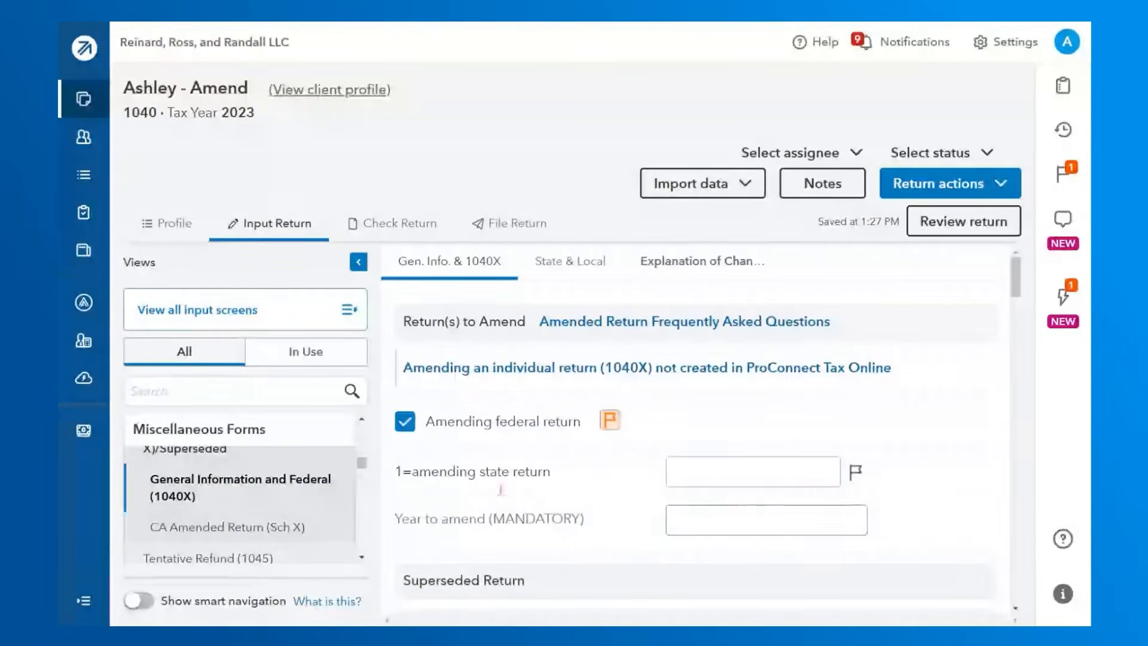
- Set the mandatory year to amend to 2023
{"action": "left_click", "coordinate": [680, 473]}
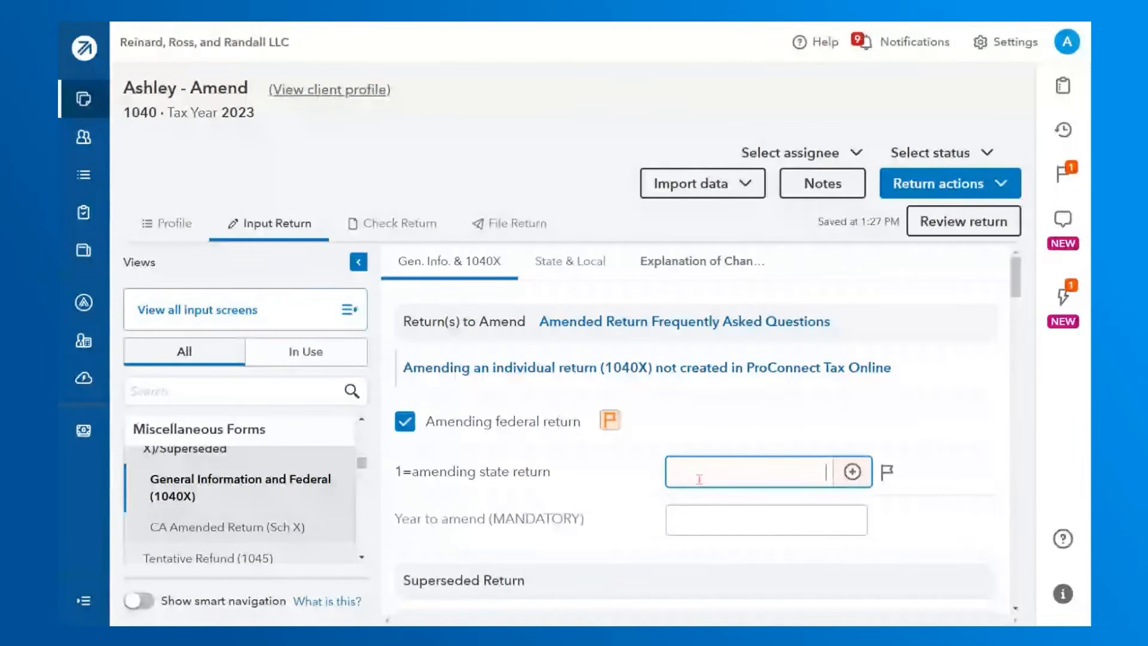
{"action": "left_click", "coordinate": [807, 517]}
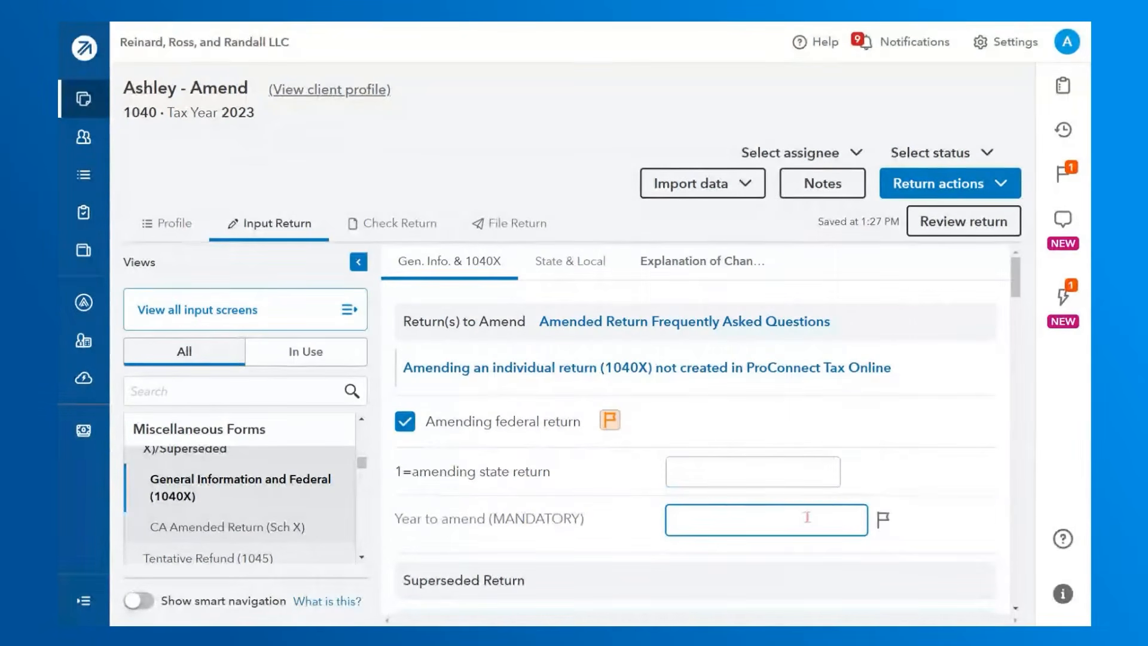
{"action": "type", "text": "2023"}
{"action": "left_click", "coordinate": [742, 553]}
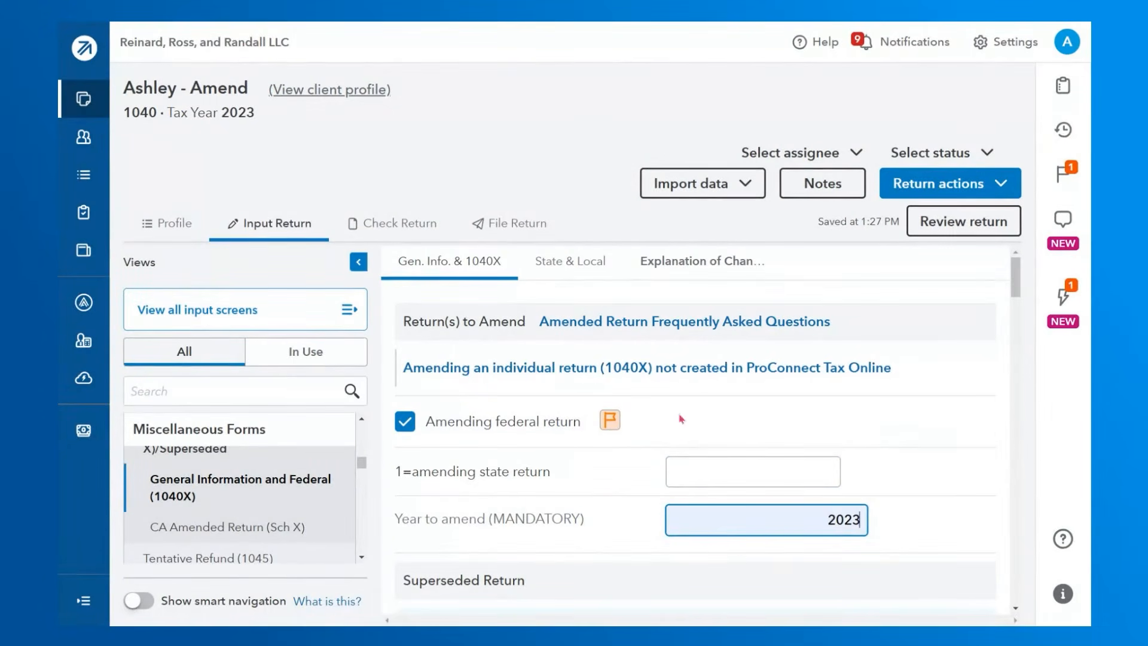
- Examine the superseded return and miscellaneous information fields, then open the Explanation of Changes section
{"action": "scroll", "coordinate": [1031, 320], "scroll_direction": "down", "scroll_amount": 1}
{"action": "scroll", "coordinate": [1031, 320], "scroll_direction": "down", "scroll_amount": 10}
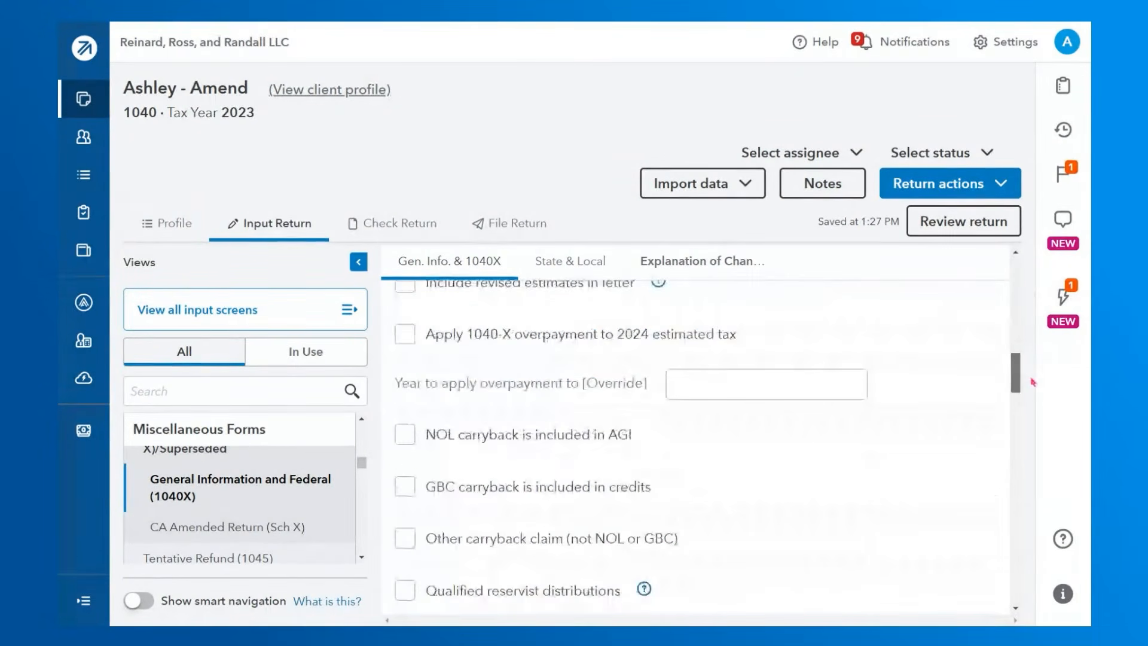
{"action": "scroll", "coordinate": [1042, 388], "scroll_direction": "down", "scroll_amount": 15}
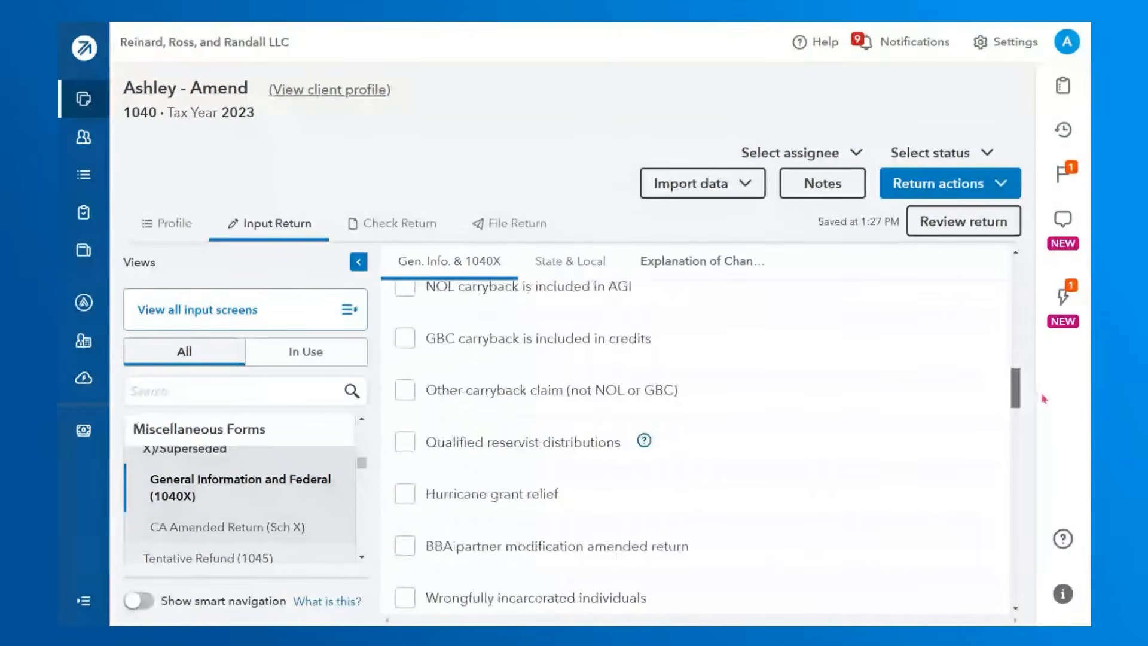
{"action": "left_click_drag", "start_coordinate": [1051, 465], "coordinate": [1006, 357]}
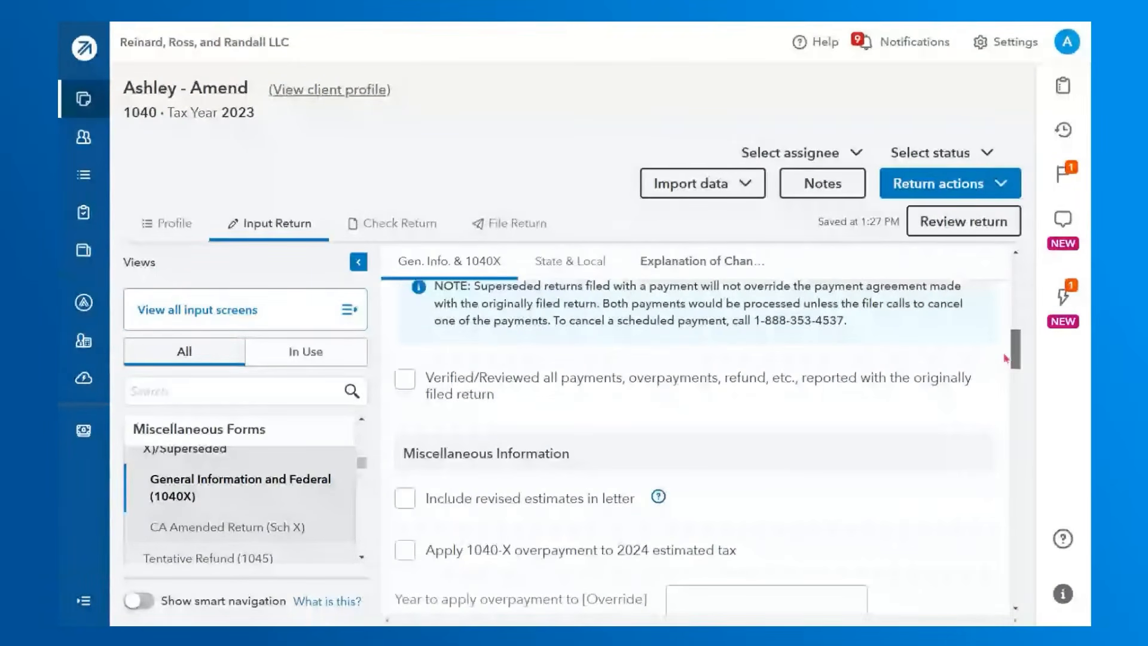
{"action": "scroll", "coordinate": [652, 362], "scroll_direction": "up", "scroll_amount": 5}
{"action": "left_click", "coordinate": [690, 273]}
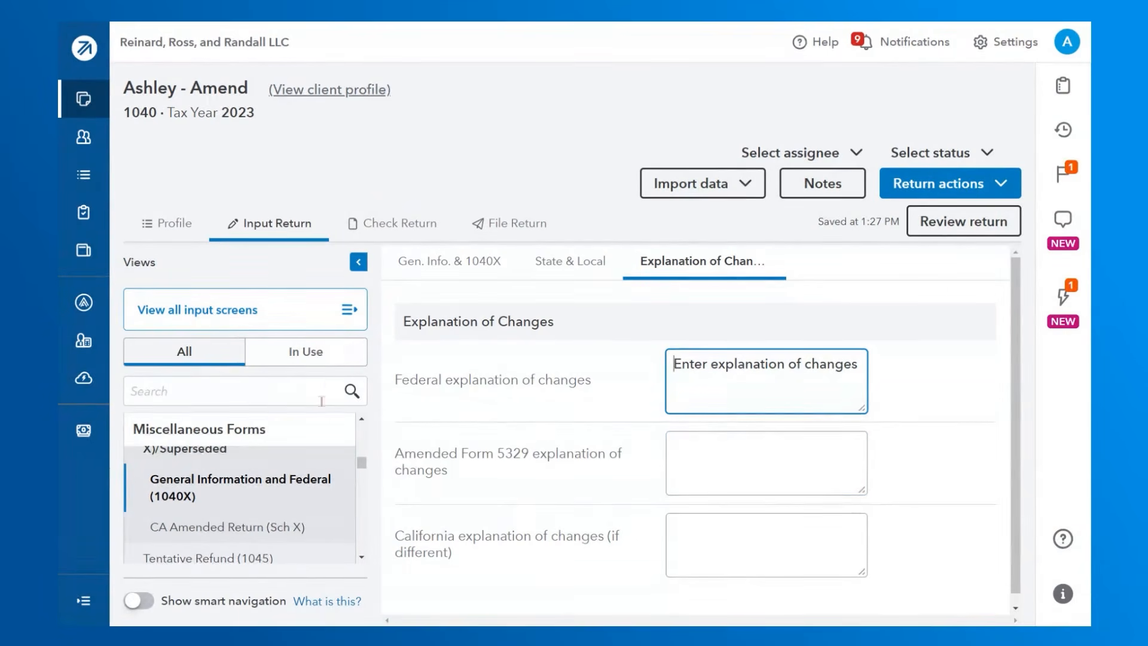
{"action": "left_click_drag", "start_coordinate": [361, 462], "coordinate": [363, 429]}
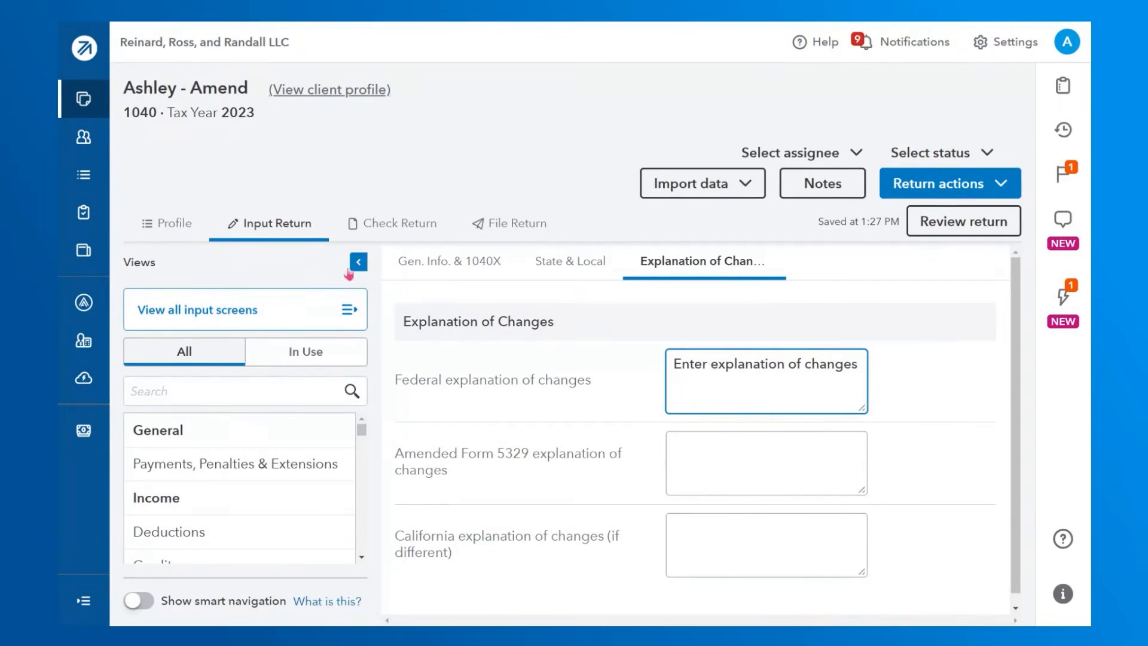
{"action": "left_click", "coordinate": [229, 445]}
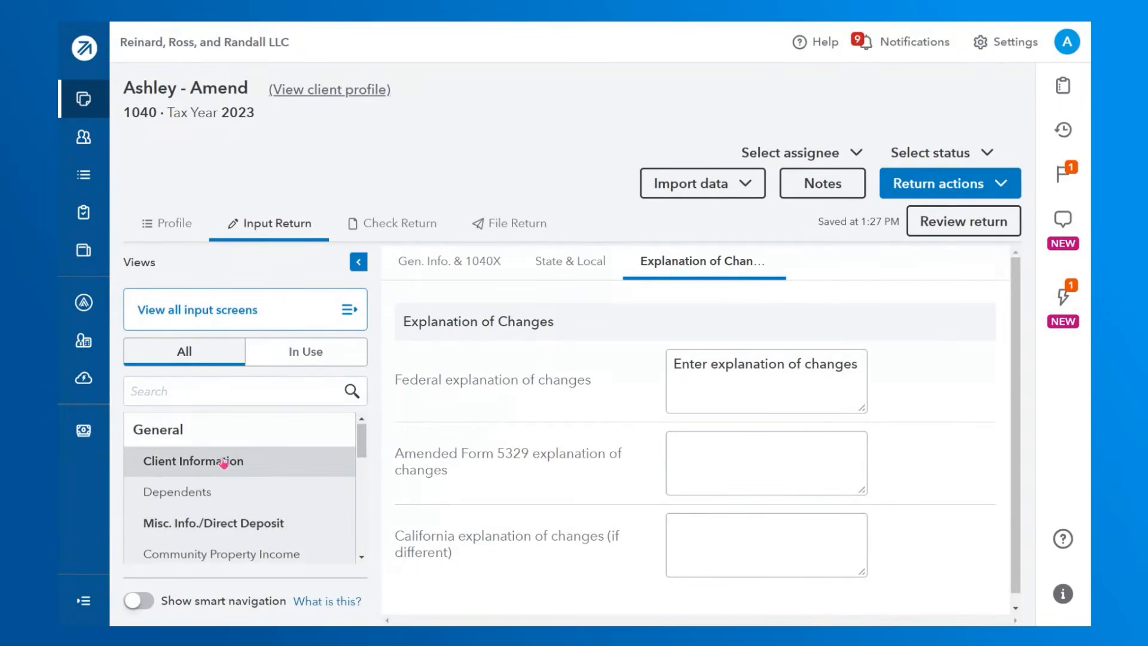
{"action": "scroll", "coordinate": [231, 478], "scroll_direction": "down", "scroll_amount": 5}
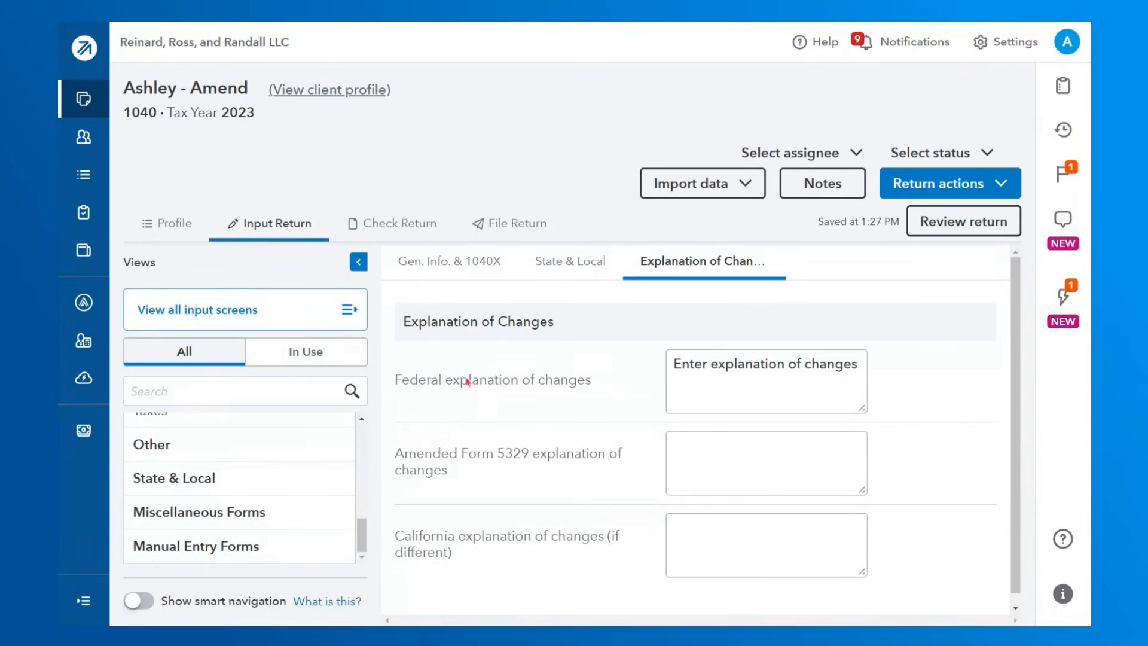
{"action": "scroll", "coordinate": [383, 419], "scroll_direction": "down", "scroll_amount": 1}
{"action": "scroll", "coordinate": [341, 486], "scroll_direction": "up", "scroll_amount": 10}
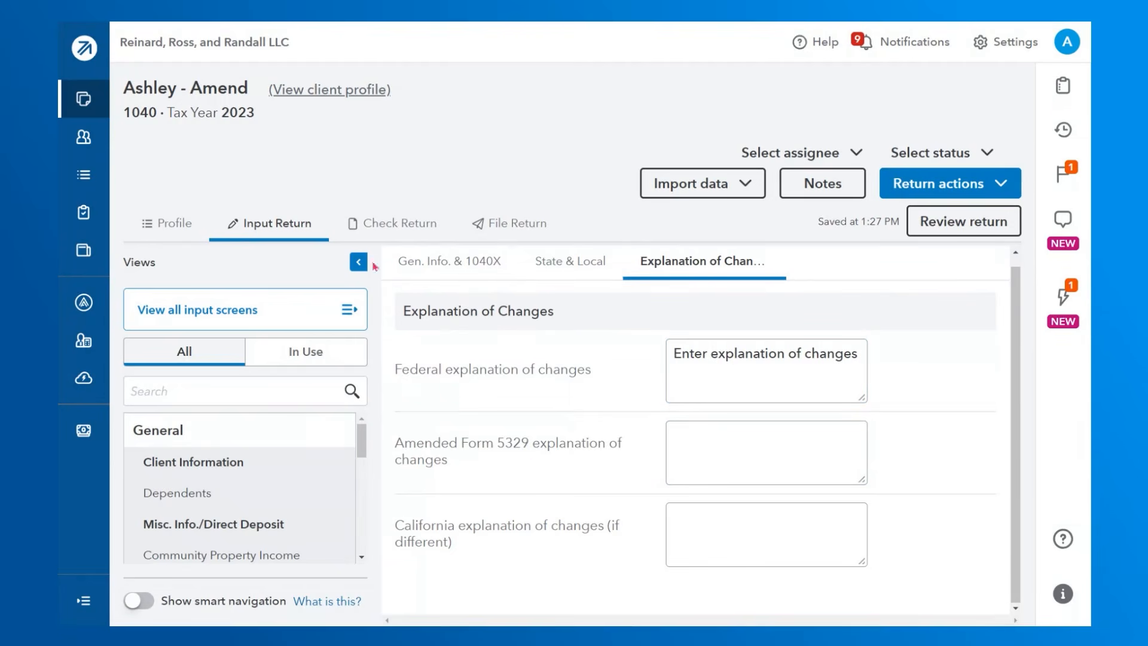
- Go back to the tax returns list, open the "Amended NEW" 1040 return and its Amended Return (1040-X)/Superseded input screen
{"action": "left_click", "coordinate": [99, 105]}
{"action": "scroll", "coordinate": [398, 346], "scroll_direction": "down", "scroll_amount": 10}
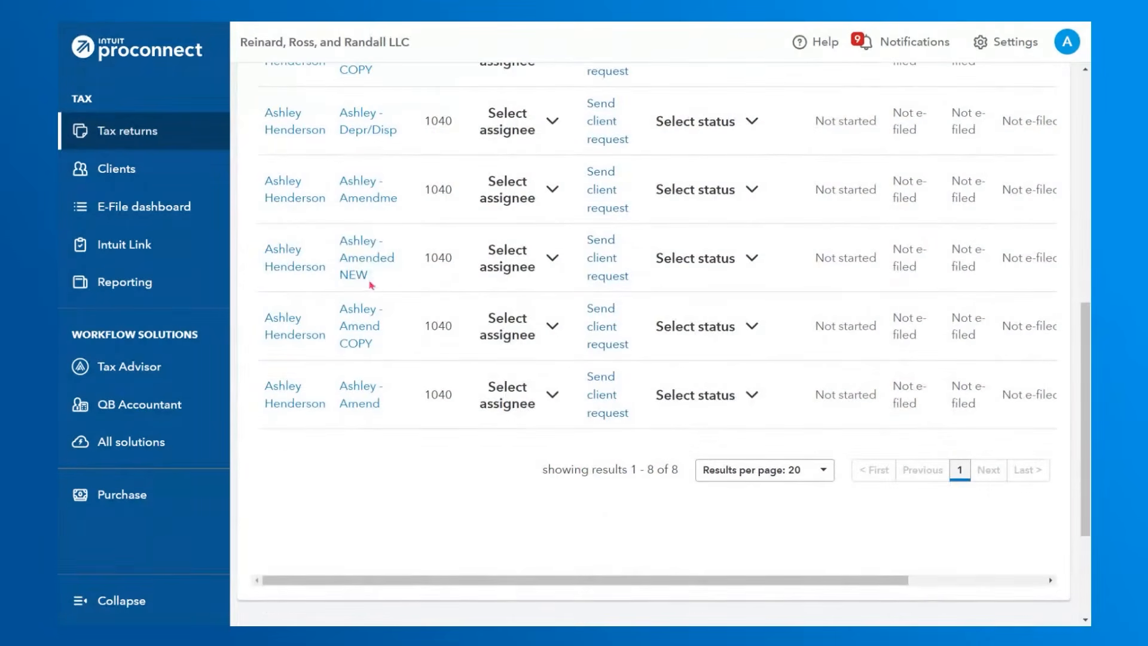
{"action": "left_click", "coordinate": [365, 267]}
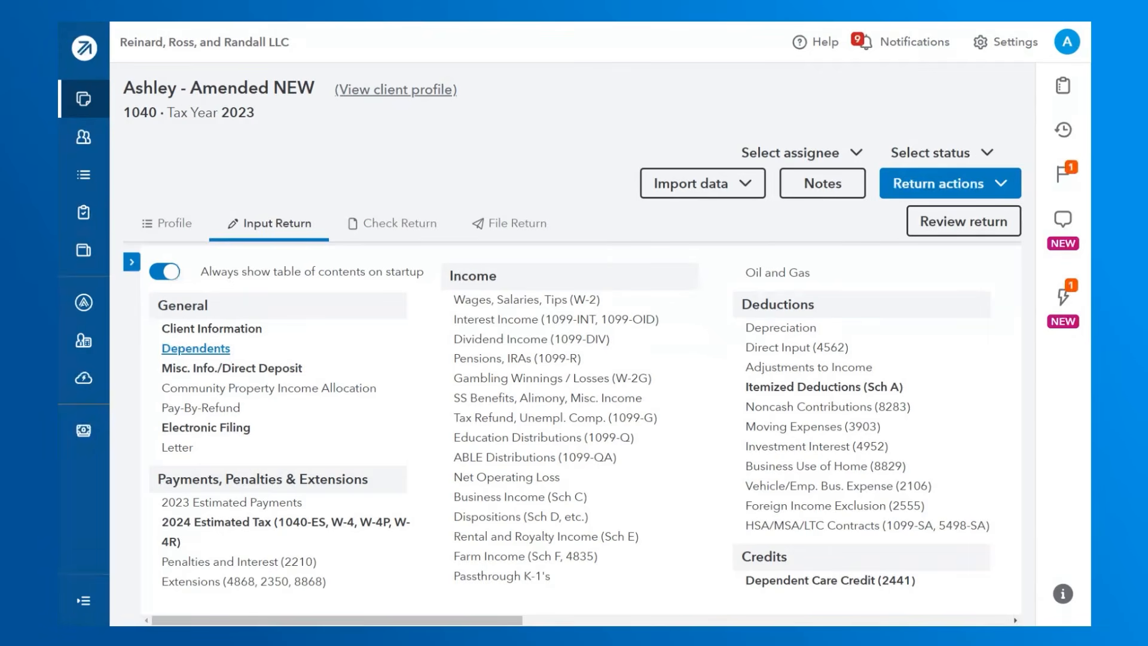
{"action": "left_click_drag", "start_coordinate": [437, 620], "coordinate": [812, 622]}
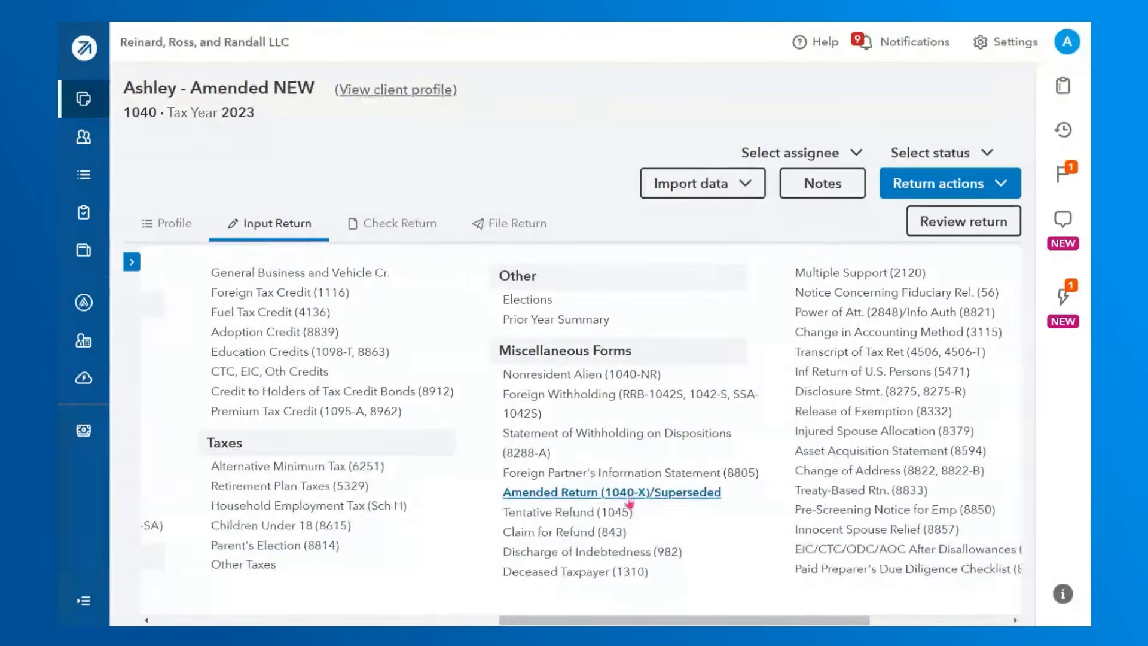
{"action": "left_click", "coordinate": [651, 494]}
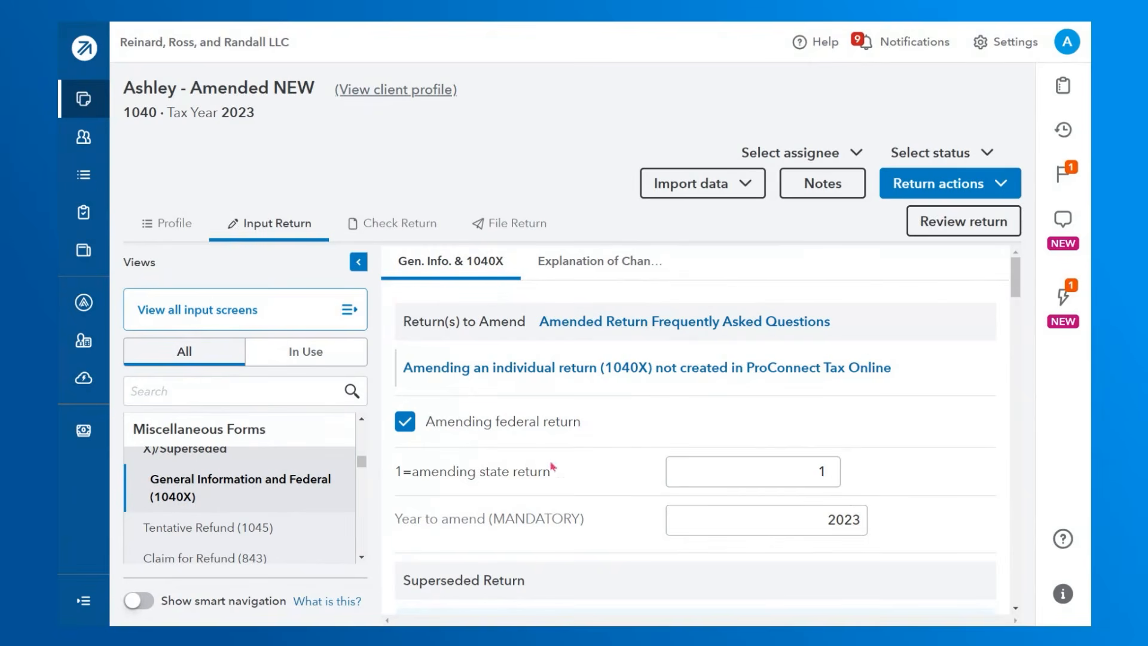
- Examine the superseded return and miscellaneous information fields and the As Originally Reported amounts of the amended return
{"action": "scroll", "coordinate": [718, 490], "scroll_direction": "down", "scroll_amount": 2}
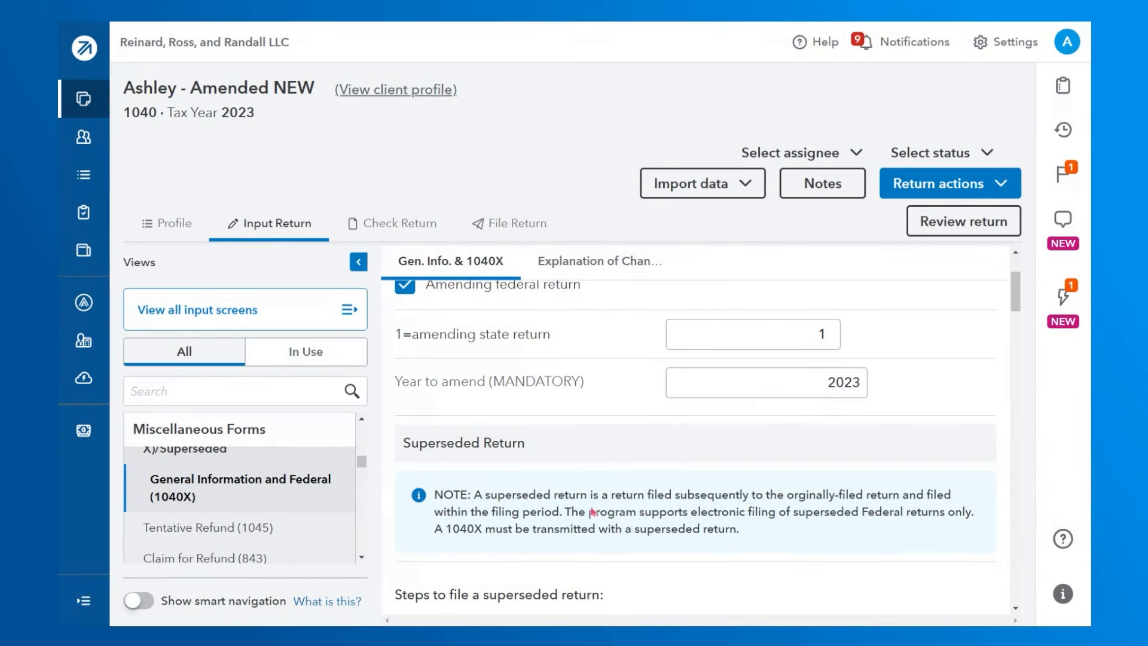
{"action": "scroll", "coordinate": [622, 442], "scroll_direction": "down", "scroll_amount": 20}
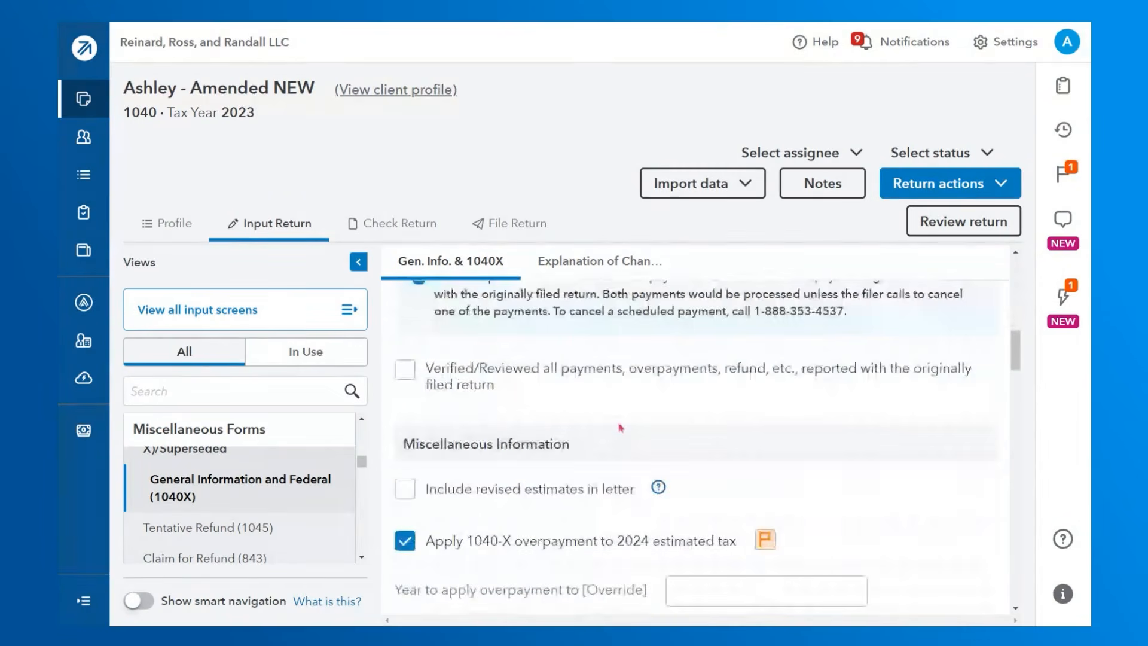
{"action": "scroll", "coordinate": [620, 428], "scroll_direction": "down", "scroll_amount": 10}
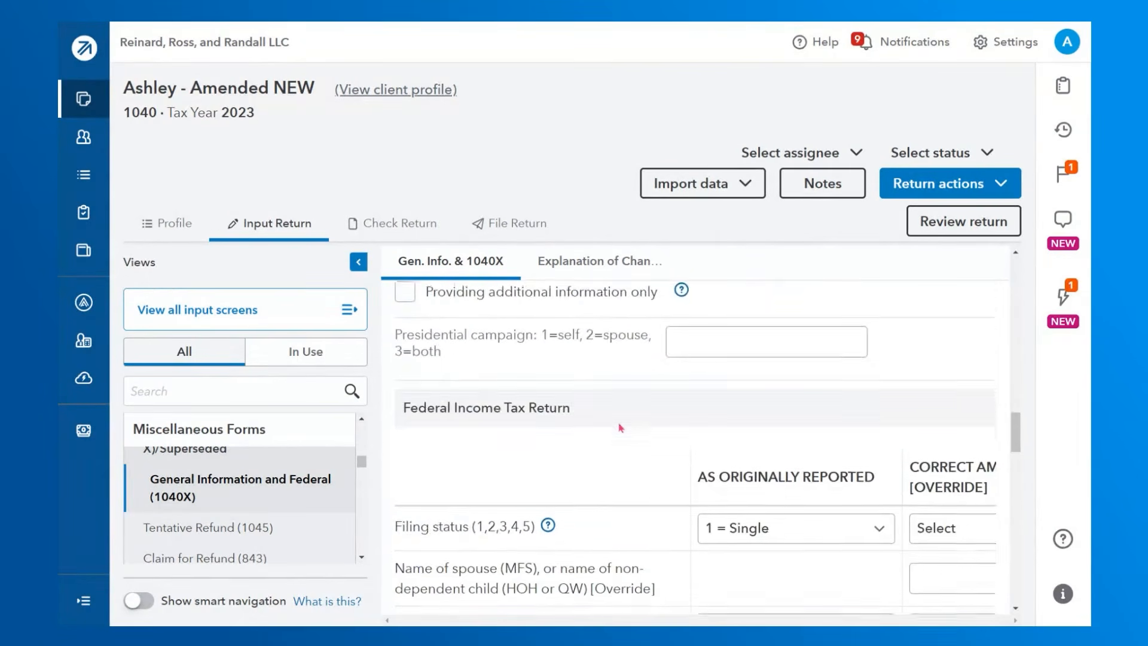
{"action": "scroll", "coordinate": [621, 427], "scroll_direction": "down", "scroll_amount": 1}
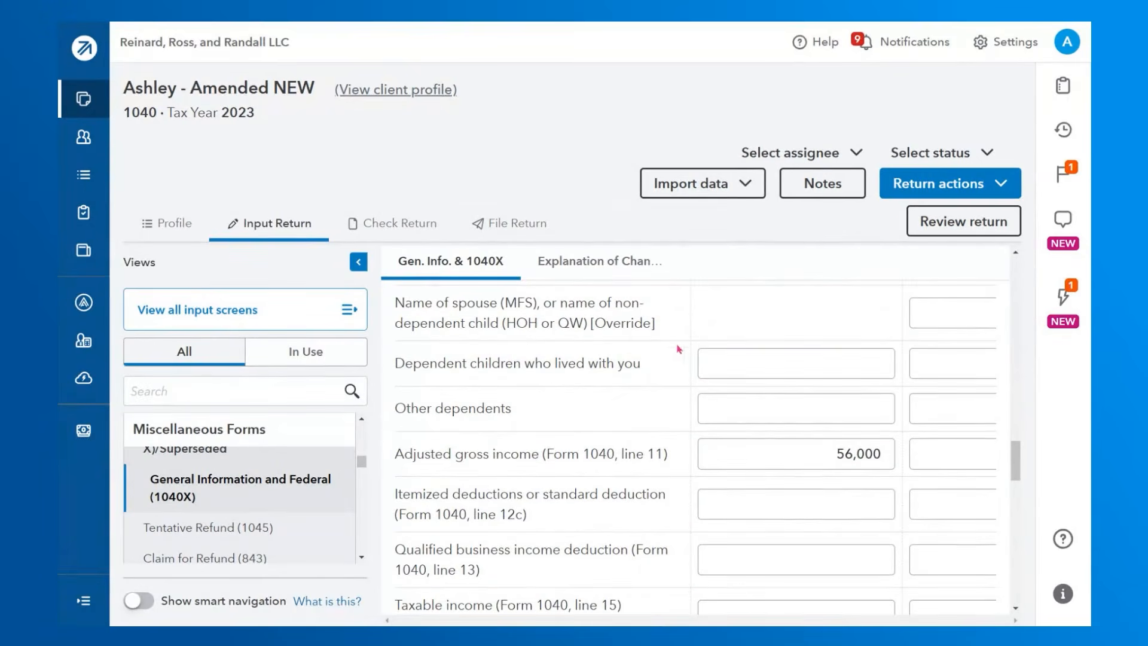
{"action": "scroll", "coordinate": [829, 343], "scroll_direction": "up", "scroll_amount": 2}
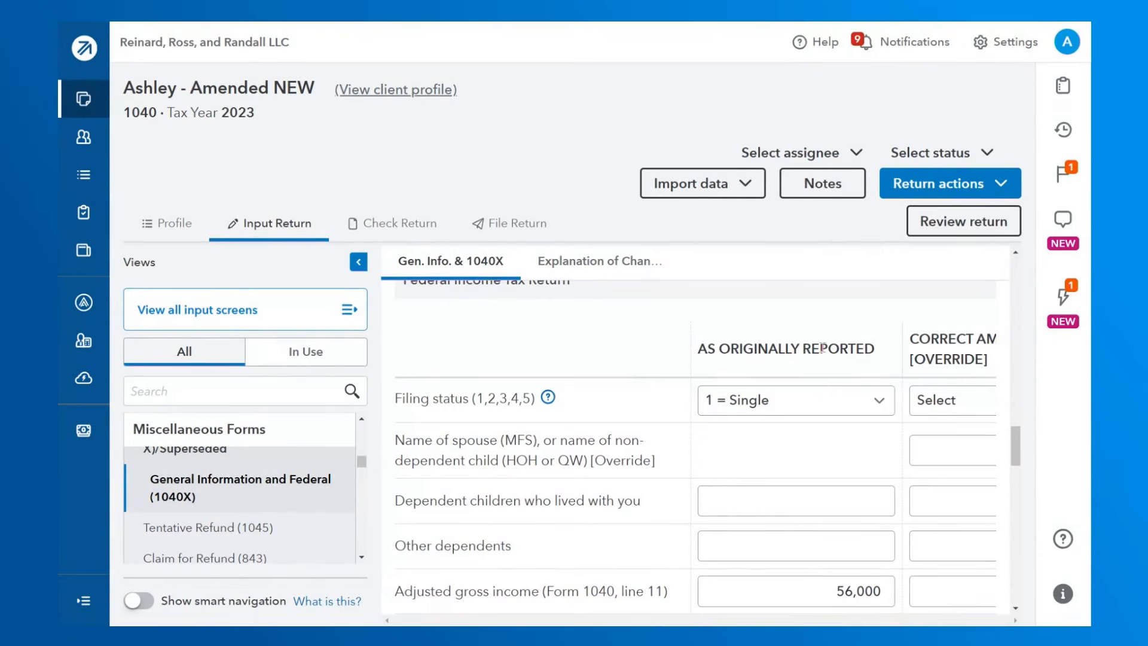
{"action": "scroll", "coordinate": [797, 376], "scroll_direction": "down", "scroll_amount": 8}
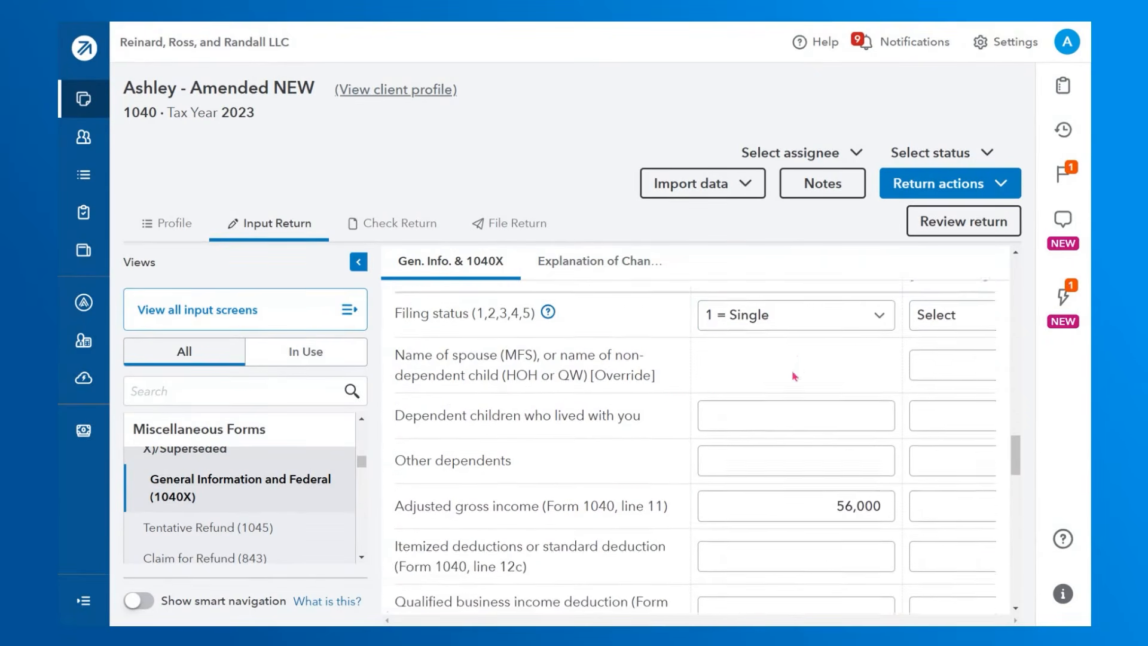
{"action": "scroll", "coordinate": [768, 397], "scroll_direction": "down", "scroll_amount": 2}
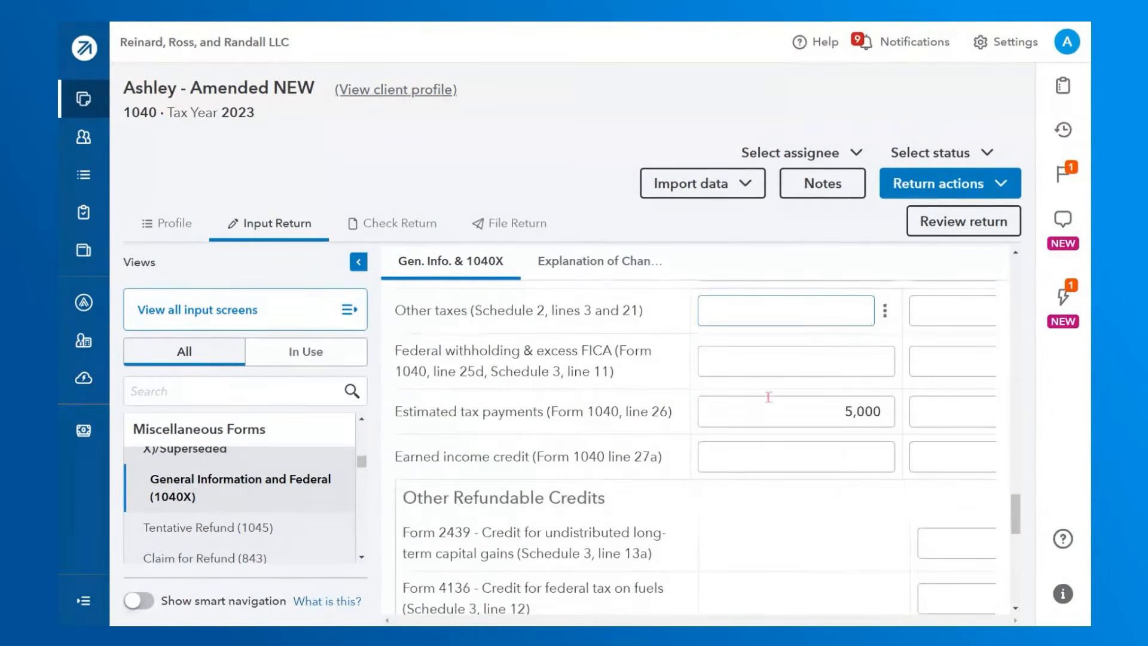
{"action": "scroll", "coordinate": [547, 591], "scroll_direction": "up", "scroll_amount": 8}
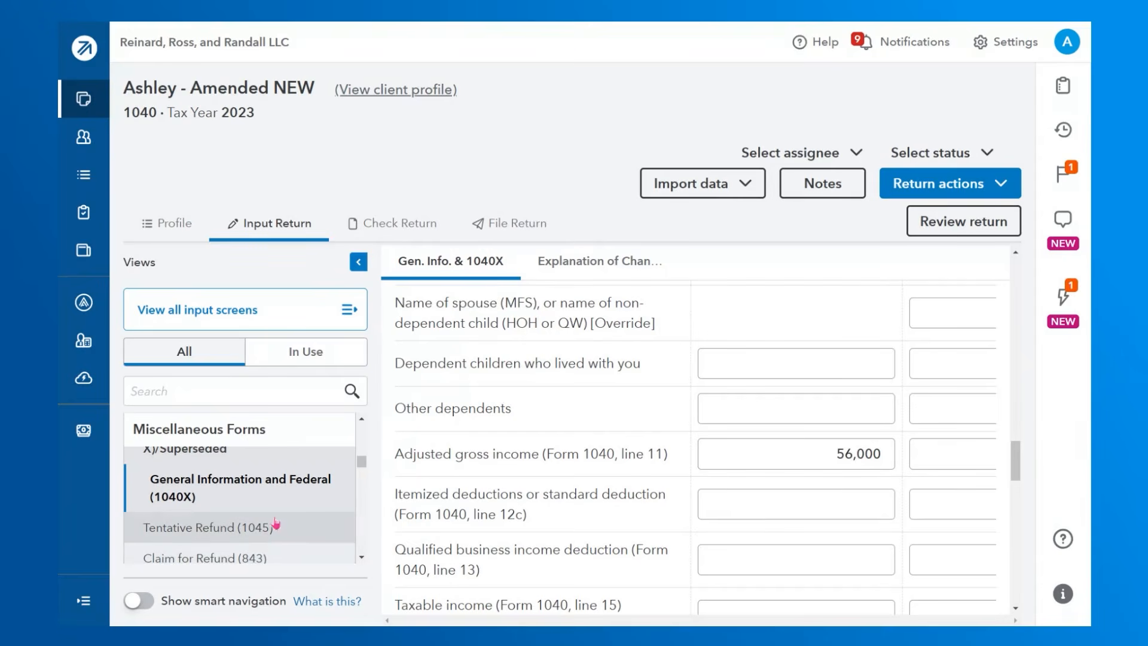
- Check the federal text in the Explanation of Changes section, then return to the general information and 1040X section
{"action": "scroll", "coordinate": [275, 521], "scroll_direction": "down", "scroll_amount": 3}
{"action": "scroll", "coordinate": [277, 520], "scroll_direction": "down", "scroll_amount": 3}
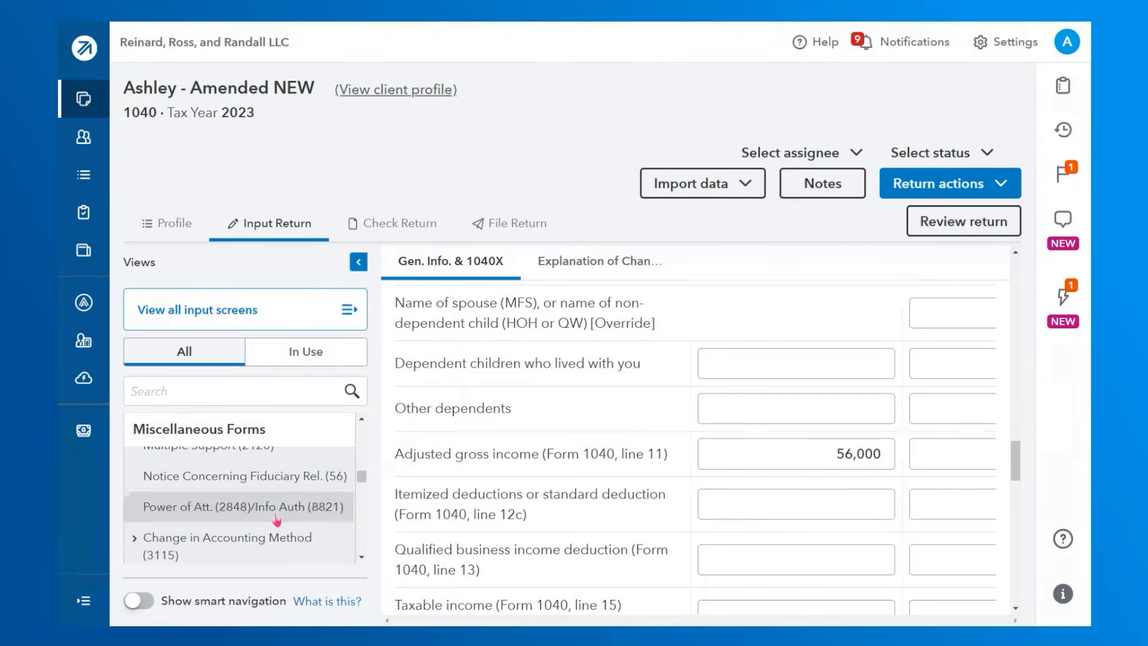
{"action": "left_click", "coordinate": [582, 272]}
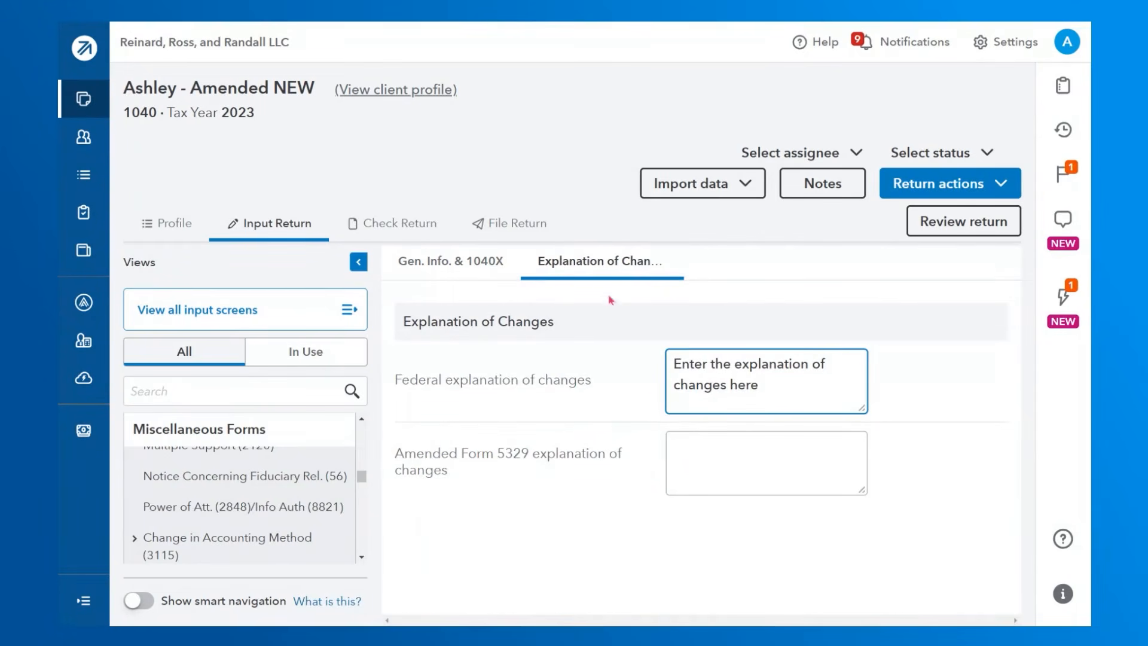
{"action": "left_click", "coordinate": [483, 274]}
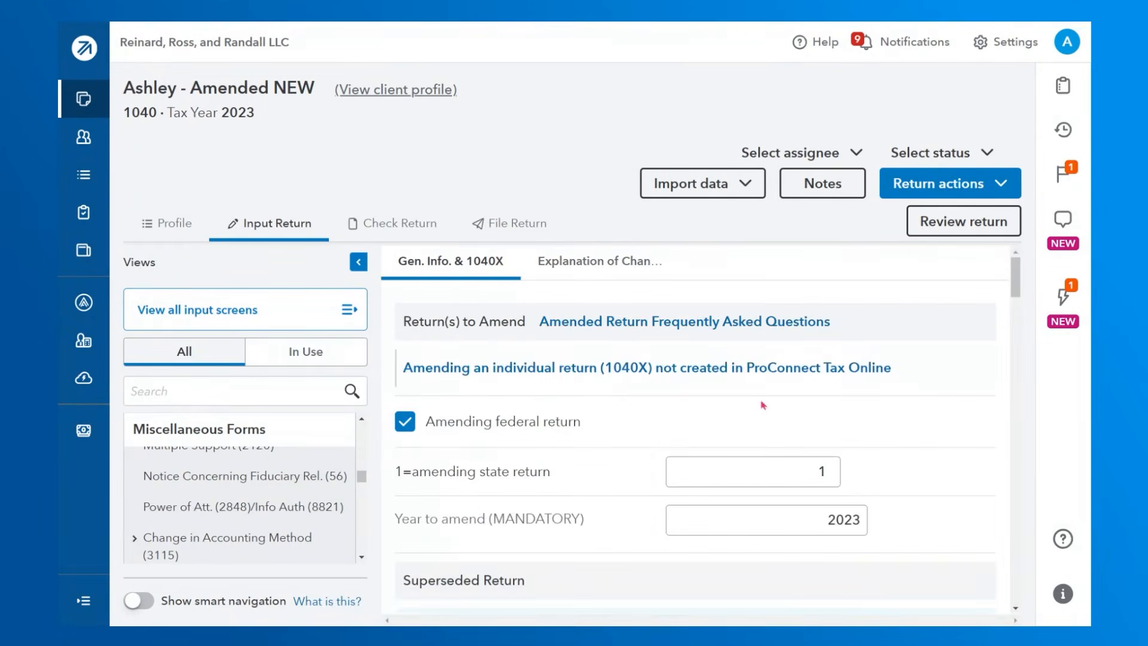
- Examine the As Originally Reported and Correct Amount override columns of the Federal Income Tax Return section, then return to the amending options
{"action": "scroll", "coordinate": [866, 415], "scroll_direction": "down", "scroll_amount": 8}
{"action": "scroll", "coordinate": [866, 415], "scroll_direction": "down", "scroll_amount": 15}
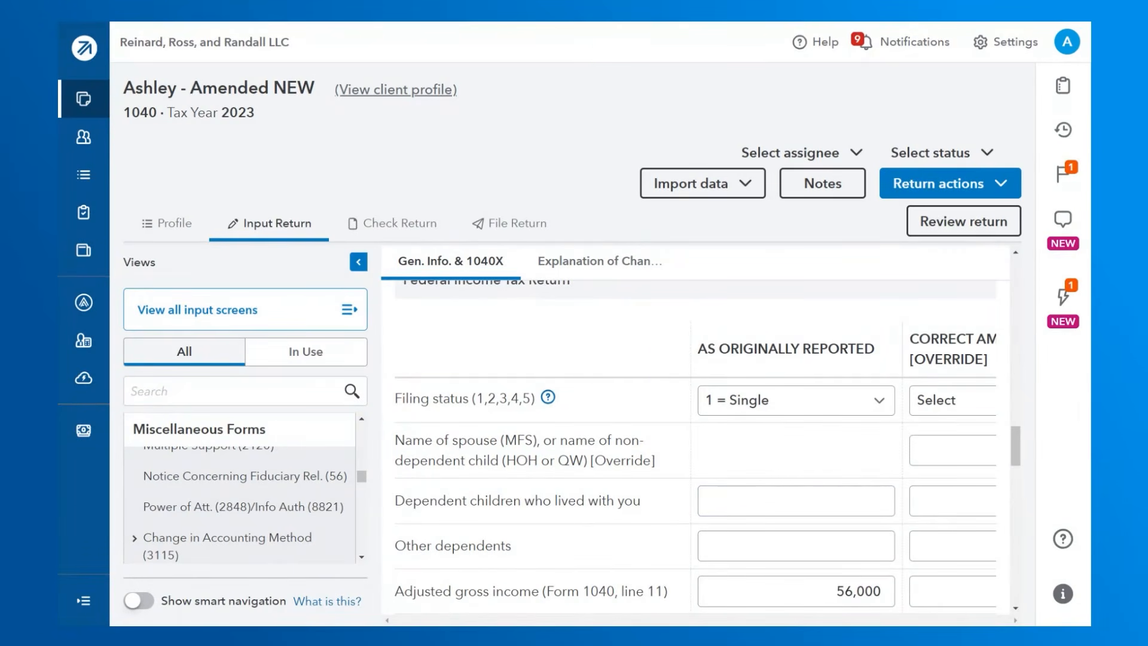
{"action": "scroll", "coordinate": [884, 389], "scroll_direction": "down", "scroll_amount": 2}
{"action": "scroll", "coordinate": [884, 463], "scroll_direction": "up", "scroll_amount": 3}
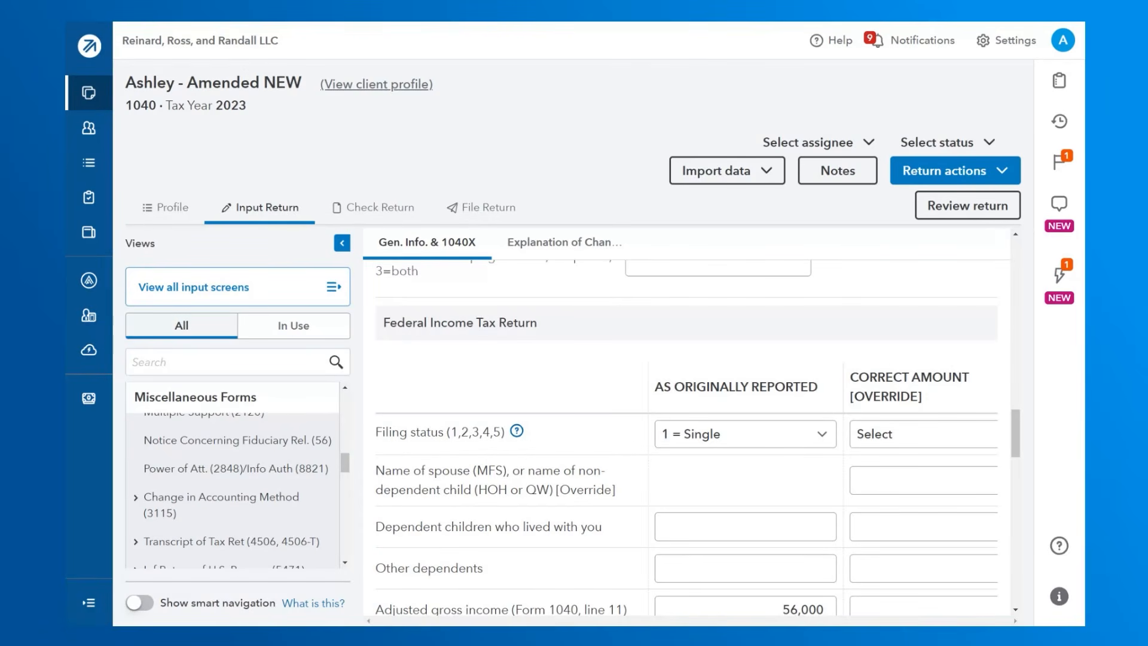
{"action": "scroll", "coordinate": [879, 419], "scroll_direction": "down", "scroll_amount": 4}
{"action": "scroll", "coordinate": [888, 418], "scroll_direction": "up", "scroll_amount": 9}
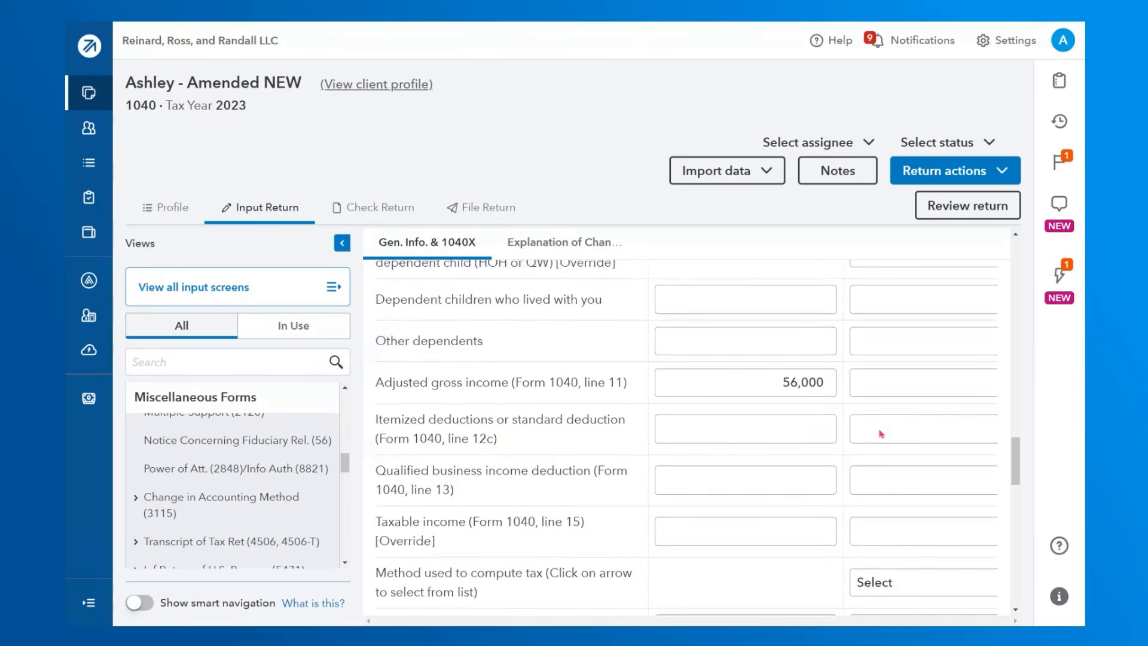
{"action": "scroll", "coordinate": [896, 467], "scroll_direction": "up", "scroll_amount": 5}
{"action": "scroll", "coordinate": [894, 464], "scroll_direction": "up", "scroll_amount": 8}
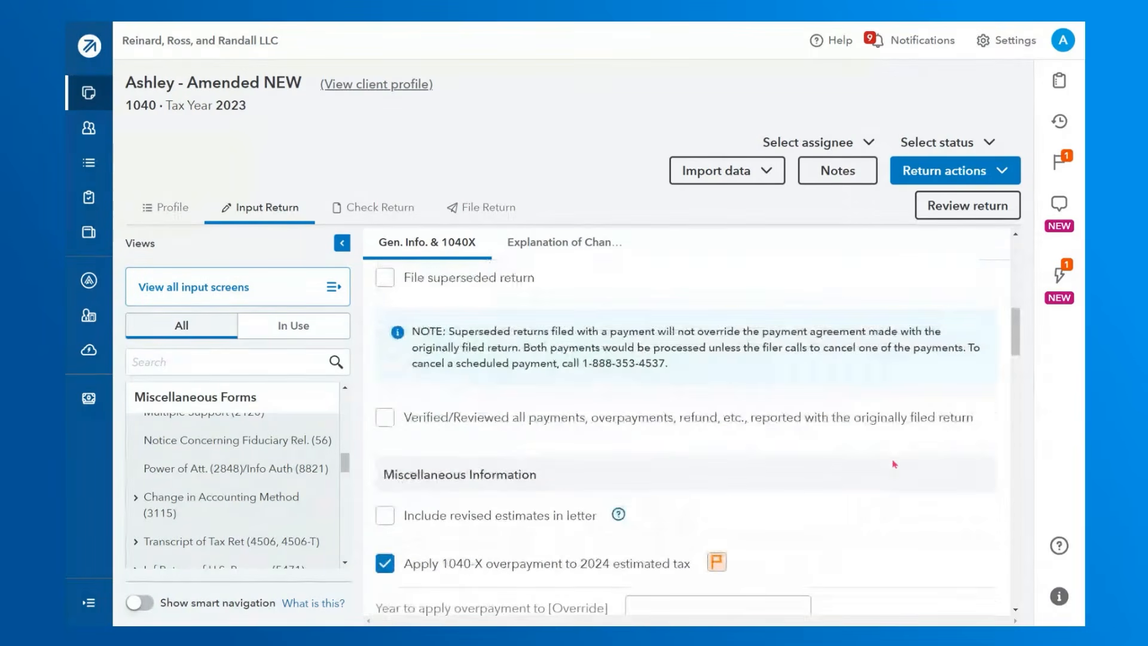
{"action": "scroll", "coordinate": [892, 465], "scroll_direction": "up", "scroll_amount": 2}
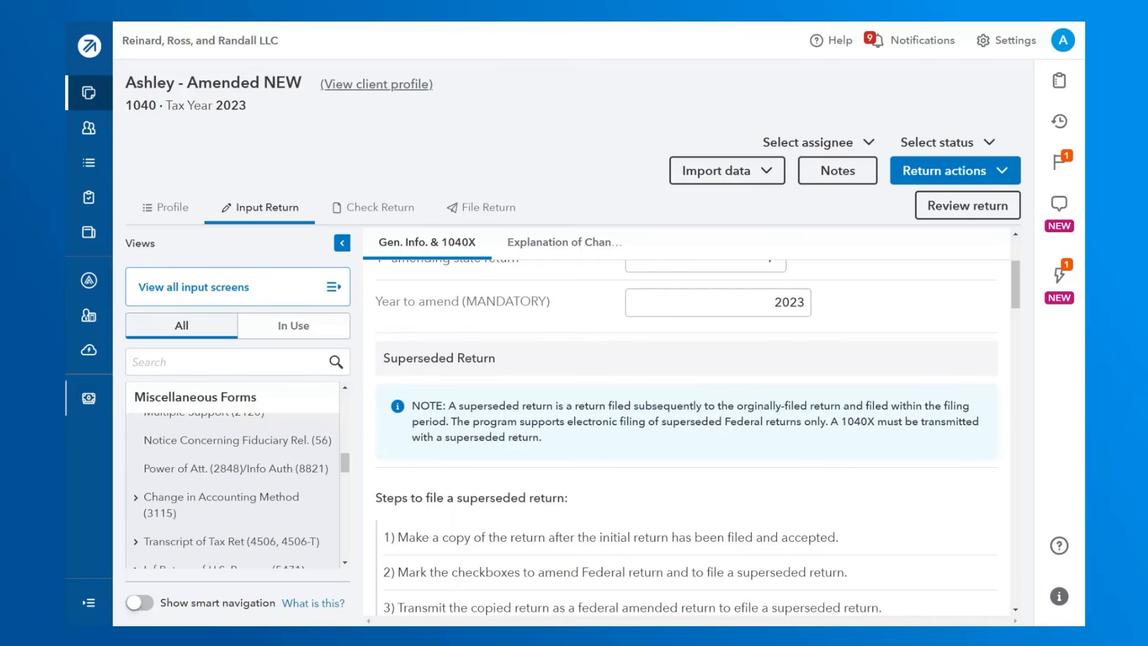
{"action": "scroll", "coordinate": [517, 382], "scroll_direction": "up", "scroll_amount": 3}
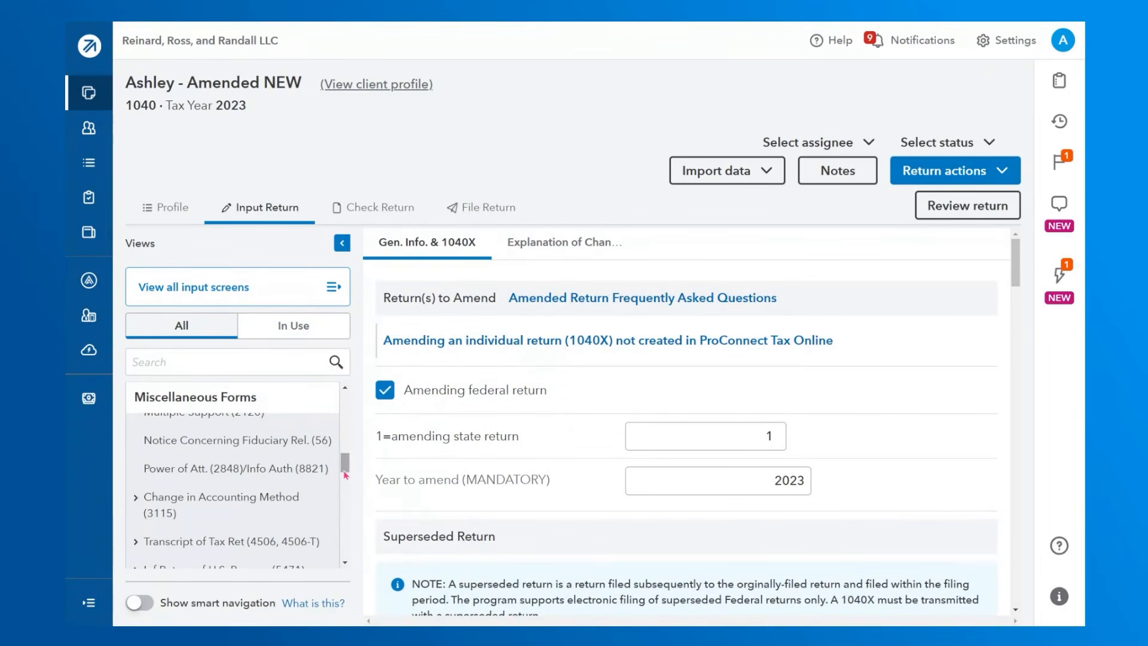
- Turn off applying the 1040-X overpayment to 2024 estimated tax in the Miscellaneous Information section
{"action": "left_click_drag", "start_coordinate": [345, 468], "coordinate": [330, 389]}
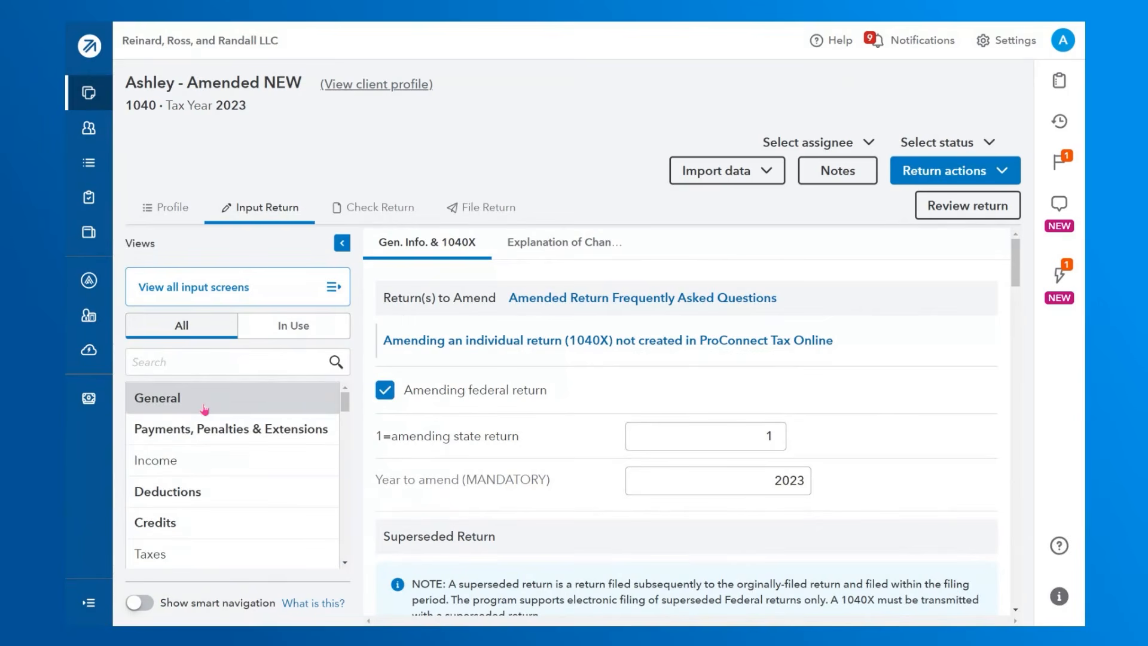
{"action": "scroll", "coordinate": [541, 413], "scroll_direction": "down", "scroll_amount": 10}
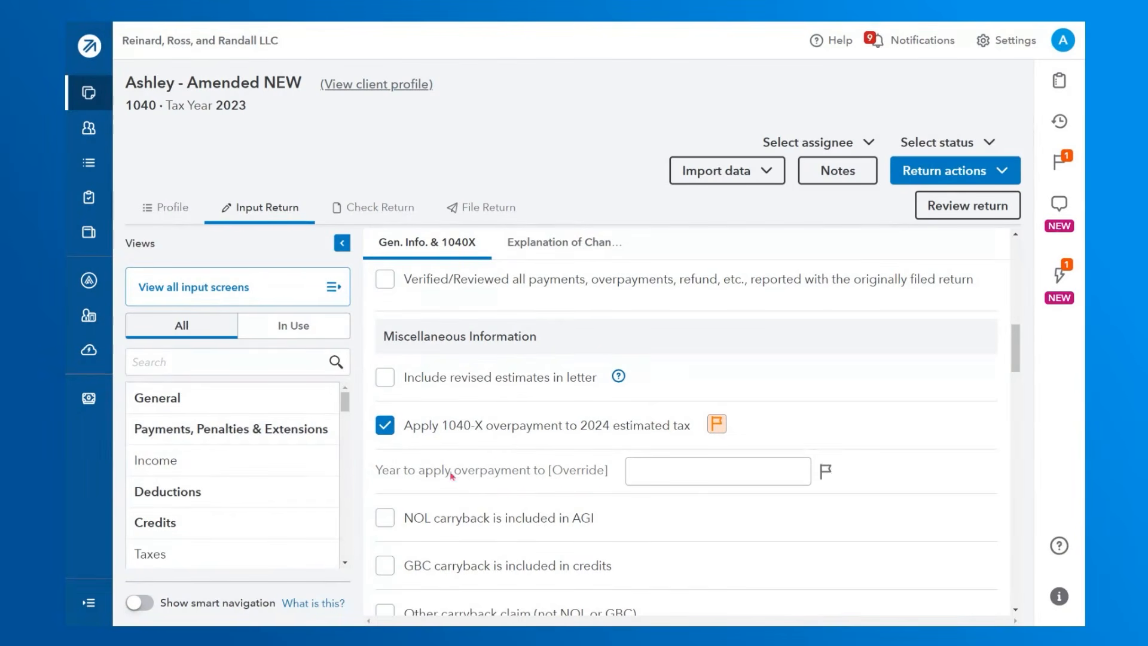
{"action": "left_click_drag", "start_coordinate": [527, 430], "coordinate": [660, 442]}
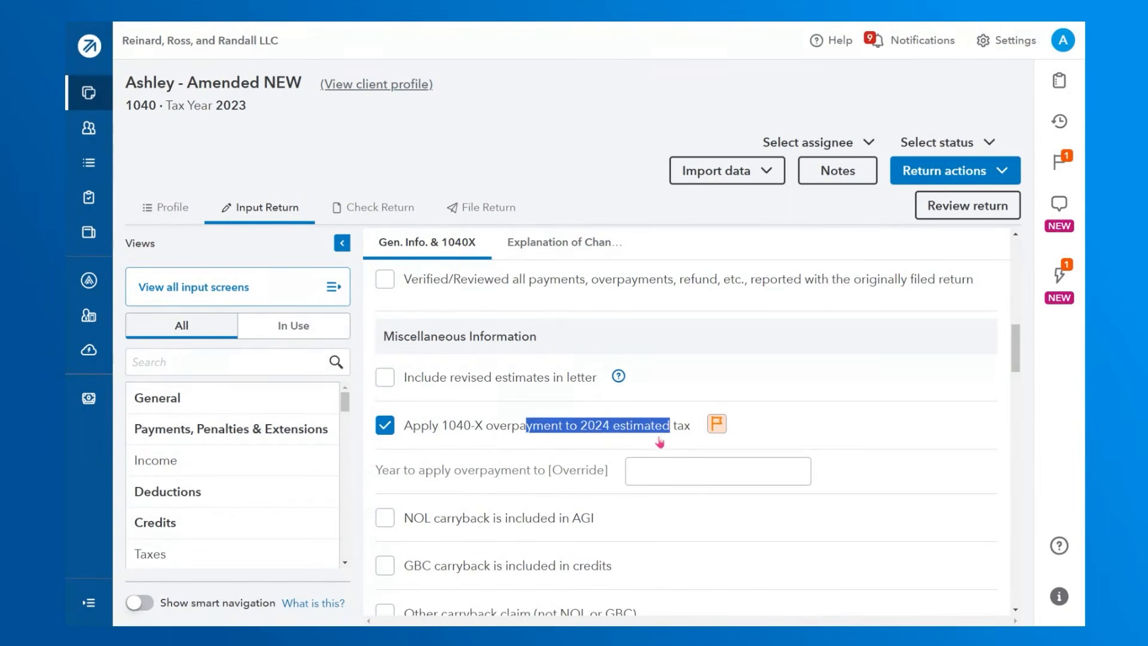
{"action": "left_click", "coordinate": [603, 436]}
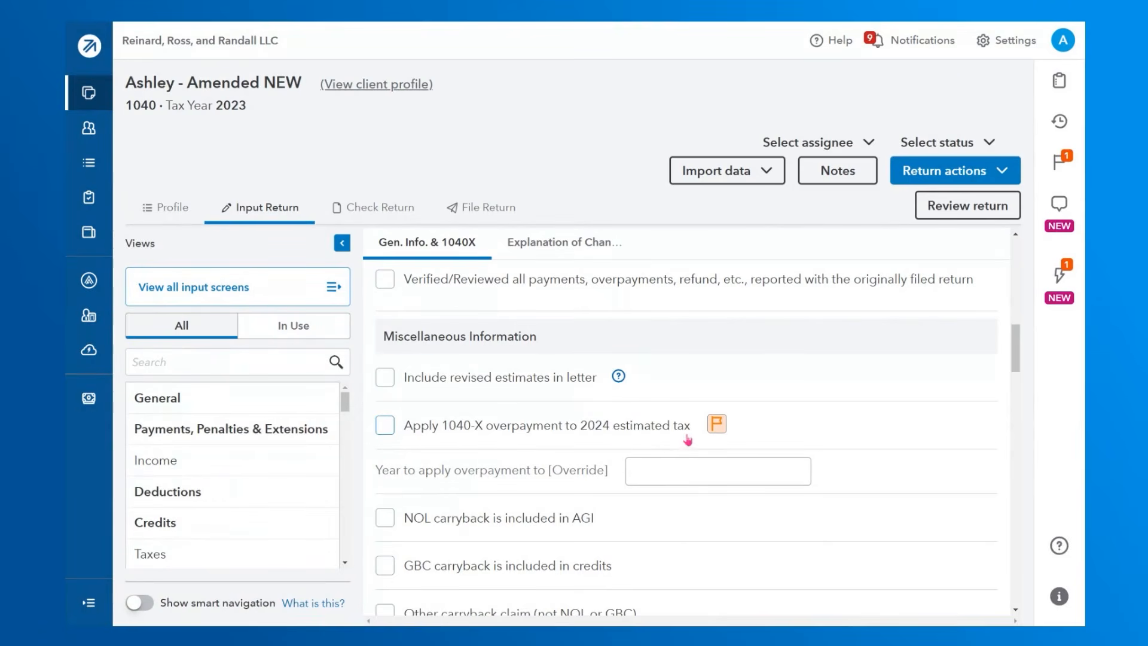
- Open the direct deposit and electronic payment section of Misc. Info./Direct Deposit and examine its refund, payment and bank account fields
{"action": "left_click", "coordinate": [282, 405]}
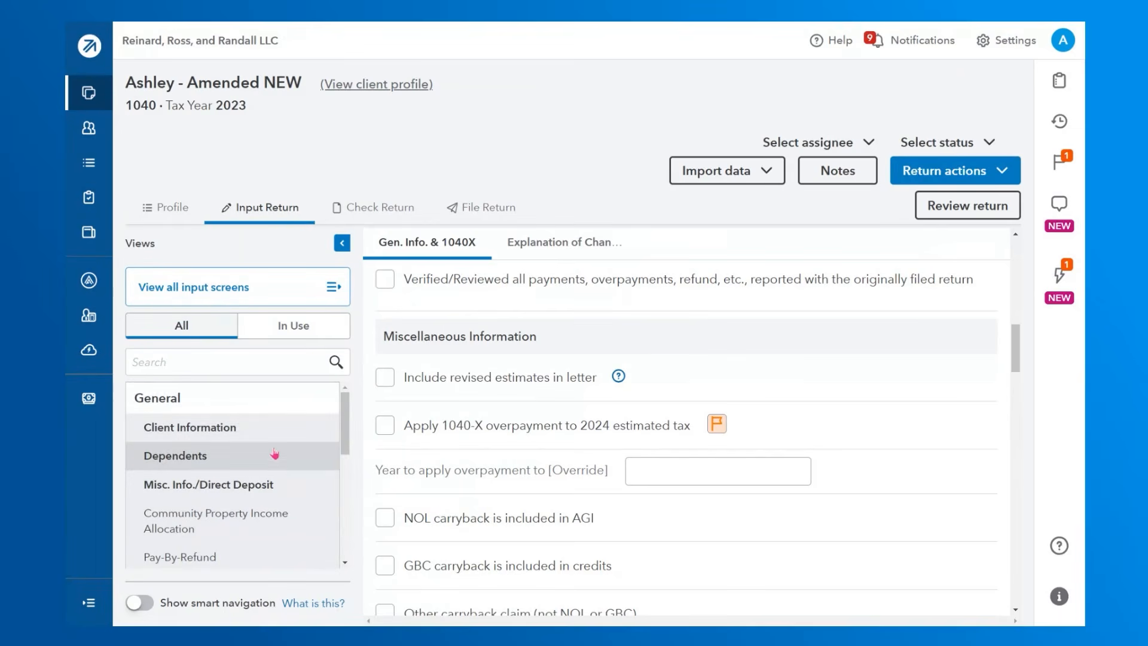
{"action": "left_click", "coordinate": [278, 489]}
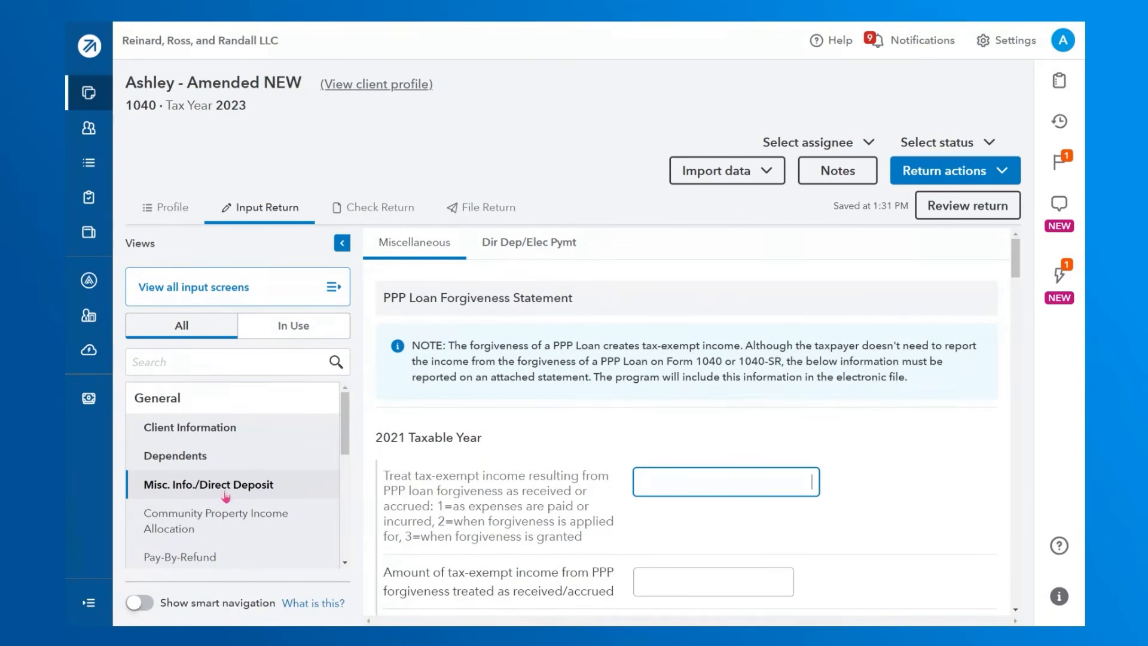
{"action": "left_click", "coordinate": [509, 256]}
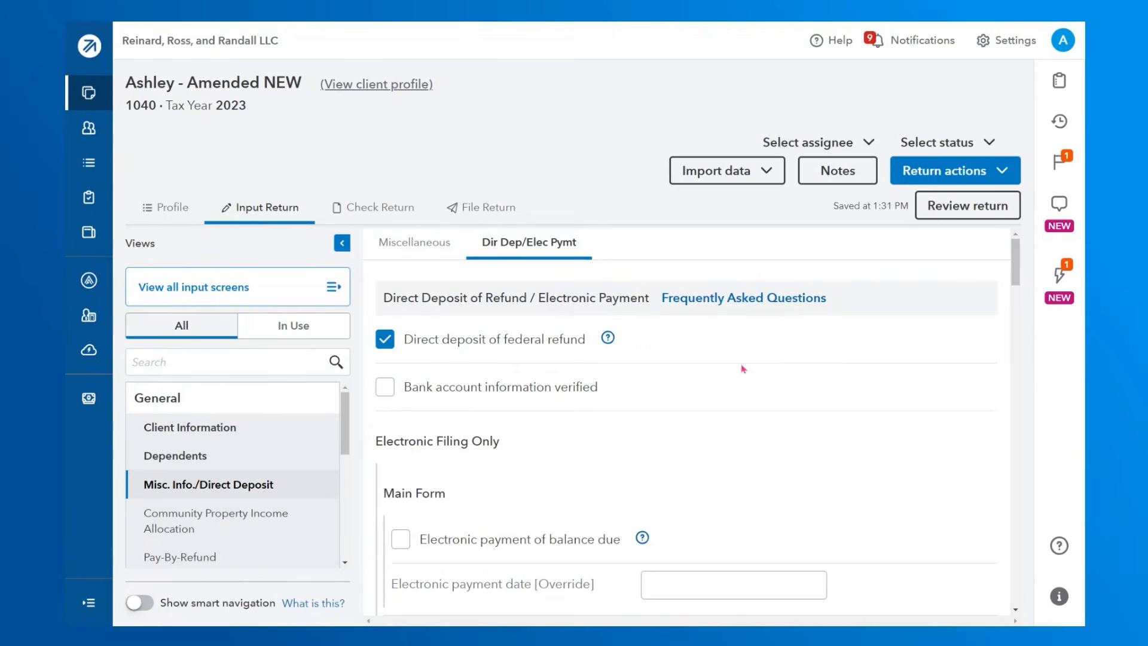
{"action": "scroll", "coordinate": [720, 379], "scroll_direction": "down", "scroll_amount": 5}
{"action": "scroll", "coordinate": [715, 377], "scroll_direction": "down", "scroll_amount": 12}
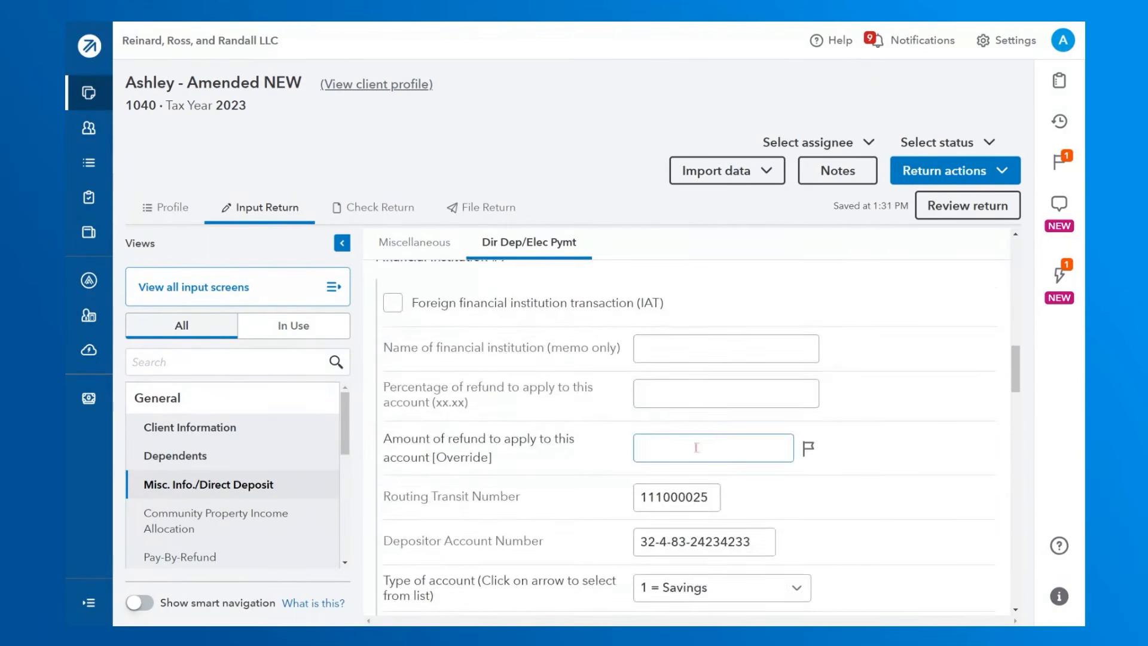
{"action": "scroll", "coordinate": [696, 447], "scroll_direction": "down", "scroll_amount": 4}
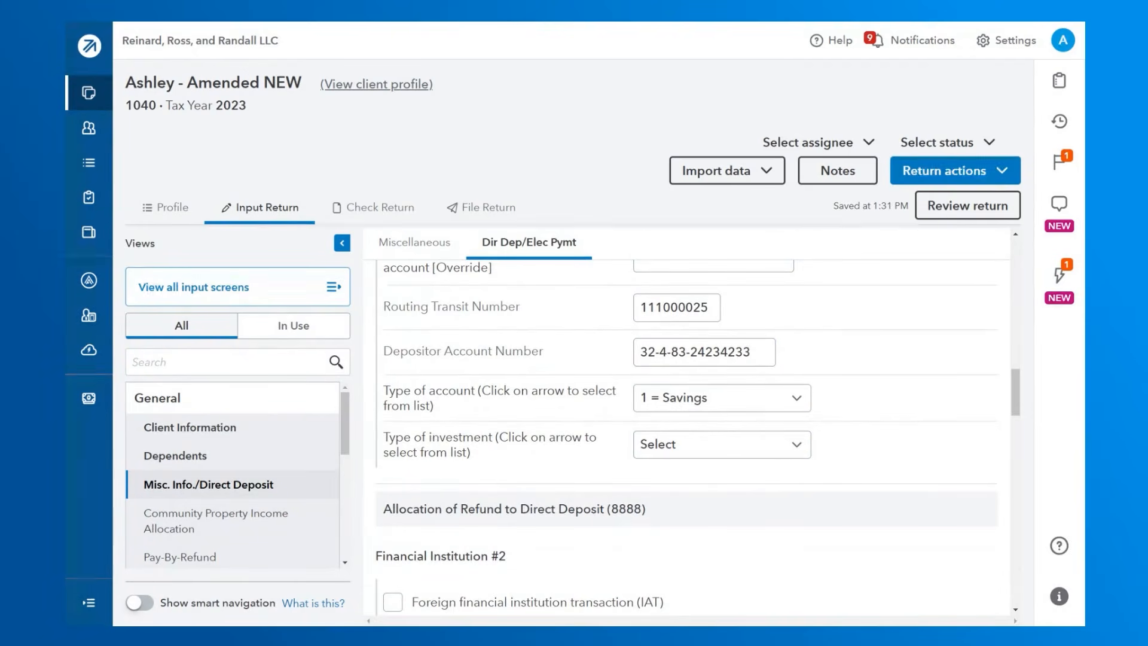
{"action": "scroll", "coordinate": [769, 419], "scroll_direction": "up", "scroll_amount": 4}
{"action": "scroll", "coordinate": [764, 448], "scroll_direction": "up", "scroll_amount": 15}
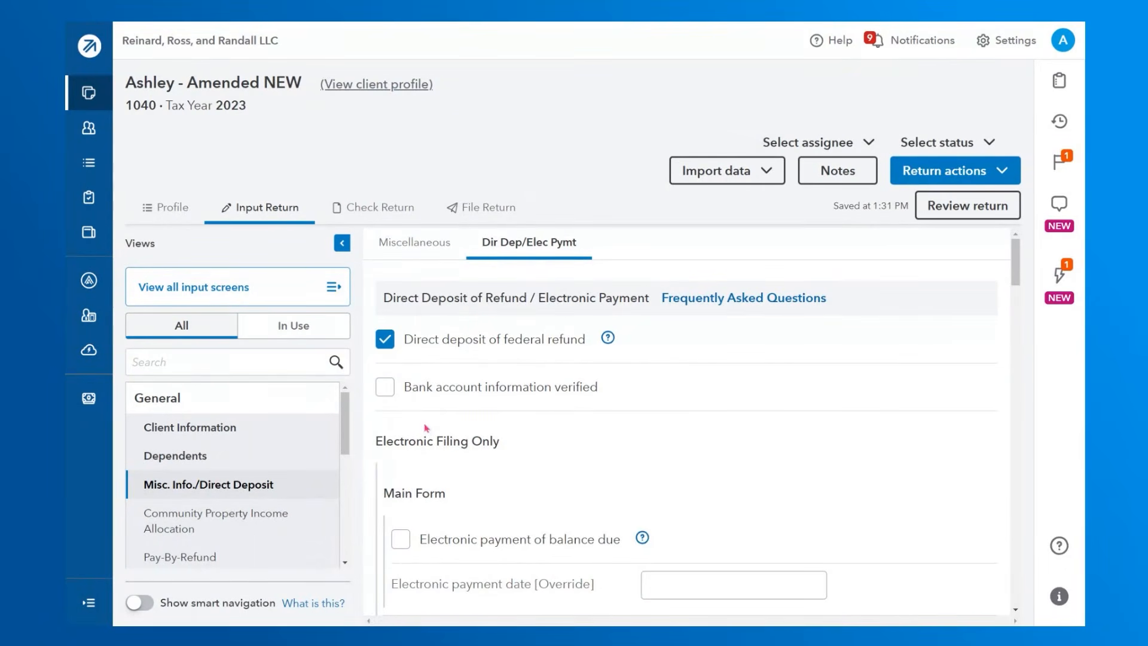
- Open the 2024 Estimated Tax (1040-ES) section and check the amount of overpayment to apply to 2024
{"action": "scroll", "coordinate": [281, 491], "scroll_direction": "down", "scroll_amount": 5}
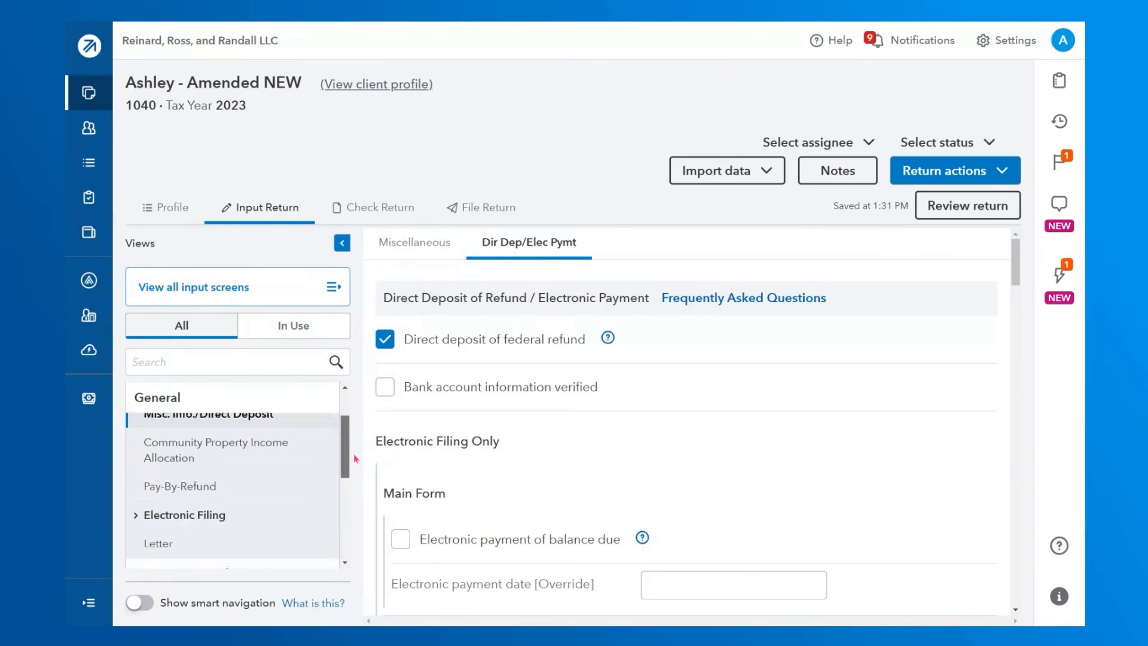
{"action": "scroll", "coordinate": [287, 493], "scroll_direction": "down", "scroll_amount": 3}
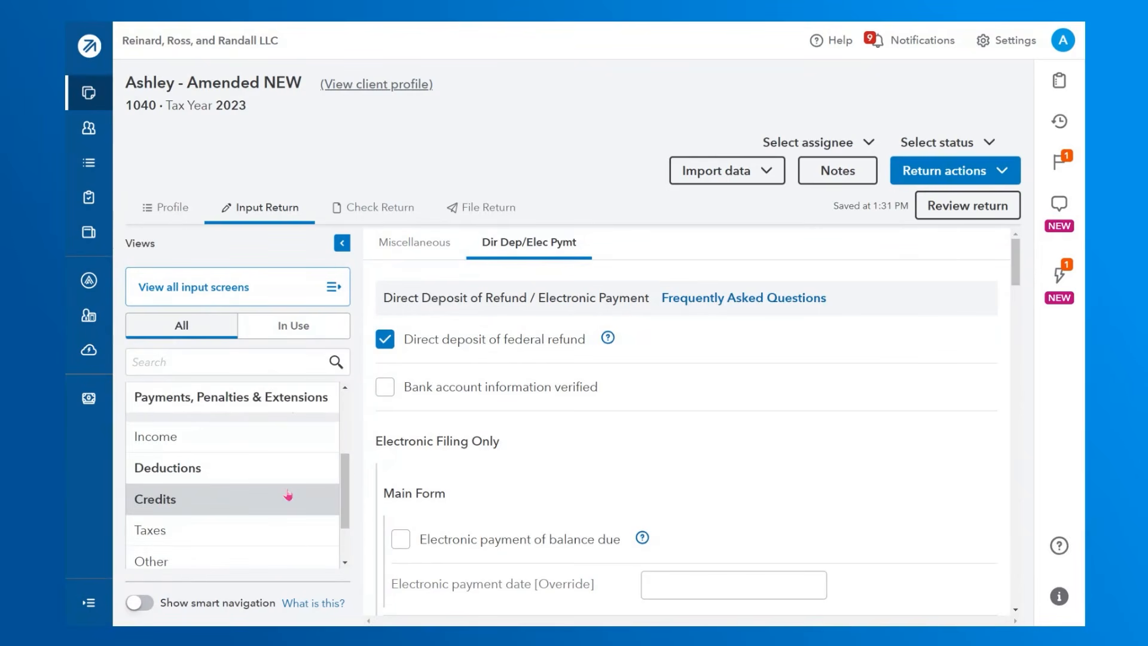
{"action": "scroll", "coordinate": [296, 481], "scroll_direction": "up", "scroll_amount": 2}
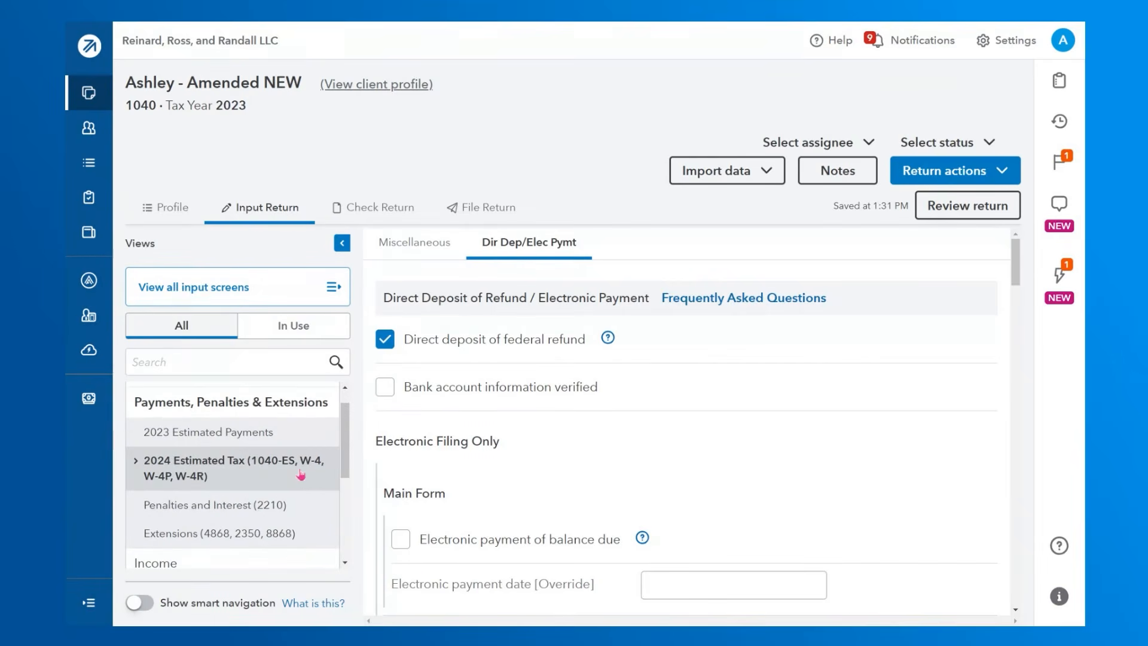
{"action": "left_click", "coordinate": [269, 479]}
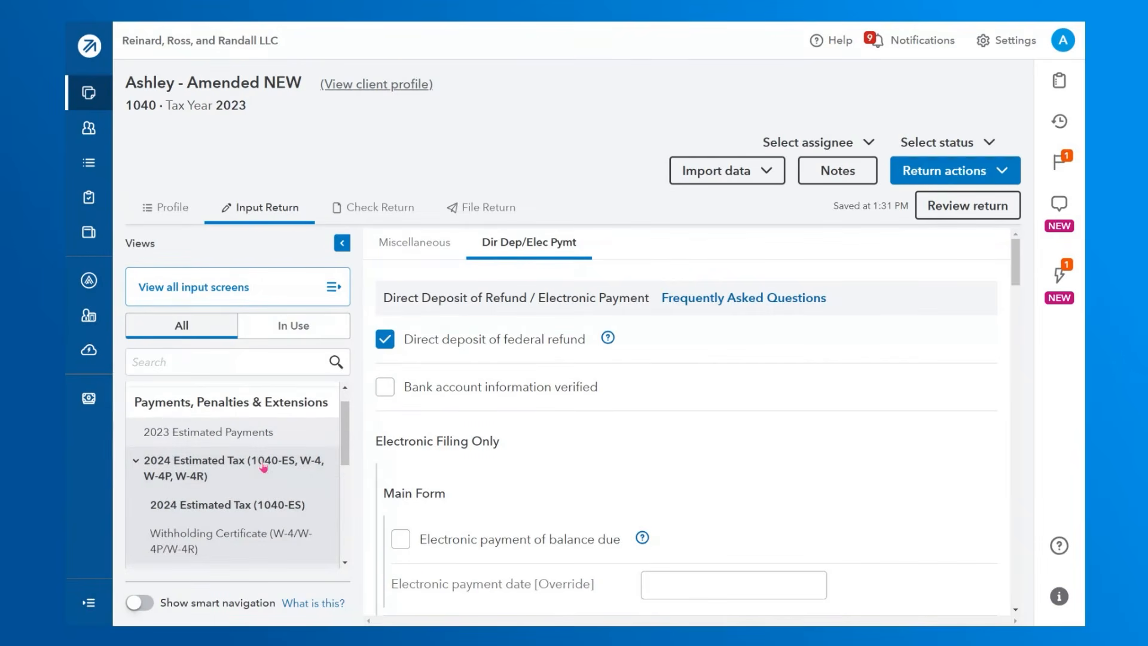
{"action": "left_click", "coordinate": [258, 505]}
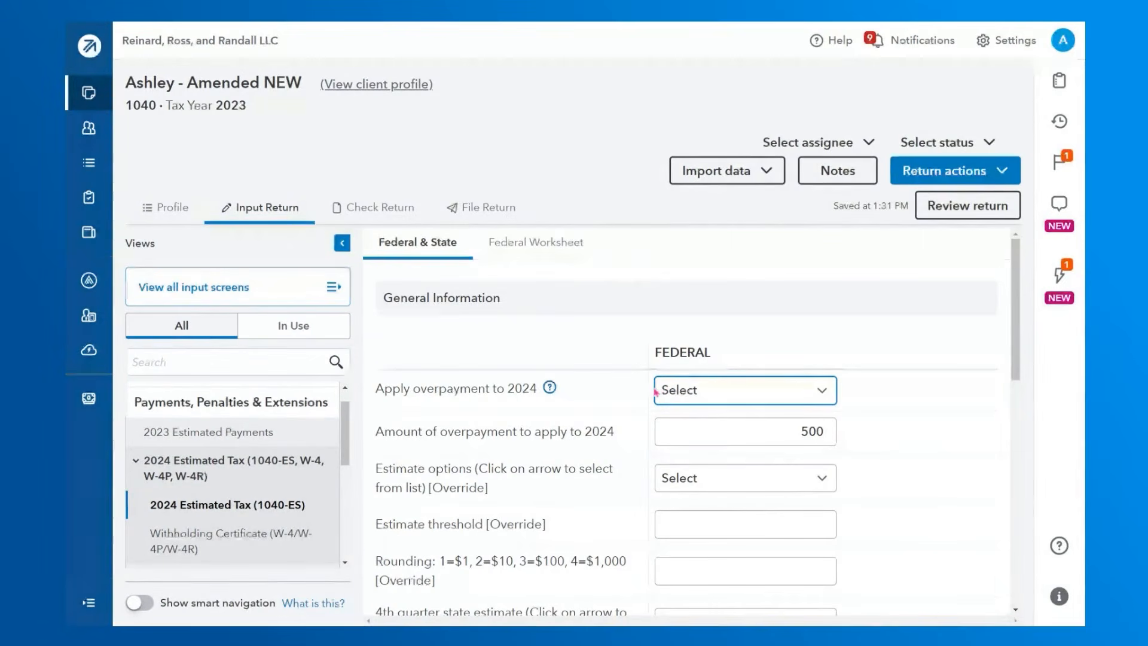
{"action": "left_click", "coordinate": [675, 438]}
{"action": "double_click", "coordinate": [674, 438]}
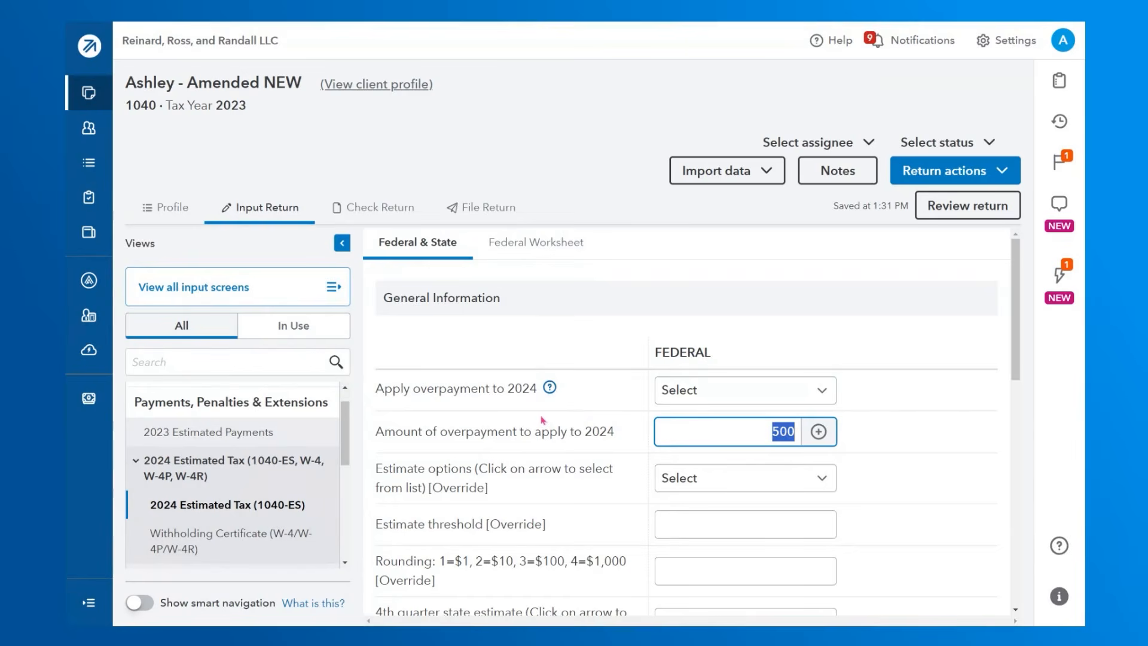
- Examine the federal estimate options and the four quarterly override fields for 2024 estimated tax
{"action": "scroll", "coordinate": [543, 420], "scroll_direction": "down", "scroll_amount": 4}
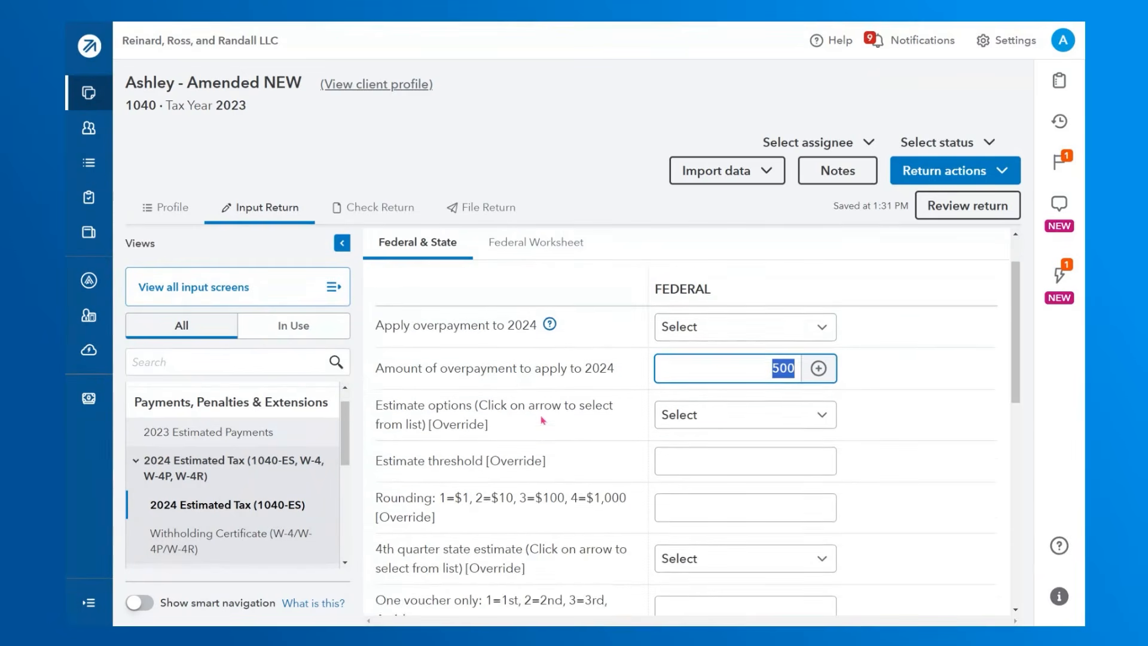
{"action": "scroll", "coordinate": [543, 420], "scroll_direction": "down", "scroll_amount": 5}
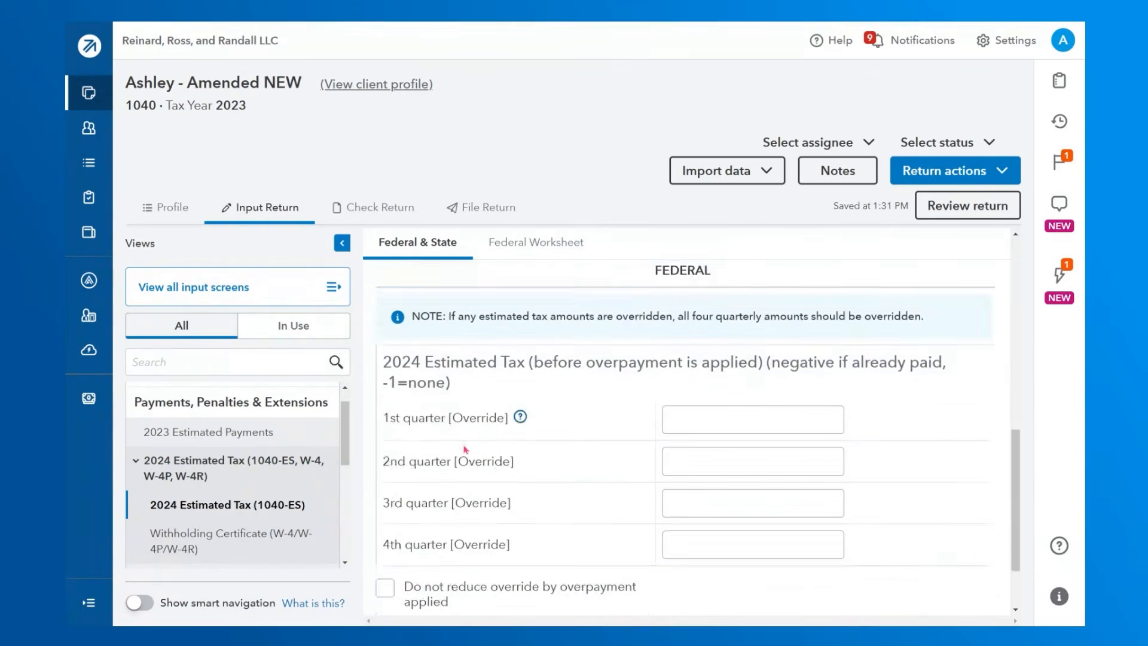
{"action": "left_click", "coordinate": [685, 418]}
{"action": "left_click", "coordinate": [666, 448]}
{"action": "left_click", "coordinate": [586, 397]}
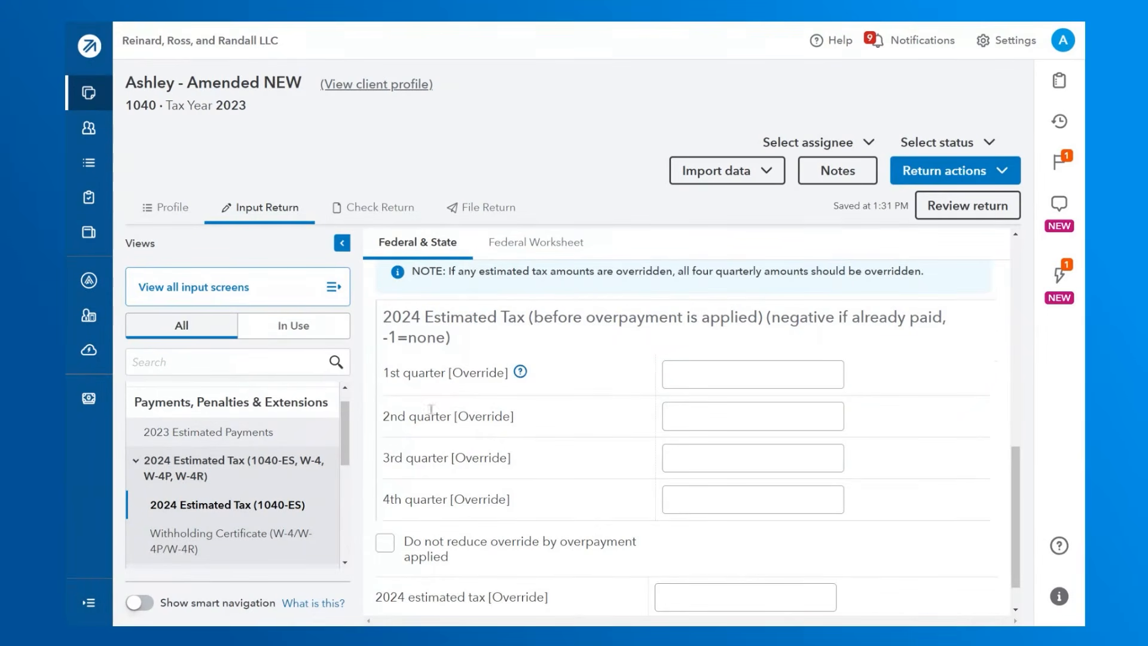
{"action": "scroll", "coordinate": [428, 407], "scroll_direction": "up", "scroll_amount": 4}
- Open the E-File Amendment page in the filing area to check the federal amended return's e-file readiness
{"action": "left_click", "coordinate": [504, 212]}
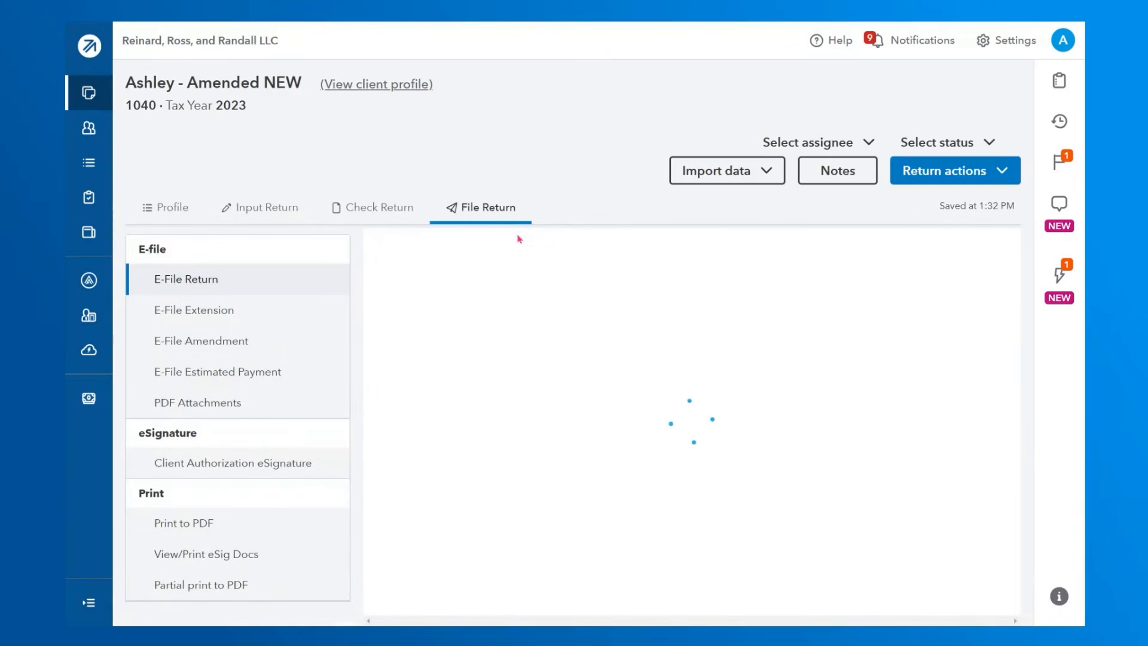
{"action": "left_click", "coordinate": [226, 345]}
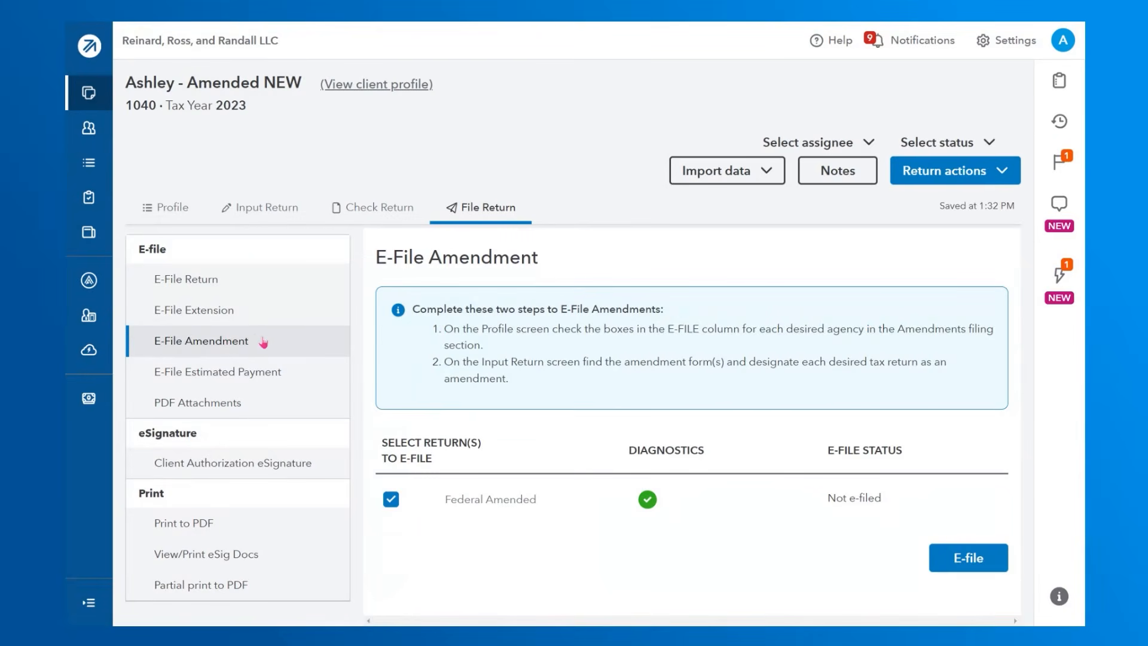
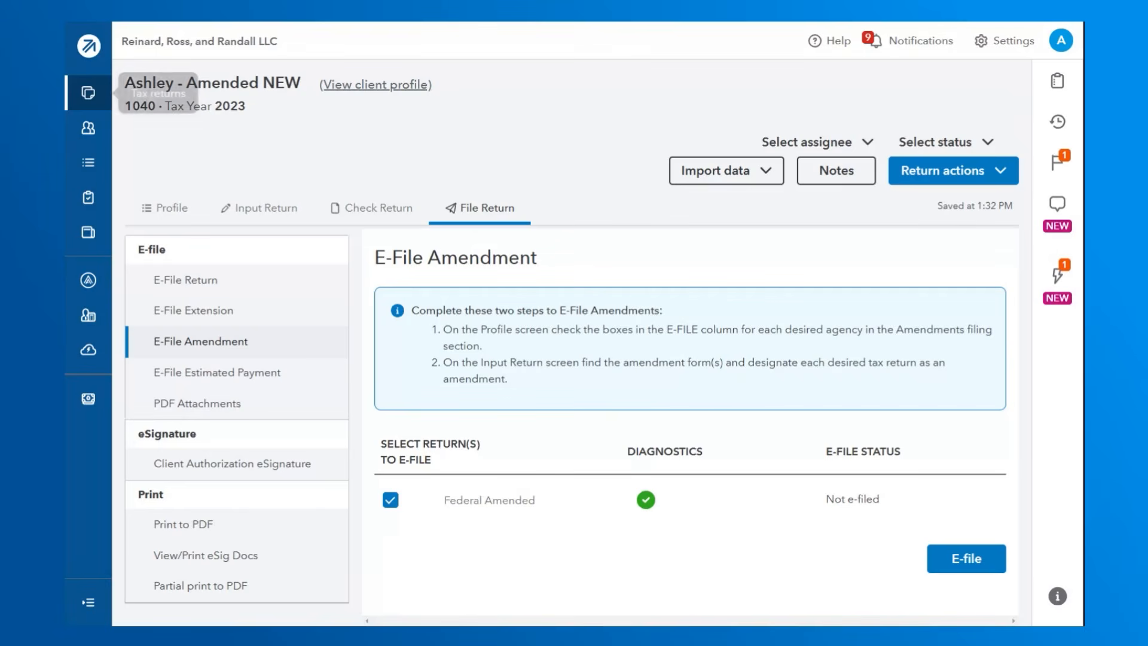
- Open the Depr/Disp return from the 2023 tax returns list and go to its Depreciation input
{"action": "left_click", "coordinate": [88, 93]}
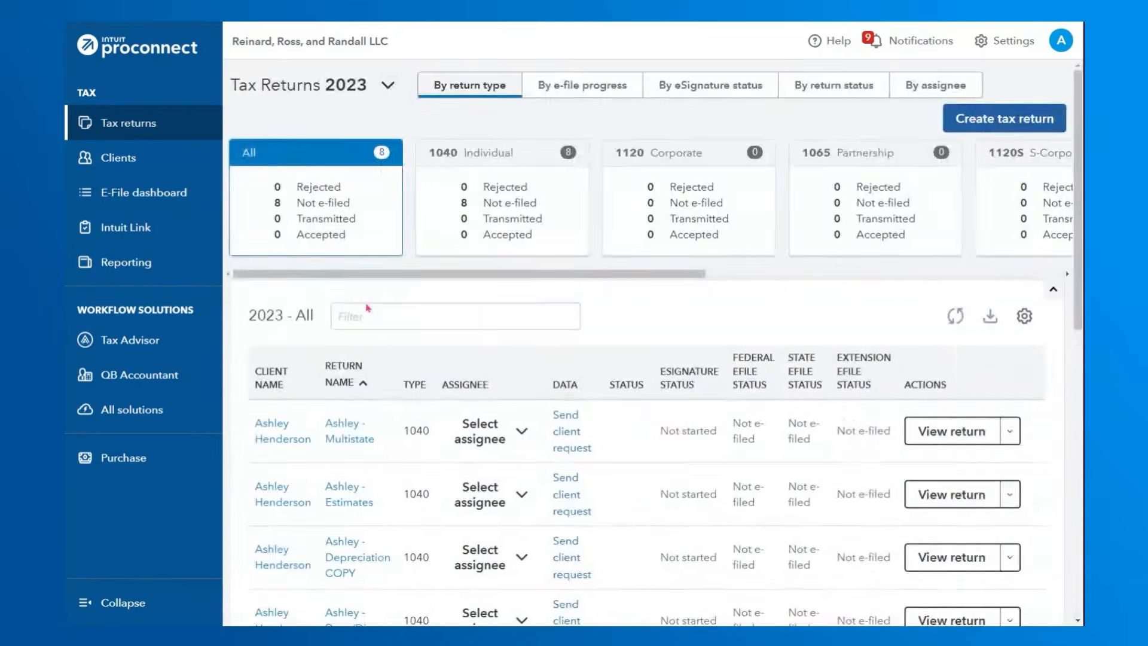
{"action": "scroll", "coordinate": [384, 350], "scroll_direction": "down", "scroll_amount": 5}
{"action": "left_click", "coordinate": [353, 441]}
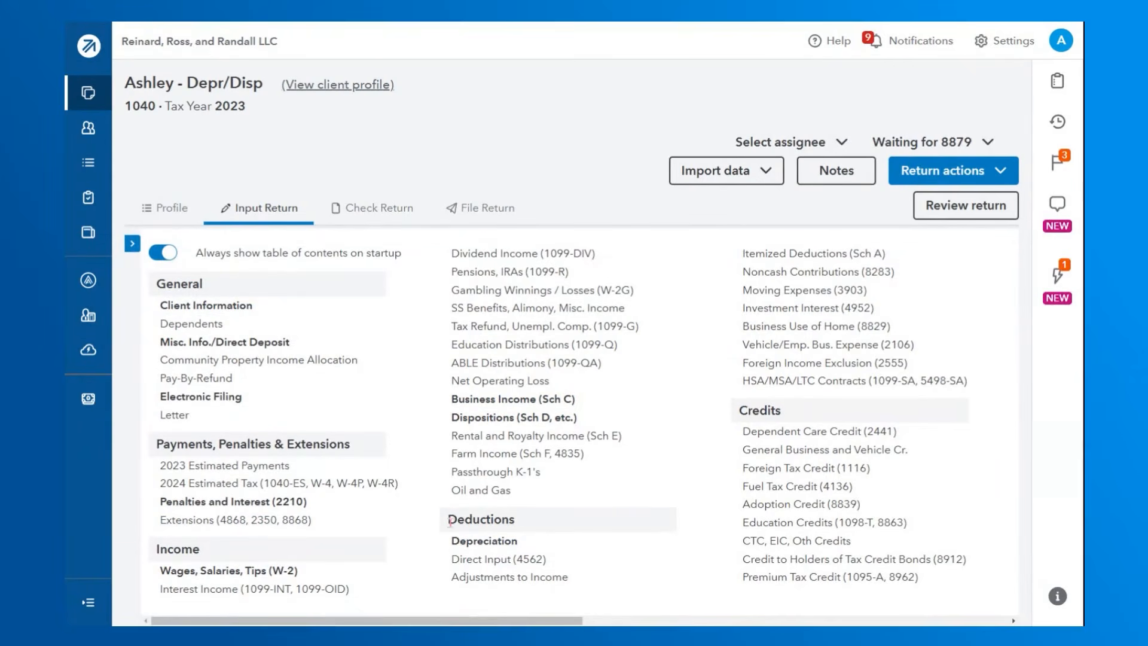
{"action": "left_click", "coordinate": [509, 542]}
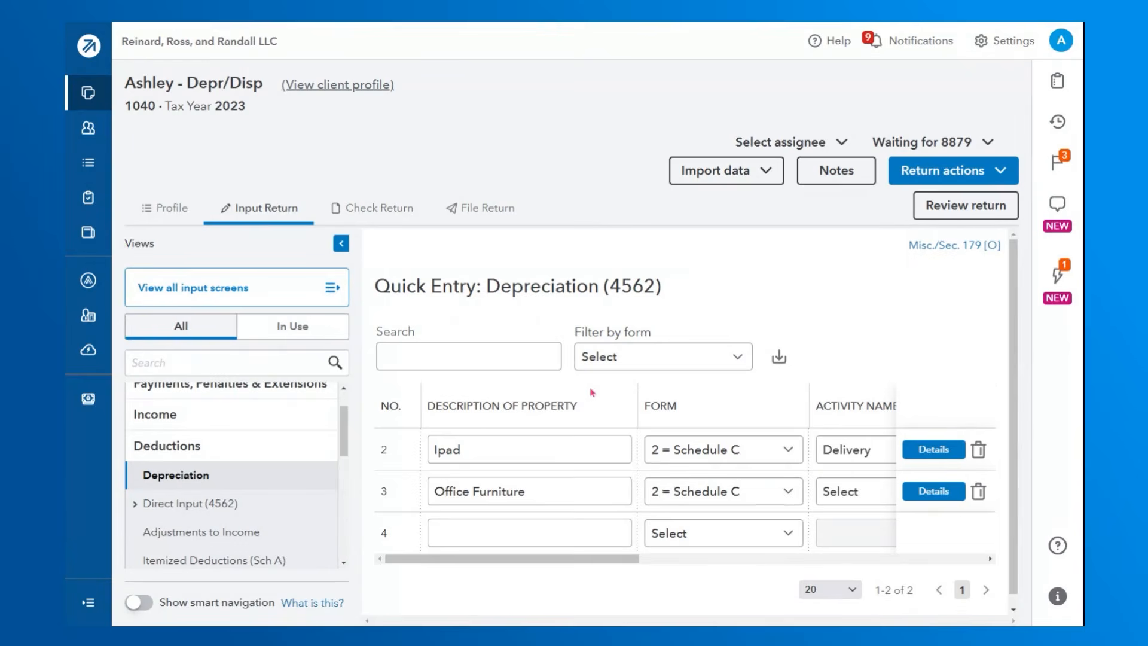
- Examine the Ipad entry's form, activity, category, date placed in service, cost, Section 179 and method columns in depreciation Quick Entry
{"action": "left_click", "coordinate": [487, 481]}
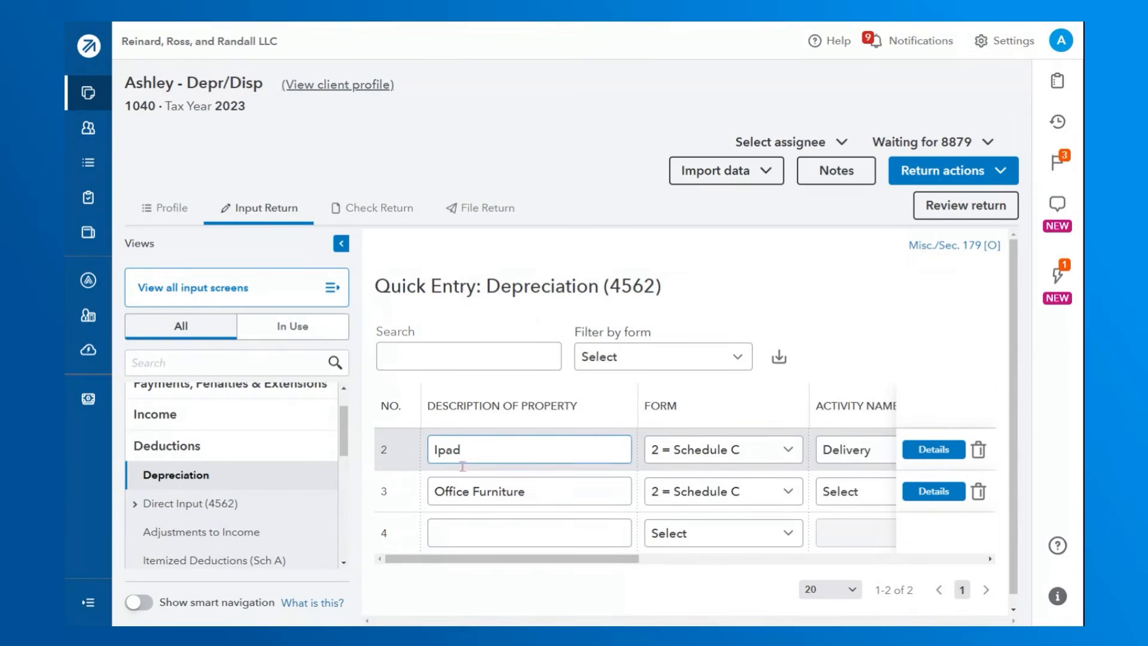
{"action": "left_click_drag", "start_coordinate": [471, 562], "coordinate": [481, 571]}
{"action": "left_click_drag", "start_coordinate": [560, 561], "coordinate": [614, 565]}
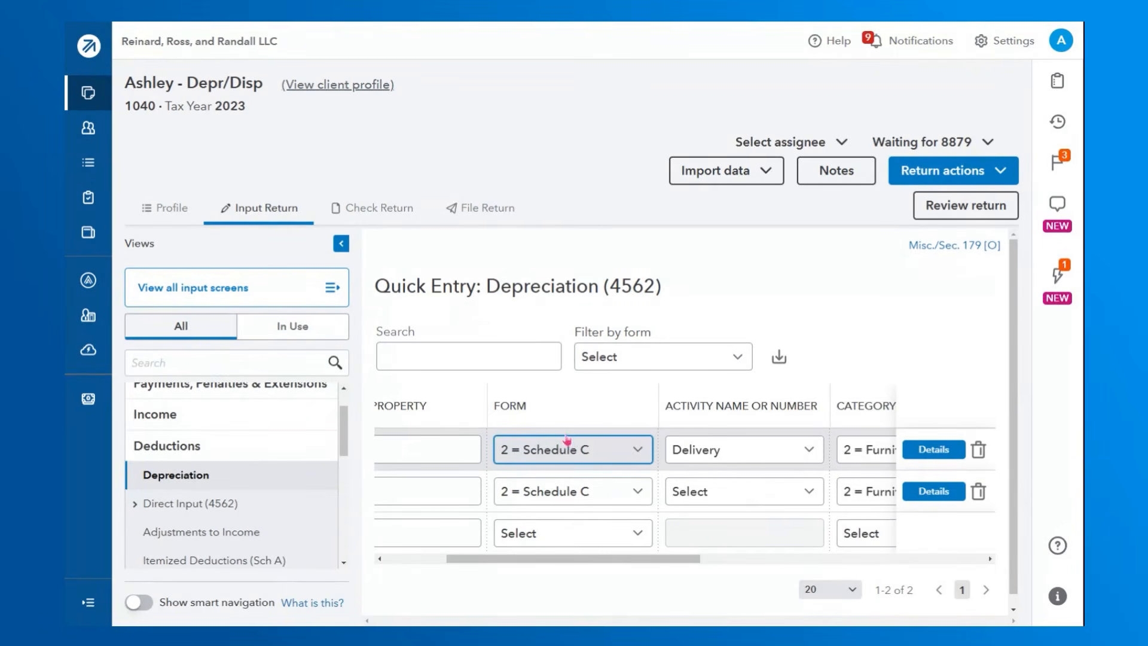
{"action": "left_click_drag", "start_coordinate": [572, 559], "coordinate": [609, 564]}
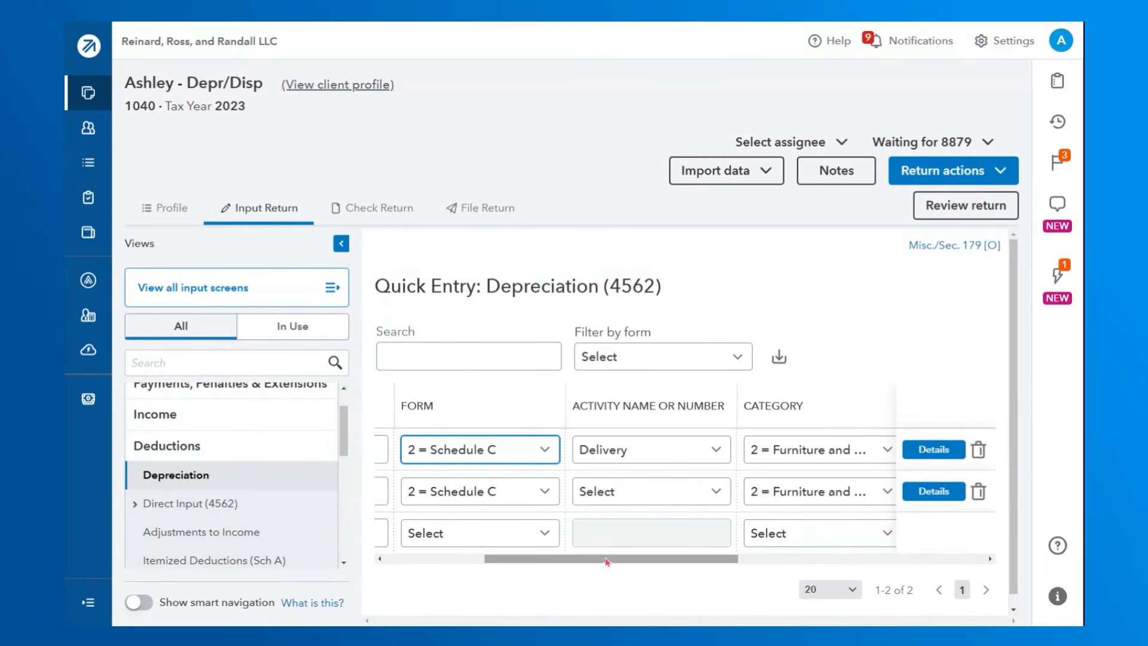
{"action": "left_click", "coordinate": [631, 460]}
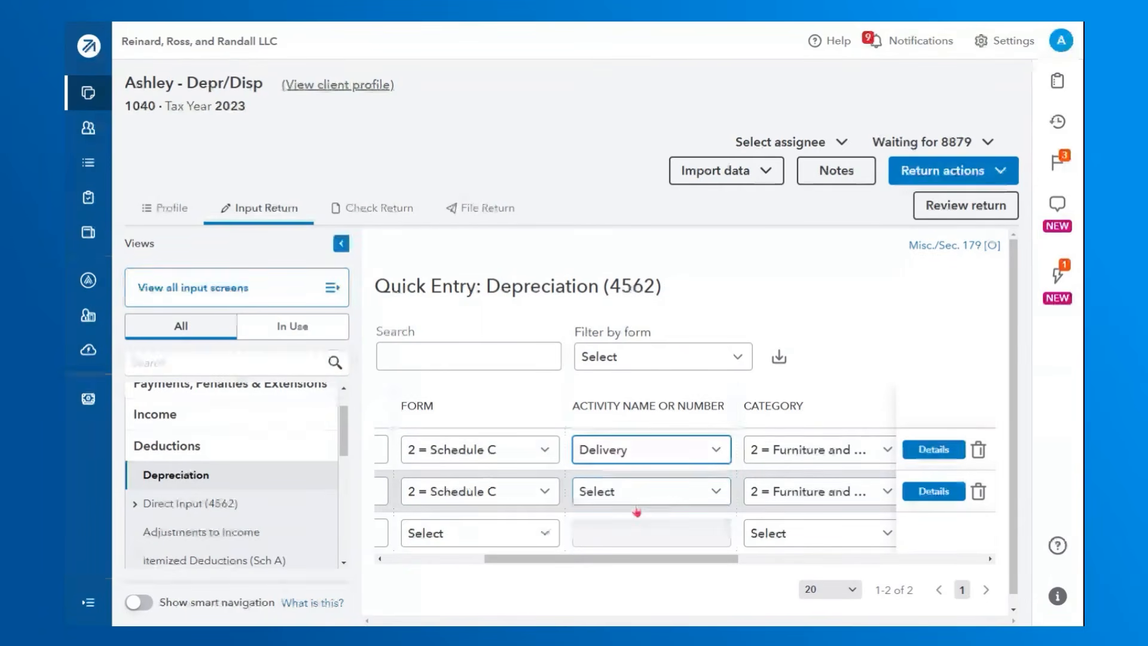
{"action": "left_click", "coordinate": [626, 422]}
{"action": "left_click_drag", "start_coordinate": [626, 559], "coordinate": [728, 593]}
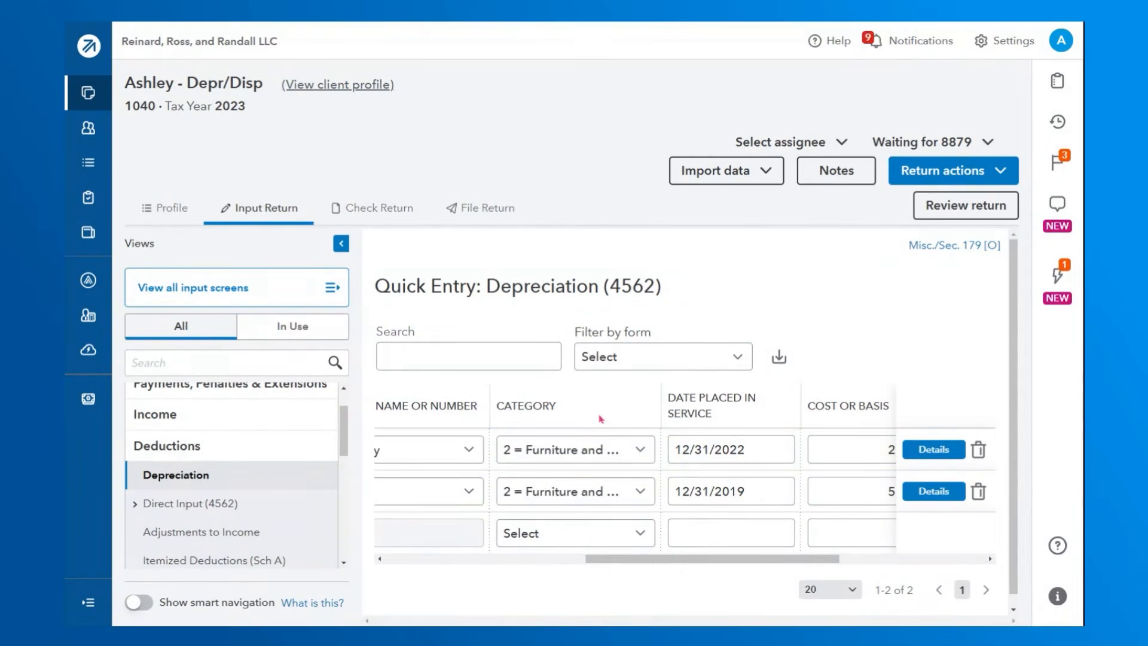
{"action": "left_click_drag", "start_coordinate": [662, 565], "coordinate": [736, 567]}
{"action": "left_click", "coordinate": [546, 440]}
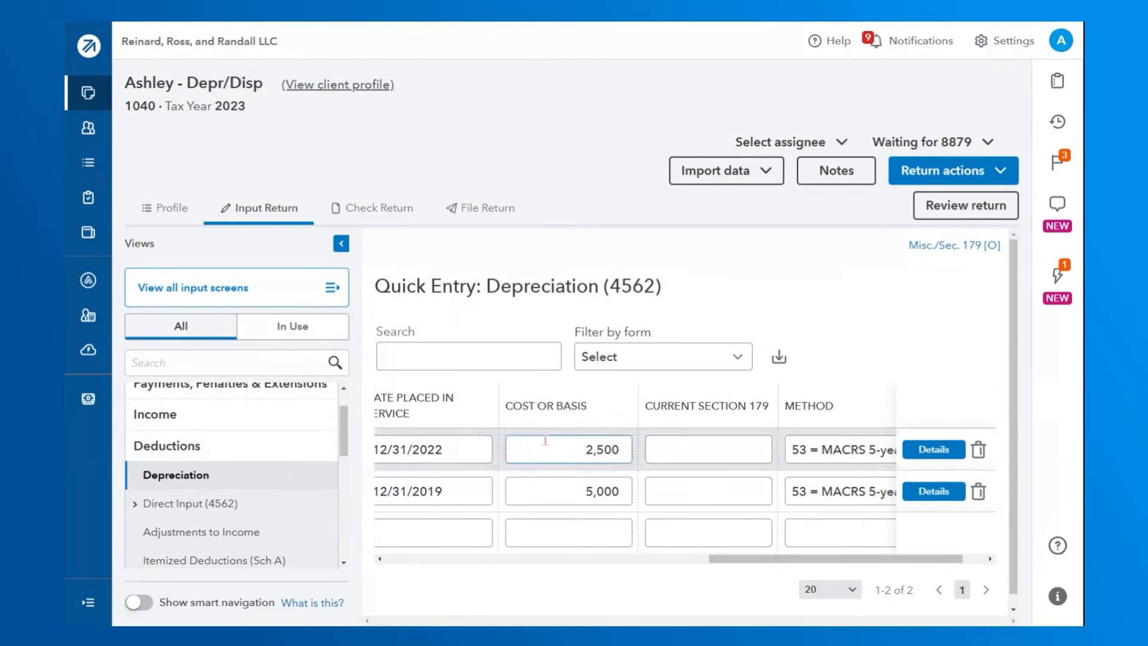
{"action": "left_click_drag", "start_coordinate": [773, 562], "coordinate": [846, 567]}
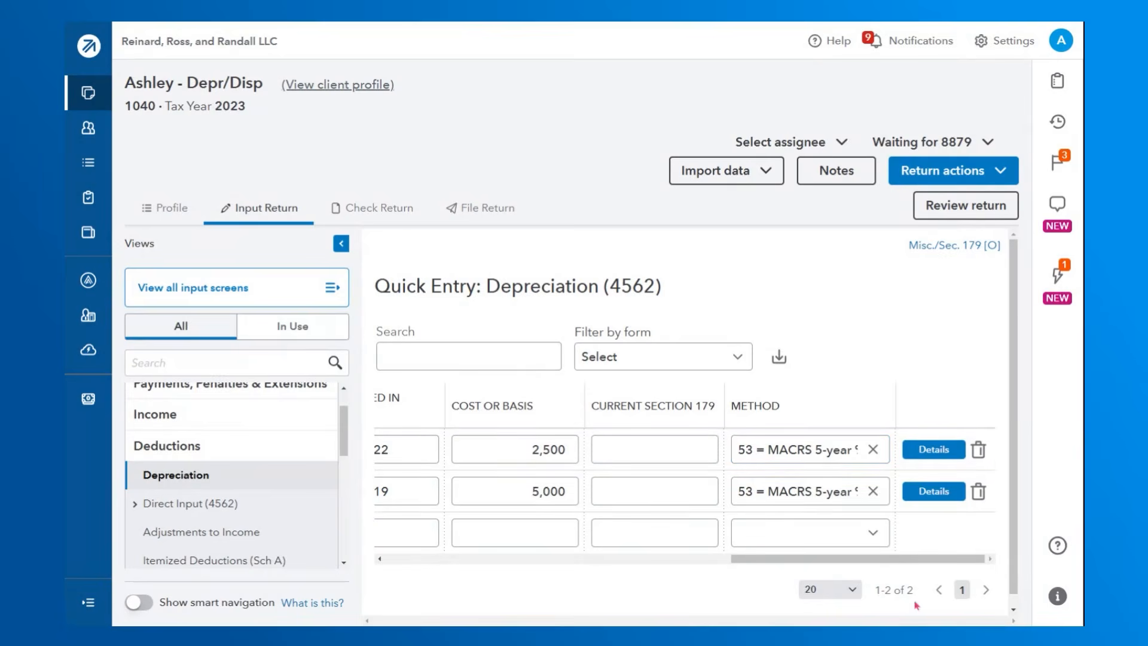
- Open the Ipad asset's depreciation details and examine its category override, date placed in service and special depreciation allowance
{"action": "left_click", "coordinate": [923, 454]}
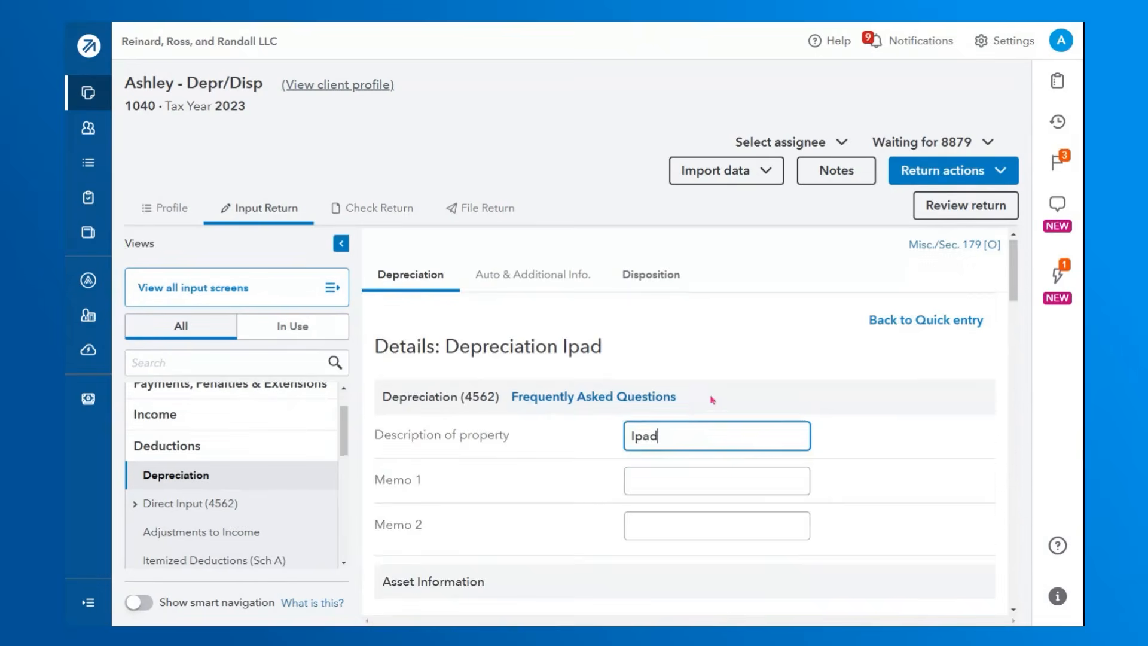
{"action": "scroll", "coordinate": [711, 403], "scroll_direction": "down", "scroll_amount": 5}
{"action": "scroll", "coordinate": [728, 421], "scroll_direction": "down", "scroll_amount": 2}
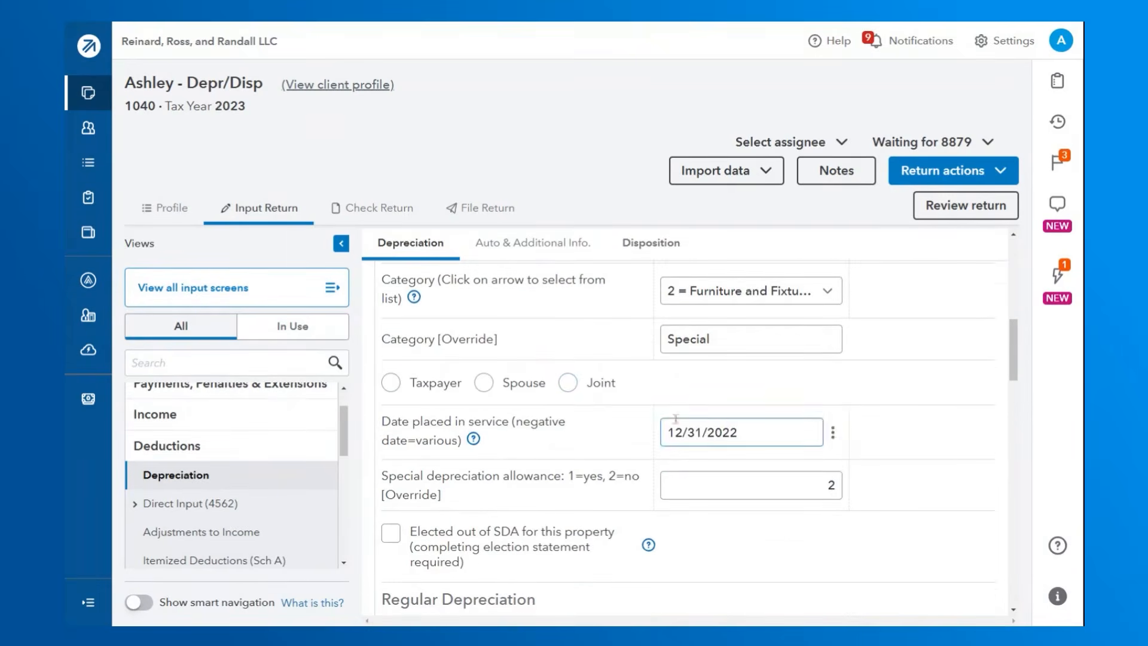
{"action": "scroll", "coordinate": [559, 401], "scroll_direction": "up", "scroll_amount": 1}
{"action": "left_click_drag", "start_coordinate": [391, 417], "coordinate": [485, 421]}
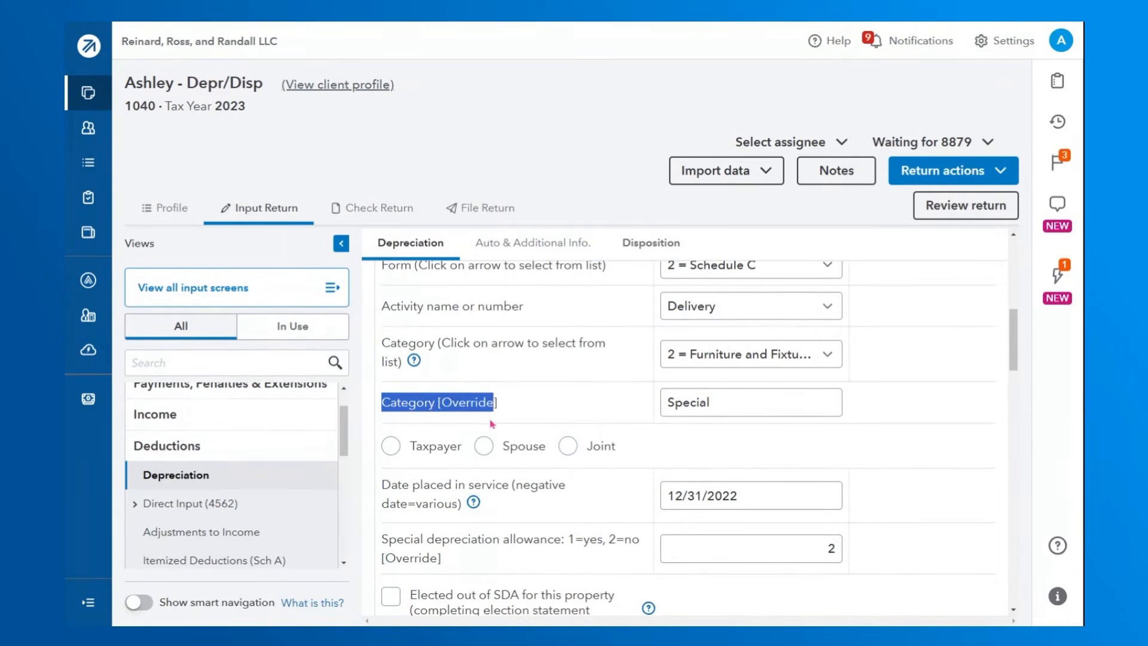
{"action": "left_click", "coordinate": [520, 413]}
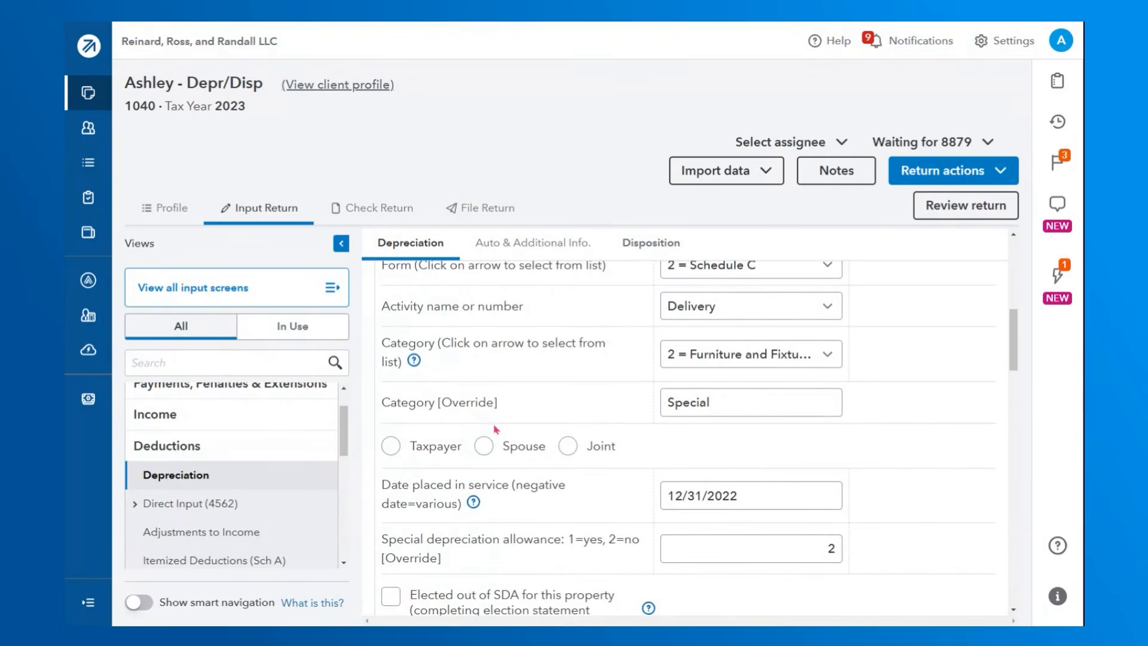
{"action": "left_click", "coordinate": [745, 407]}
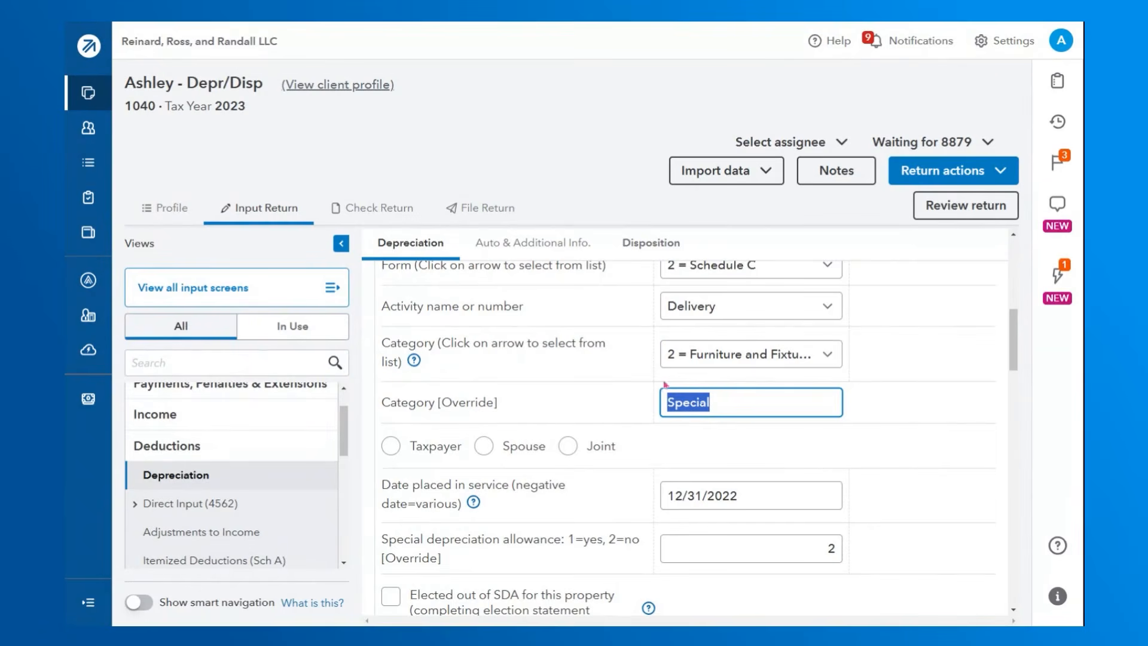
{"action": "left_click", "coordinate": [741, 407]}
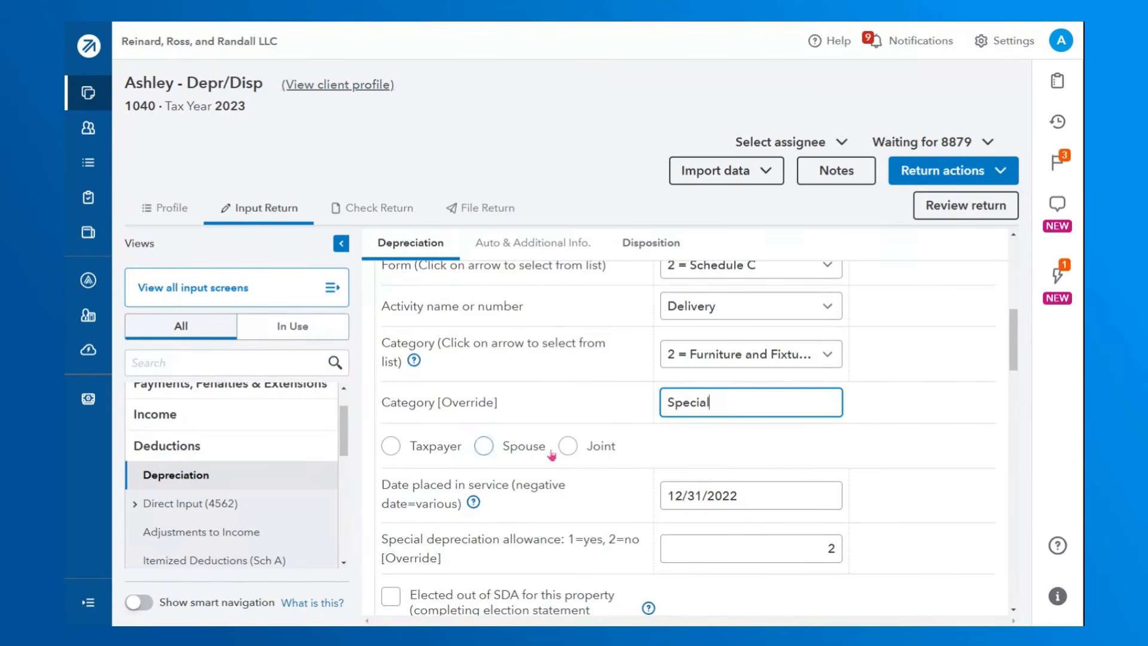
{"action": "left_click", "coordinate": [742, 548]}
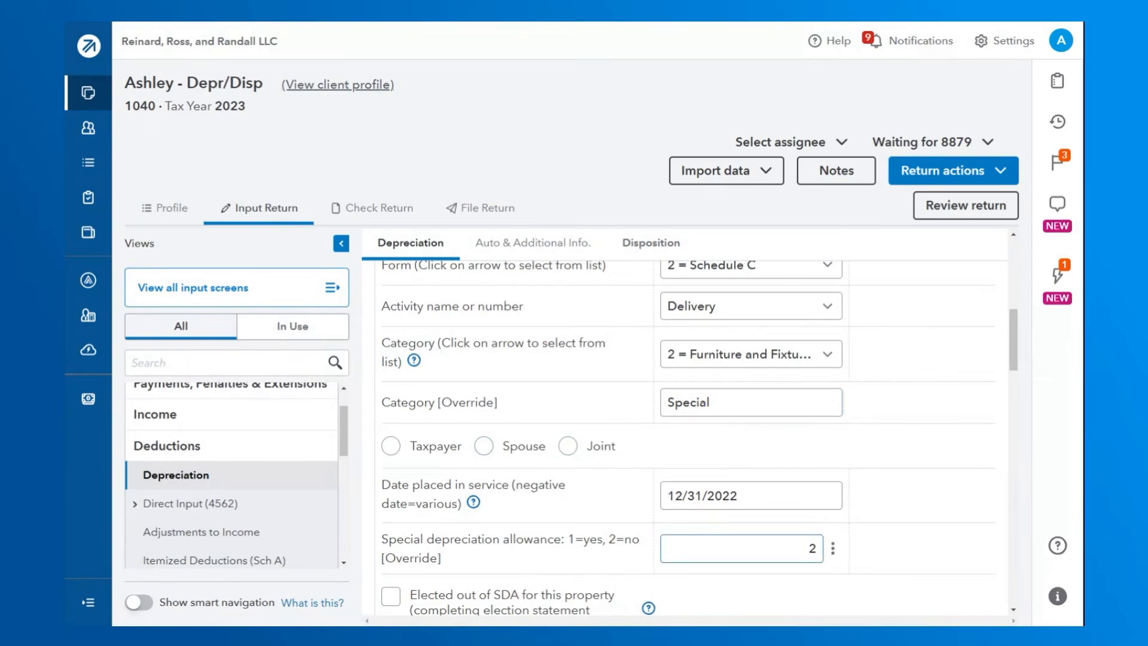
- Examine the Ipad's regular depreciation fields, including cost or basis, method and prior depreciation
{"action": "scroll", "coordinate": [710, 440], "scroll_direction": "down", "scroll_amount": 3}
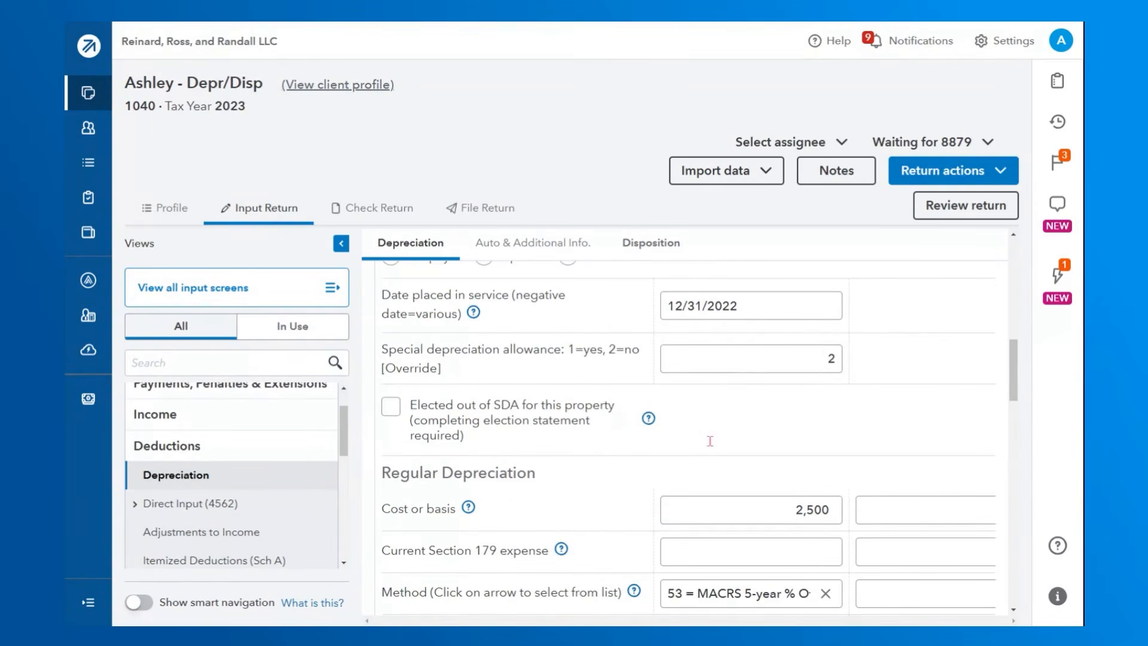
{"action": "scroll", "coordinate": [557, 395], "scroll_direction": "down", "scroll_amount": 2}
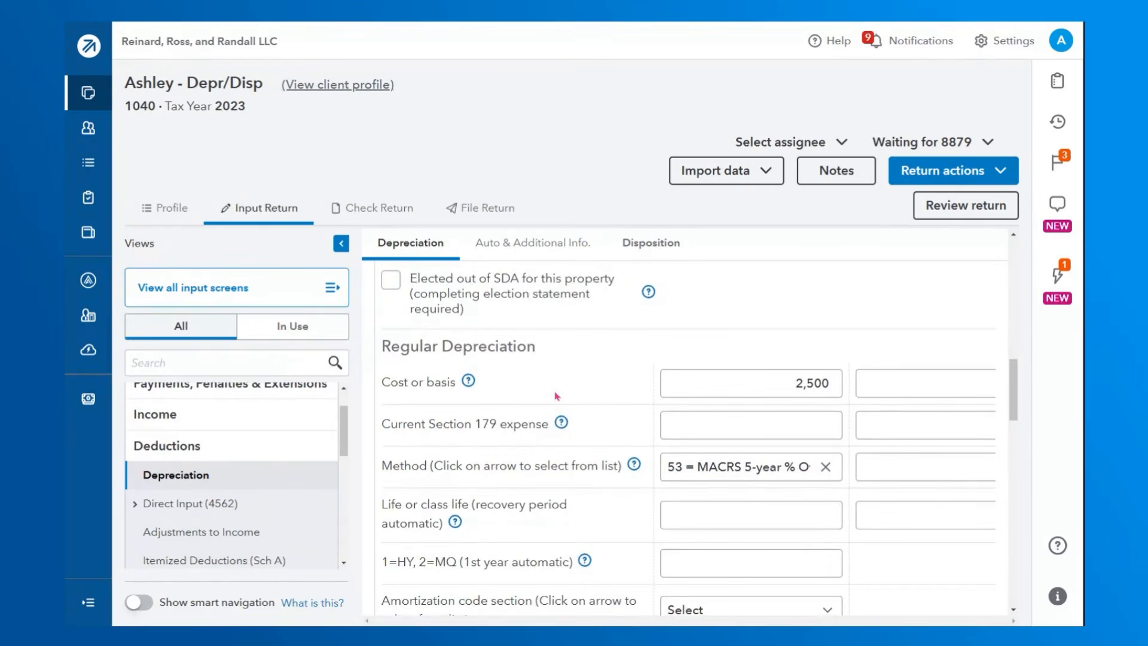
{"action": "scroll", "coordinate": [556, 395], "scroll_direction": "down", "scroll_amount": 8}
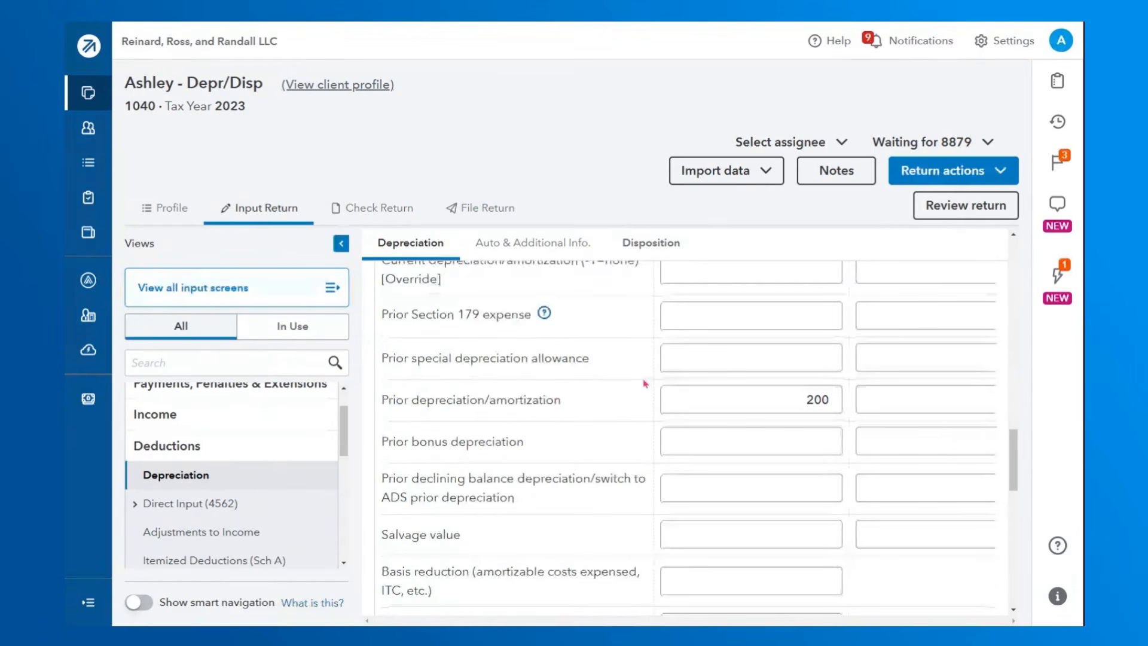
{"action": "scroll", "coordinate": [645, 383], "scroll_direction": "down", "scroll_amount": 6}
- Return to the beginning of the Ipad's depreciation details and open the Misc./Sec. 179 section
{"action": "scroll", "coordinate": [597, 395], "scroll_direction": "up", "scroll_amount": 18}
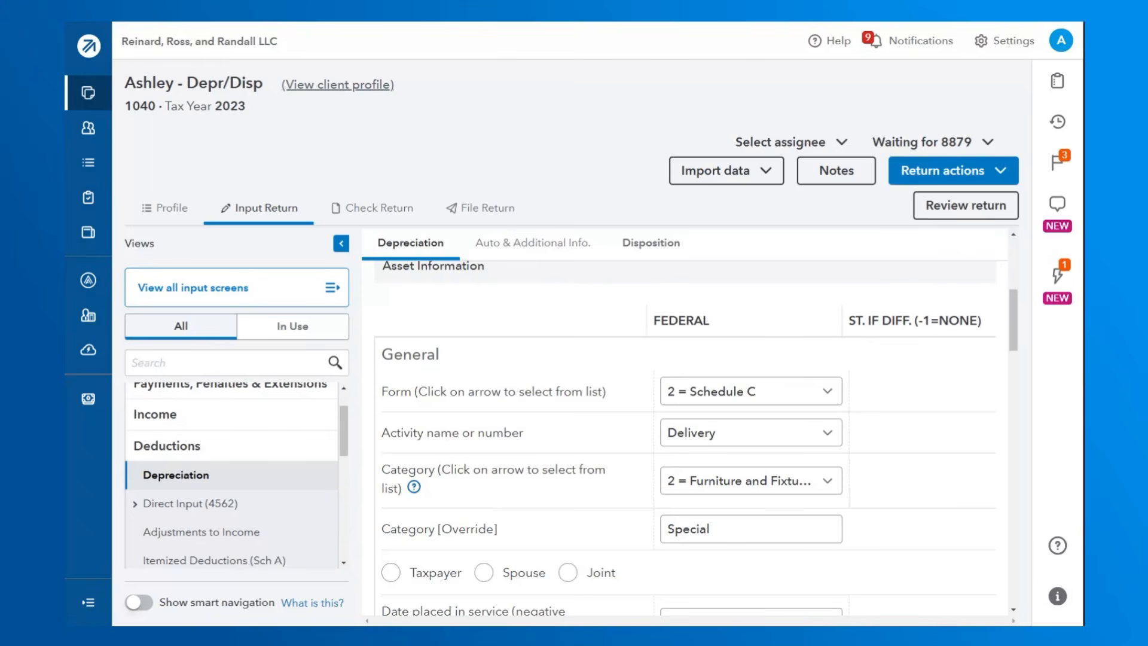
{"action": "scroll", "coordinate": [981, 303], "scroll_direction": "up", "scroll_amount": 5}
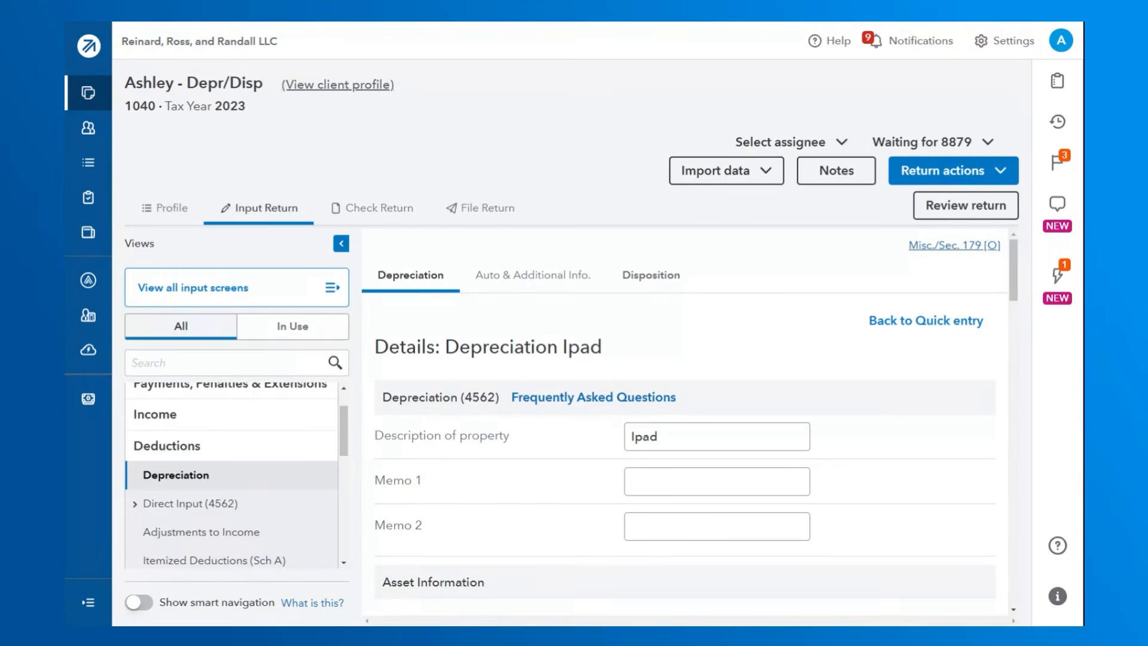
{"action": "left_click", "coordinate": [927, 250]}
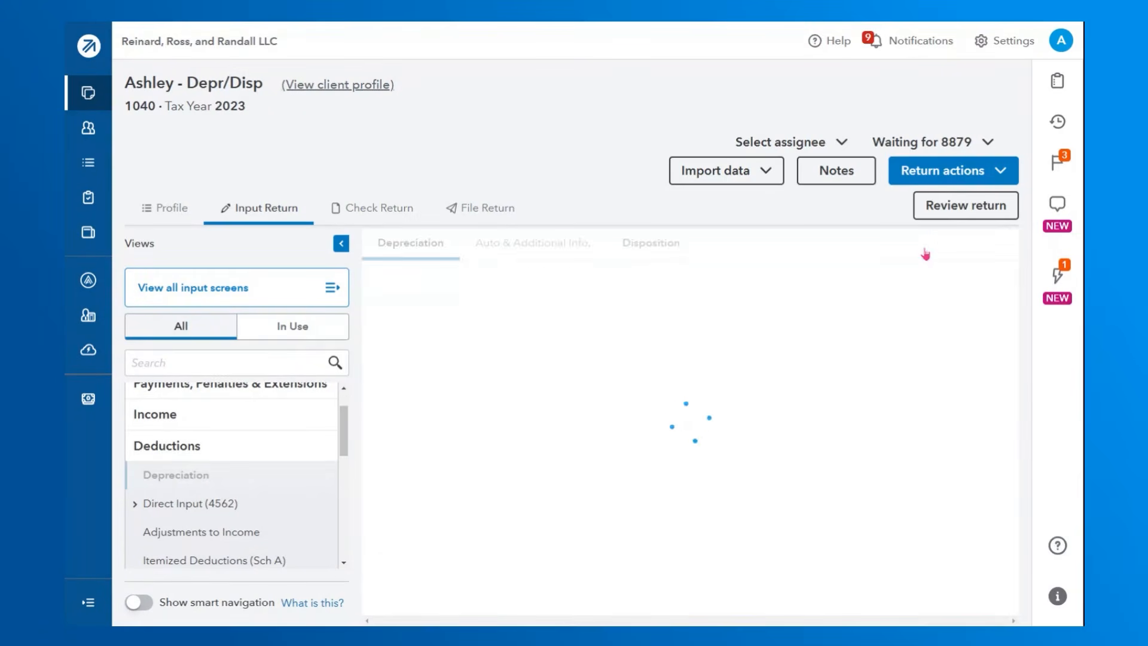
- Examine the Section 179 overrides, MACRS and Form 4562 options in the miscellaneous depreciation inputs, and return to the asset list
{"action": "scroll", "coordinate": [821, 381], "scroll_direction": "down", "scroll_amount": 9}
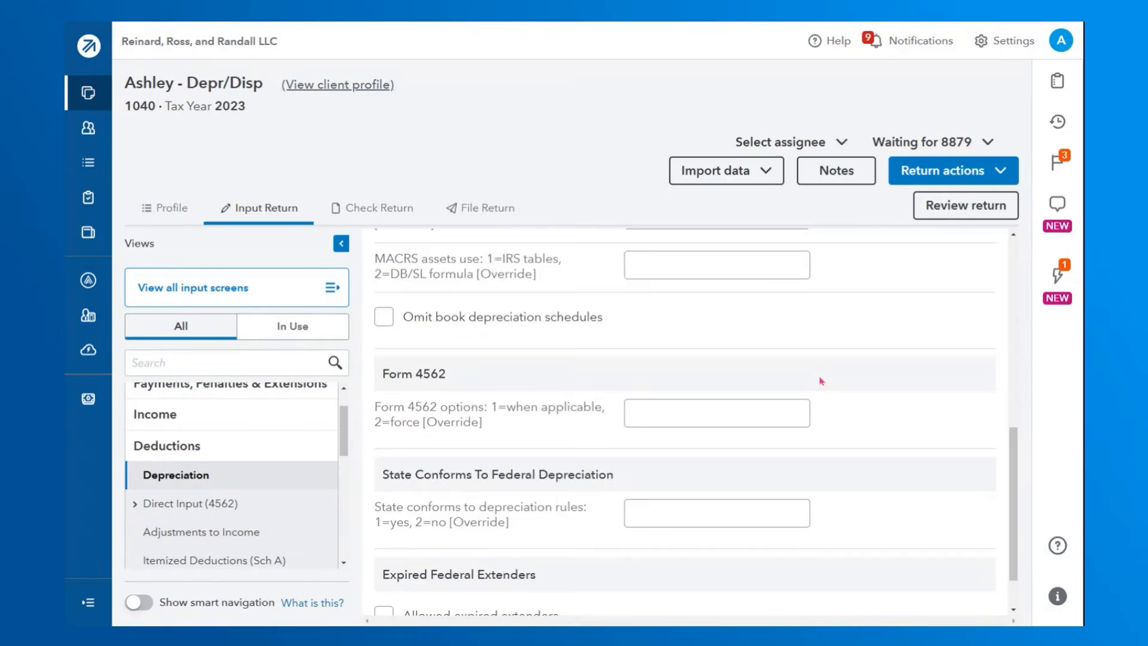
{"action": "scroll", "coordinate": [777, 382], "scroll_direction": "up", "scroll_amount": 2}
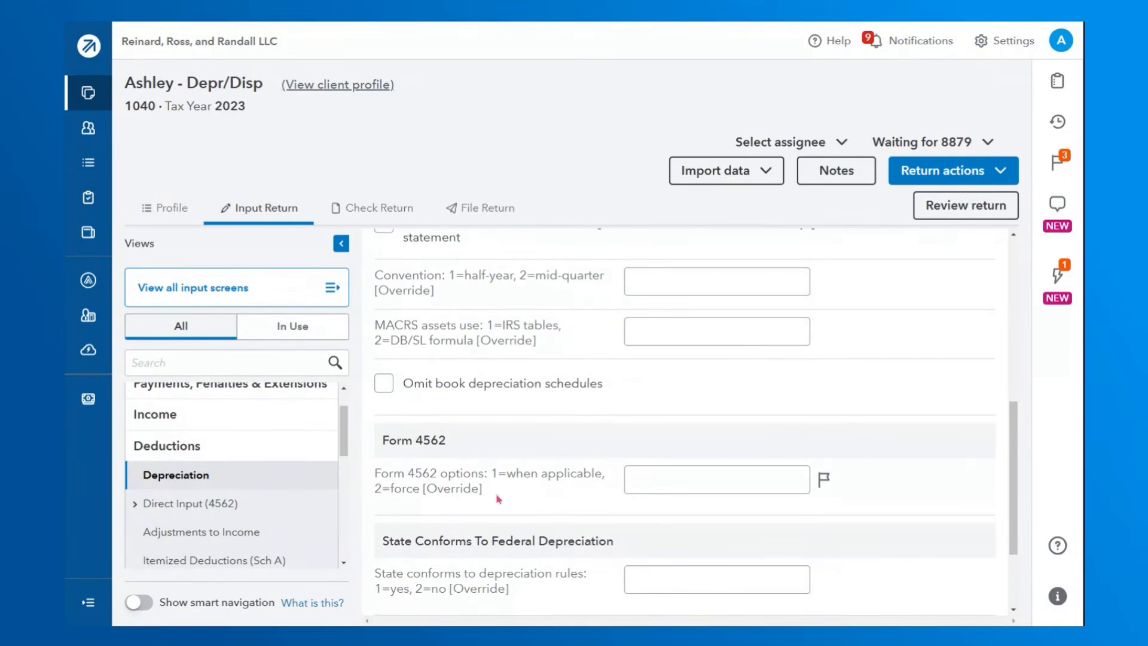
{"action": "left_click", "coordinate": [721, 477]}
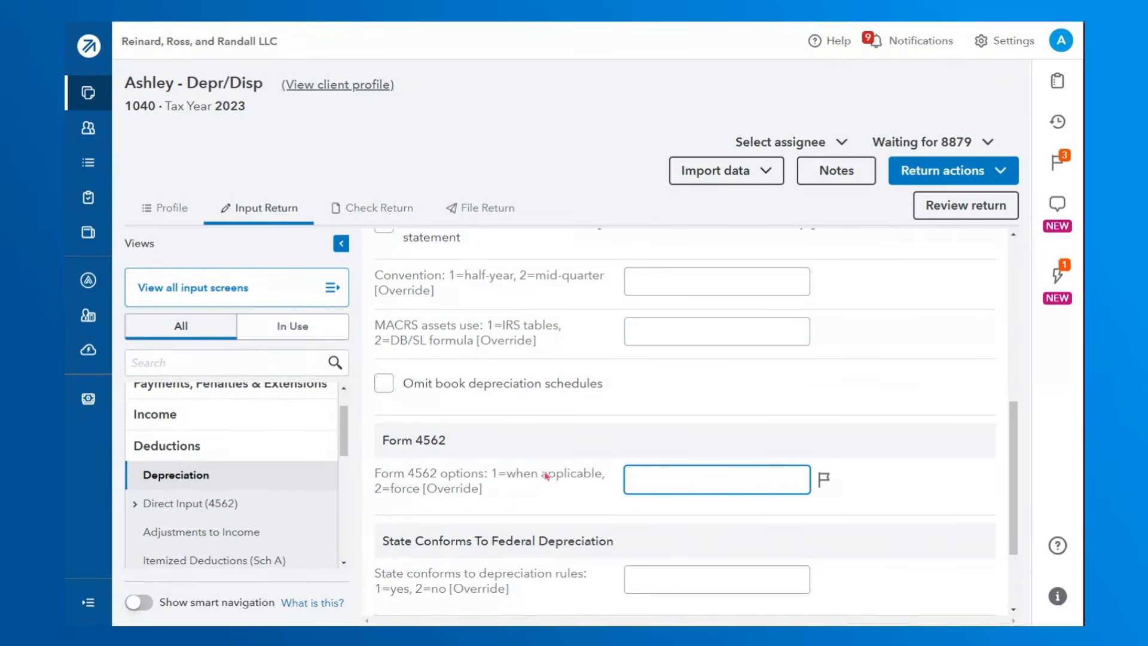
{"action": "scroll", "coordinate": [627, 470], "scroll_direction": "up", "scroll_amount": 5}
{"action": "scroll", "coordinate": [626, 470], "scroll_direction": "up", "scroll_amount": 1}
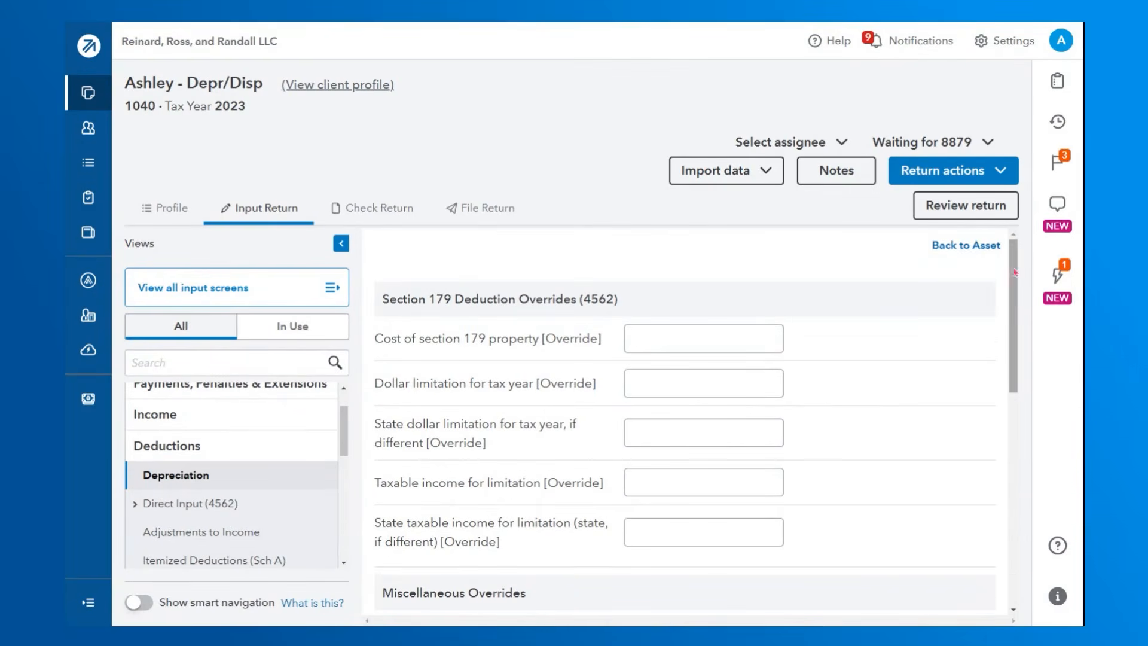
{"action": "left_click", "coordinate": [953, 253]}
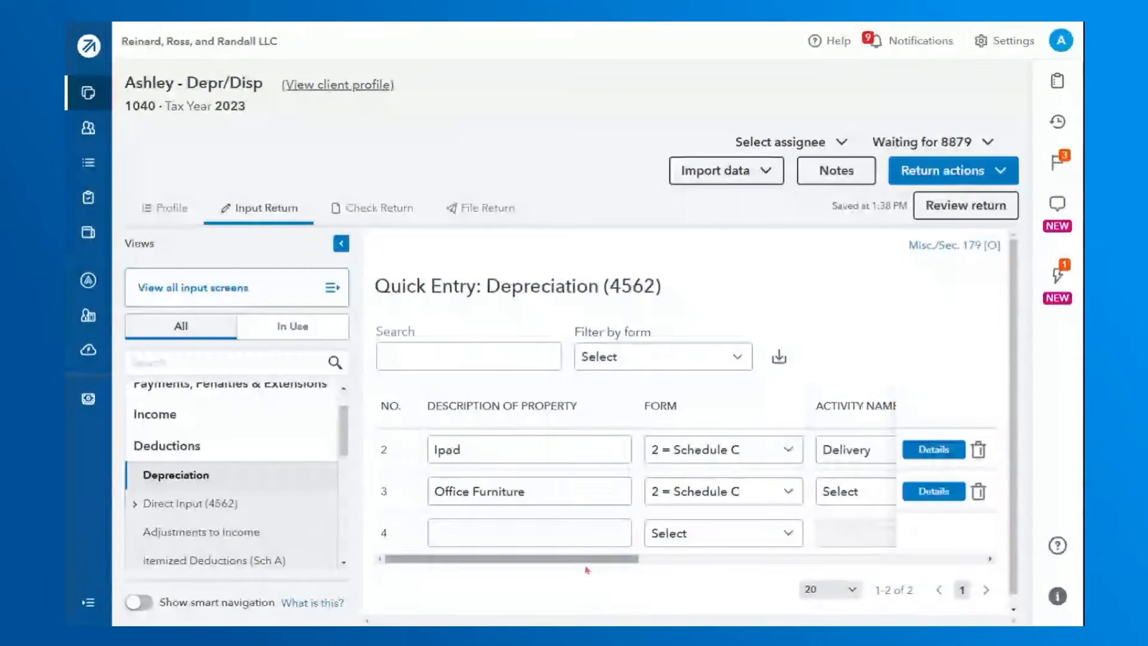
- Check the Ipad's cost, Section 179 and method columns in depreciation Quick Entry, and open its disposition details
{"action": "left_click_drag", "start_coordinate": [584, 564], "coordinate": [913, 549]}
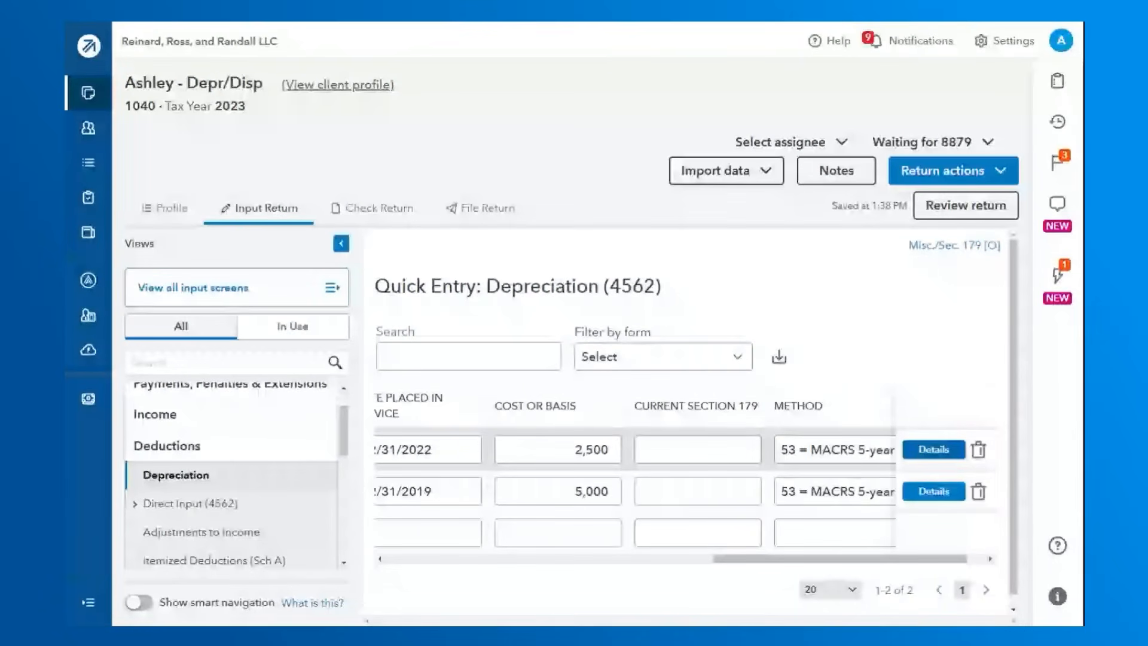
{"action": "left_click", "coordinate": [933, 449]}
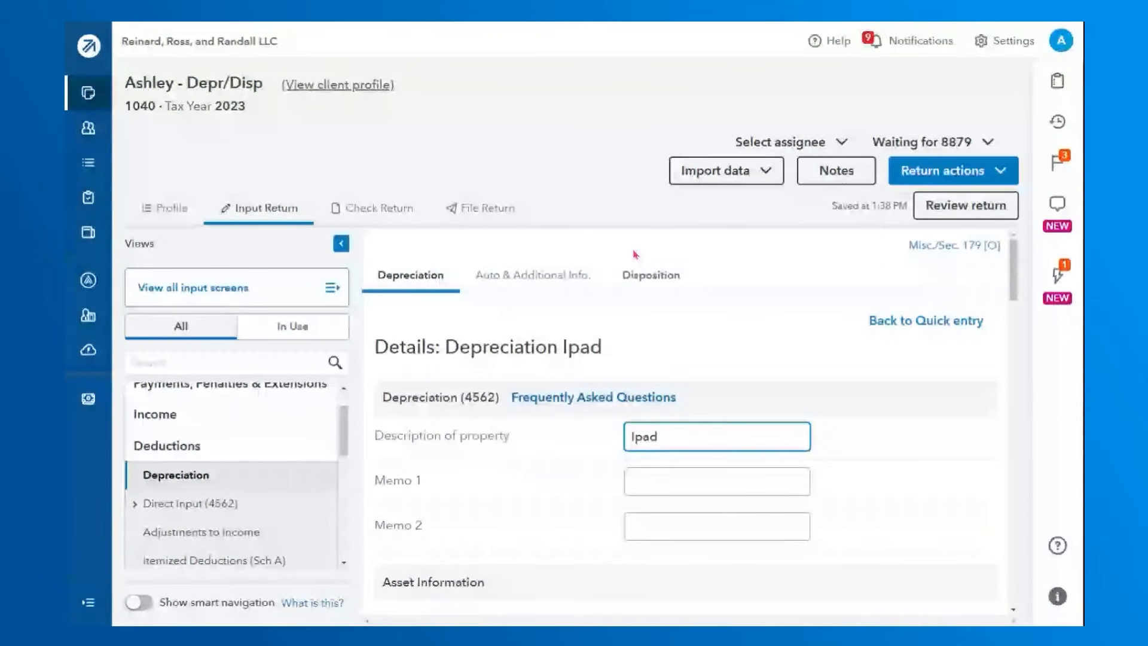
{"action": "left_click", "coordinate": [637, 280]}
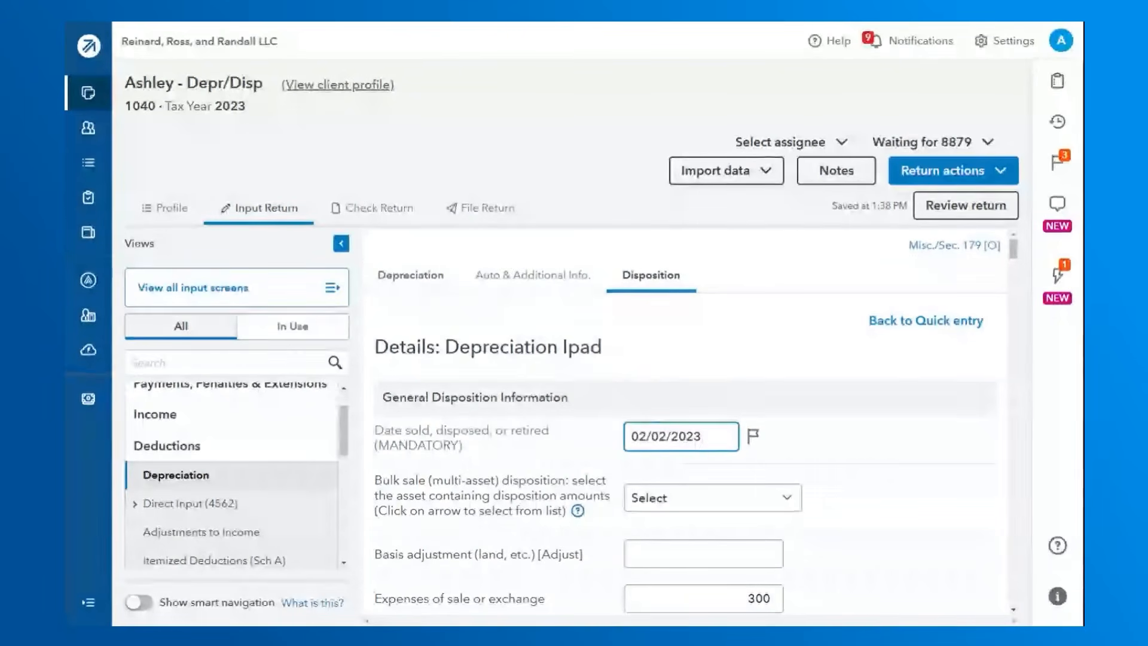
- Examine the Ipad's expenses of sale, Form 4797 sales price and percentage or amount of basis sold
{"action": "scroll", "coordinate": [675, 436], "scroll_direction": "down", "scroll_amount": 3}
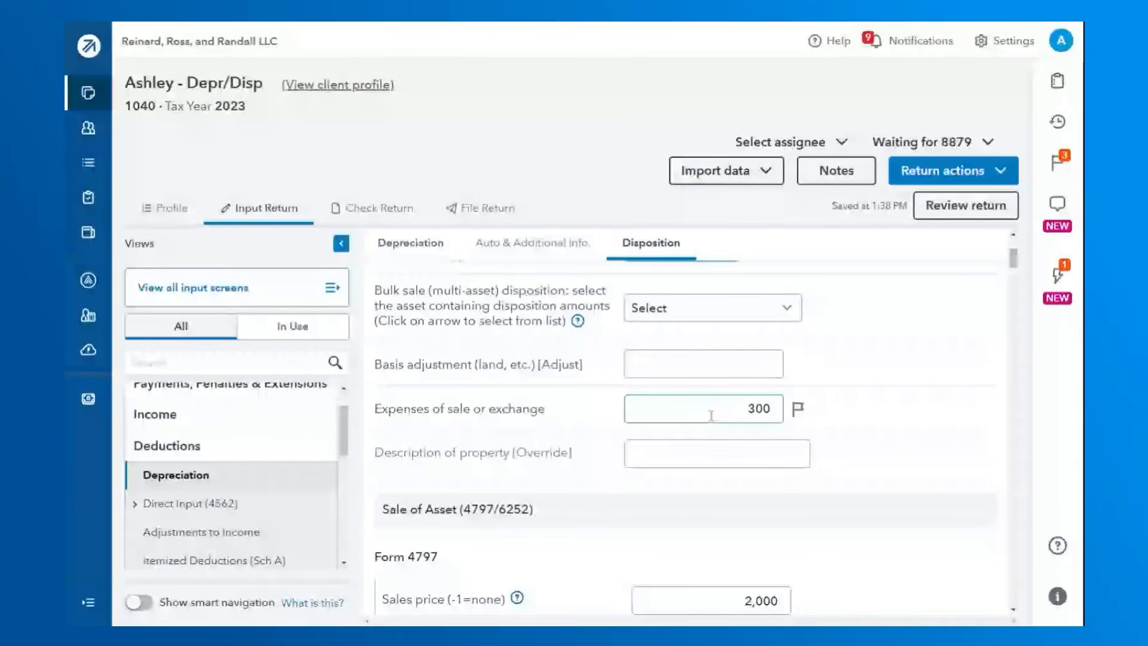
{"action": "scroll", "coordinate": [714, 415], "scroll_direction": "down", "scroll_amount": 2}
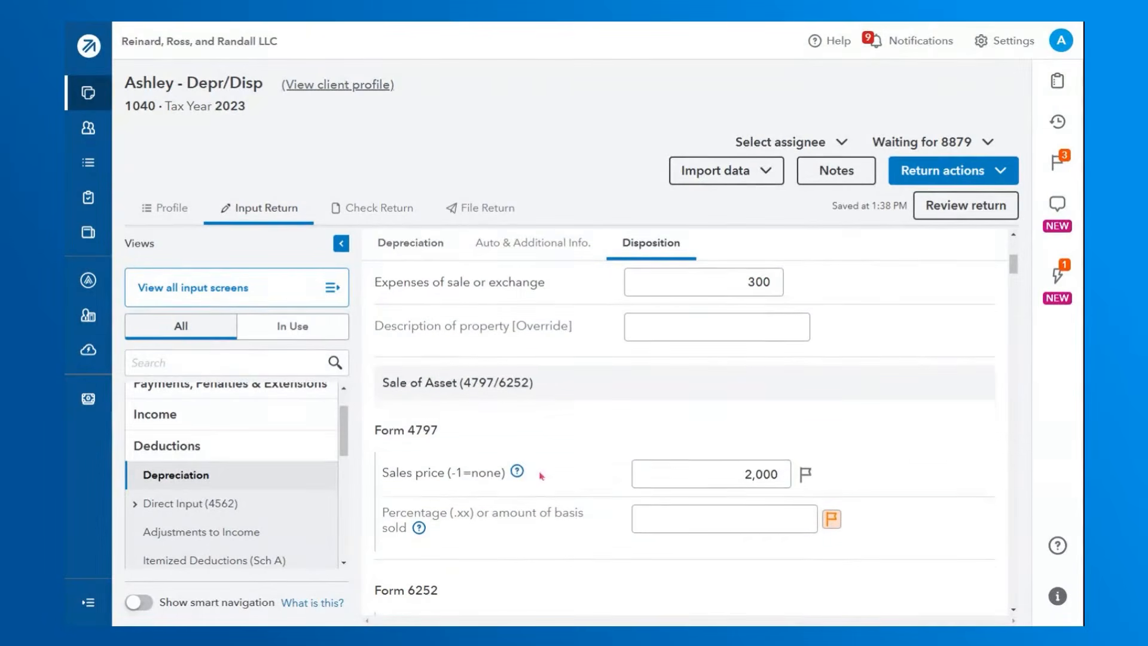
{"action": "left_click", "coordinate": [706, 476]}
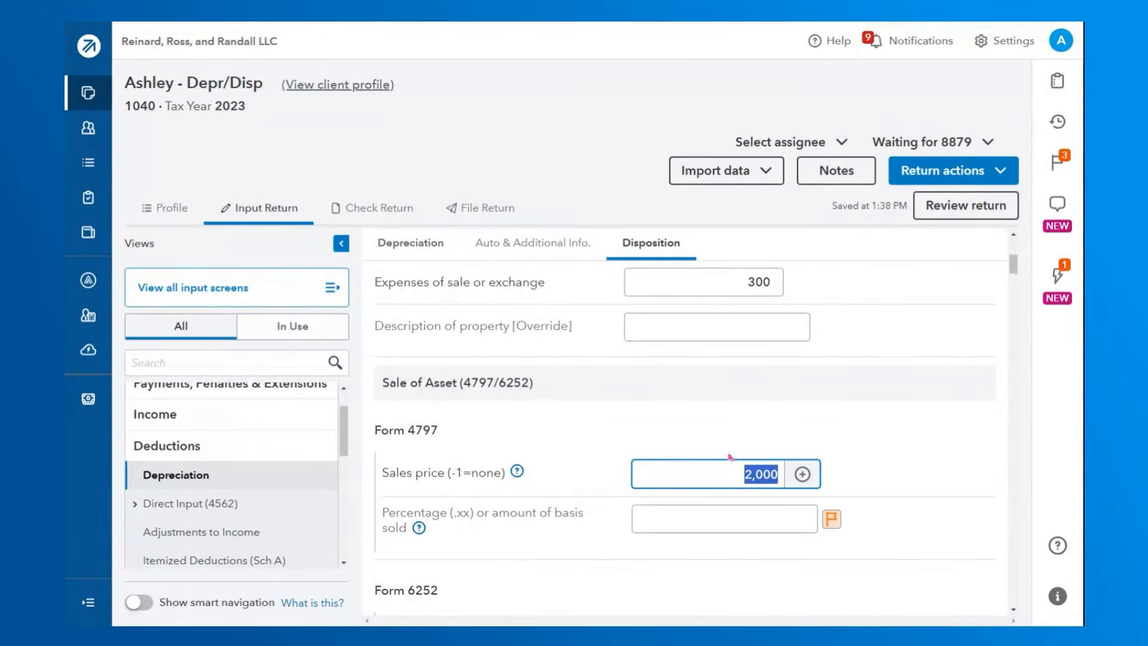
{"action": "left_click", "coordinate": [696, 514]}
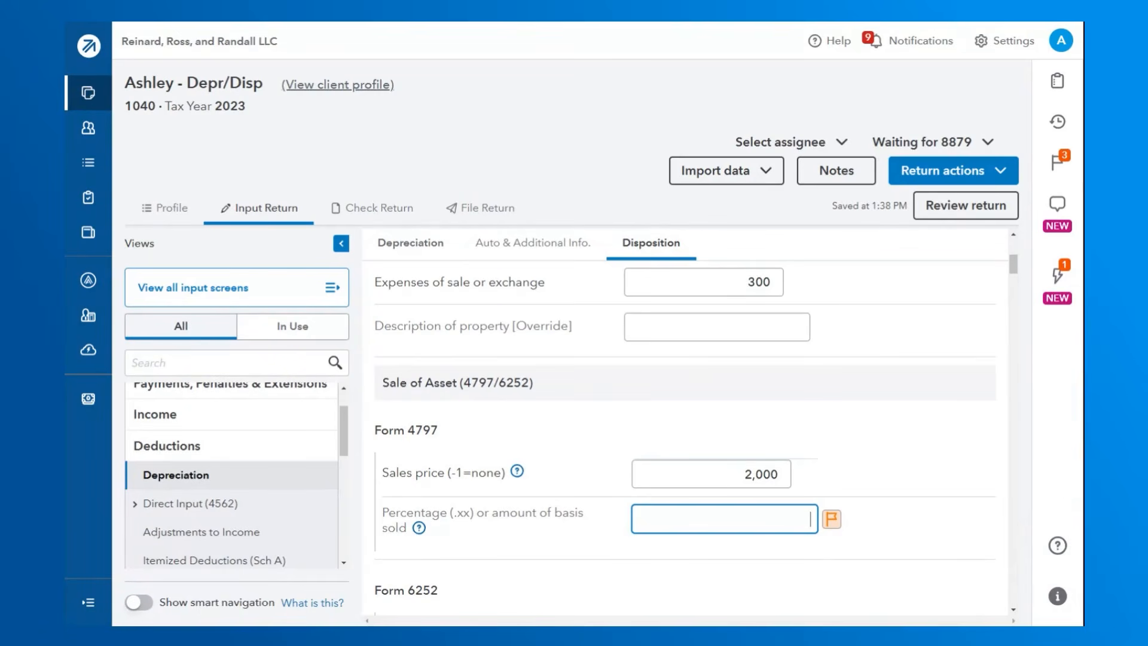
{"action": "left_click", "coordinate": [474, 584]}
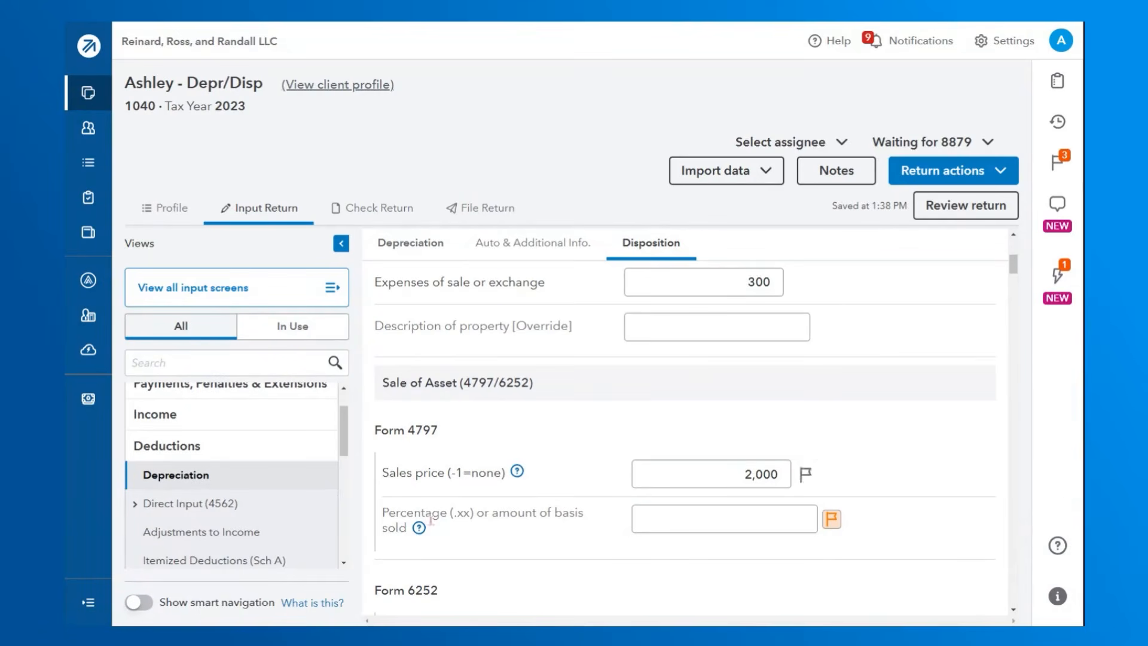
- Open the Schedule D/4797/etc. dispositions input under the return's Income section
{"action": "left_click", "coordinate": [235, 455]}
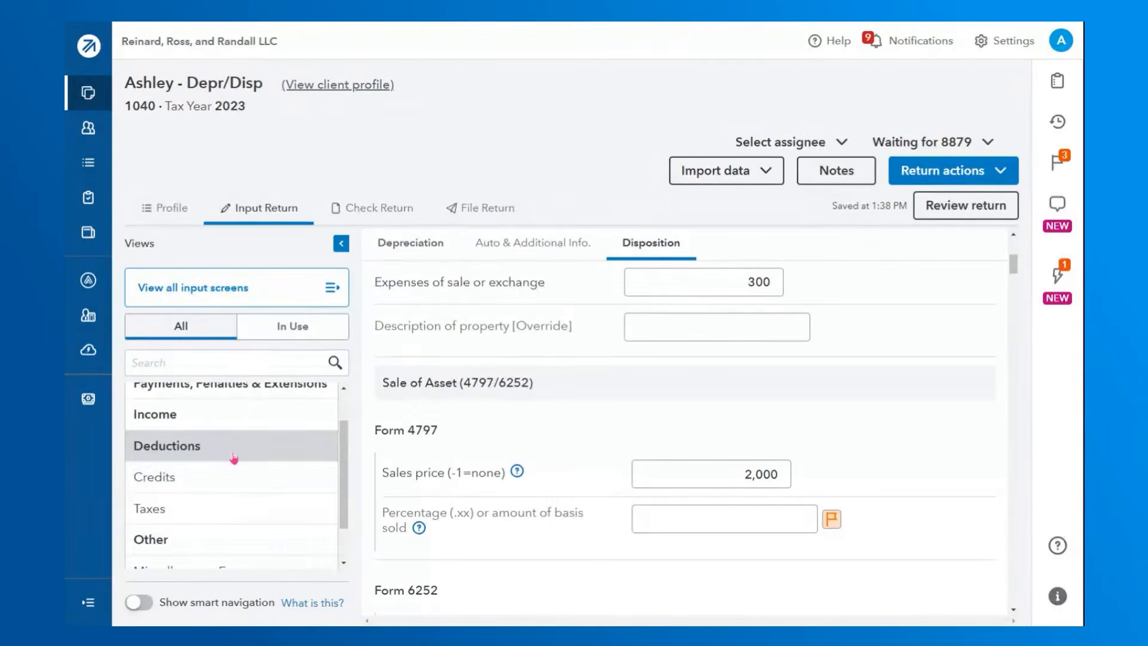
{"action": "scroll", "coordinate": [342, 448], "scroll_direction": "up", "scroll_amount": 2}
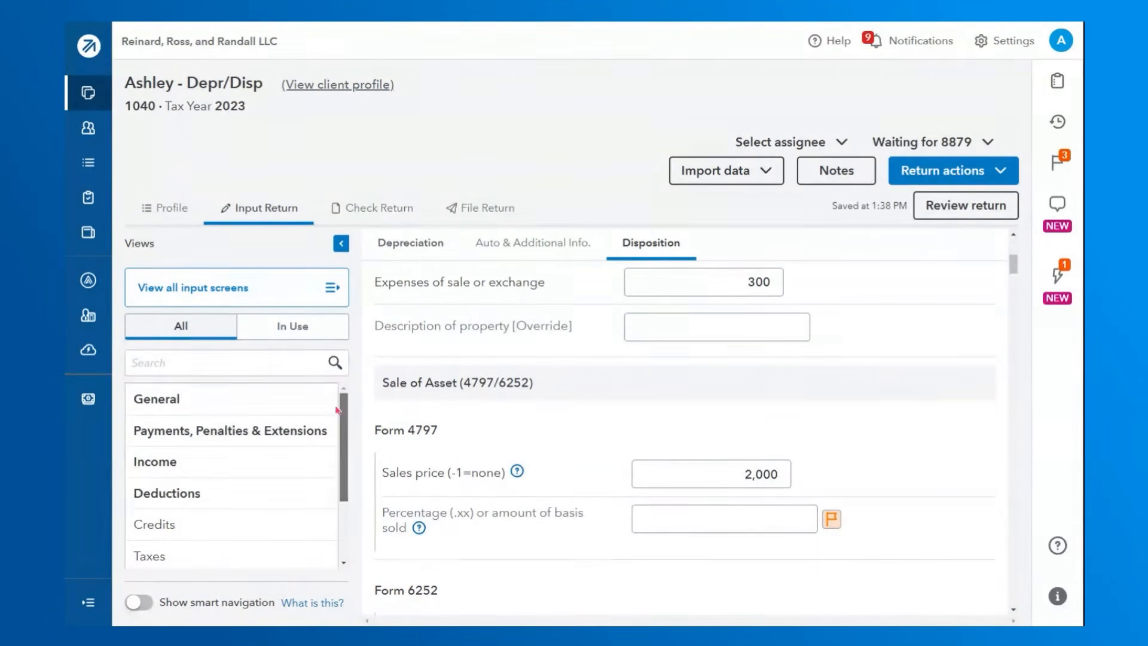
{"action": "left_click", "coordinate": [178, 472]}
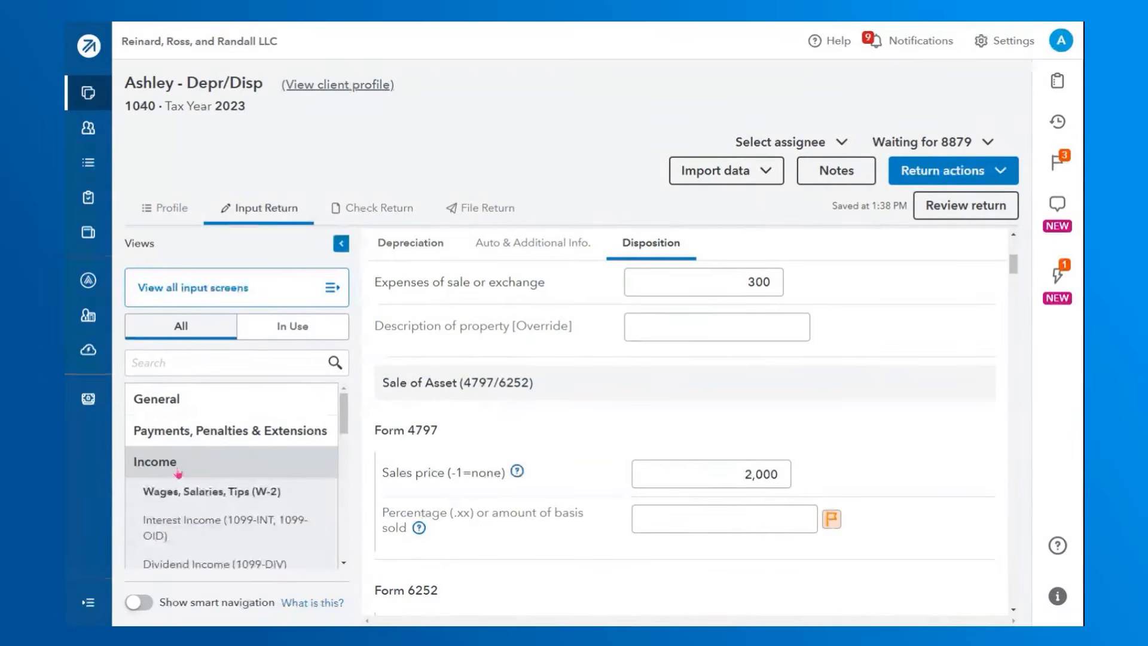
{"action": "scroll", "coordinate": [178, 472], "scroll_direction": "down", "scroll_amount": 5}
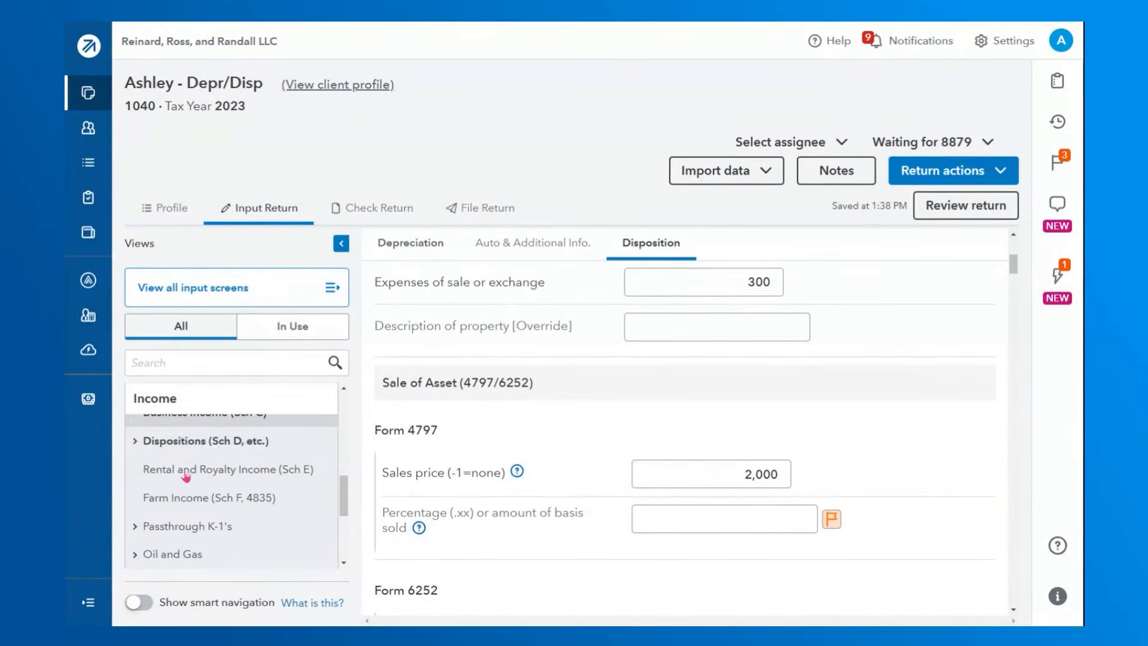
{"action": "left_click", "coordinate": [169, 446]}
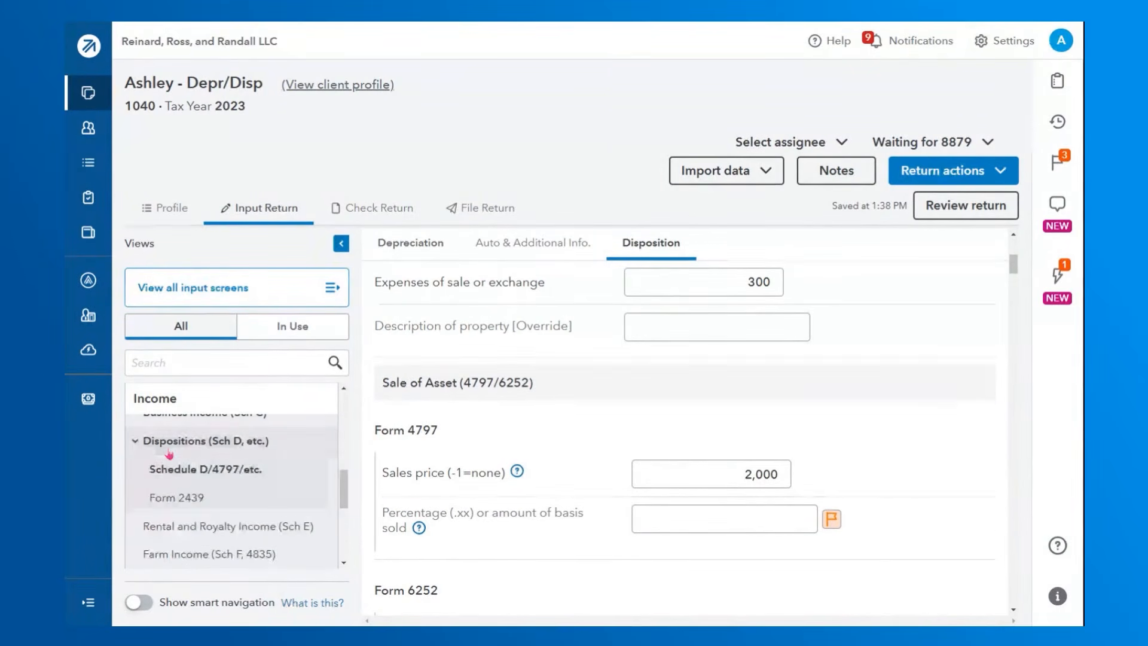
{"action": "left_click", "coordinate": [184, 484]}
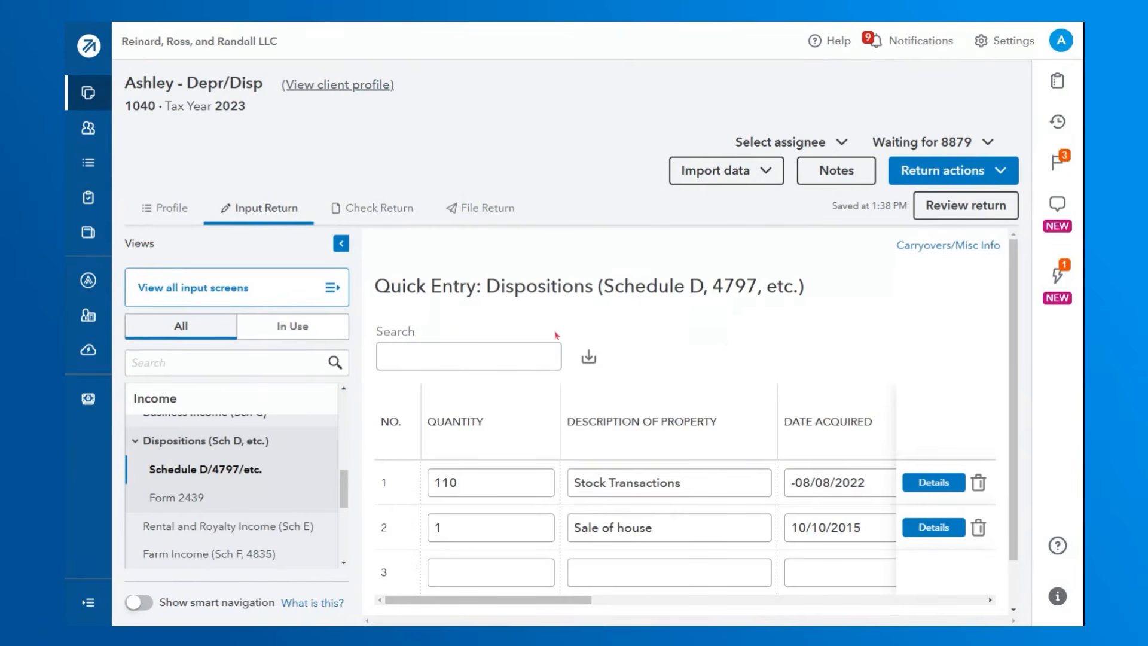
- Examine the Sale of house entry's quantity, sales price, cost or basis and expense of sale columns in dispositions Quick Entry
{"action": "scroll", "coordinate": [506, 604], "scroll_direction": "right", "scroll_amount": 1}
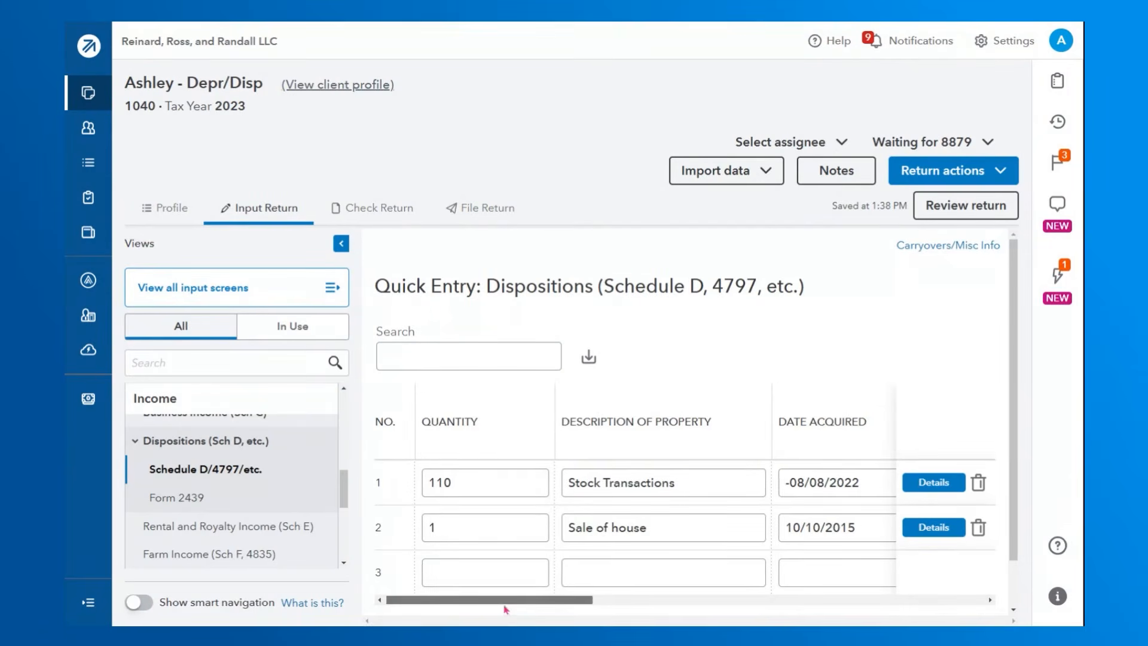
{"action": "scroll", "coordinate": [505, 607], "scroll_direction": "right", "scroll_amount": 10}
{"action": "scroll", "coordinate": [478, 601], "scroll_direction": "left", "scroll_amount": 10}
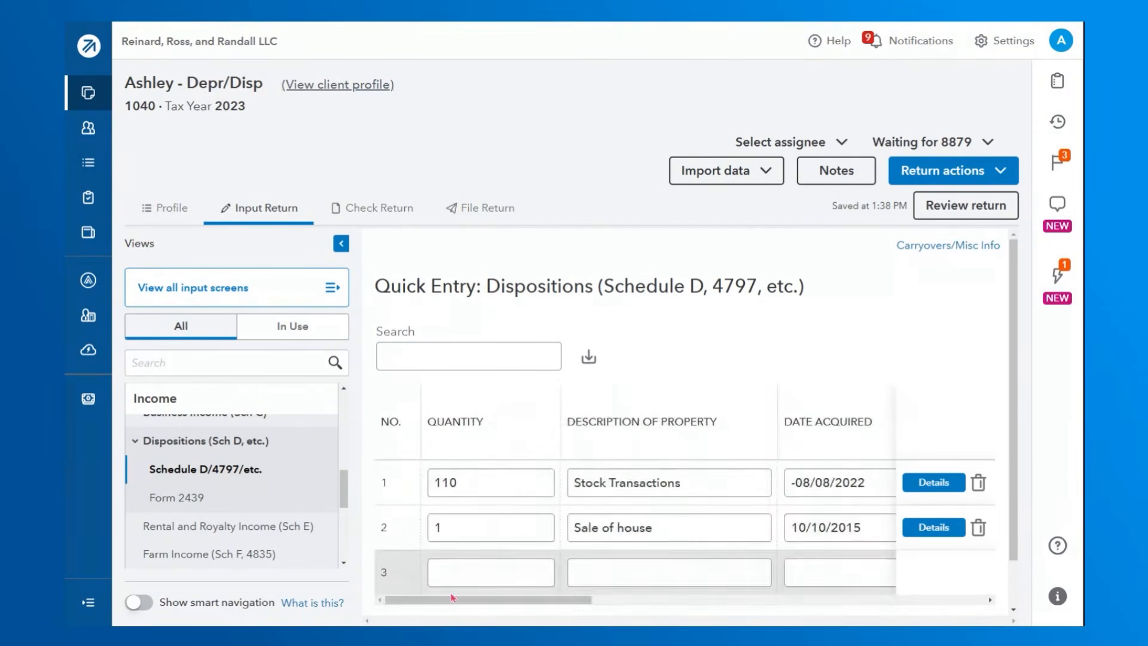
{"action": "left_click", "coordinate": [455, 514]}
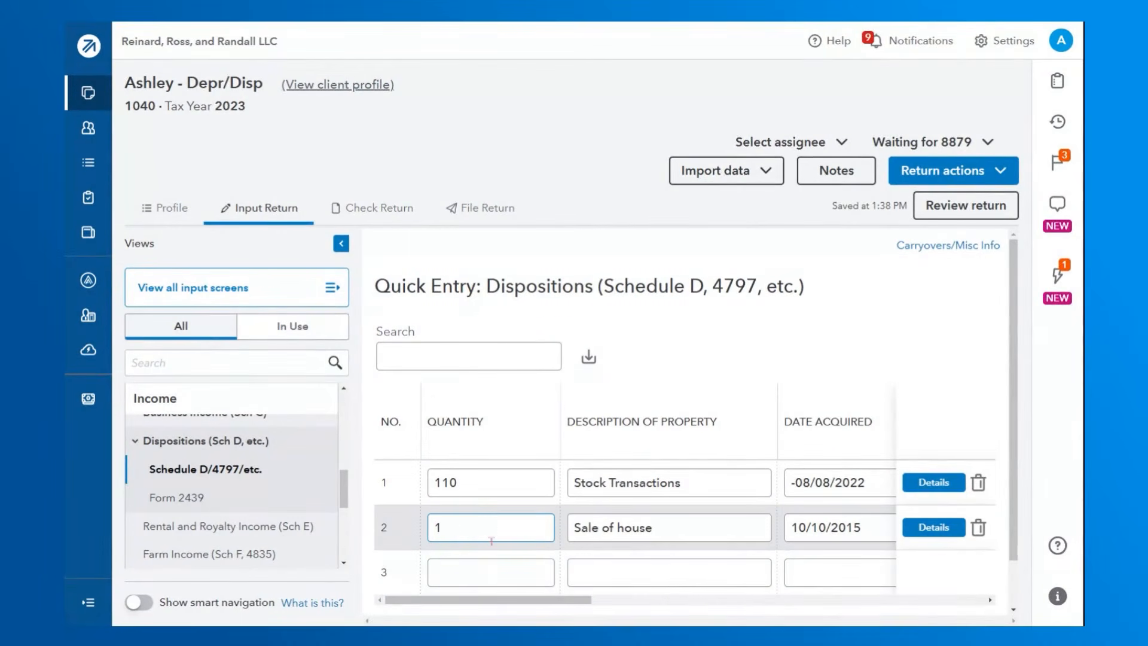
{"action": "left_click_drag", "start_coordinate": [570, 606], "coordinate": [780, 617]}
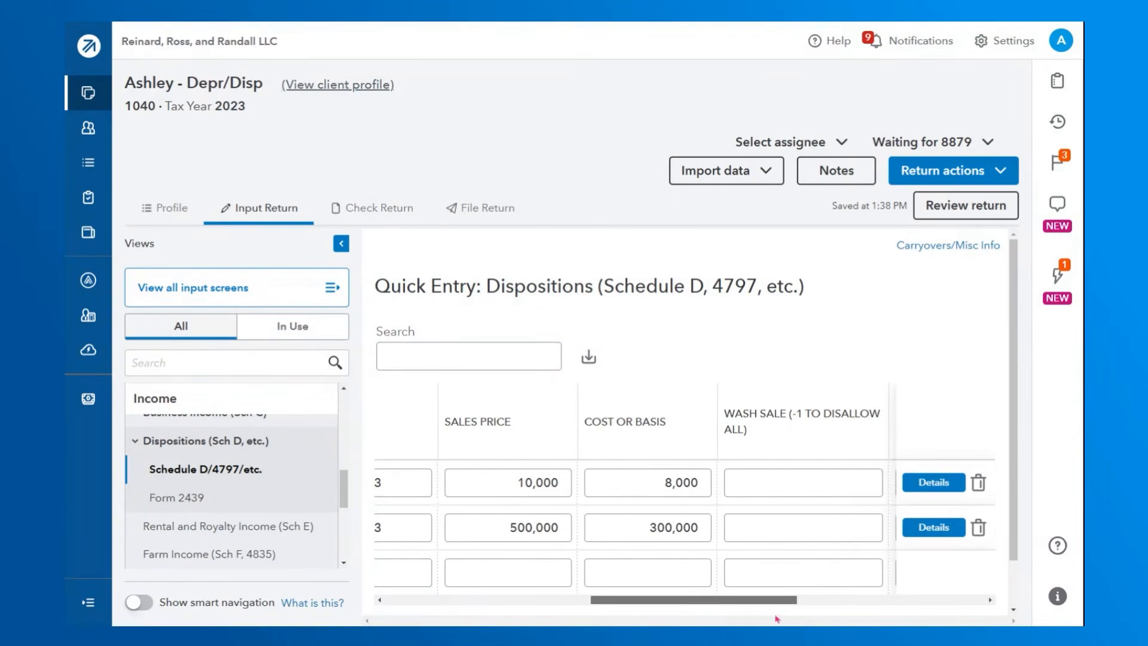
{"action": "left_click", "coordinate": [665, 527]}
{"action": "left_click_drag", "start_coordinate": [677, 604], "coordinate": [831, 607]}
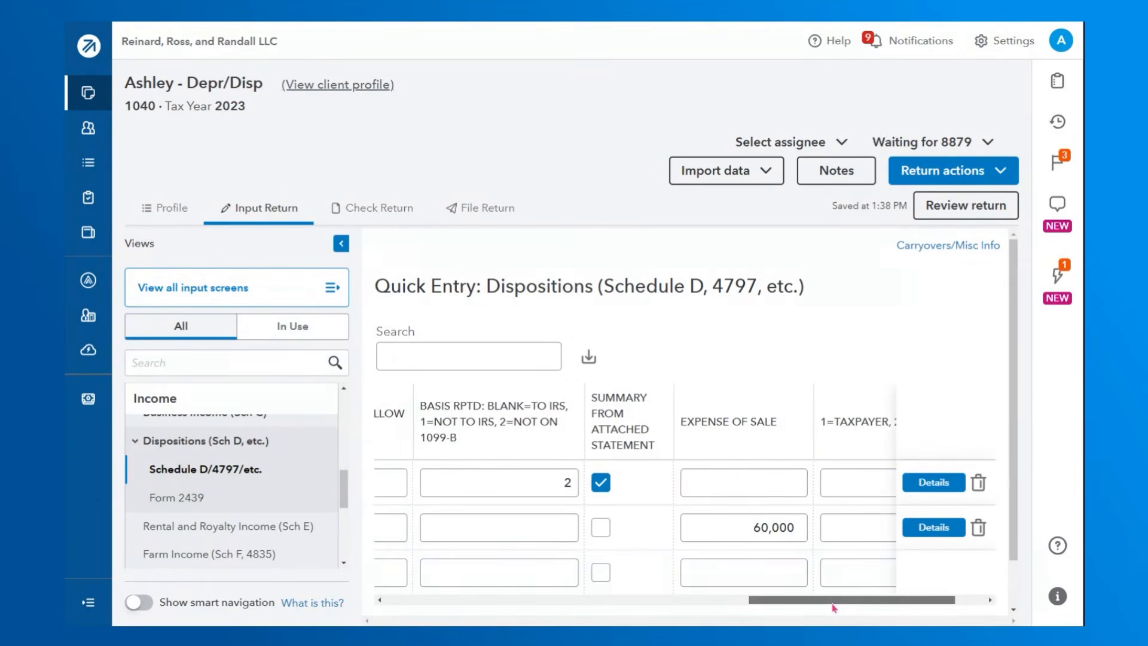
- Open the Sale of house details and examine the general information, including dates, sales price, basis, expenses and tax treatment options
{"action": "left_click", "coordinate": [936, 528]}
{"action": "left_click", "coordinate": [892, 480]}
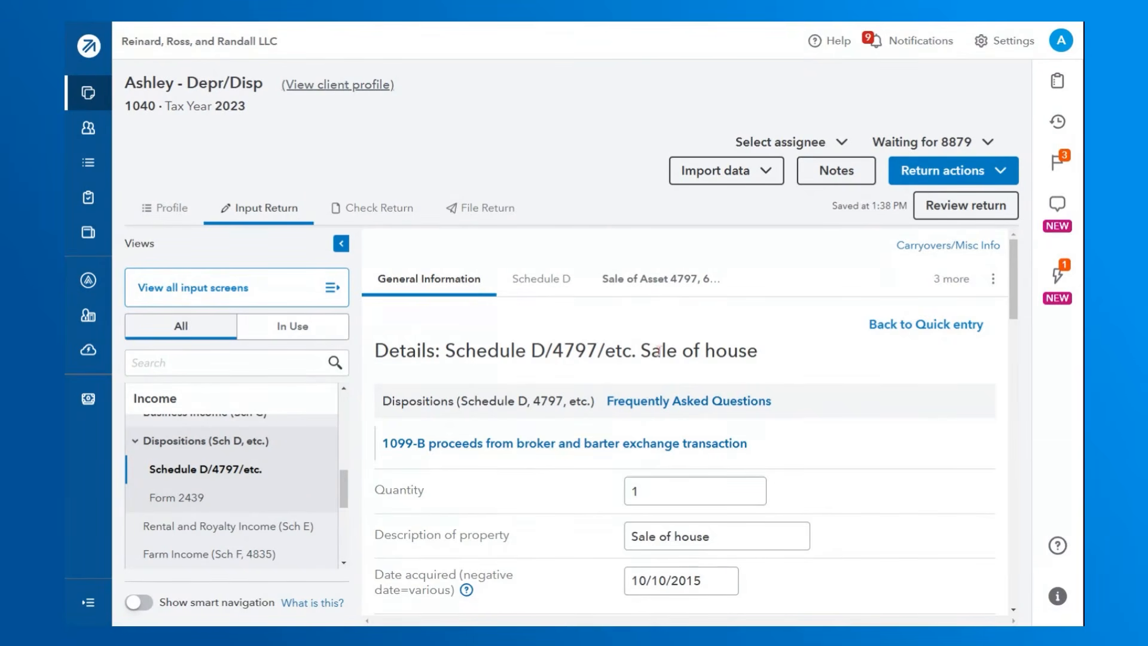
{"action": "scroll", "coordinate": [625, 326], "scroll_direction": "down", "scroll_amount": 4}
{"action": "left_click", "coordinate": [696, 388]}
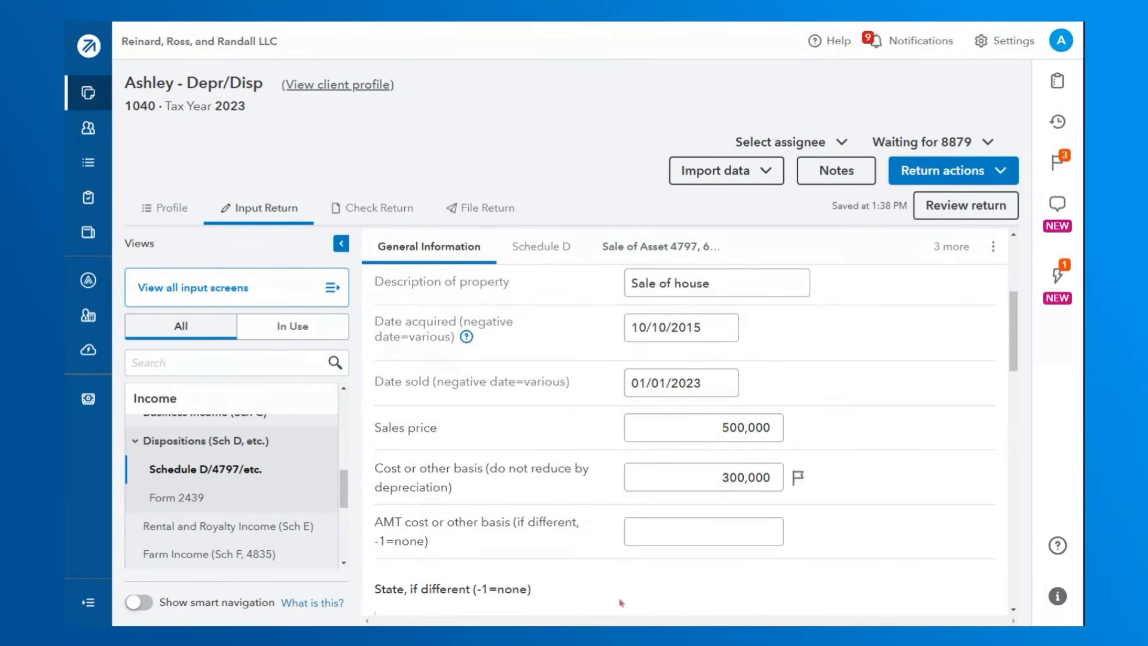
{"action": "scroll", "coordinate": [787, 456], "scroll_direction": "down", "scroll_amount": 10}
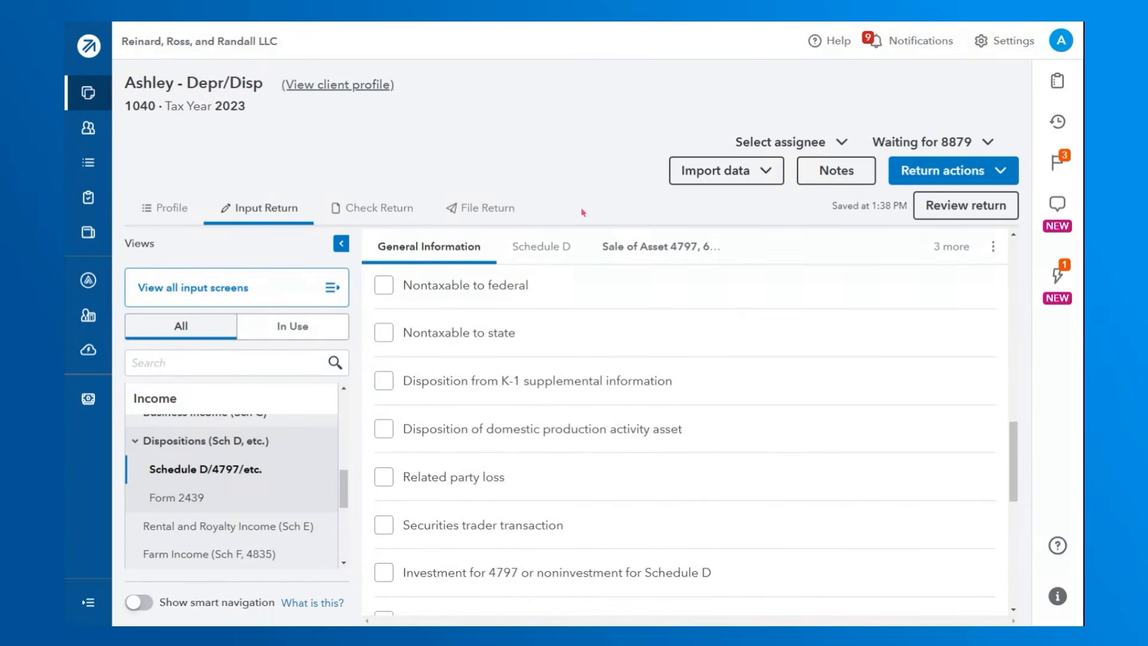
{"action": "scroll", "coordinate": [741, 392], "scroll_direction": "down", "scroll_amount": 8}
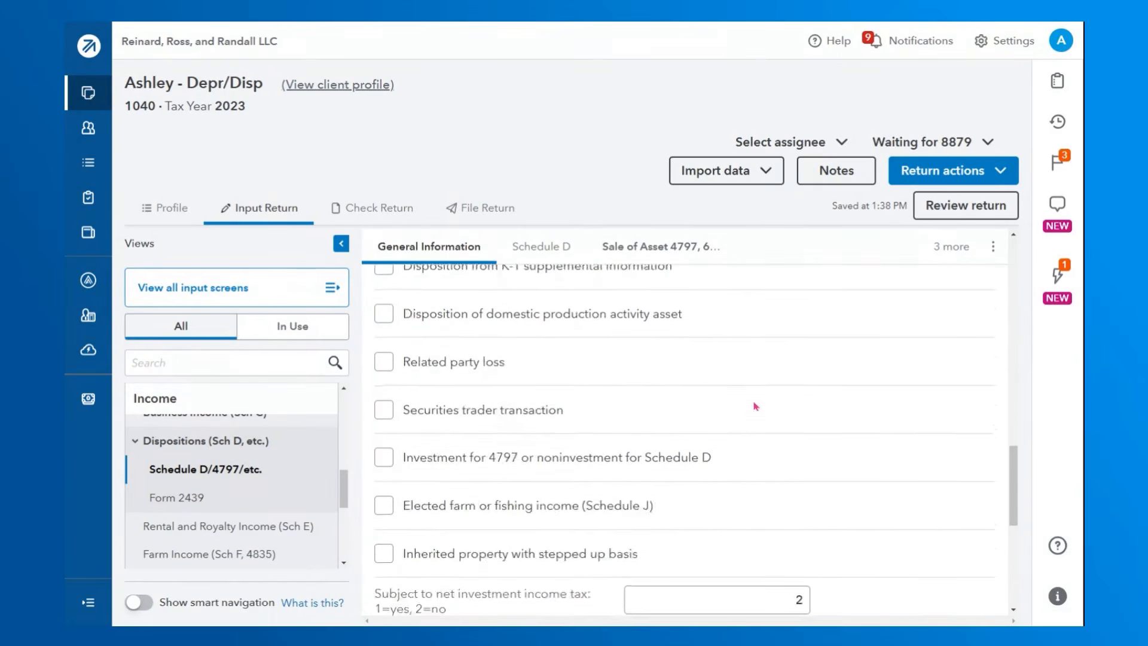
{"action": "scroll", "coordinate": [755, 406], "scroll_direction": "up", "scroll_amount": 8}
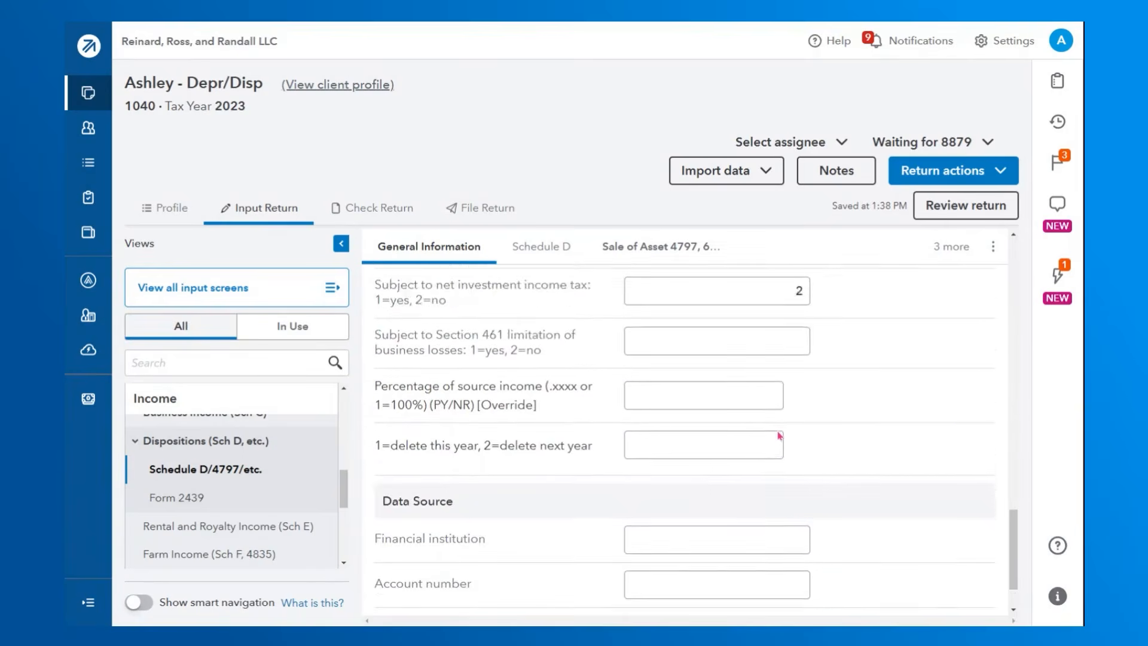
{"action": "scroll", "coordinate": [766, 415], "scroll_direction": "up", "scroll_amount": 1}
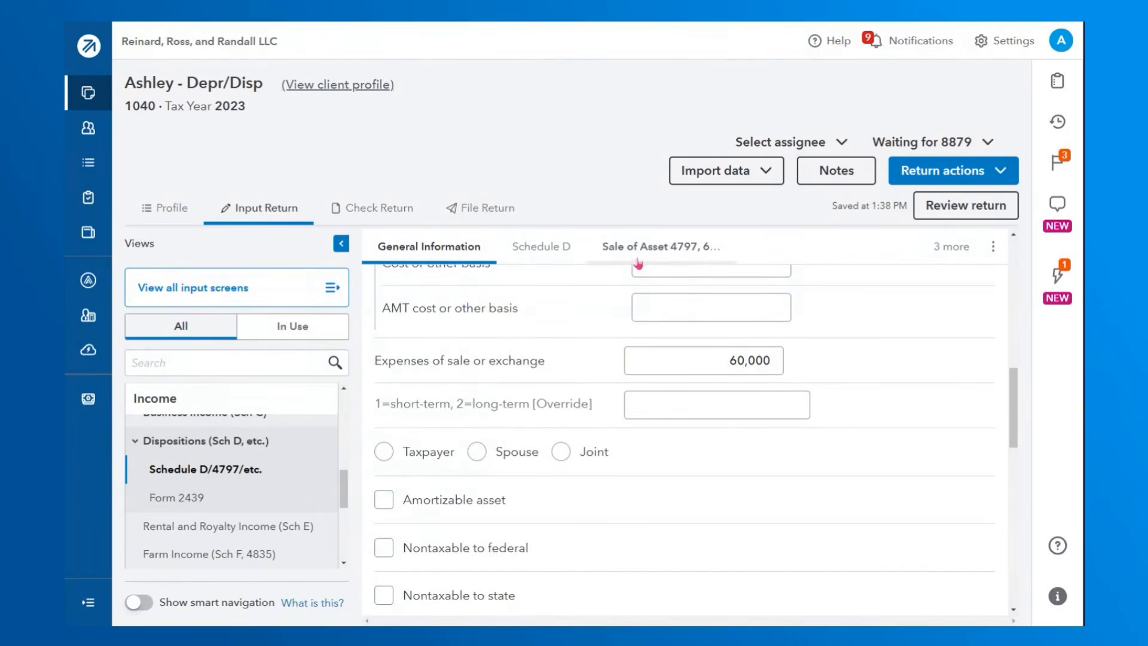
- Examine the Sale of house entry's Form 4797 depreciation allowed, state amounts and Form 6252 installment sale fields
{"action": "left_click", "coordinate": [667, 251]}
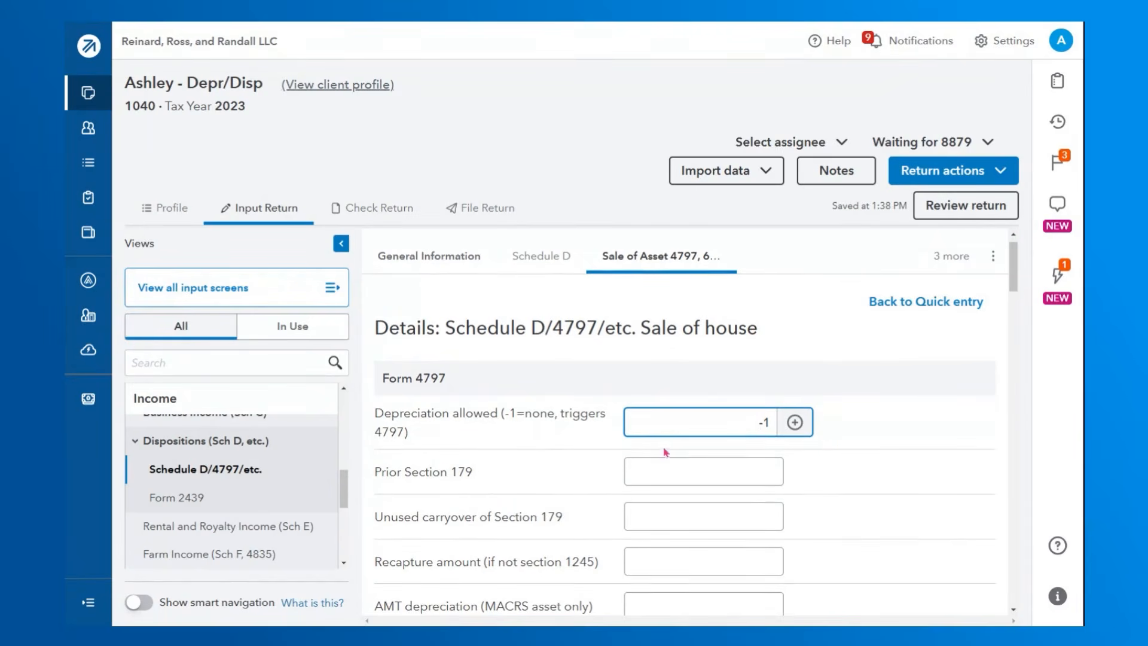
{"action": "scroll", "coordinate": [622, 429], "scroll_direction": "down", "scroll_amount": 3}
{"action": "scroll", "coordinate": [622, 429], "scroll_direction": "up", "scroll_amount": 3}
{"action": "scroll", "coordinate": [664, 461], "scroll_direction": "down", "scroll_amount": 4}
{"action": "scroll", "coordinate": [665, 454], "scroll_direction": "down", "scroll_amount": 10}
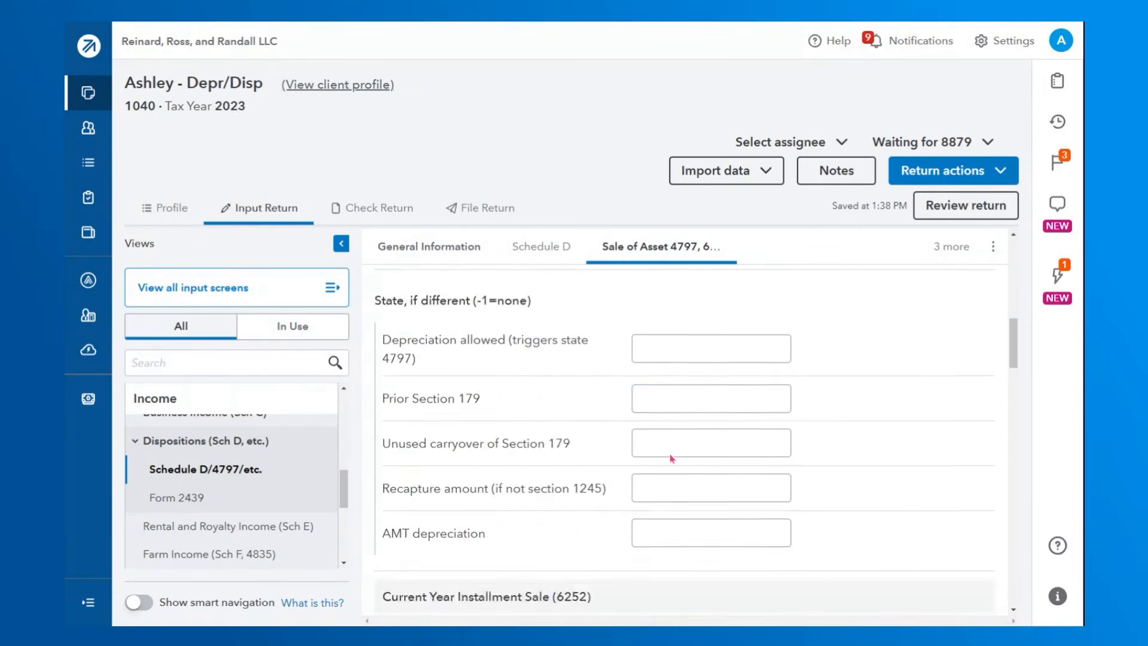
{"action": "scroll", "coordinate": [671, 458], "scroll_direction": "down", "scroll_amount": 5}
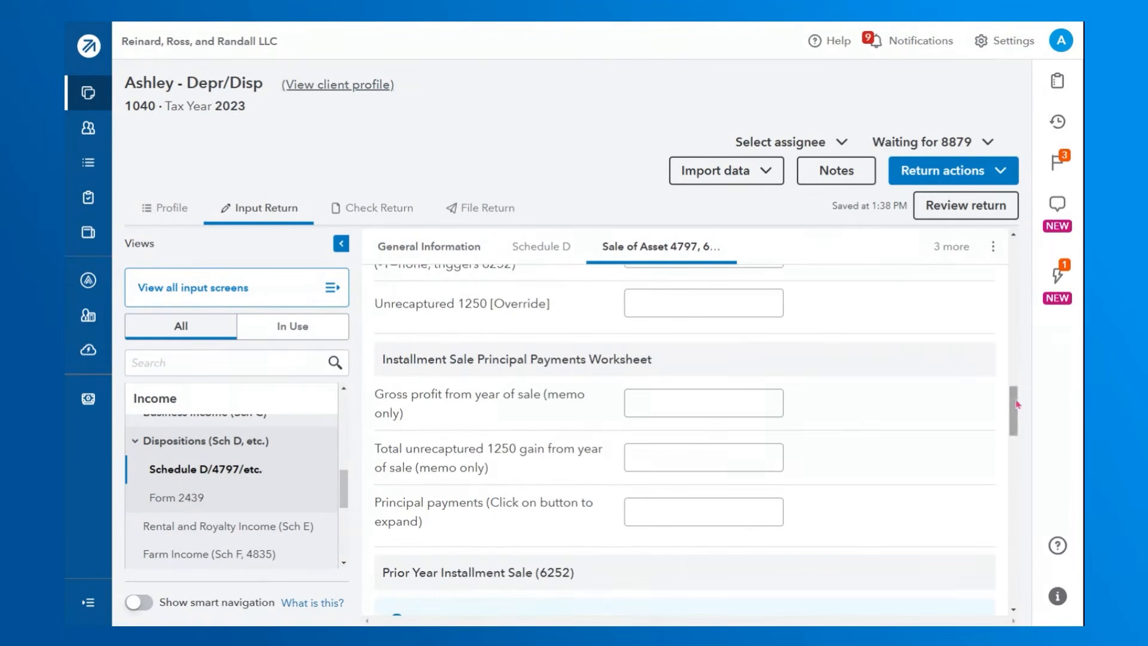
- Check the additional sections available in the Sale of house details and return to the dispositions Quick Entry
{"action": "scroll", "coordinate": [1015, 376], "scroll_direction": "up", "scroll_amount": 1}
{"action": "left_click_drag", "start_coordinate": [1014, 377], "coordinate": [1014, 238]}
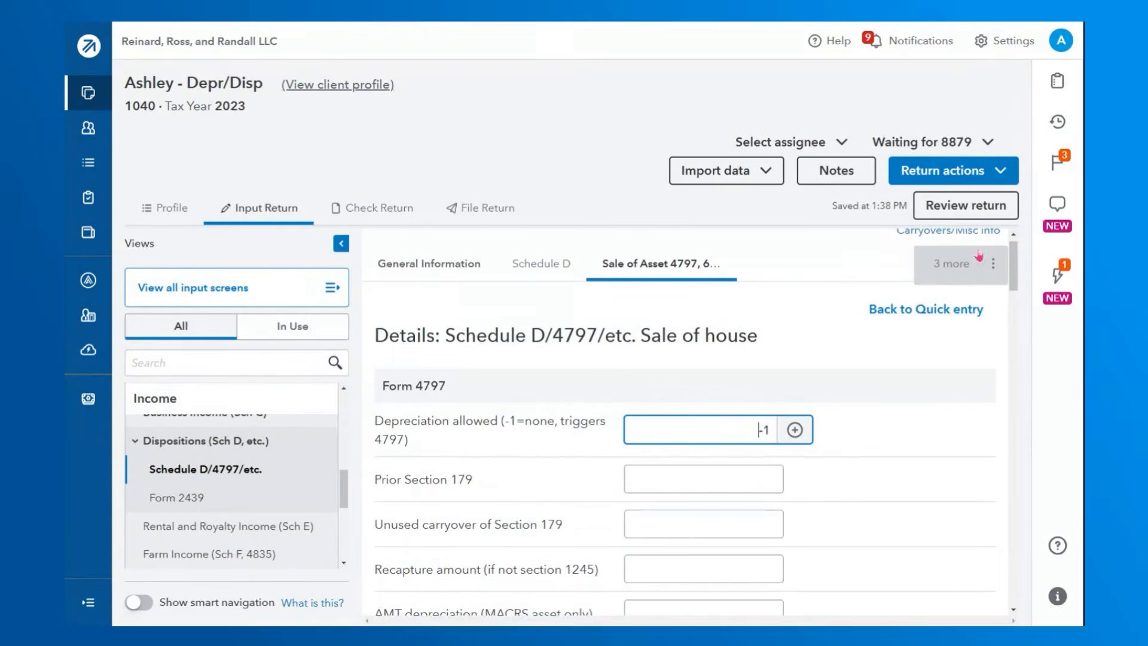
{"action": "left_click", "coordinate": [993, 267]}
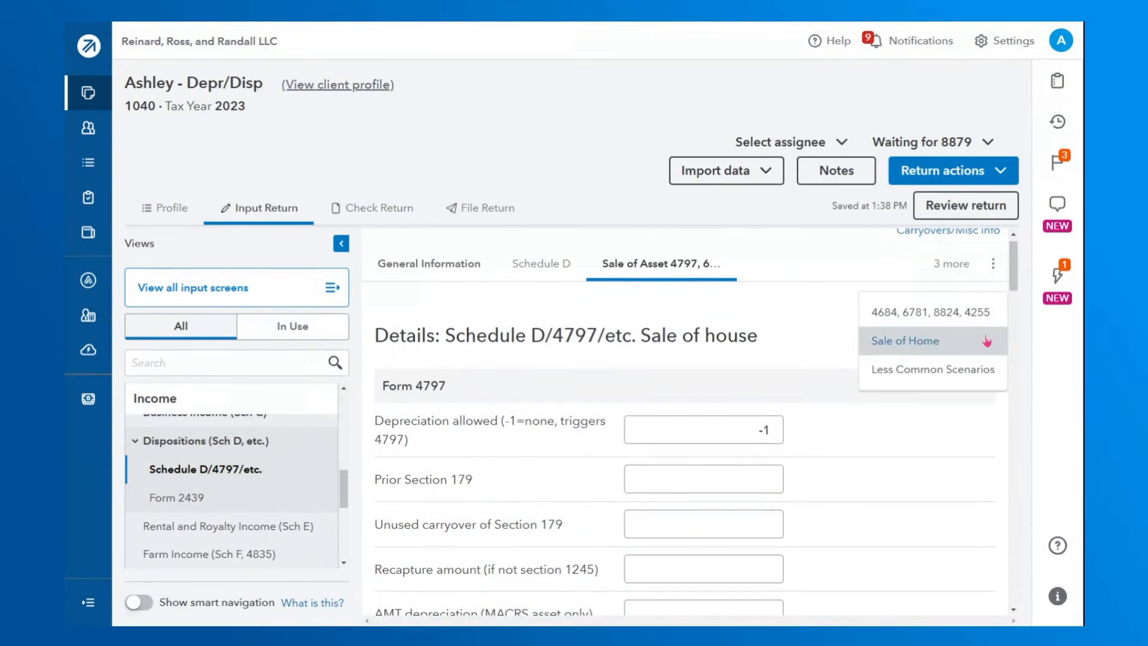
{"action": "left_click", "coordinate": [871, 265]}
{"action": "scroll", "coordinate": [897, 460], "scroll_direction": "up", "scroll_amount": 1}
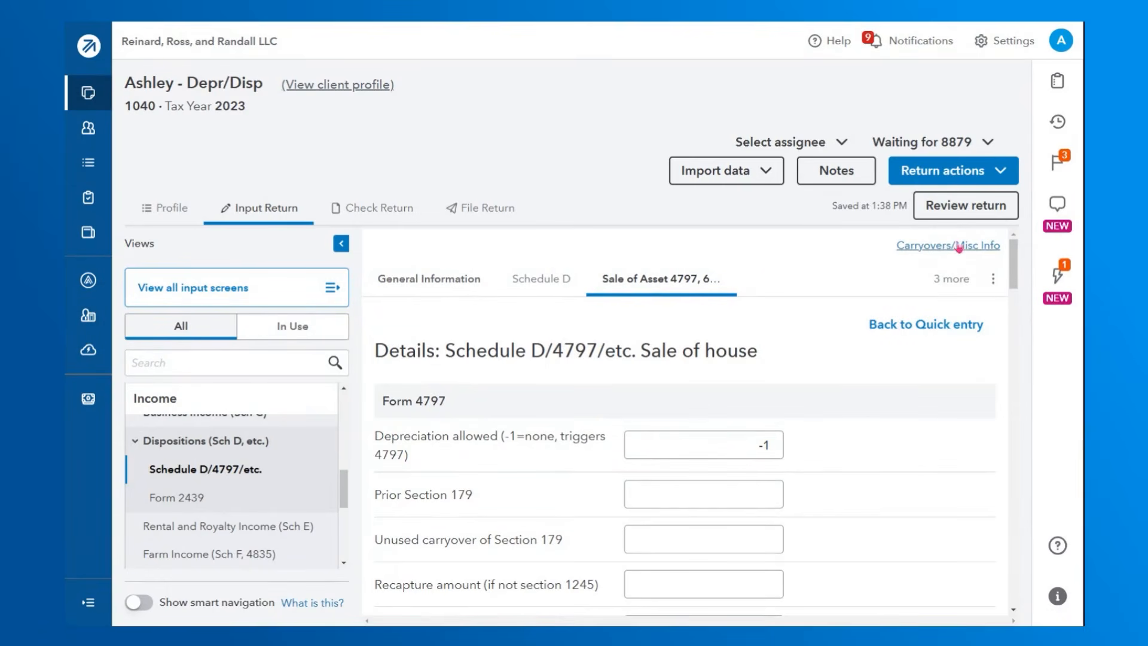
{"action": "left_click", "coordinate": [936, 326]}
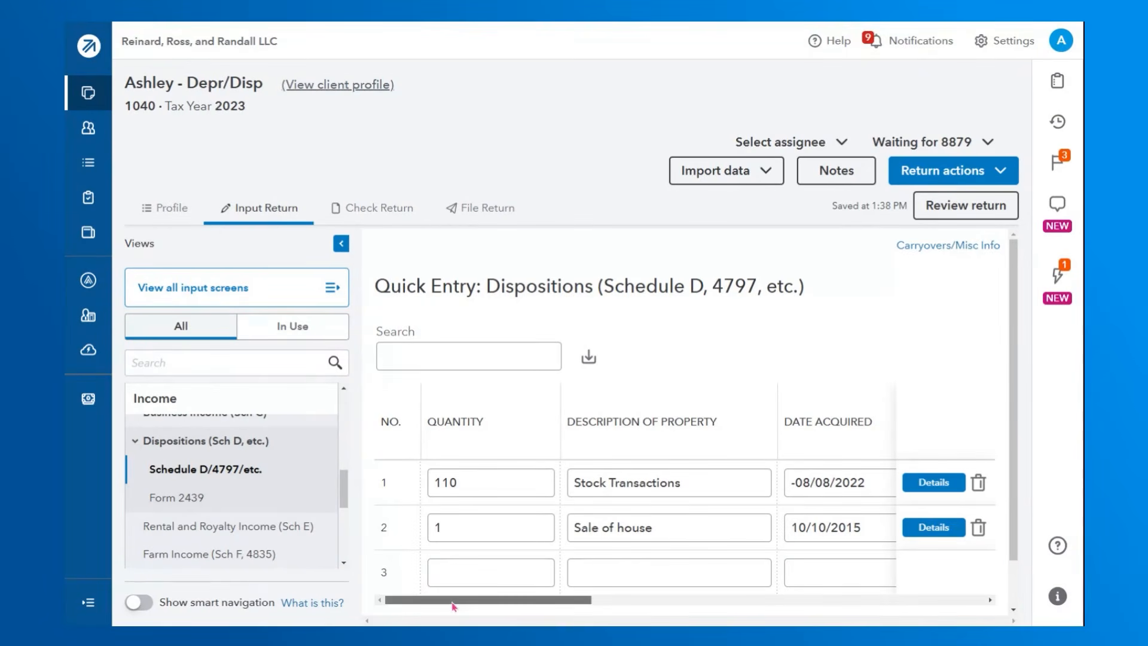
- Examine the Quick Entry's wash sale, basis reporting, attached statement and expense columns, and open the Stock Transactions details
{"action": "left_click_drag", "start_coordinate": [517, 606], "coordinate": [604, 609]}
{"action": "left_click_drag", "start_coordinate": [718, 599], "coordinate": [840, 599]}
{"action": "left_click", "coordinate": [703, 536]}
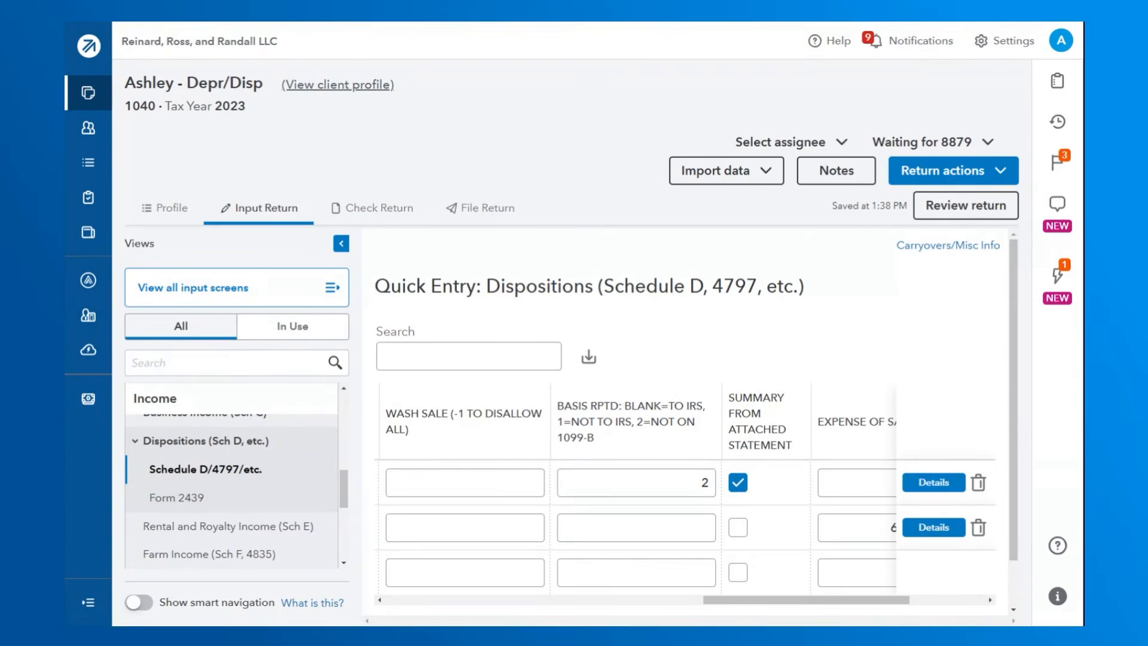
{"action": "left_click_drag", "start_coordinate": [816, 601], "coordinate": [892, 605]}
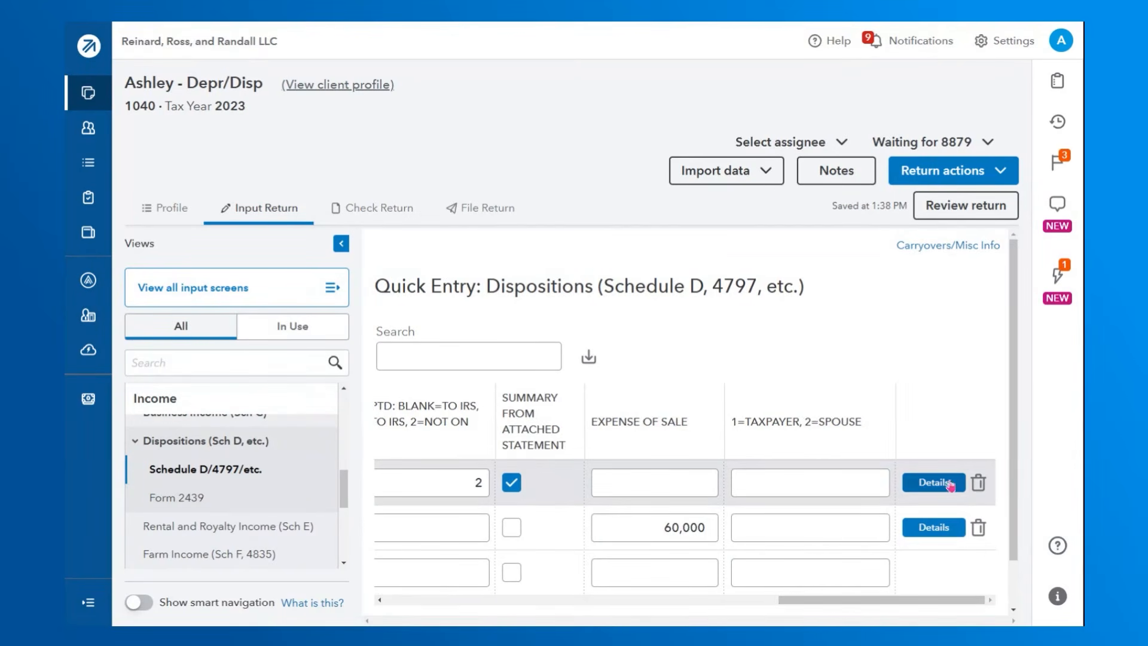
{"action": "left_click", "coordinate": [950, 484]}
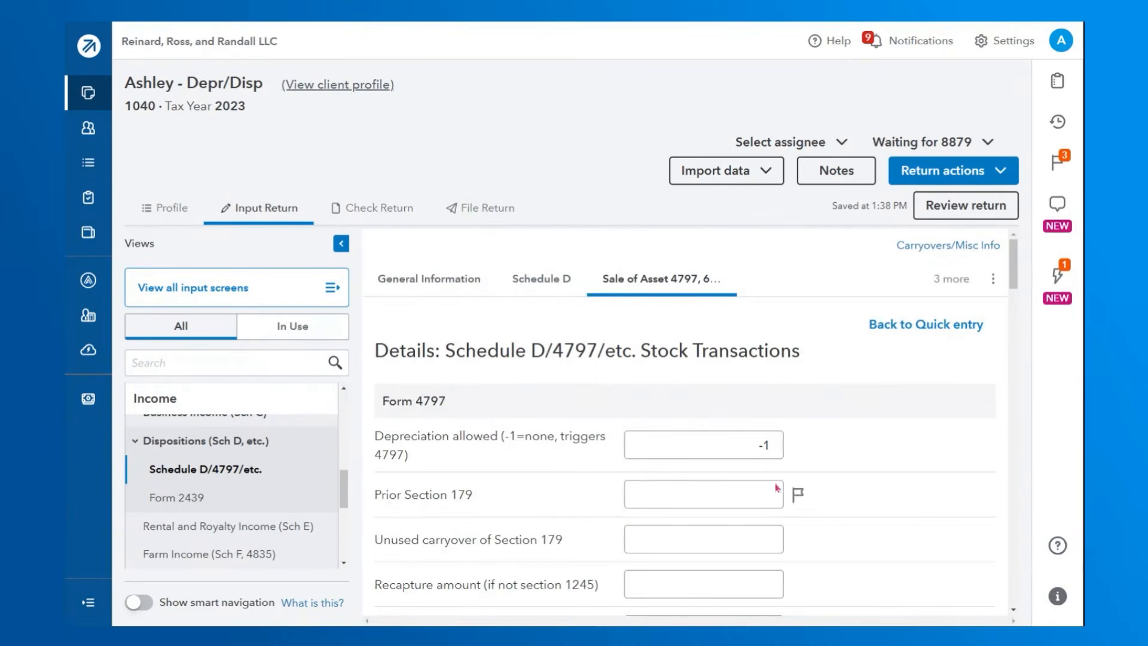
- Examine the Stock Transactions general information, including quantity, dates, sales price, basis, sale expenses, holding period override and tax treatment options
{"action": "left_click", "coordinate": [426, 278]}
{"action": "scroll", "coordinate": [691, 409], "scroll_direction": "down", "scroll_amount": 1}
{"action": "scroll", "coordinate": [690, 409], "scroll_direction": "down", "scroll_amount": 4}
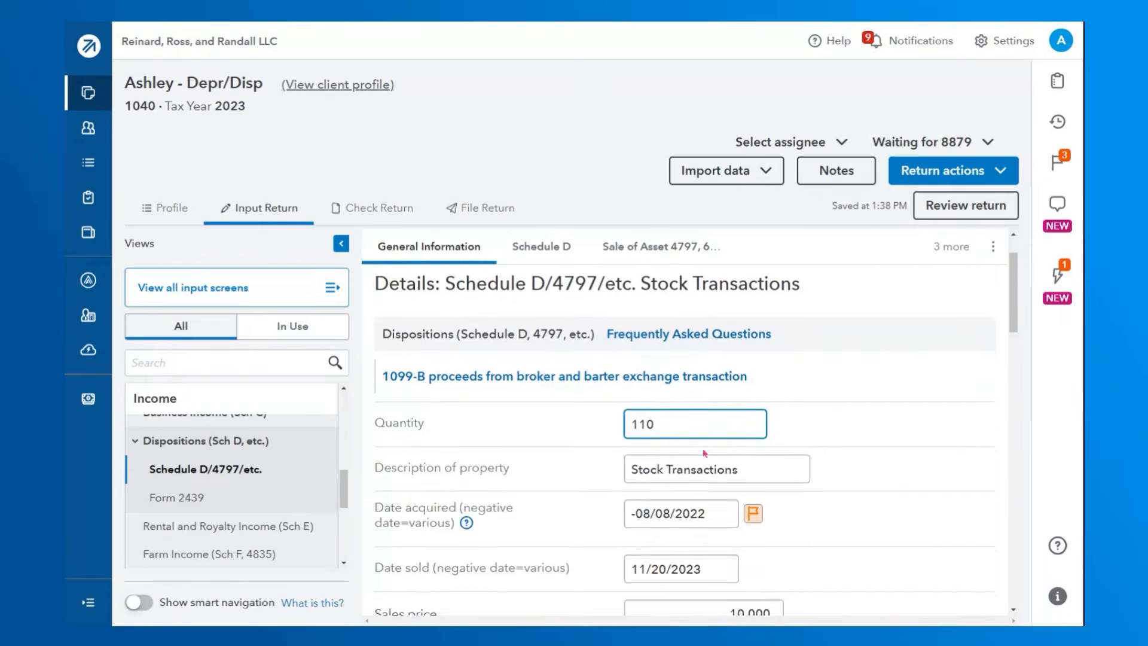
{"action": "scroll", "coordinate": [710, 451], "scroll_direction": "up", "scroll_amount": 1}
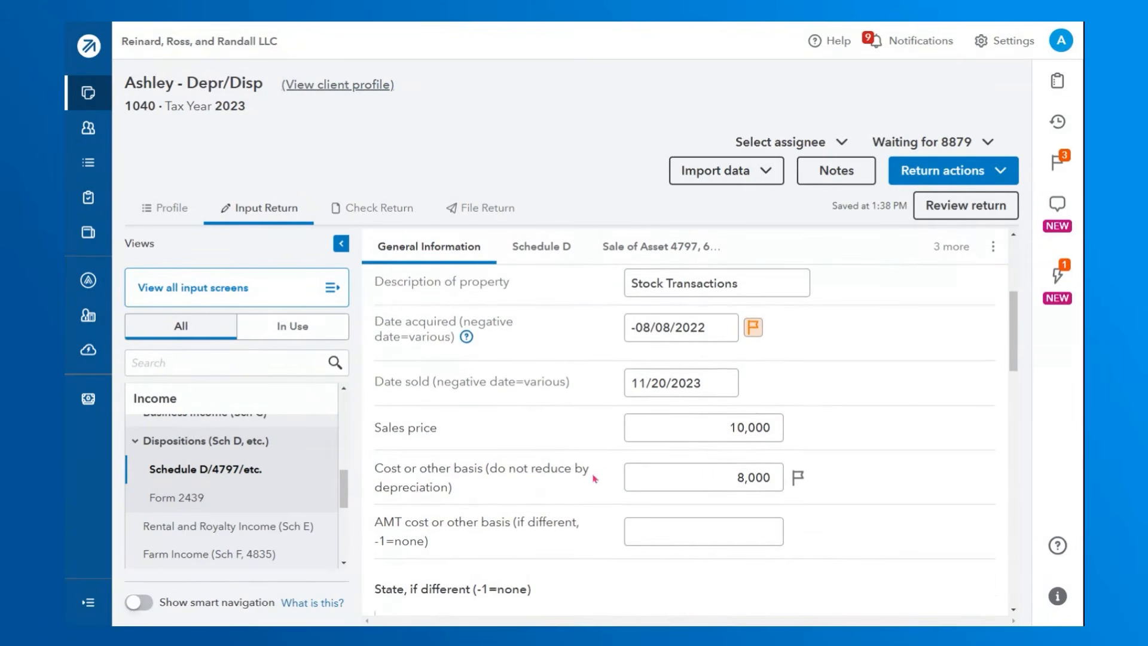
{"action": "scroll", "coordinate": [570, 516], "scroll_direction": "down", "scroll_amount": 9}
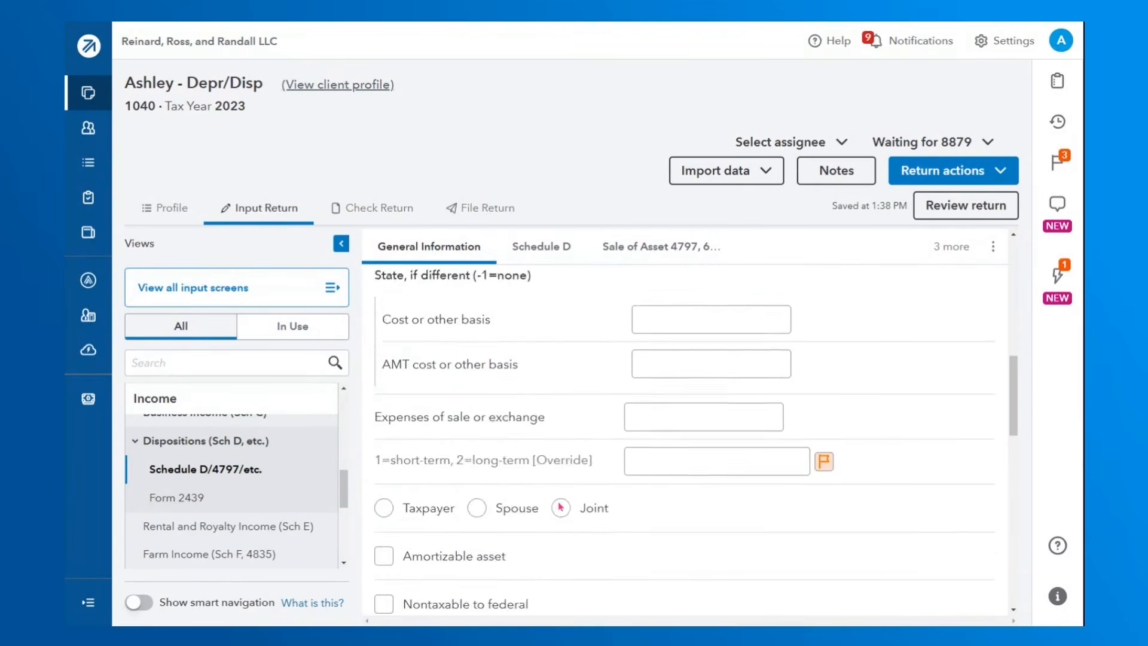
{"action": "scroll", "coordinate": [565, 512], "scroll_direction": "up", "scroll_amount": 2}
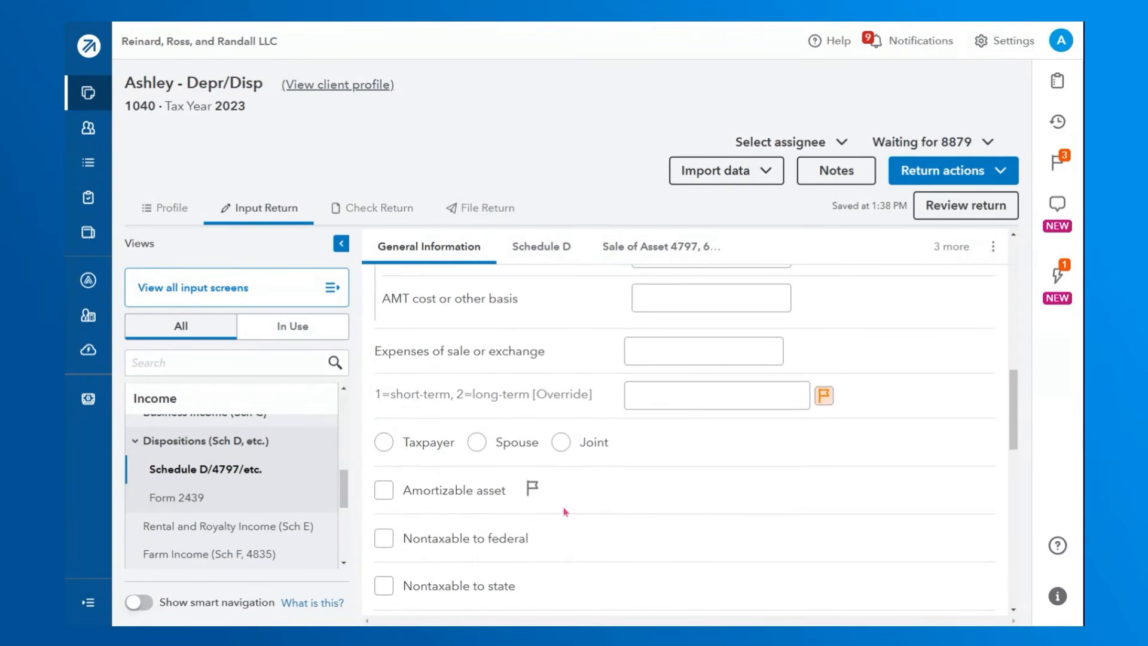
{"action": "scroll", "coordinate": [637, 493], "scroll_direction": "up", "scroll_amount": 7}
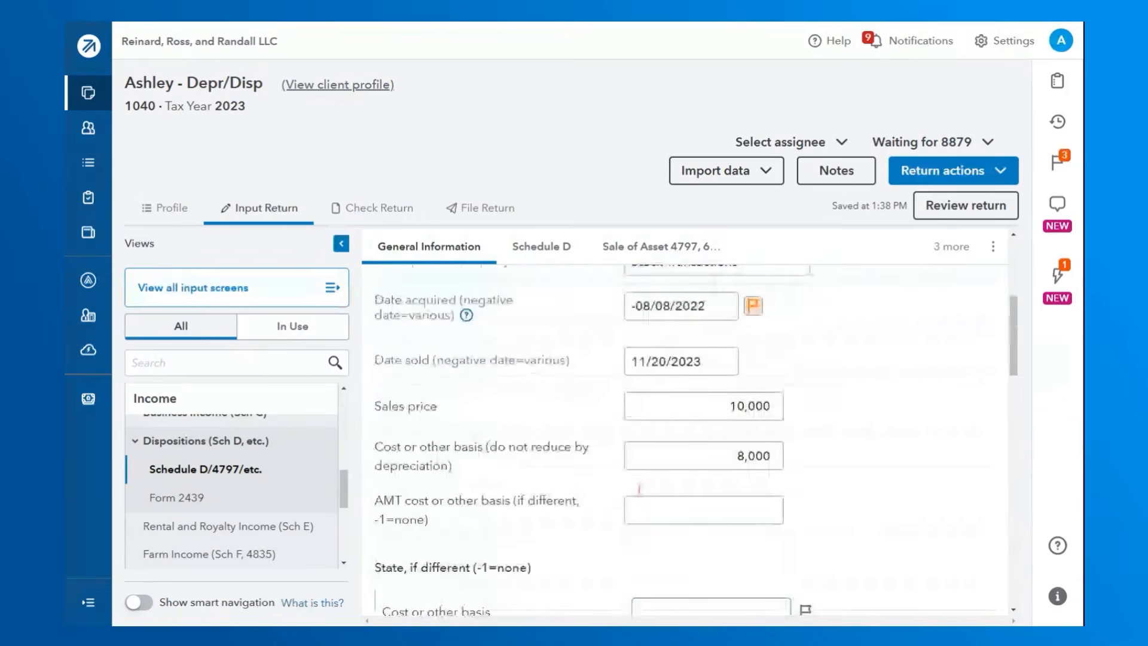
{"action": "scroll", "coordinate": [638, 489], "scroll_direction": "up", "scroll_amount": 2}
- Enter the Stock Transactions date sold as the negative date -11/20/2023 to mark it as various
{"action": "left_click", "coordinate": [675, 469]}
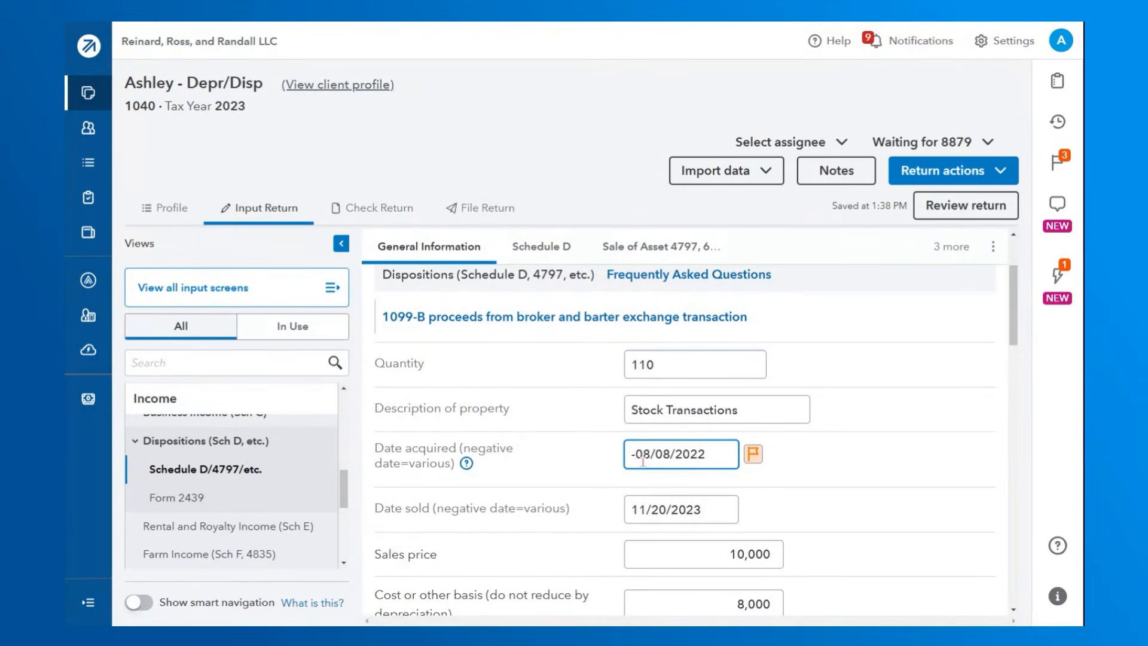
{"action": "left_click", "coordinate": [627, 508]}
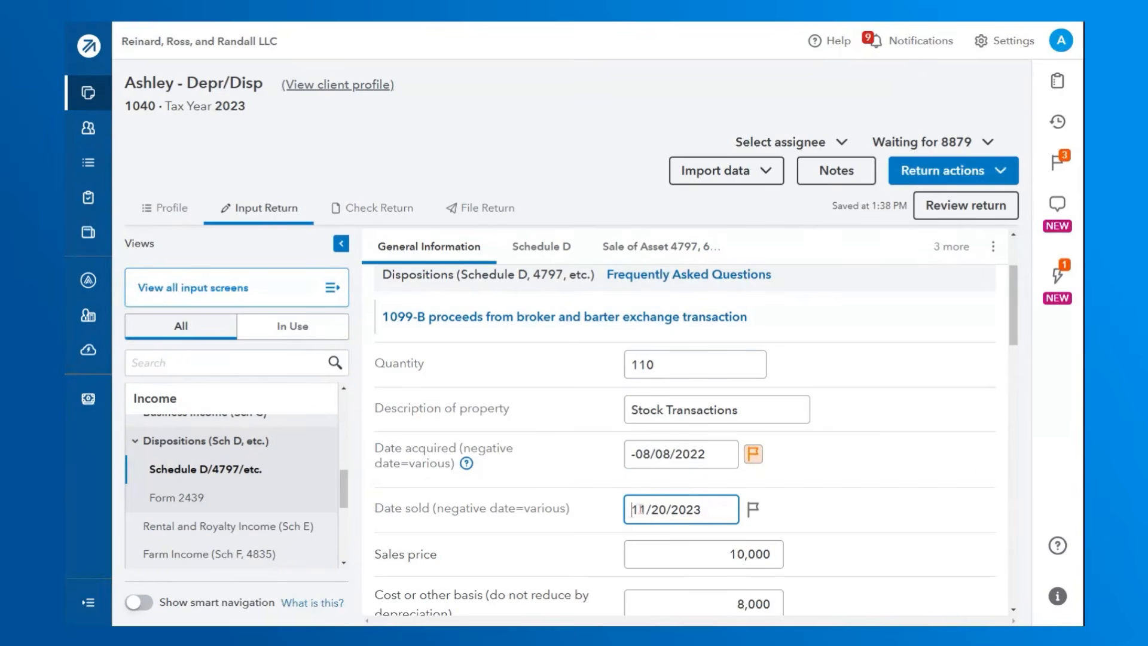
{"action": "type", "text": "-"}
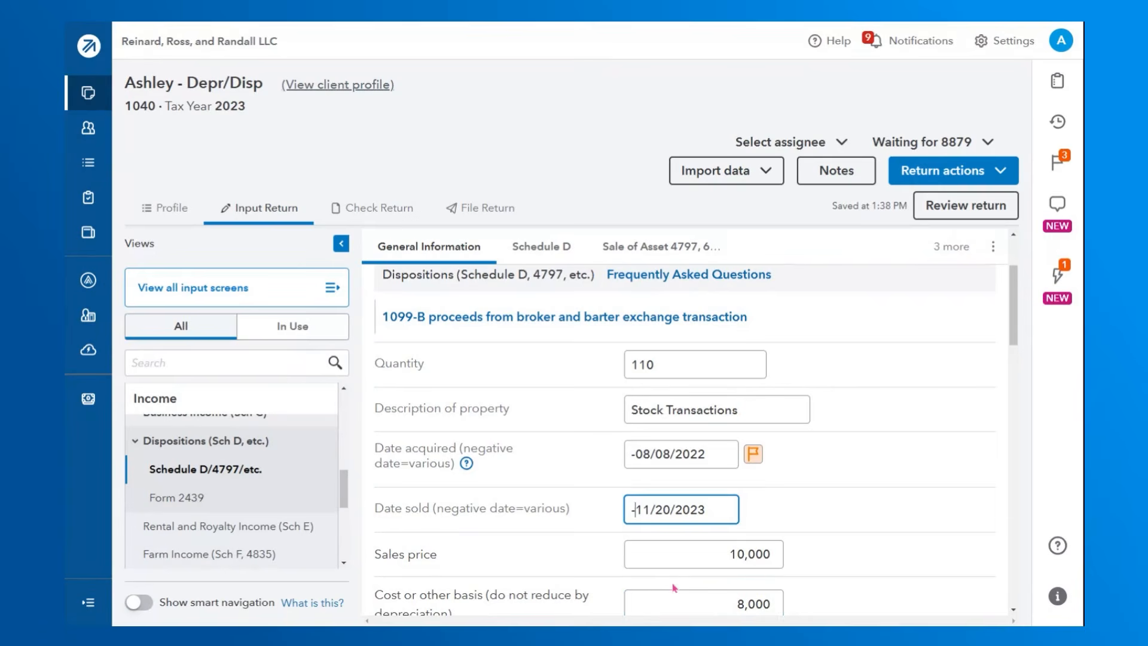
- Check the Stock Transactions basis, expenses and short-term/long-term override fields, and return to the dispositions Quick Entry
{"action": "scroll", "coordinate": [650, 474], "scroll_direction": "down", "scroll_amount": 3}
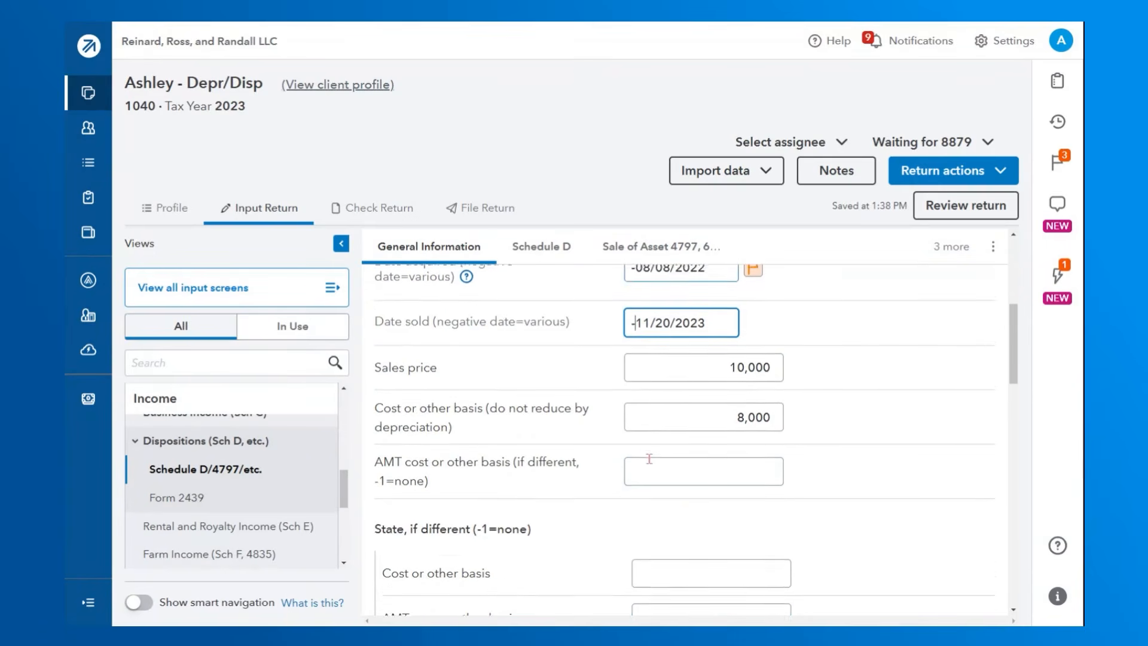
{"action": "scroll", "coordinate": [651, 443], "scroll_direction": "down", "scroll_amount": 1}
{"action": "scroll", "coordinate": [651, 440], "scroll_direction": "down", "scroll_amount": 3}
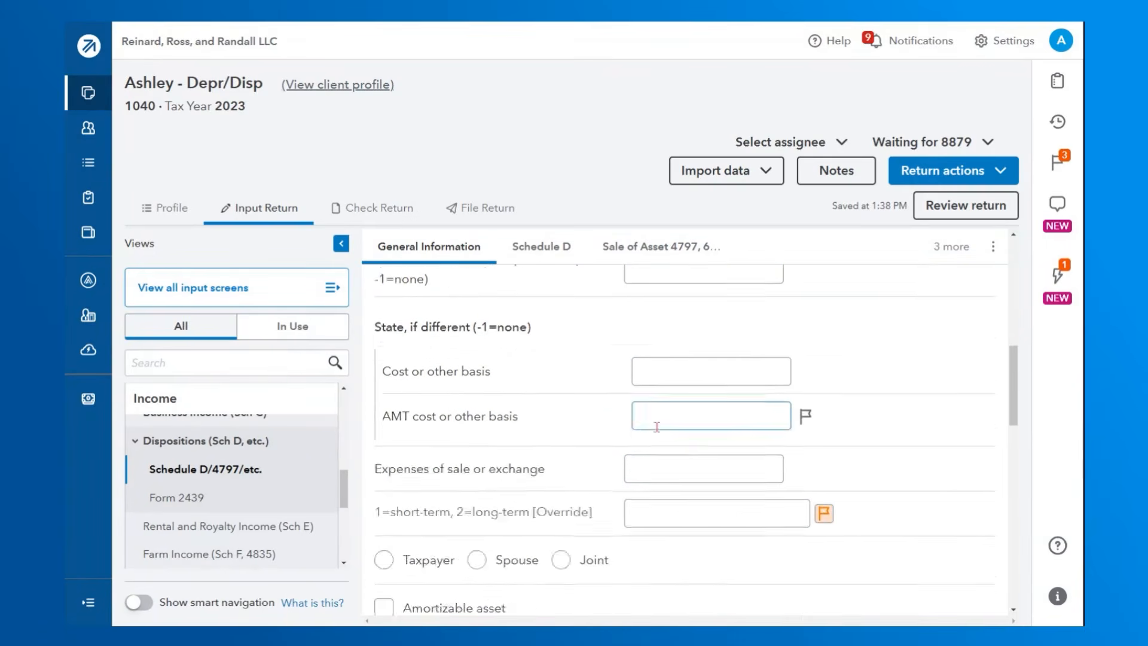
{"action": "left_click", "coordinate": [729, 465]}
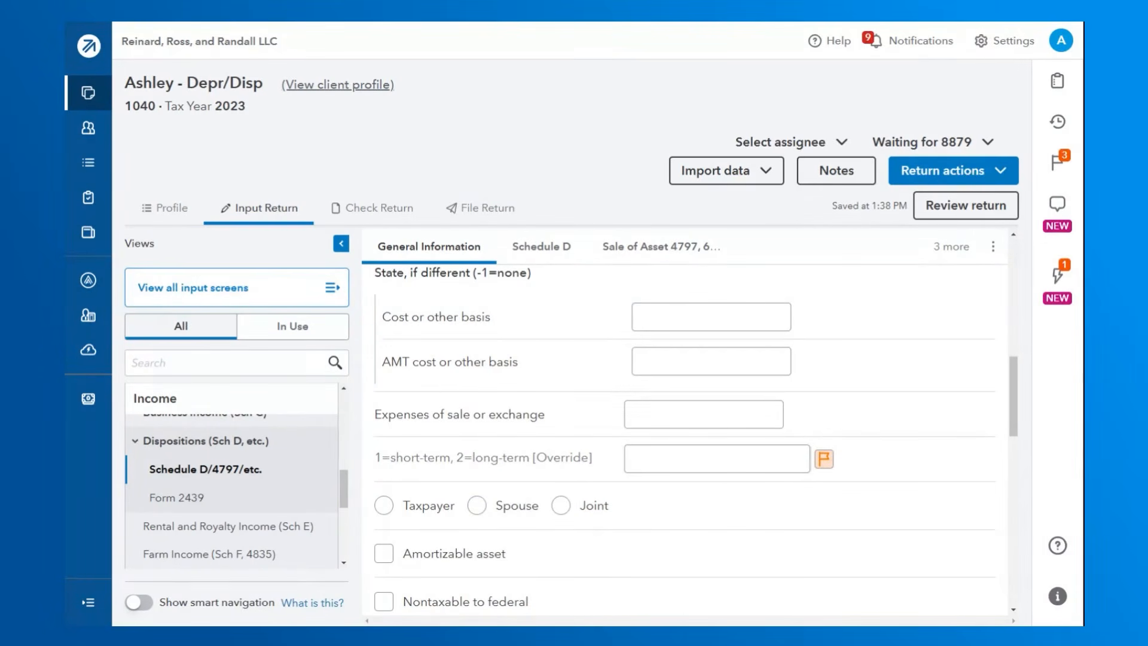
{"action": "scroll", "coordinate": [780, 453], "scroll_direction": "up", "scroll_amount": 8}
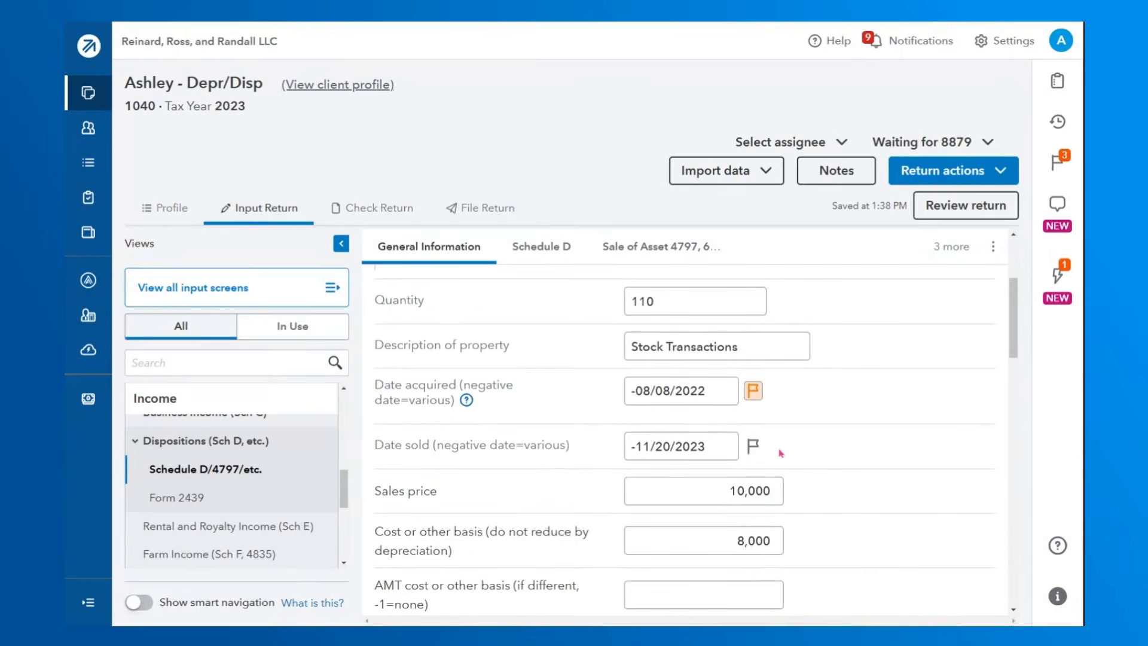
{"action": "scroll", "coordinate": [780, 453], "scroll_direction": "up", "scroll_amount": 2}
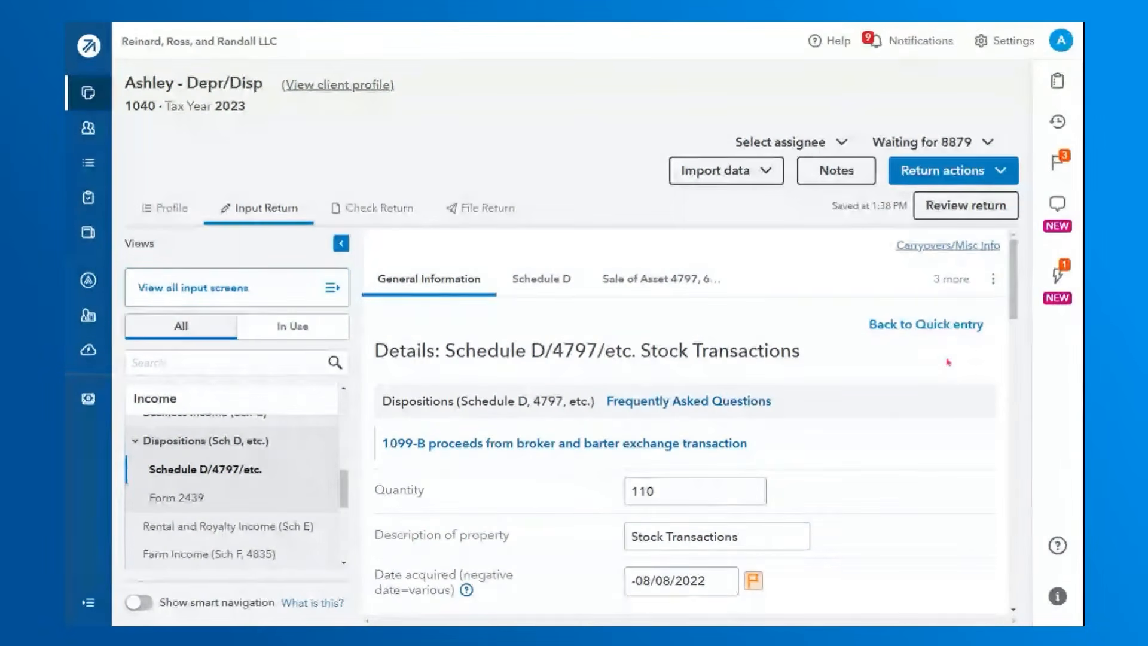
{"action": "left_click", "coordinate": [933, 325]}
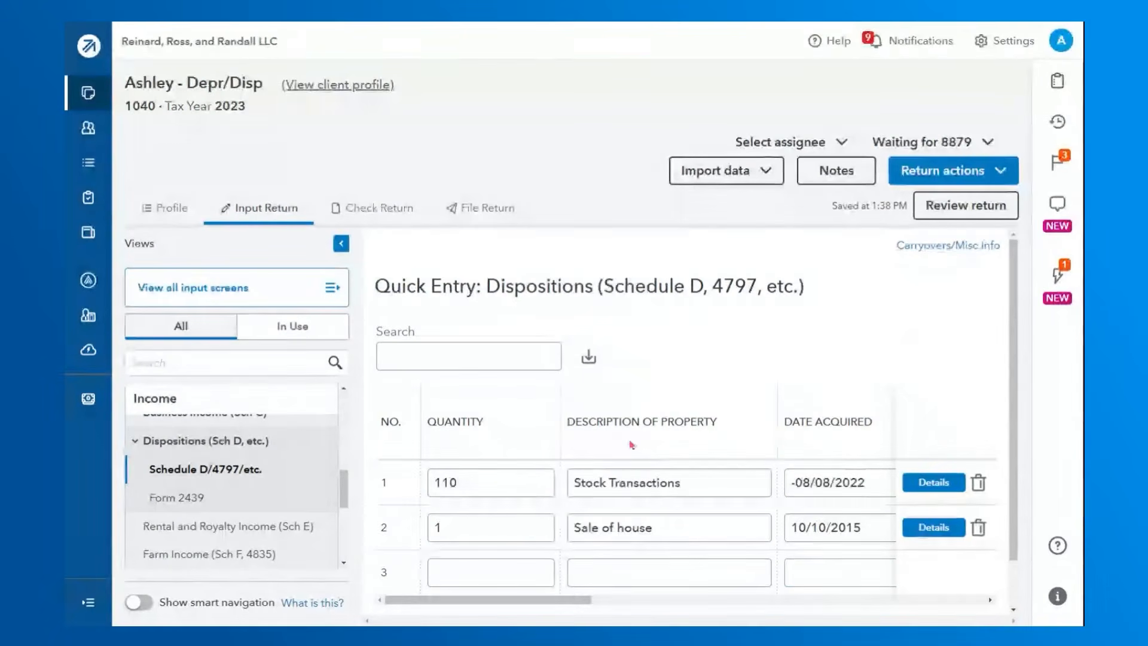
- In the Schedule D carryovers and miscellaneous info, set the Print all assets on Form 8949 override to 1 (yes)
{"action": "left_click", "coordinate": [951, 255]}
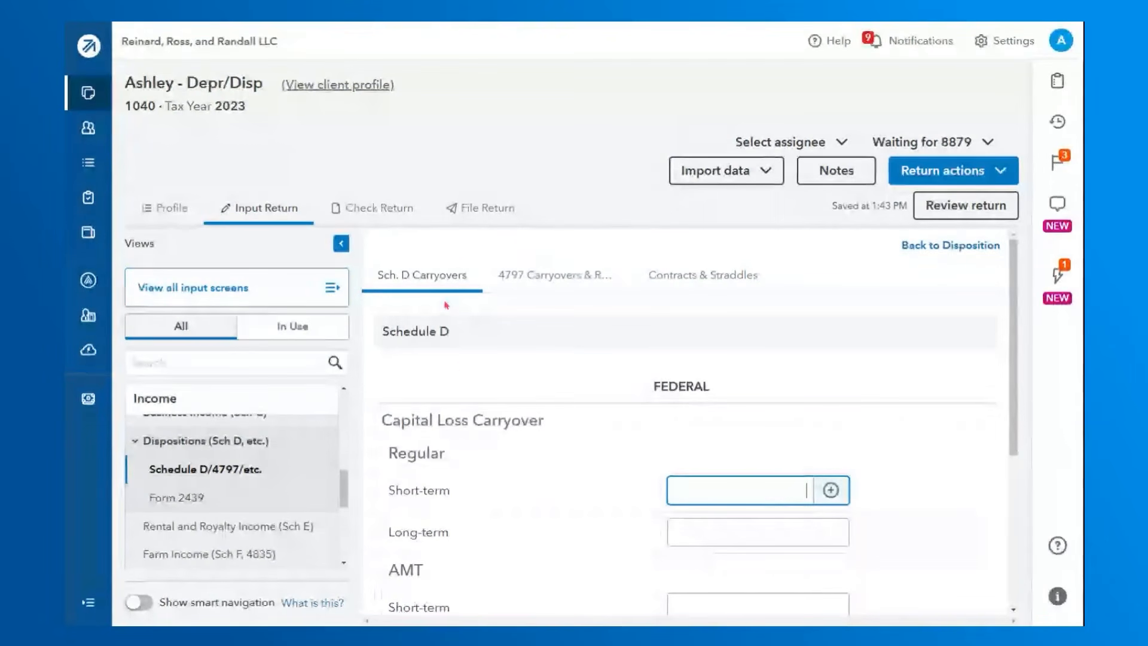
{"action": "scroll", "coordinate": [793, 430], "scroll_direction": "down", "scroll_amount": 4}
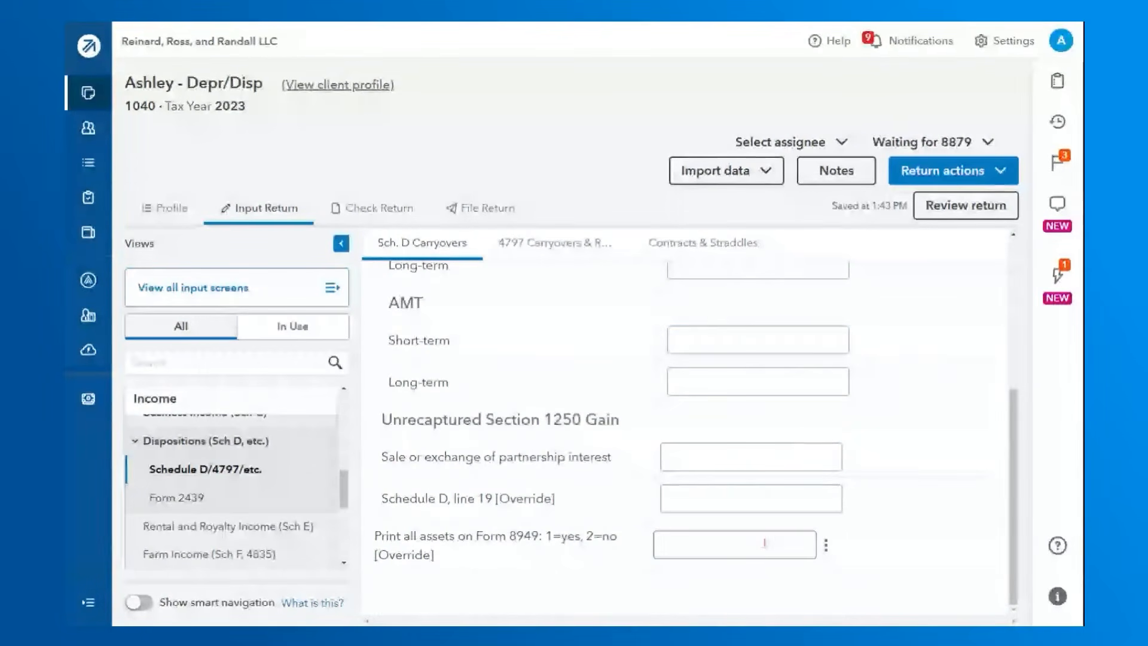
{"action": "left_click", "coordinate": [741, 547]}
{"action": "type", "text": "1"}
{"action": "left_click", "coordinate": [892, 531]}
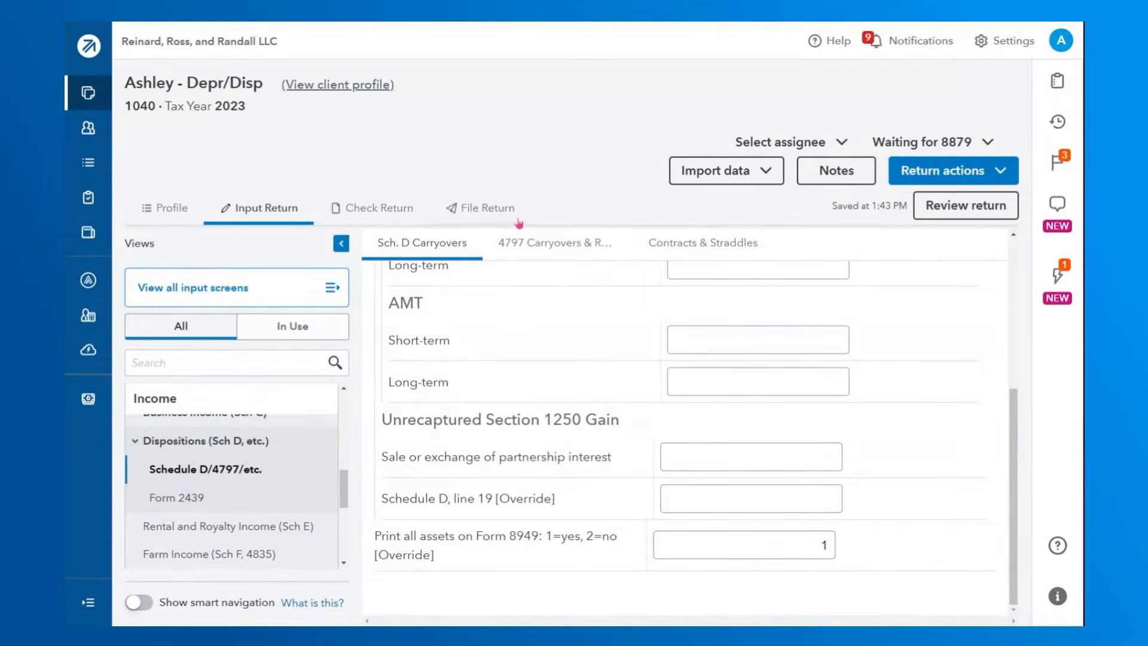
- Check the return and open the Curr Year Depr (Regular Summary) schedule among the applicable US forms
{"action": "left_click", "coordinate": [400, 223]}
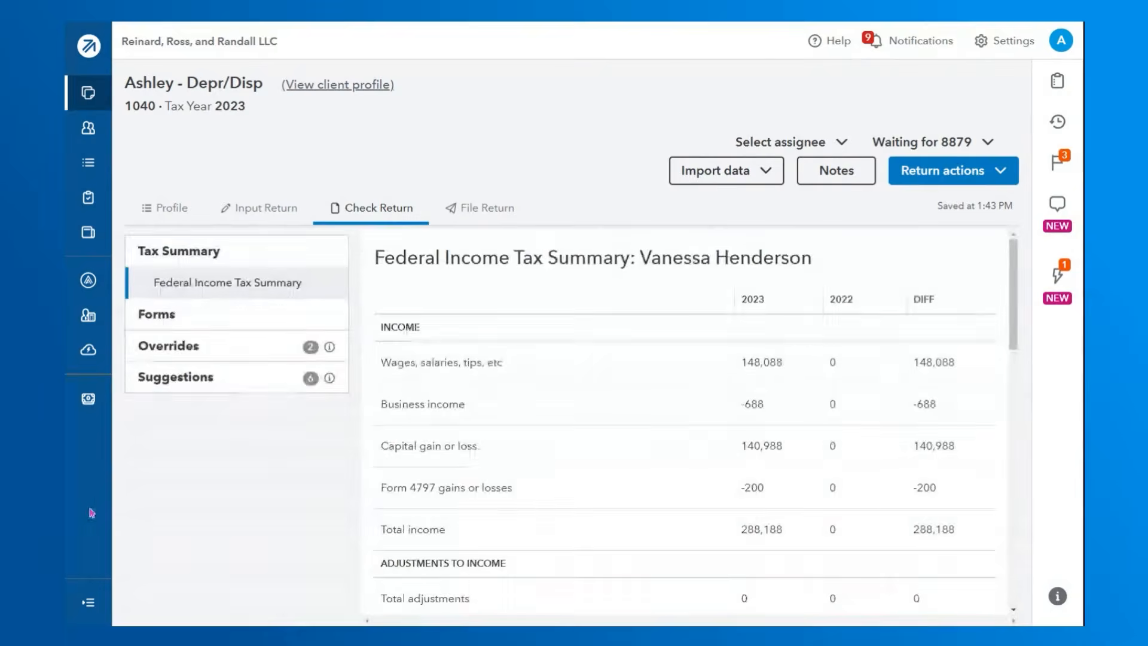
{"action": "left_click", "coordinate": [171, 315]}
{"action": "left_click", "coordinate": [209, 396]}
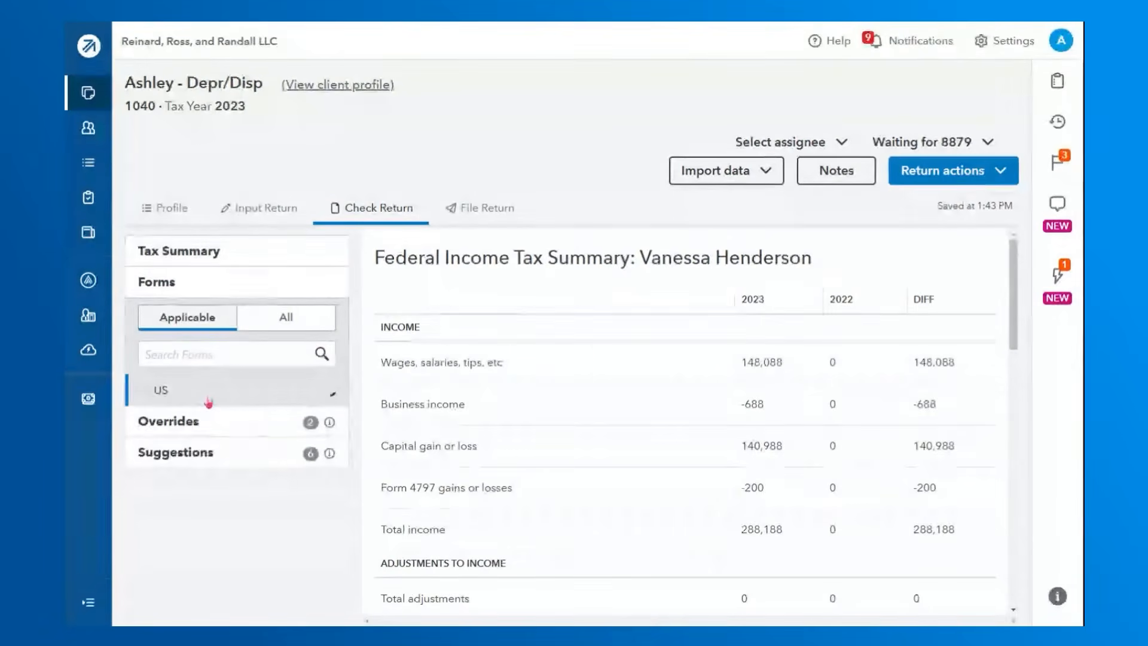
{"action": "scroll", "coordinate": [281, 391], "scroll_direction": "down", "scroll_amount": 5}
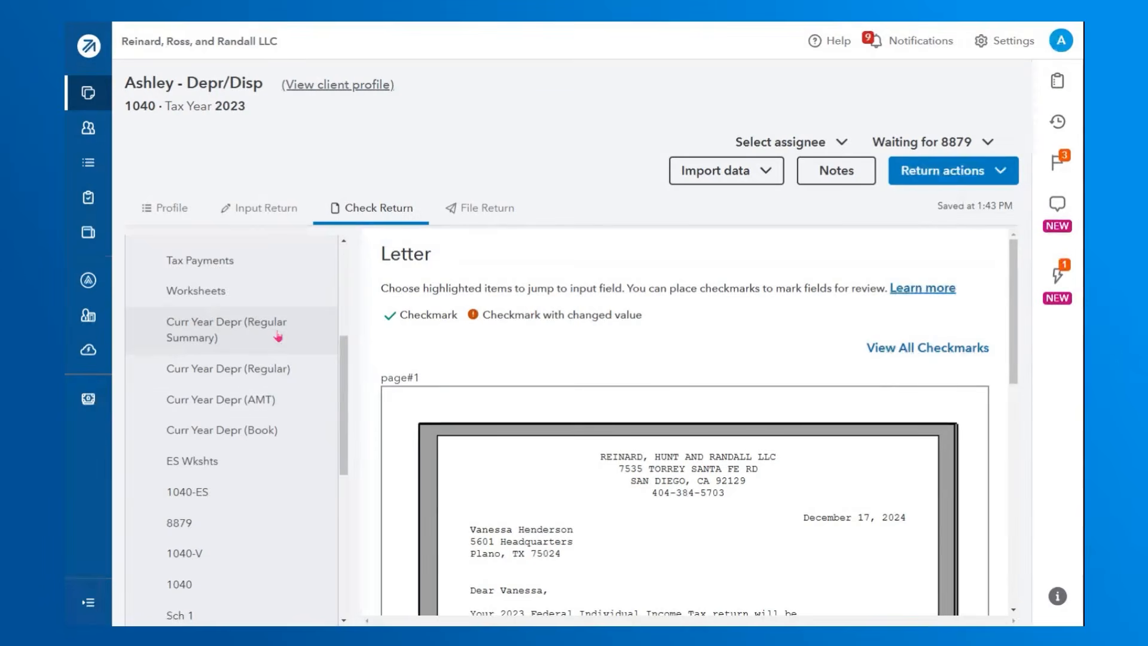
{"action": "scroll", "coordinate": [278, 336], "scroll_direction": "down", "scroll_amount": 1}
{"action": "scroll", "coordinate": [278, 337], "scroll_direction": "up", "scroll_amount": 2}
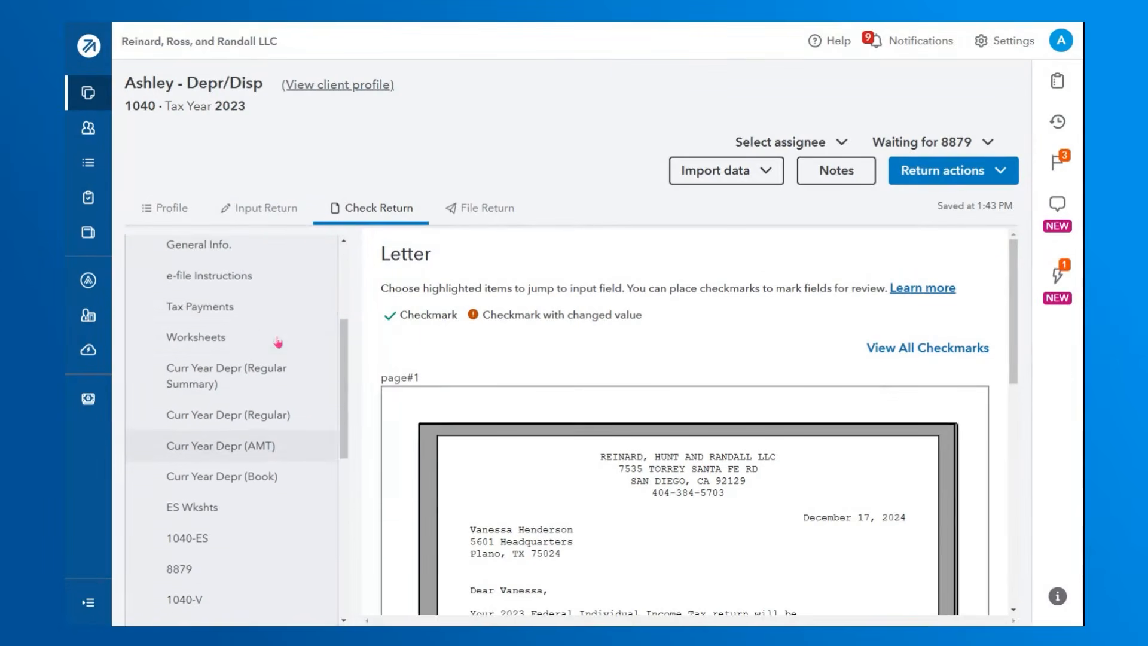
{"action": "left_click", "coordinate": [291, 404]}
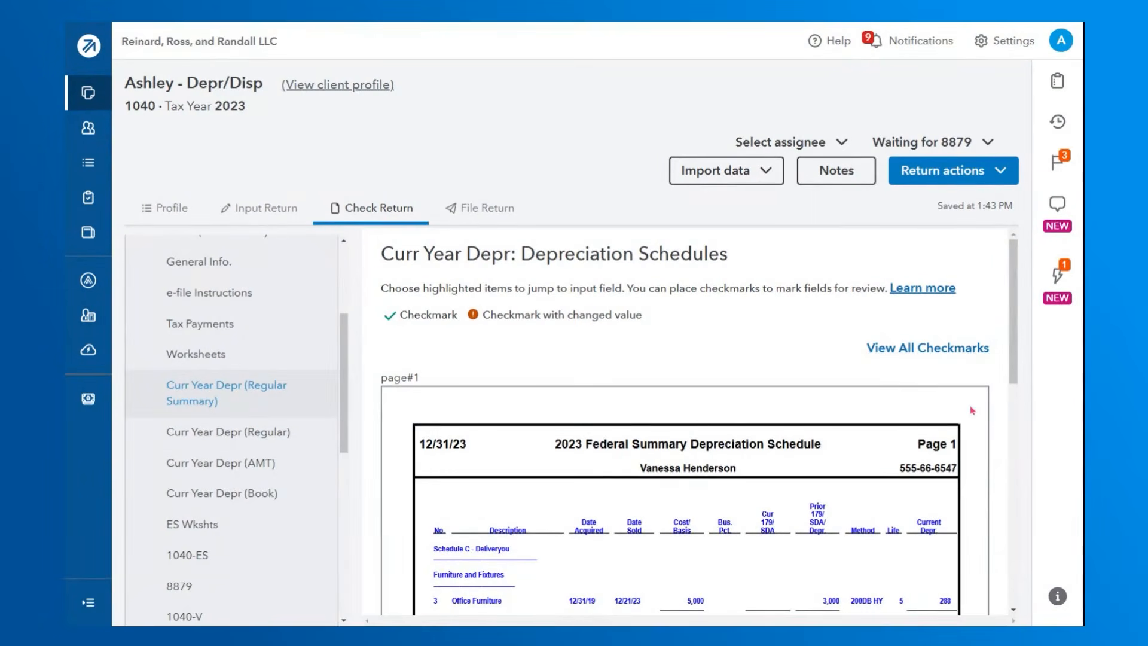
- Examine the assets, categories and depreciation totals in the Regular Summary schedule, and look through the other applicable US forms
{"action": "scroll", "coordinate": [972, 411], "scroll_direction": "down", "scroll_amount": 3}
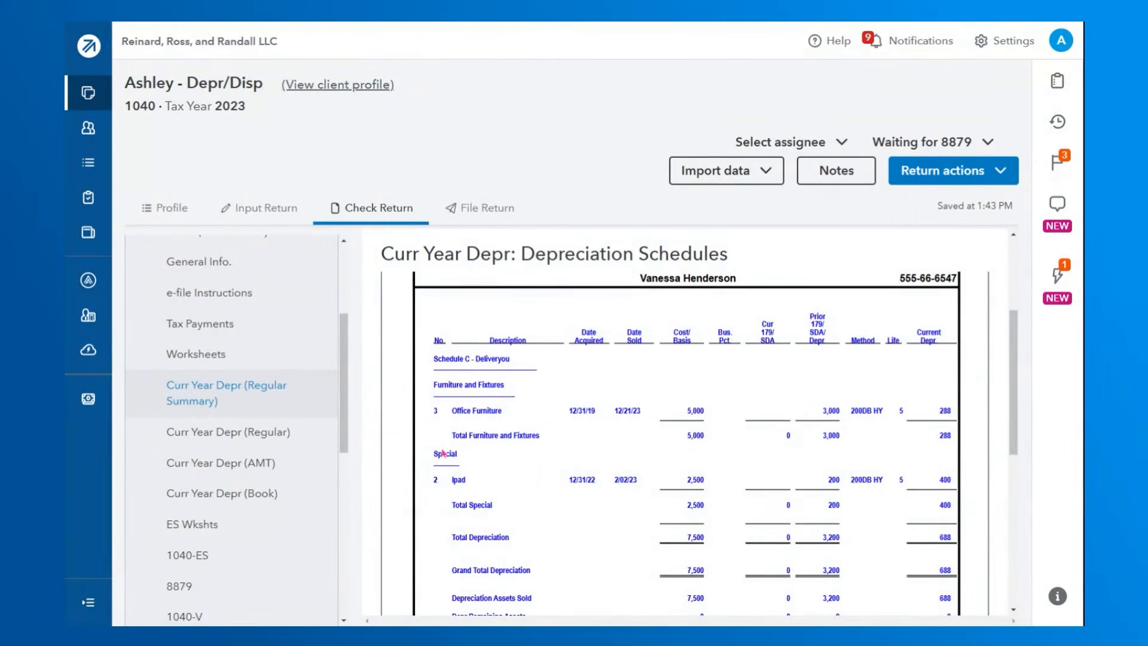
{"action": "left_click_drag", "start_coordinate": [463, 460], "coordinate": [429, 456]}
{"action": "left_click", "coordinate": [477, 459]}
{"action": "scroll", "coordinate": [477, 479], "scroll_direction": "down", "scroll_amount": 2}
{"action": "scroll", "coordinate": [477, 478], "scroll_direction": "down", "scroll_amount": 2}
{"action": "scroll", "coordinate": [477, 479], "scroll_direction": "up", "scroll_amount": 7}
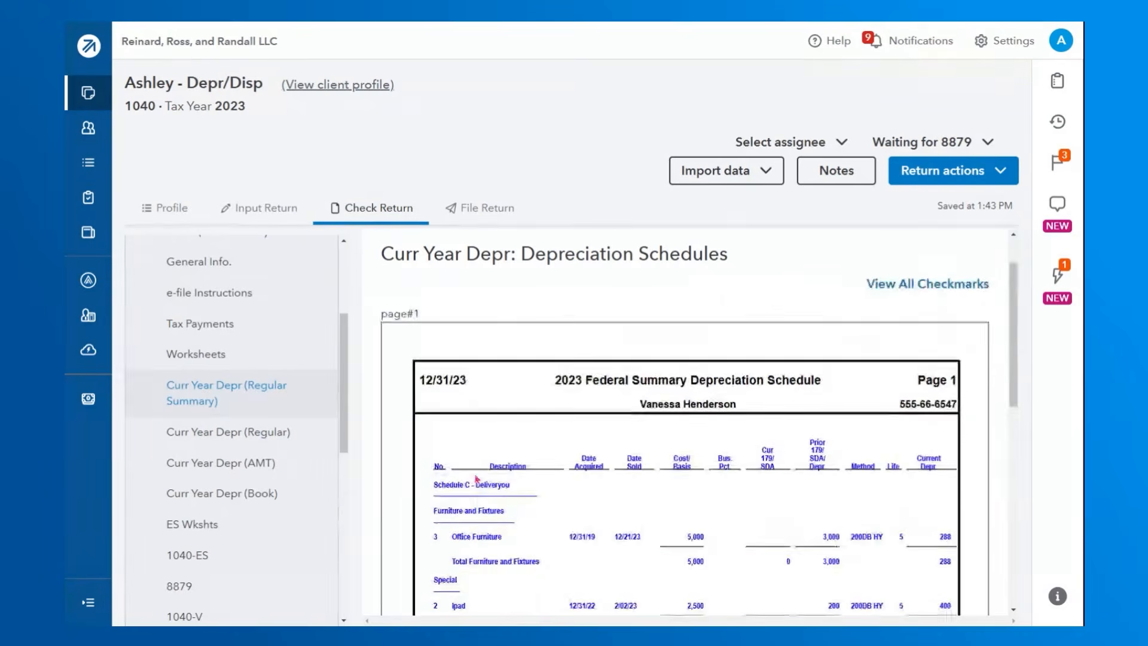
{"action": "scroll", "coordinate": [310, 474], "scroll_direction": "down", "scroll_amount": 6}
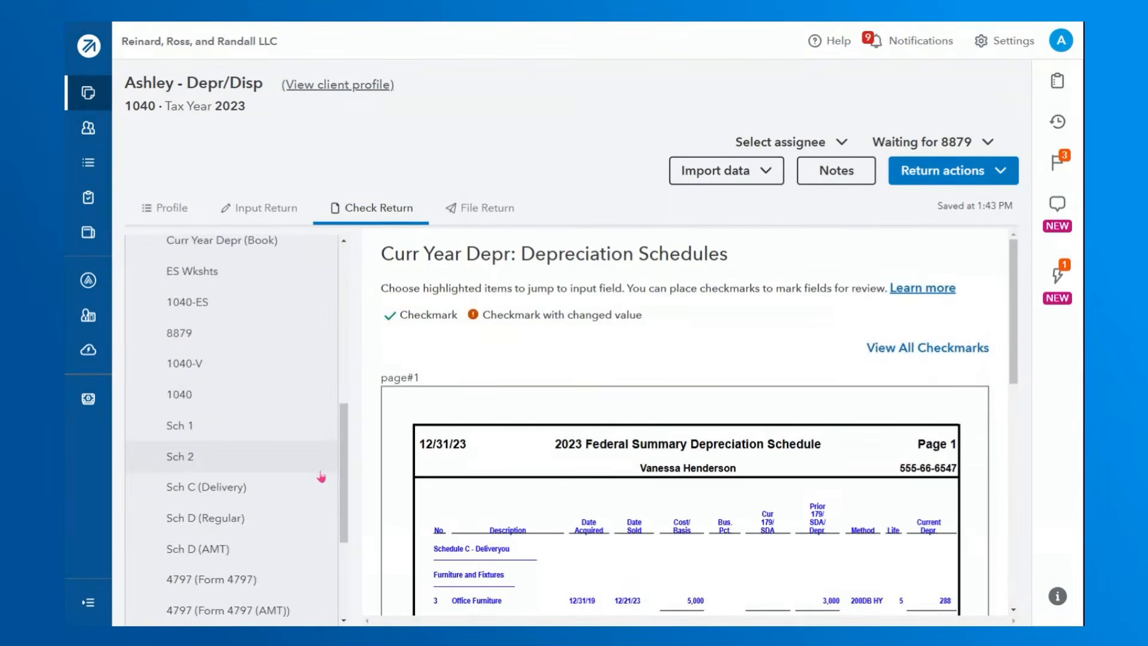
{"action": "scroll", "coordinate": [323, 487], "scroll_direction": "down", "scroll_amount": 1}
{"action": "scroll", "coordinate": [323, 499], "scroll_direction": "up", "scroll_amount": 6}
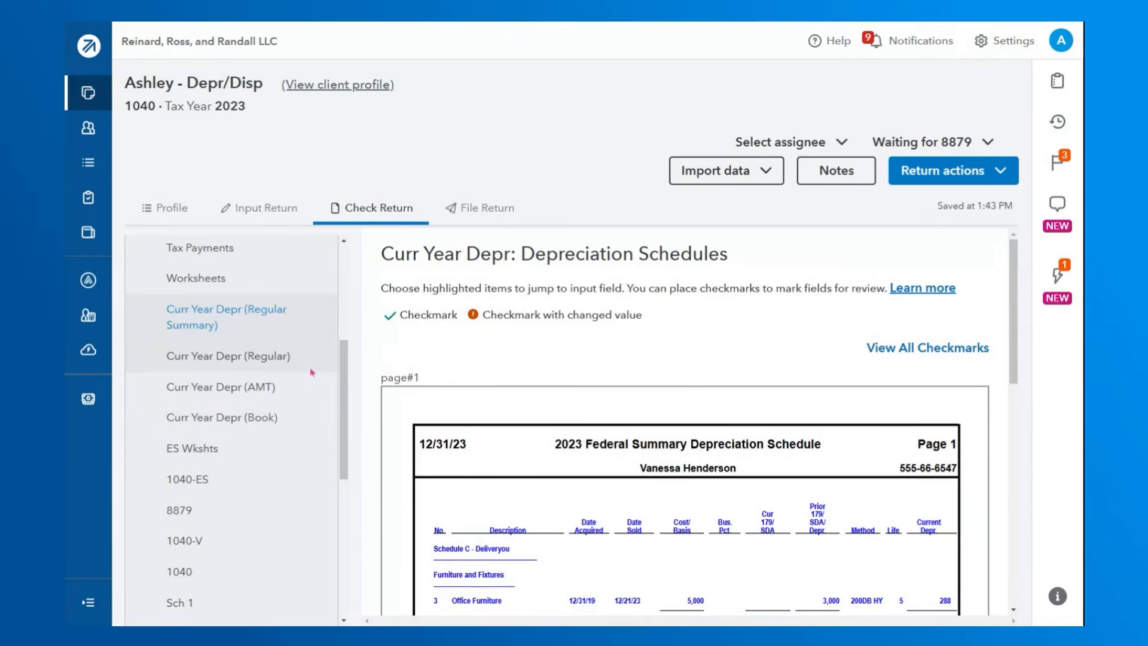
- Open the firm's Print settings for individual 1040 returns
{"action": "left_click", "coordinate": [997, 47]}
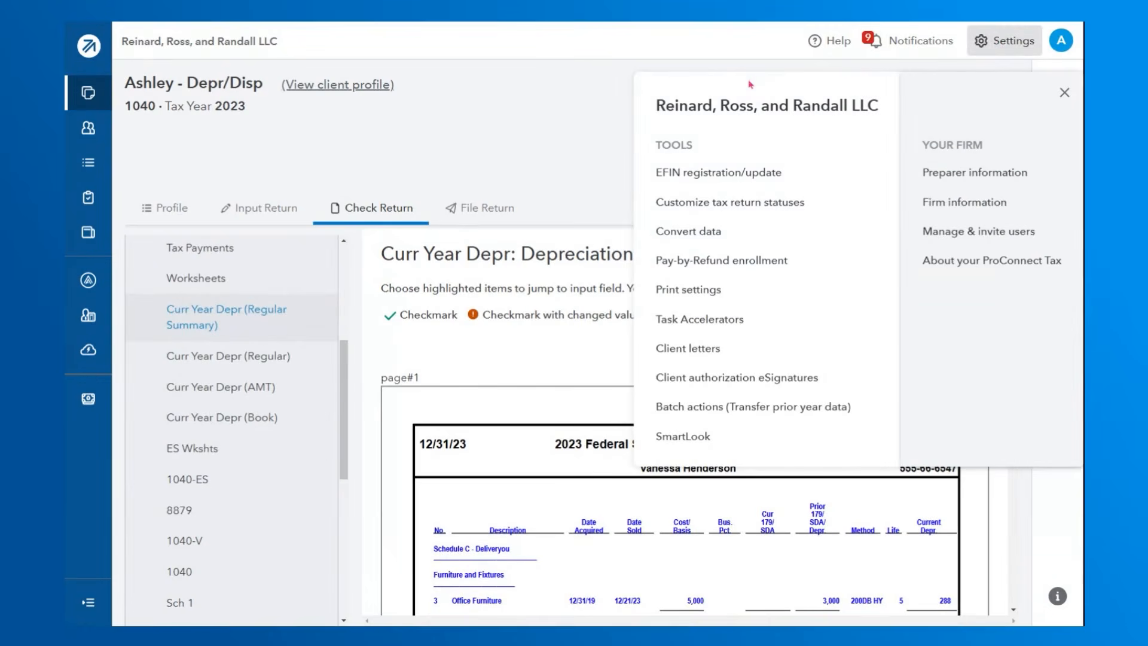
{"action": "left_click", "coordinate": [667, 293]}
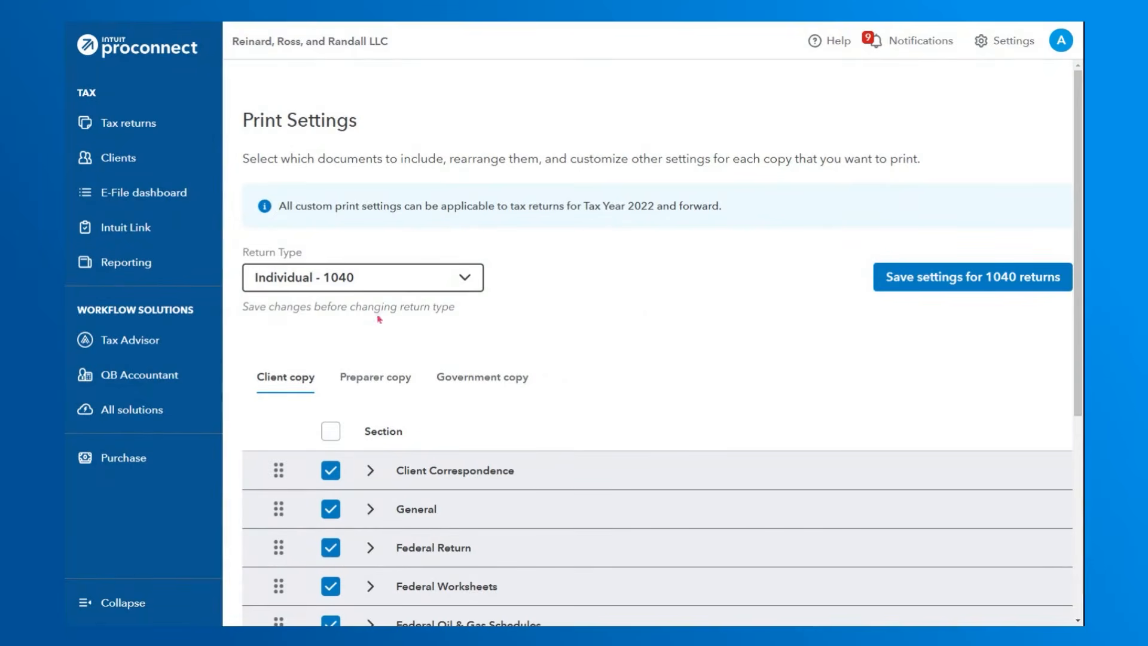
- Look through the available return types and the sections included in the Client copy for 1040 returns
{"action": "left_click", "coordinate": [347, 284]}
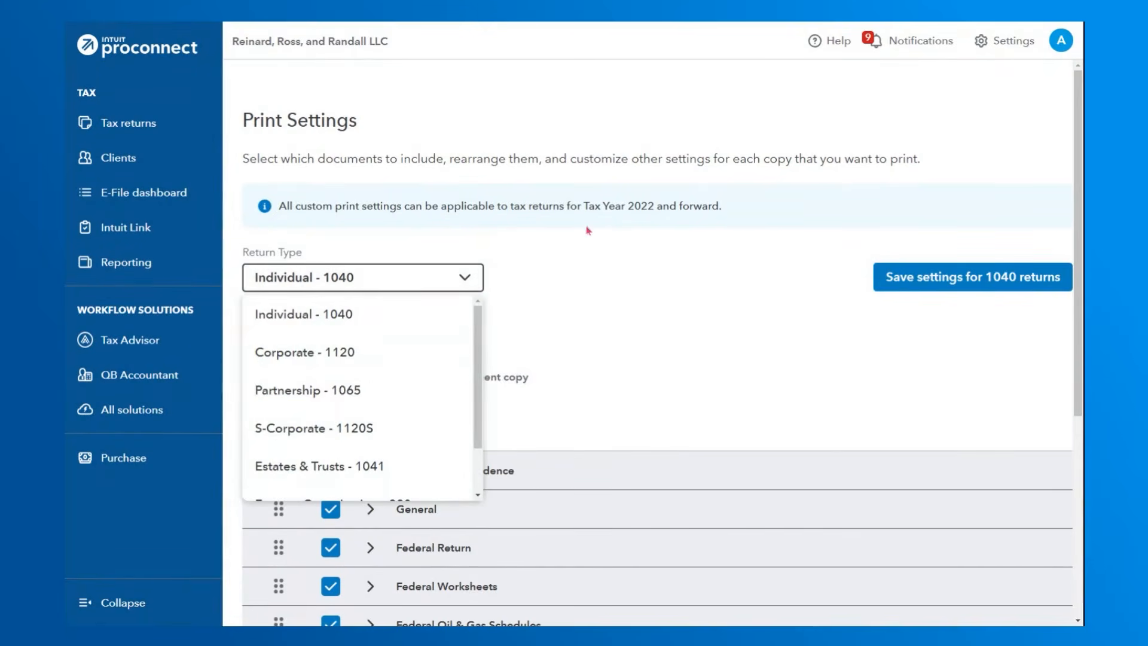
{"action": "left_click", "coordinate": [607, 272]}
{"action": "scroll", "coordinate": [530, 282], "scroll_direction": "down", "scroll_amount": 2}
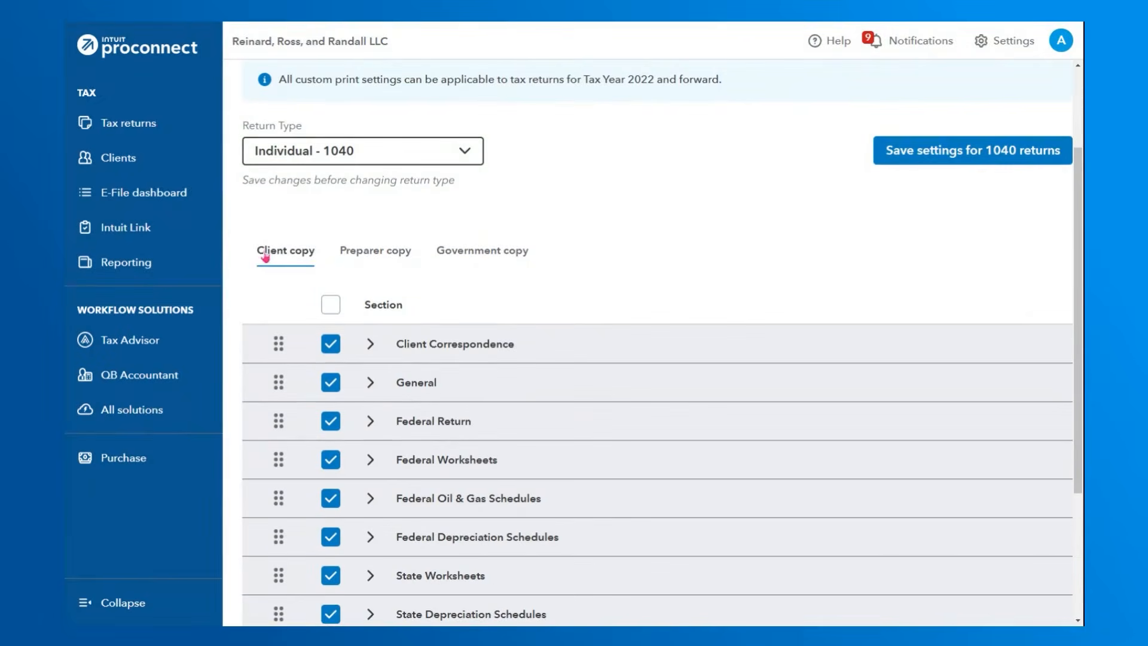
{"action": "scroll", "coordinate": [273, 299], "scroll_direction": "down", "scroll_amount": 1}
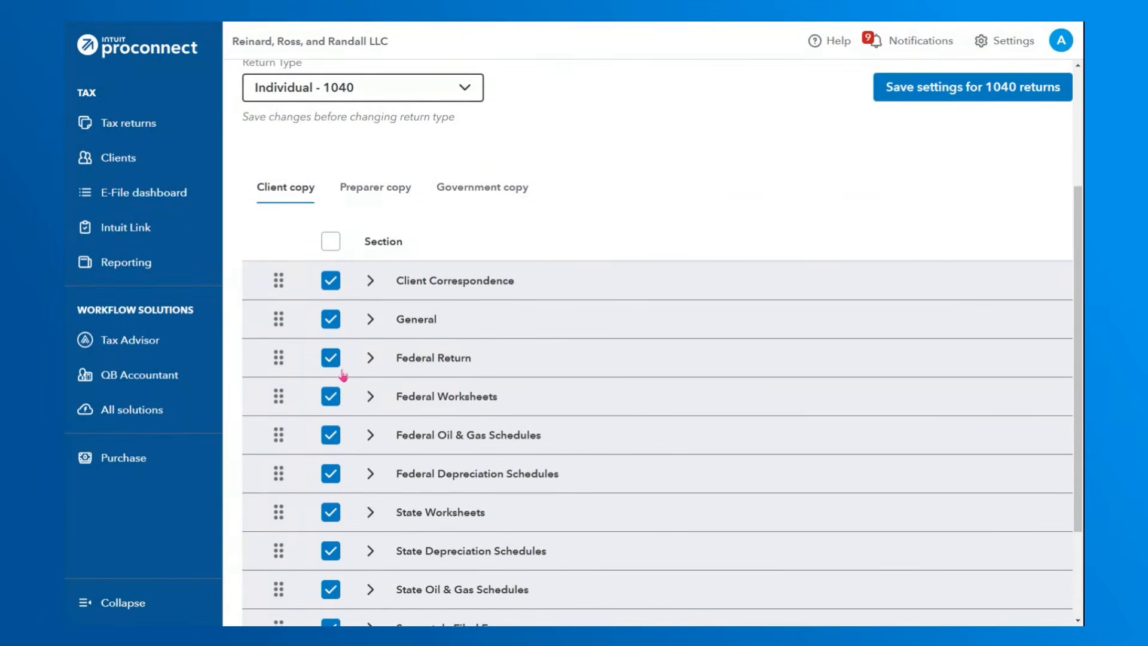
{"action": "scroll", "coordinate": [351, 374], "scroll_direction": "down", "scroll_amount": 2}
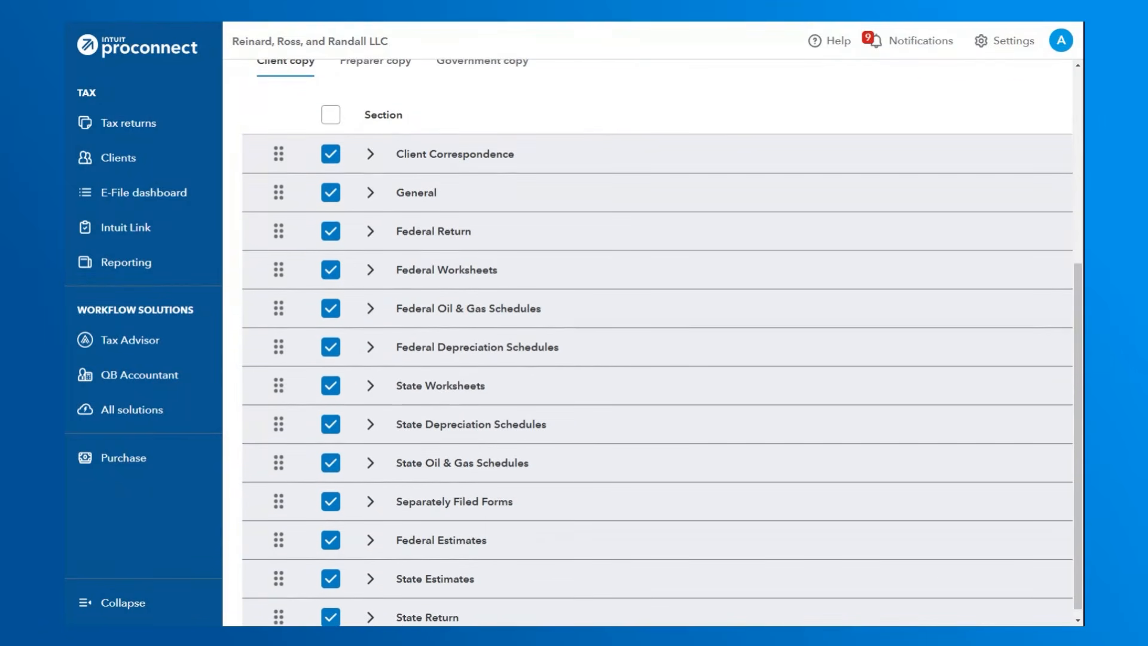
{"action": "scroll", "coordinate": [354, 374], "scroll_direction": "down", "scroll_amount": 1}
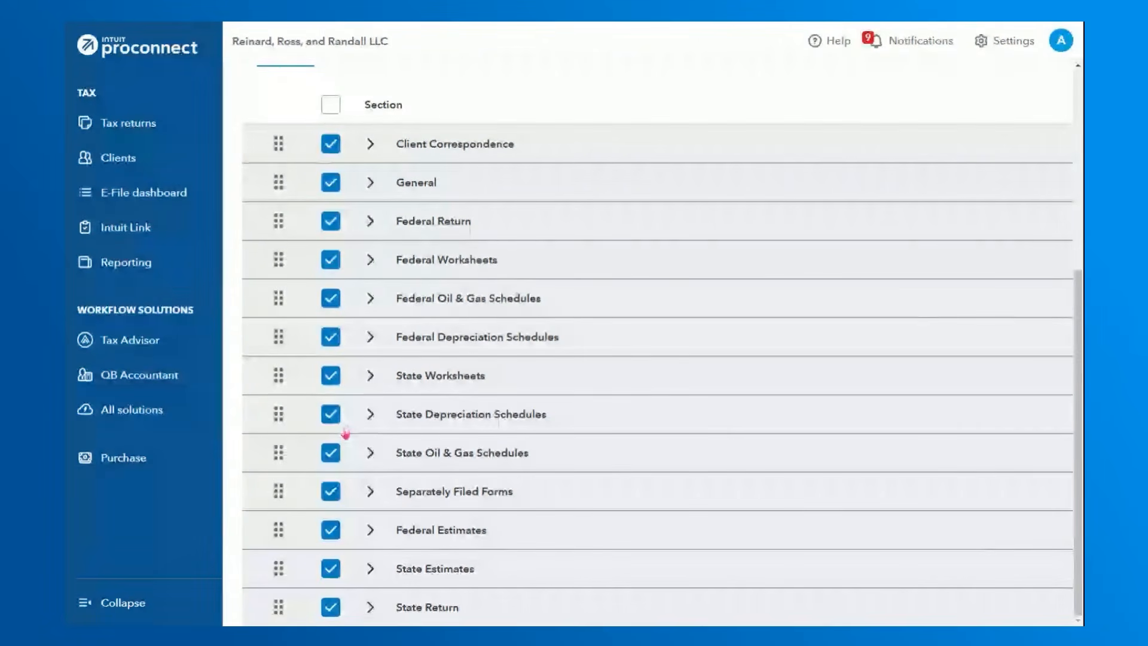
- Expand the Federal Depreciation Schedules section of the Client copy and review which schedules it includes
{"action": "double_click", "coordinate": [334, 338]}
{"action": "left_click", "coordinate": [371, 342]}
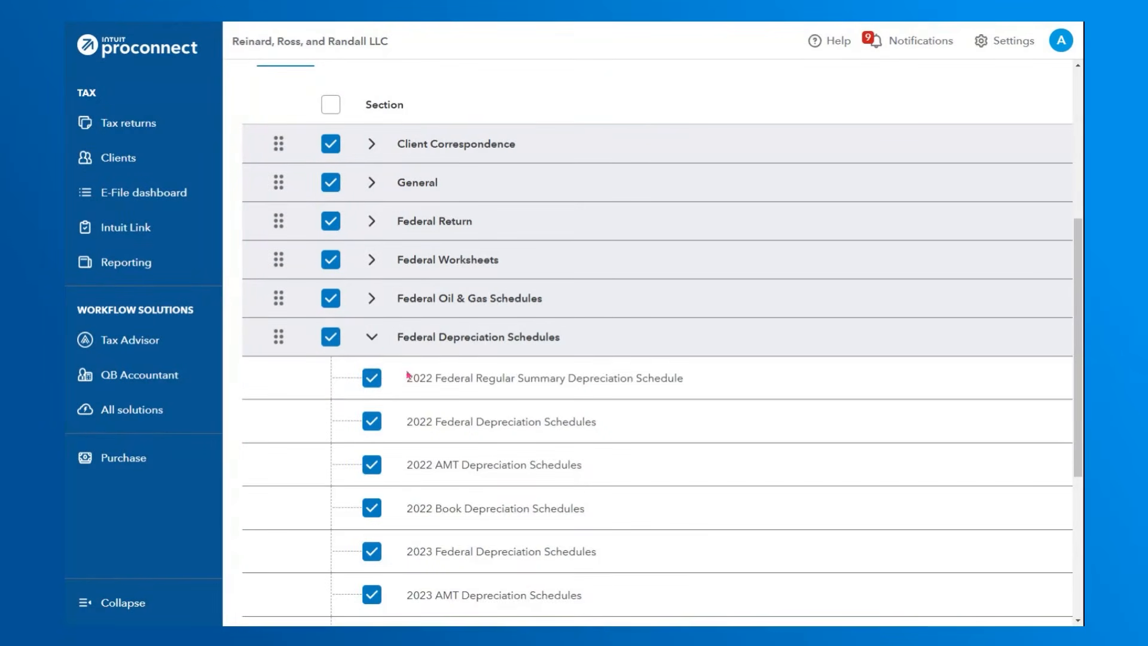
{"action": "scroll", "coordinate": [437, 372], "scroll_direction": "down", "scroll_amount": 2}
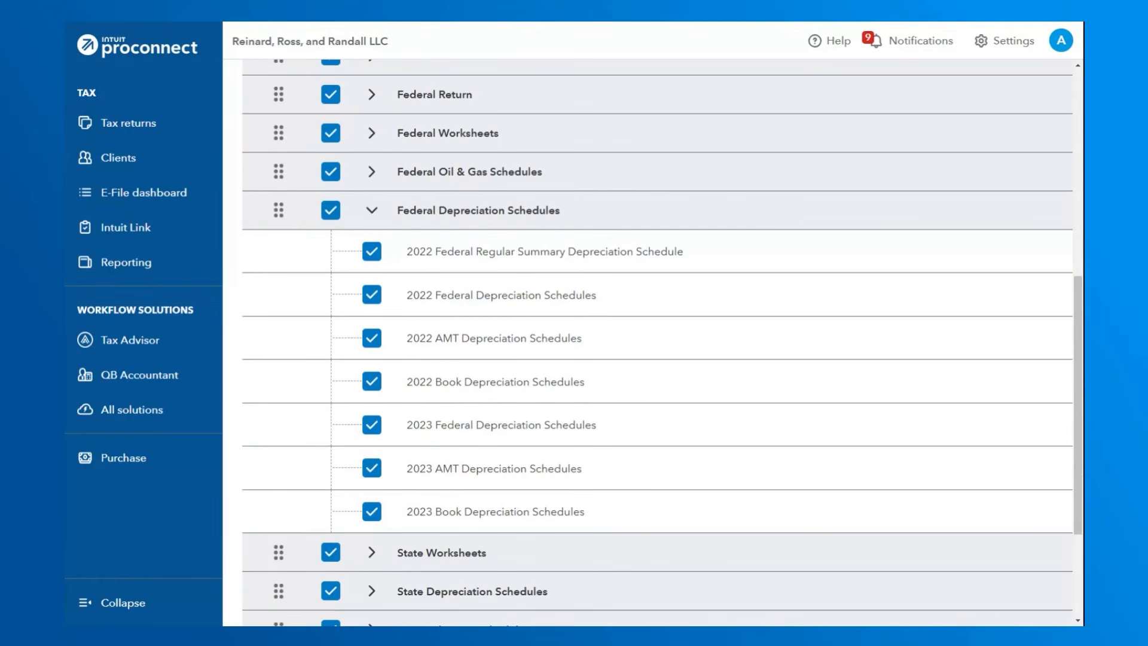
{"action": "scroll", "coordinate": [432, 370], "scroll_direction": "up", "scroll_amount": 2}
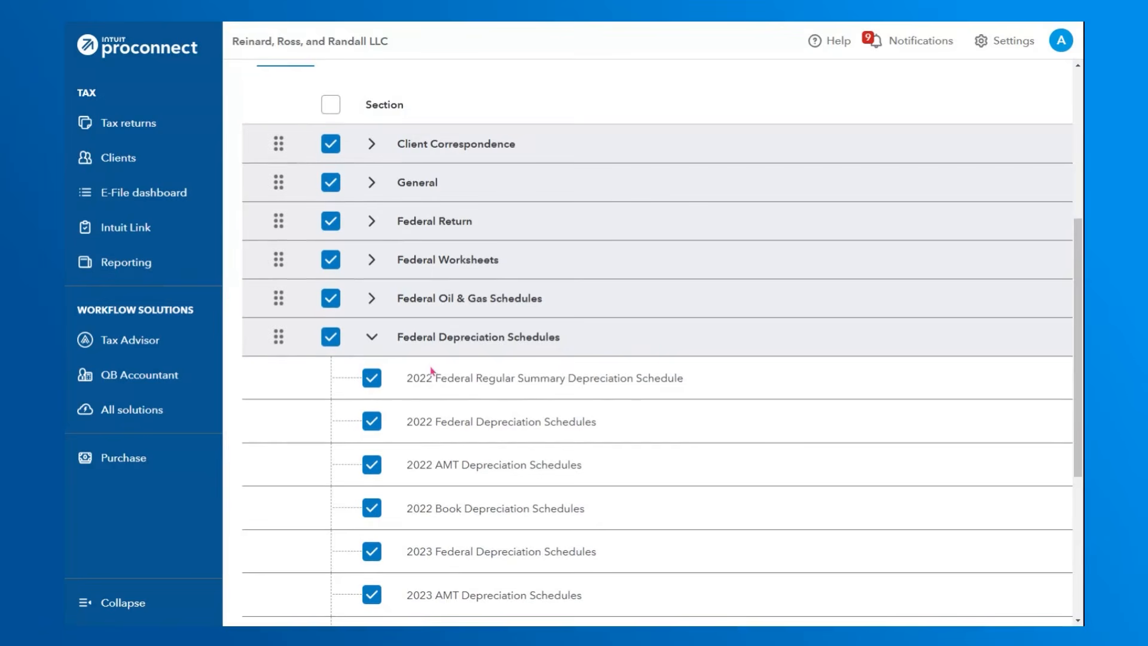
- Go back to the Depr/Disp return, check it, and review the Curr Year Depr (Regular Summary) schedule among the applicable US forms
{"action": "left_click", "coordinate": [189, 36]}
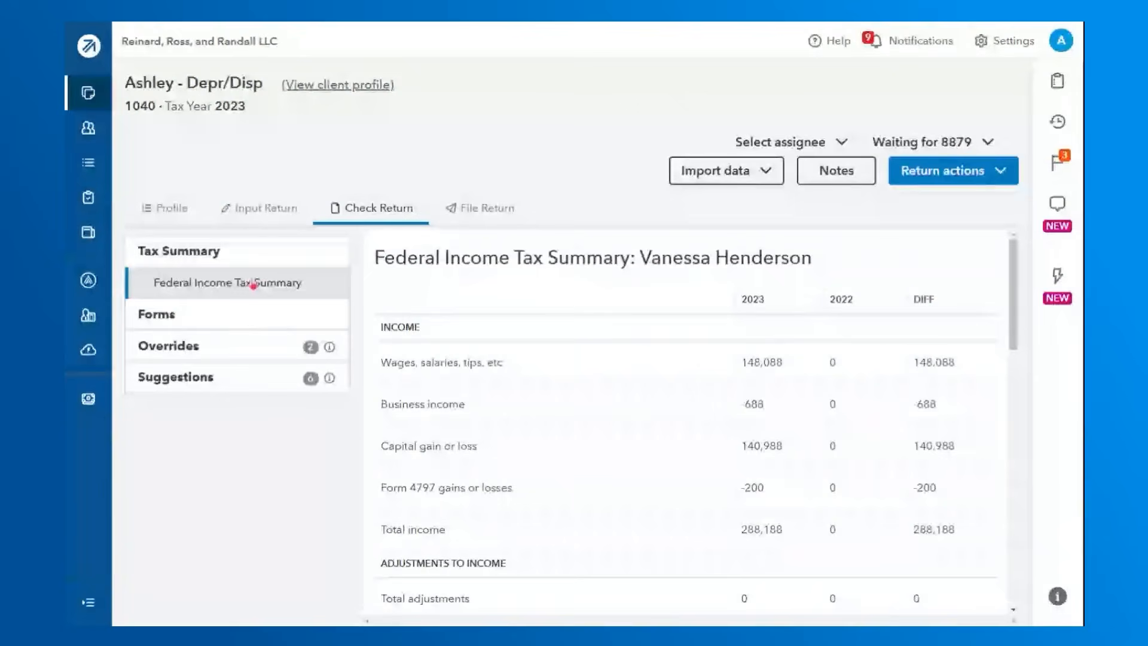
{"action": "left_click", "coordinate": [259, 209]}
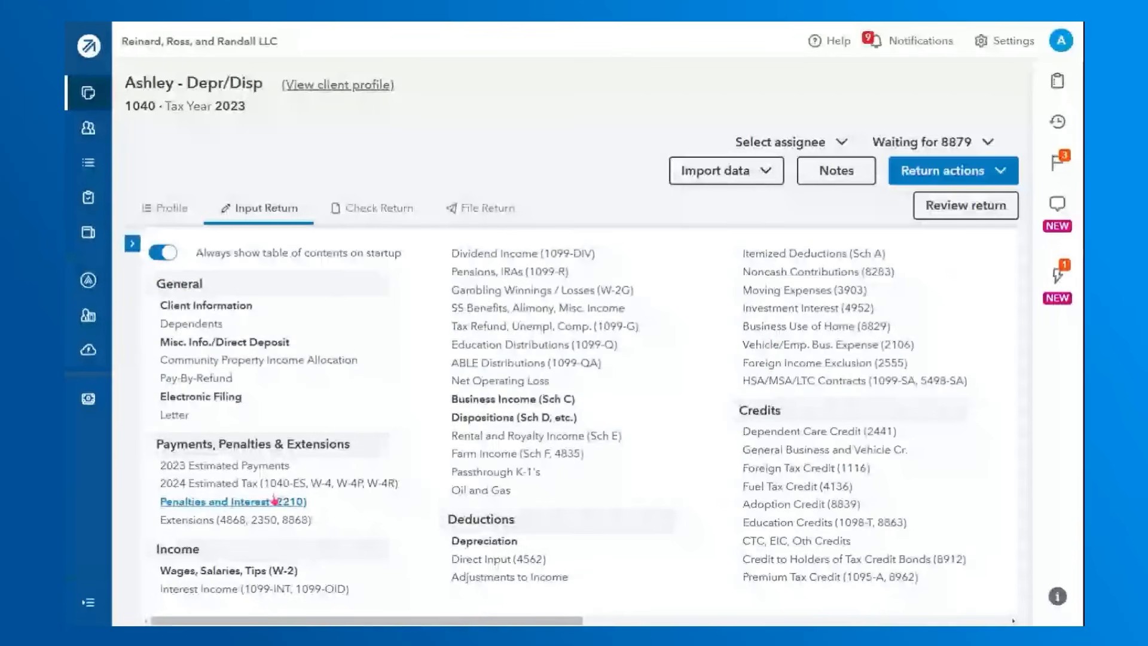
{"action": "left_click", "coordinate": [369, 216]}
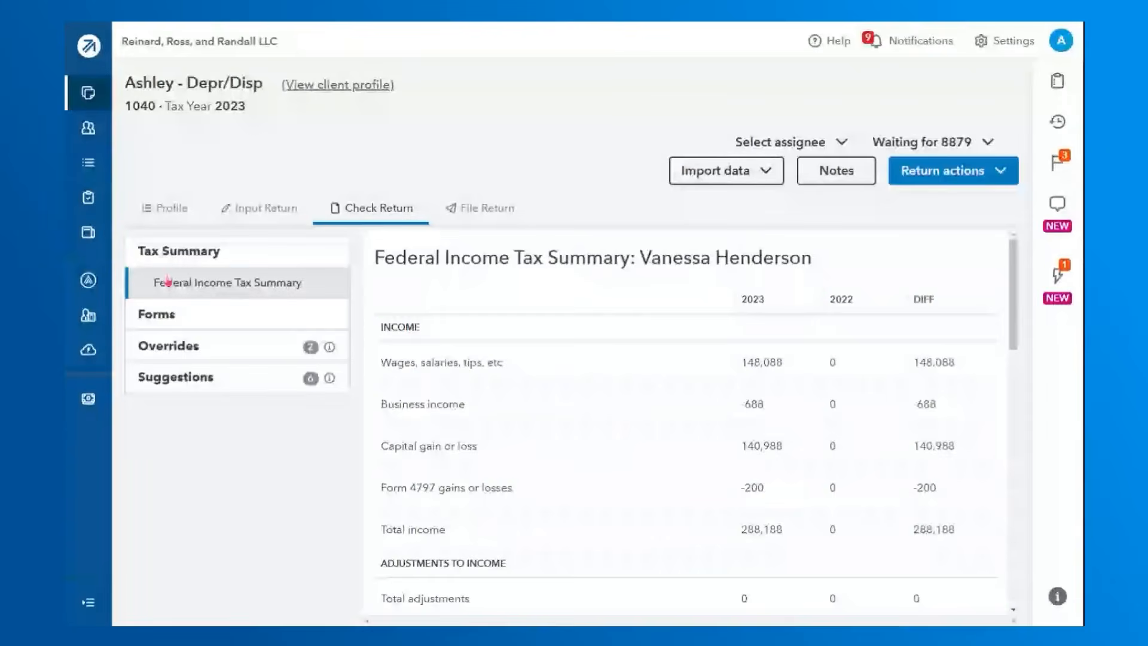
{"action": "left_click", "coordinate": [156, 312]}
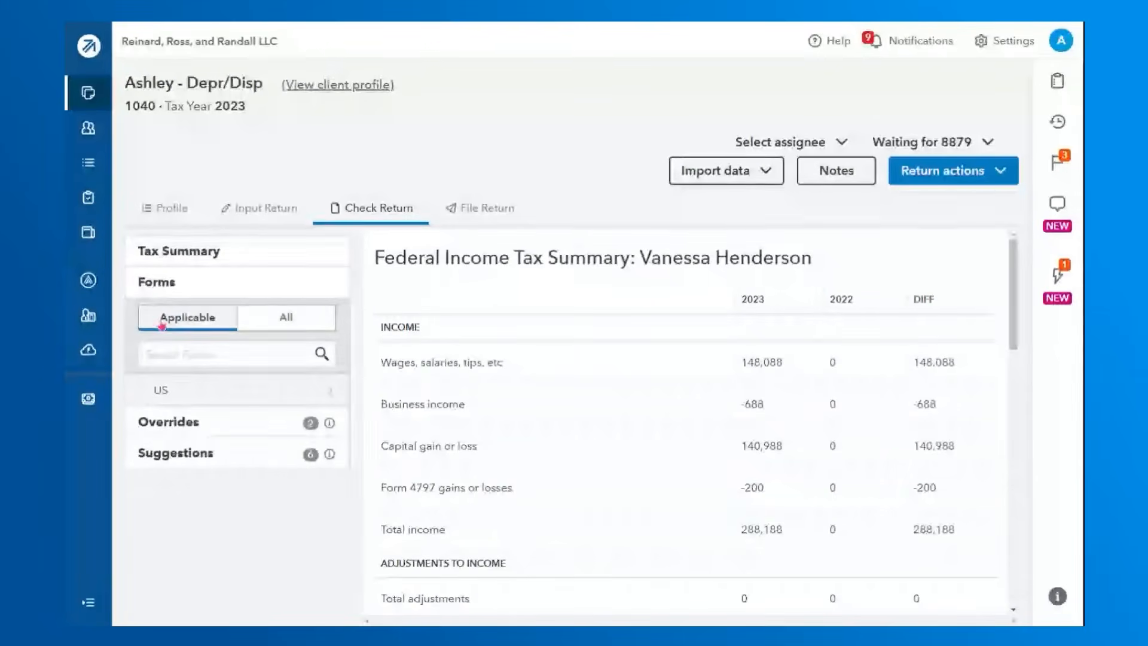
{"action": "left_click", "coordinate": [161, 389]}
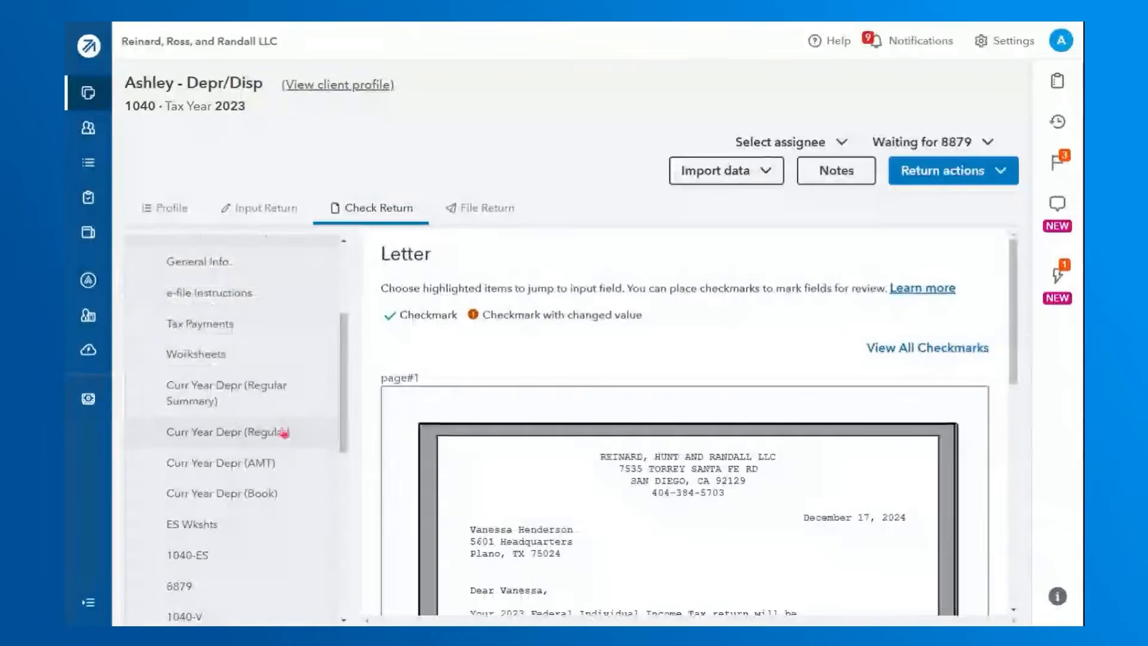
{"action": "left_click", "coordinate": [275, 400]}
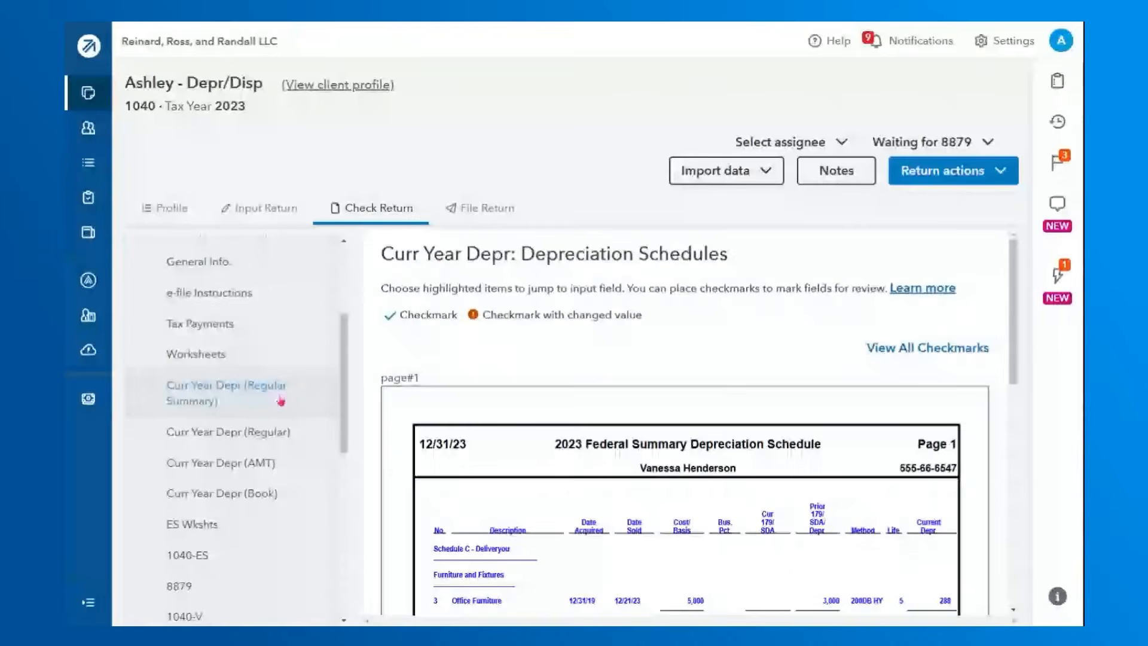
{"action": "scroll", "coordinate": [431, 563], "scroll_direction": "down", "scroll_amount": 5}
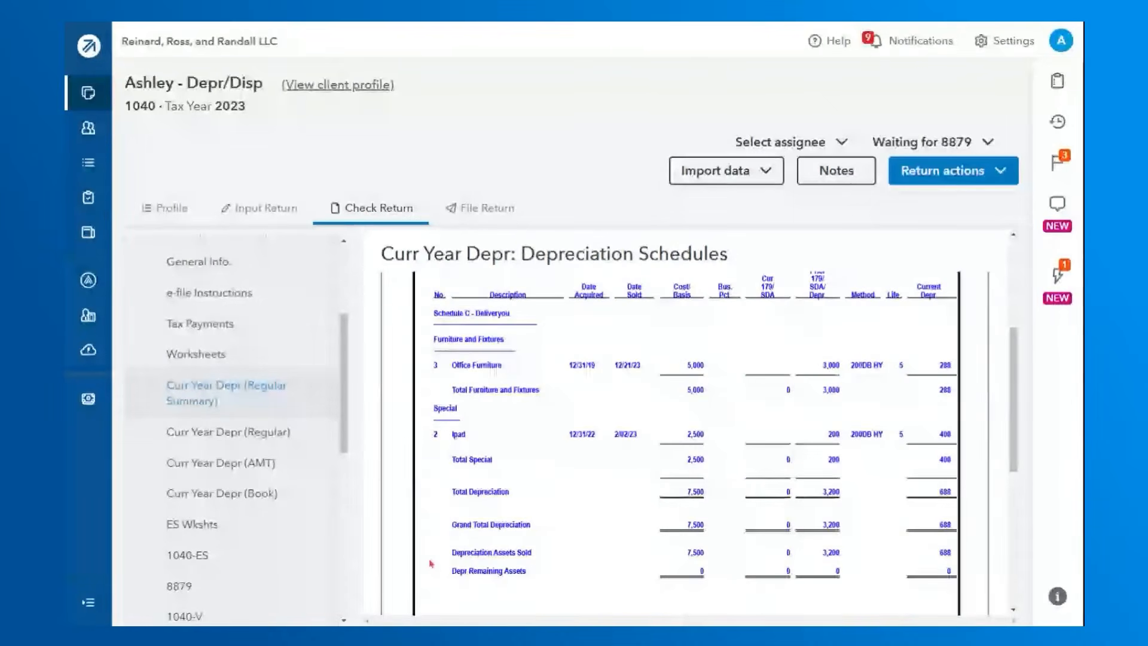
- Examine the assets and totals in the Curr Year Depr (Regular) schedule, and open the Curr Year Depr (AMT) schedule
{"action": "left_click", "coordinate": [241, 431]}
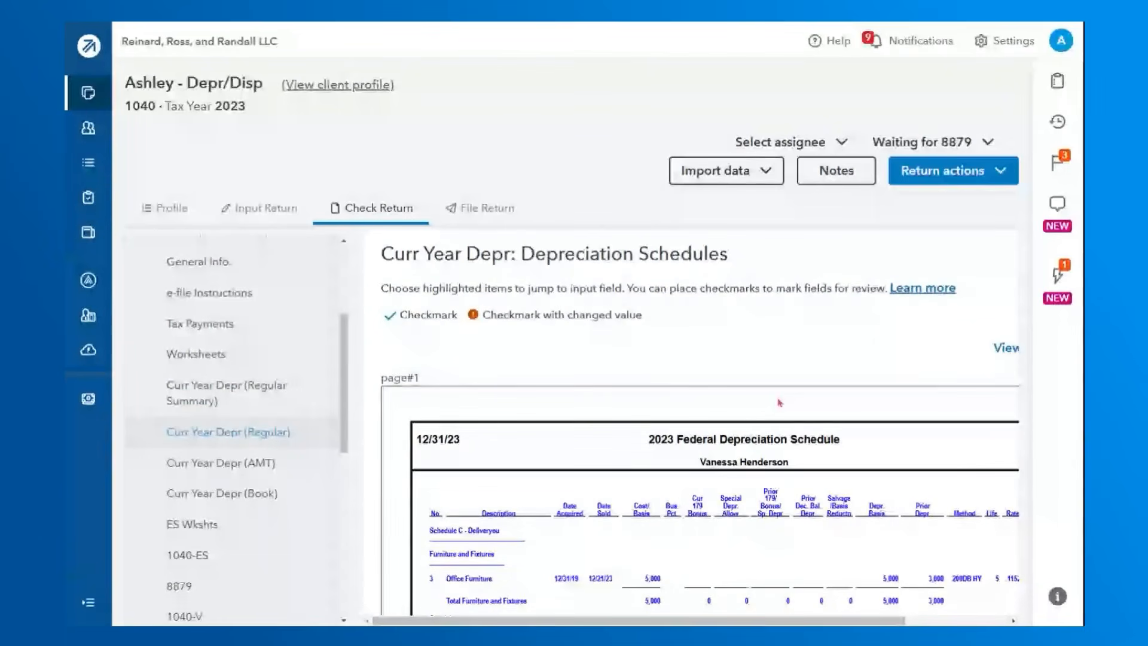
{"action": "scroll", "coordinate": [787, 417], "scroll_direction": "down", "scroll_amount": 1}
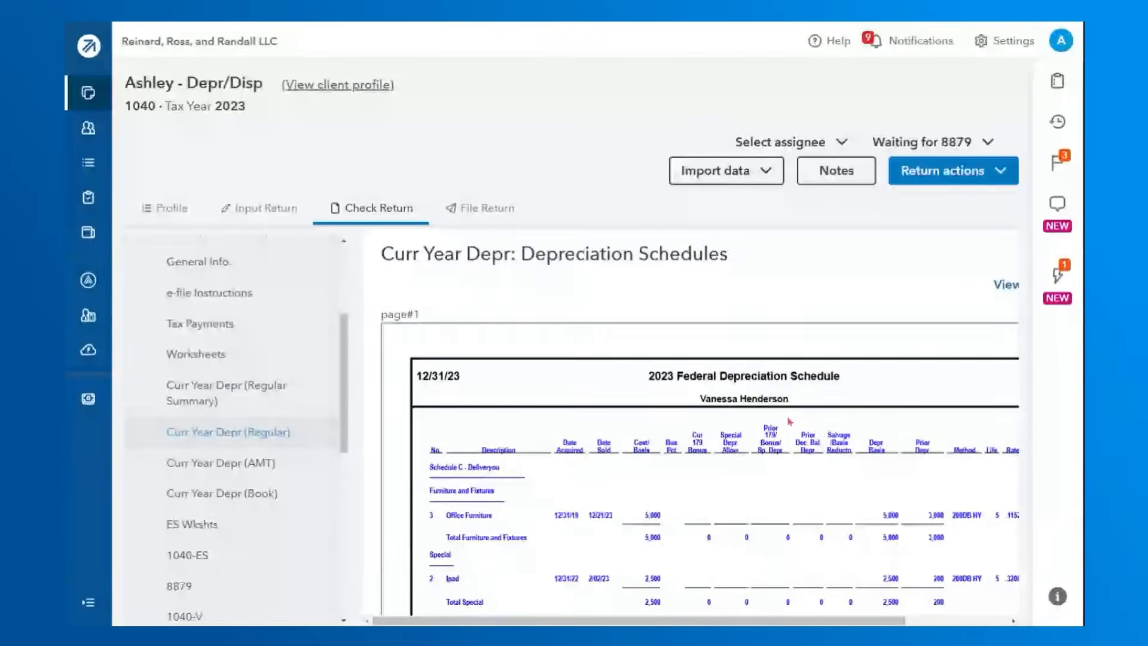
{"action": "scroll", "coordinate": [788, 473], "scroll_direction": "down", "scroll_amount": 2}
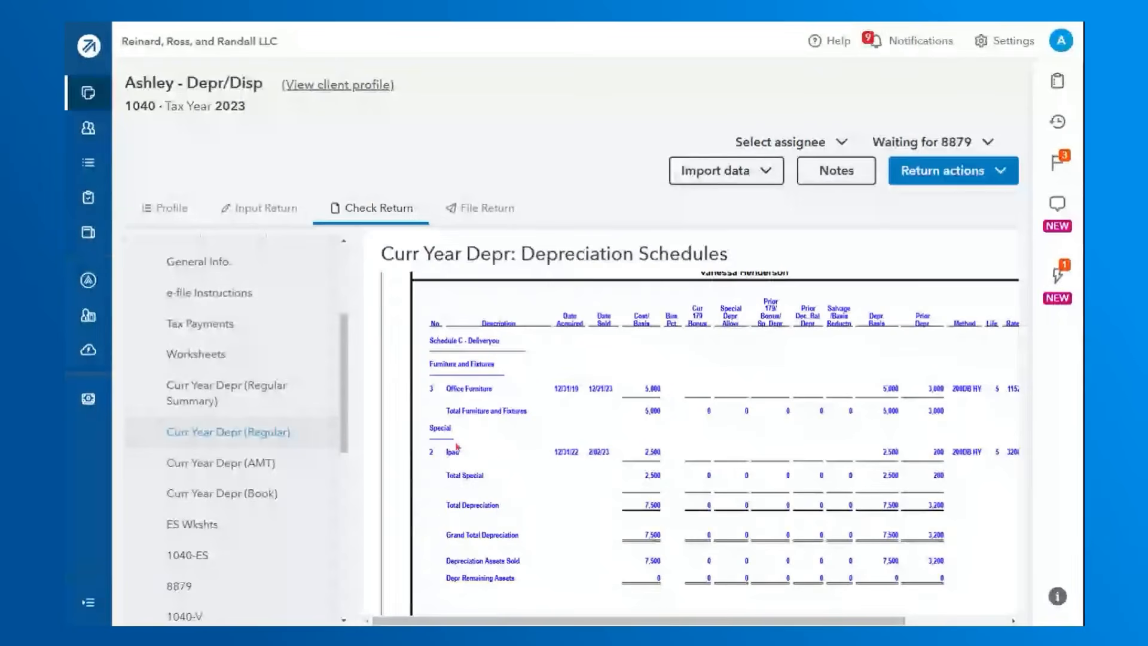
{"action": "scroll", "coordinate": [347, 383], "scroll_direction": "down", "scroll_amount": 1}
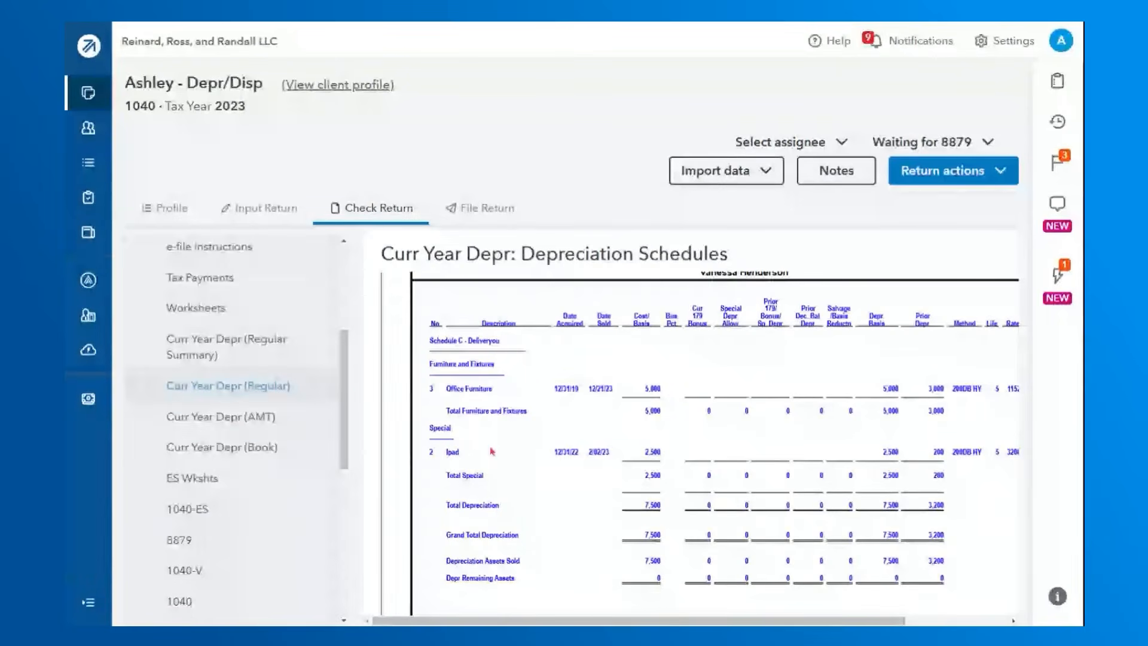
{"action": "scroll", "coordinate": [526, 502], "scroll_direction": "down", "scroll_amount": 3}
{"action": "left_click", "coordinate": [253, 423]}
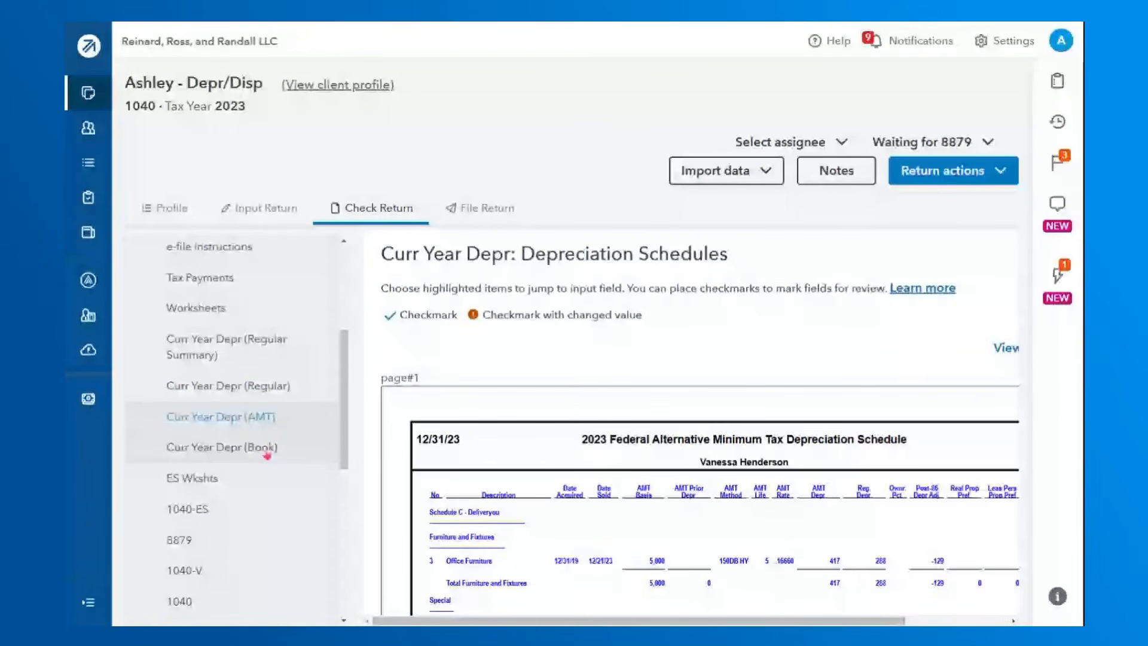
- Open Form 4797 among the applicable forms and examine the sales in Part I and the ordinary gains and losses in Part II
{"action": "scroll", "coordinate": [262, 452], "scroll_direction": "down", "scroll_amount": 1}
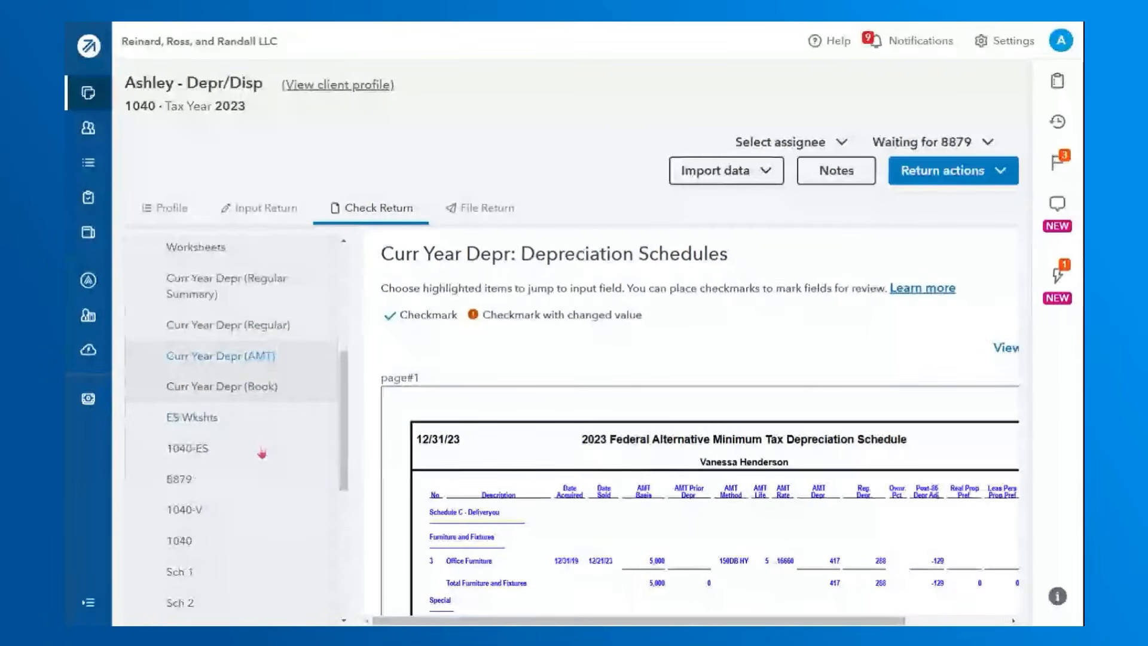
{"action": "scroll", "coordinate": [261, 453], "scroll_direction": "down", "scroll_amount": 1}
{"action": "left_click_drag", "start_coordinate": [343, 441], "coordinate": [356, 538]}
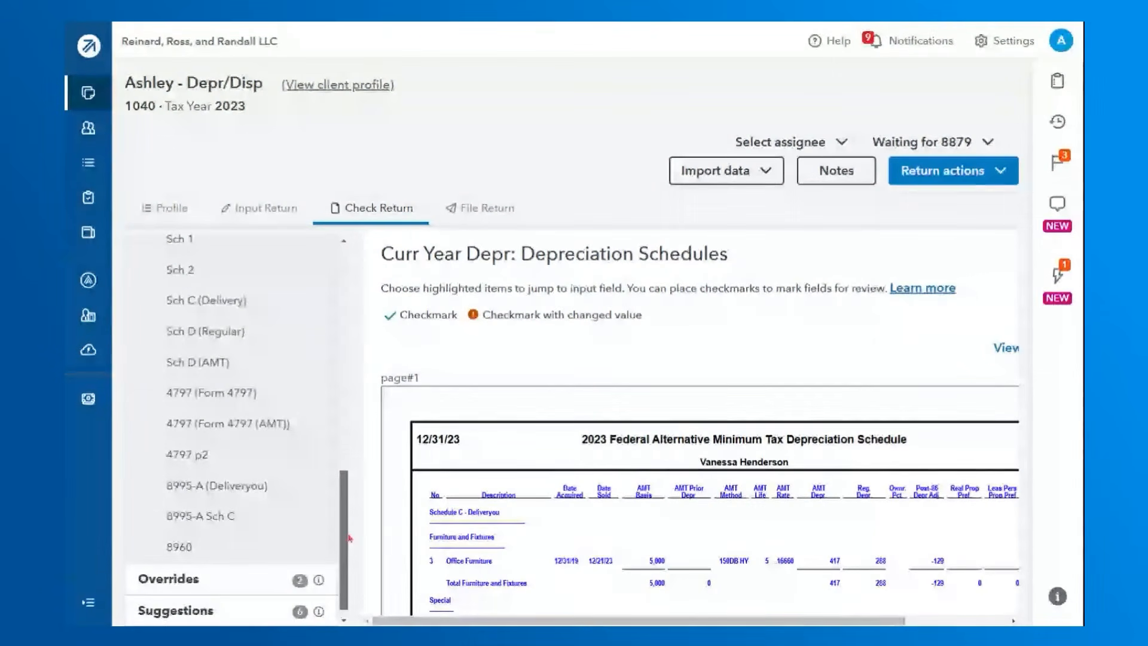
{"action": "left_click", "coordinate": [255, 397]}
{"action": "scroll", "coordinate": [487, 448], "scroll_direction": "down", "scroll_amount": 2}
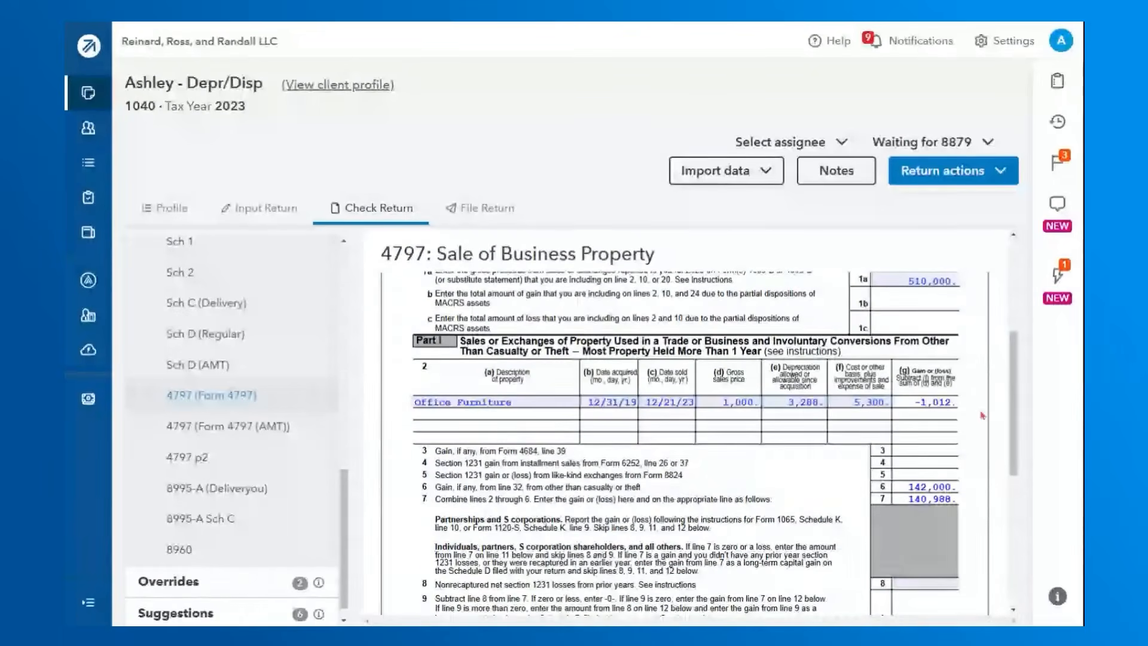
{"action": "scroll", "coordinate": [981, 415], "scroll_direction": "down", "scroll_amount": 1}
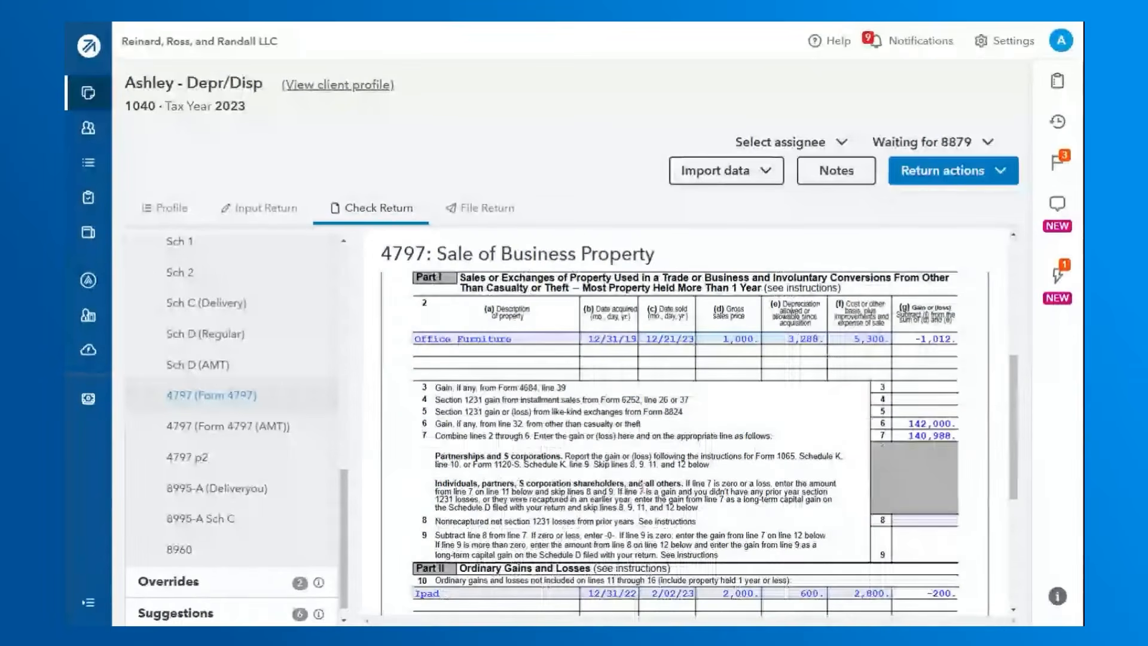
{"action": "scroll", "coordinate": [643, 484], "scroll_direction": "up", "scroll_amount": 1}
{"action": "scroll", "coordinate": [735, 467], "scroll_direction": "down", "scroll_amount": 3}
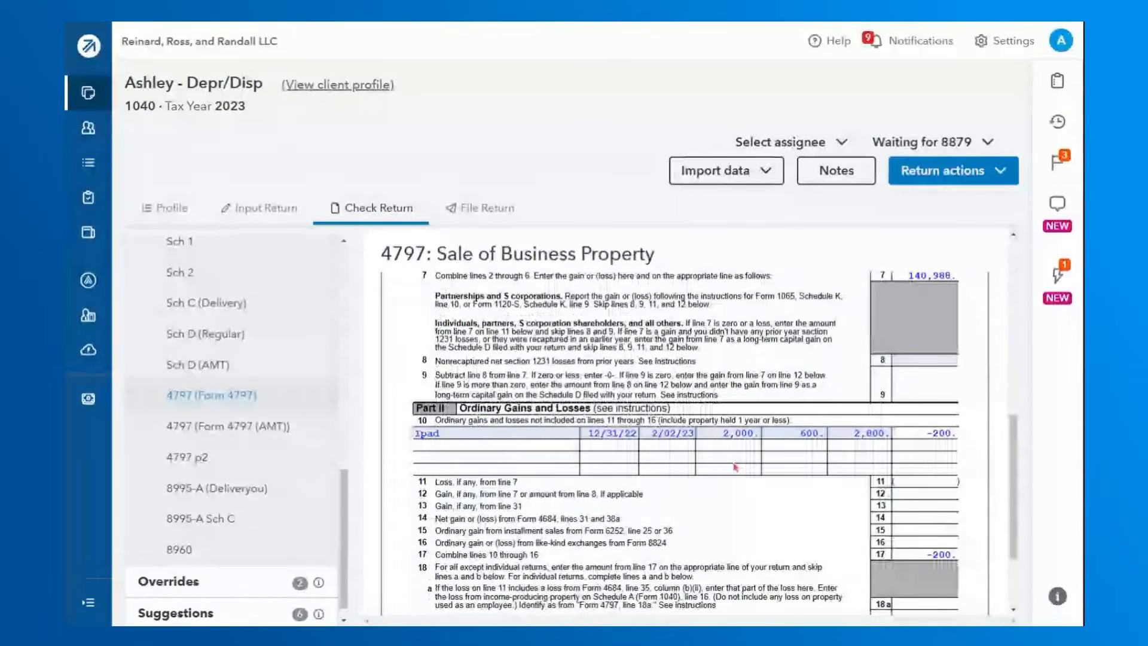
{"action": "scroll", "coordinate": [735, 467], "scroll_direction": "down", "scroll_amount": 2}
- Review line 1a and Part I of Form 4797, and jump from the Office Furniture sale to its dispositions input
{"action": "scroll", "coordinate": [743, 512], "scroll_direction": "up", "scroll_amount": 4}
{"action": "scroll", "coordinate": [743, 513], "scroll_direction": "up", "scroll_amount": 5}
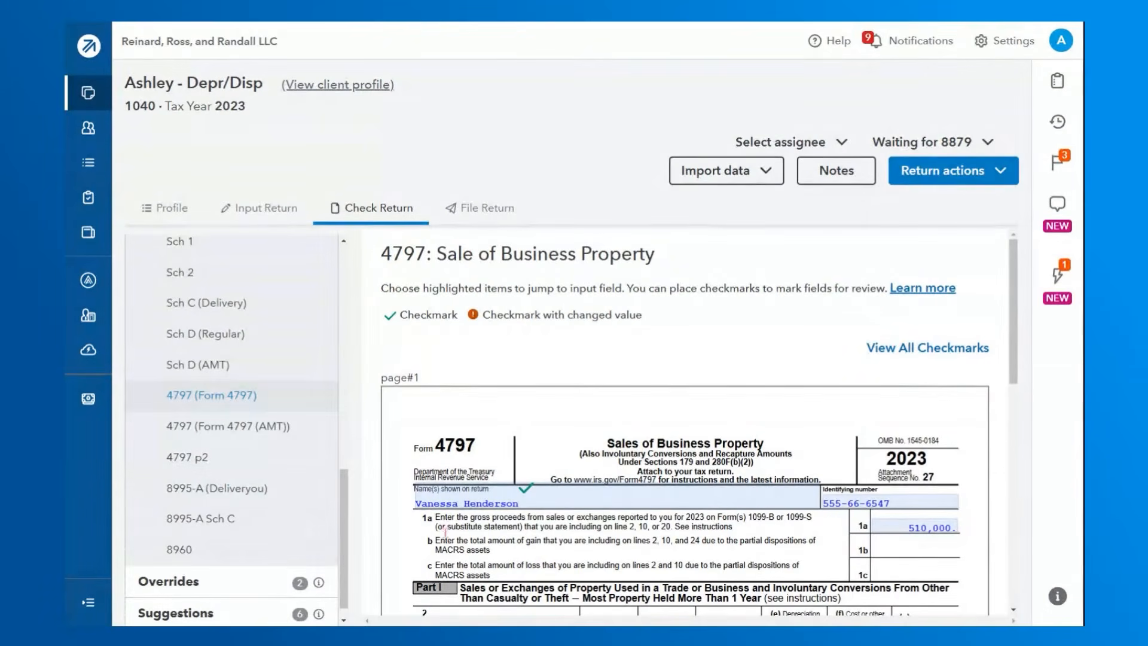
{"action": "scroll", "coordinate": [783, 430], "scroll_direction": "down", "scroll_amount": 2}
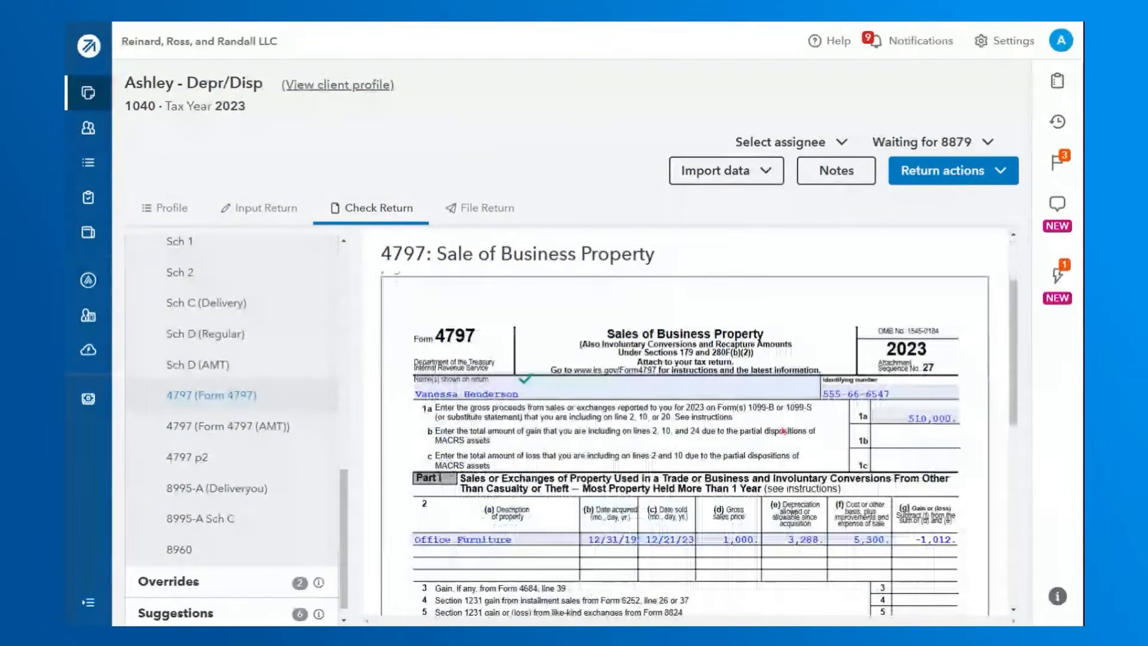
{"action": "scroll", "coordinate": [783, 431], "scroll_direction": "down", "scroll_amount": 3}
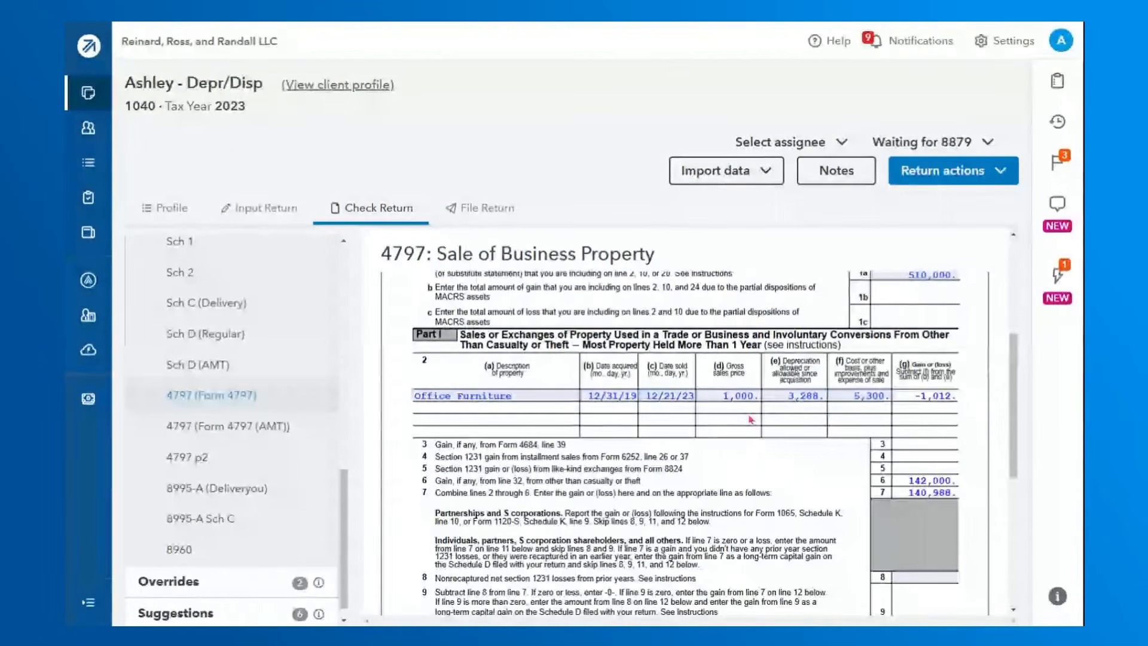
{"action": "scroll", "coordinate": [751, 420], "scroll_direction": "up", "scroll_amount": 5}
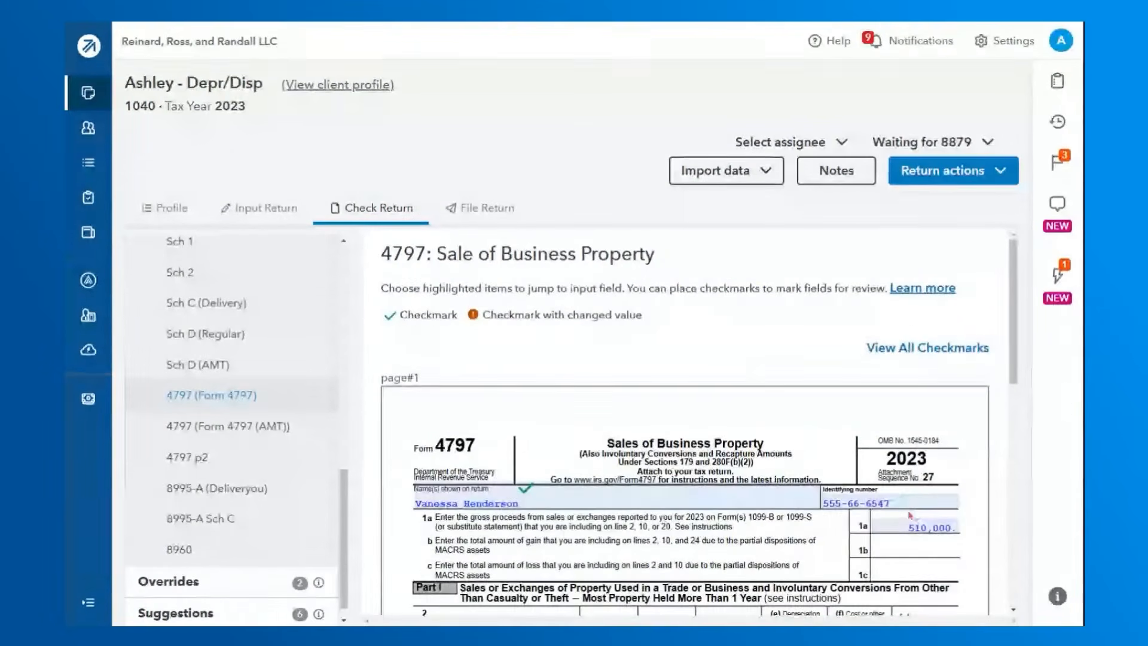
{"action": "scroll", "coordinate": [764, 454], "scroll_direction": "down", "scroll_amount": 1}
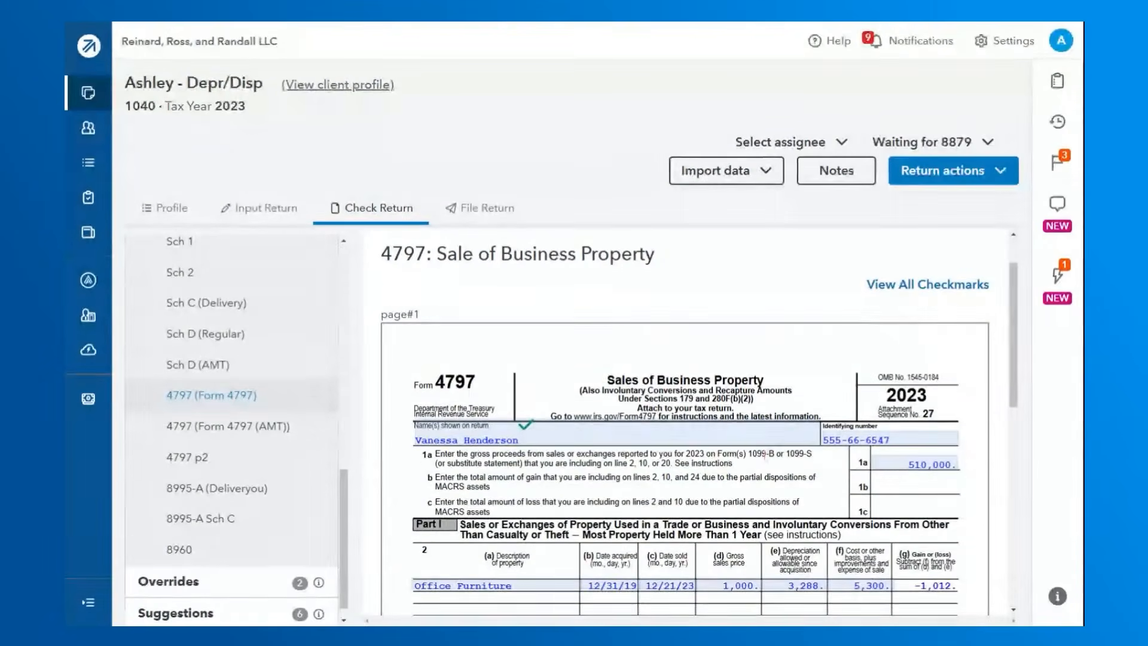
{"action": "scroll", "coordinate": [765, 455], "scroll_direction": "down", "scroll_amount": 2}
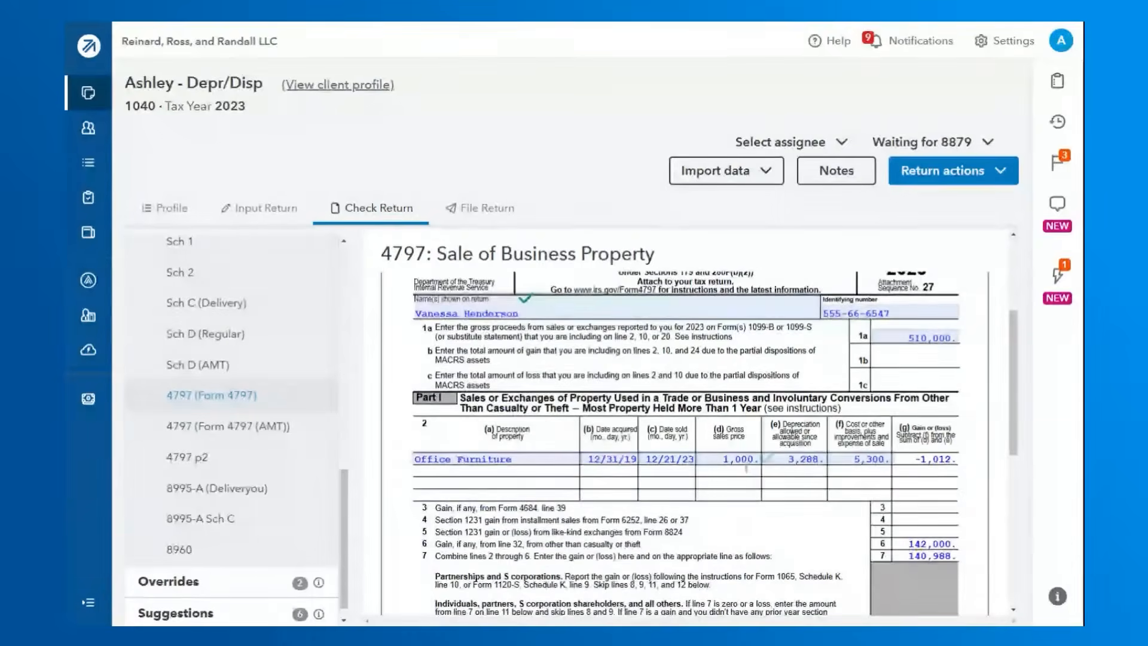
{"action": "double_click", "coordinate": [664, 469]}
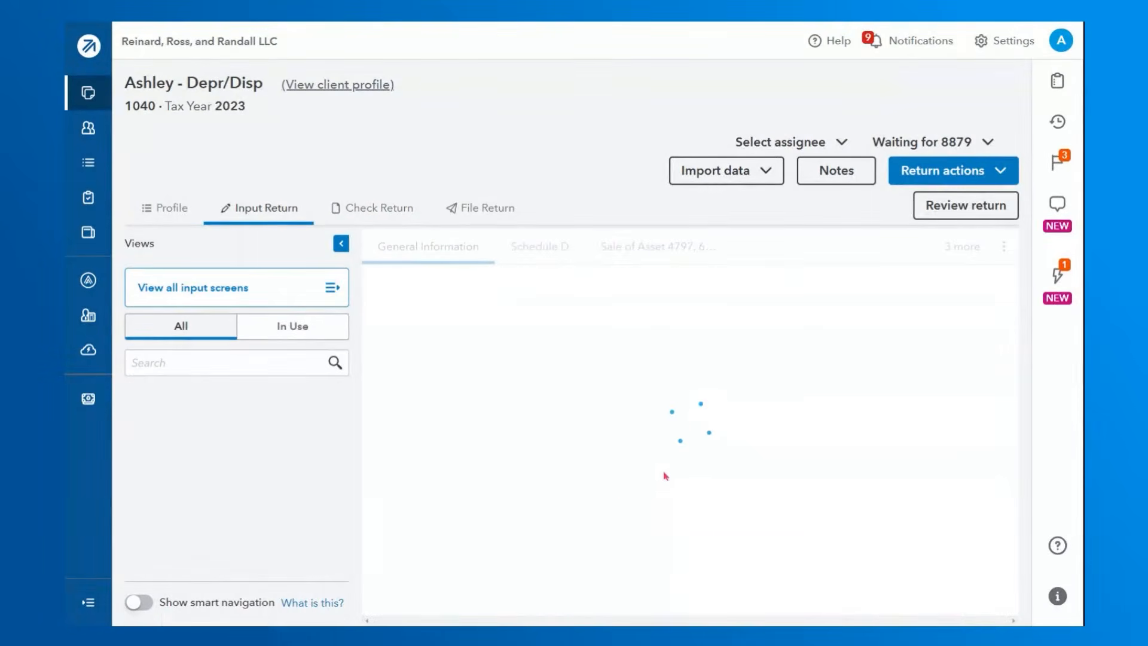
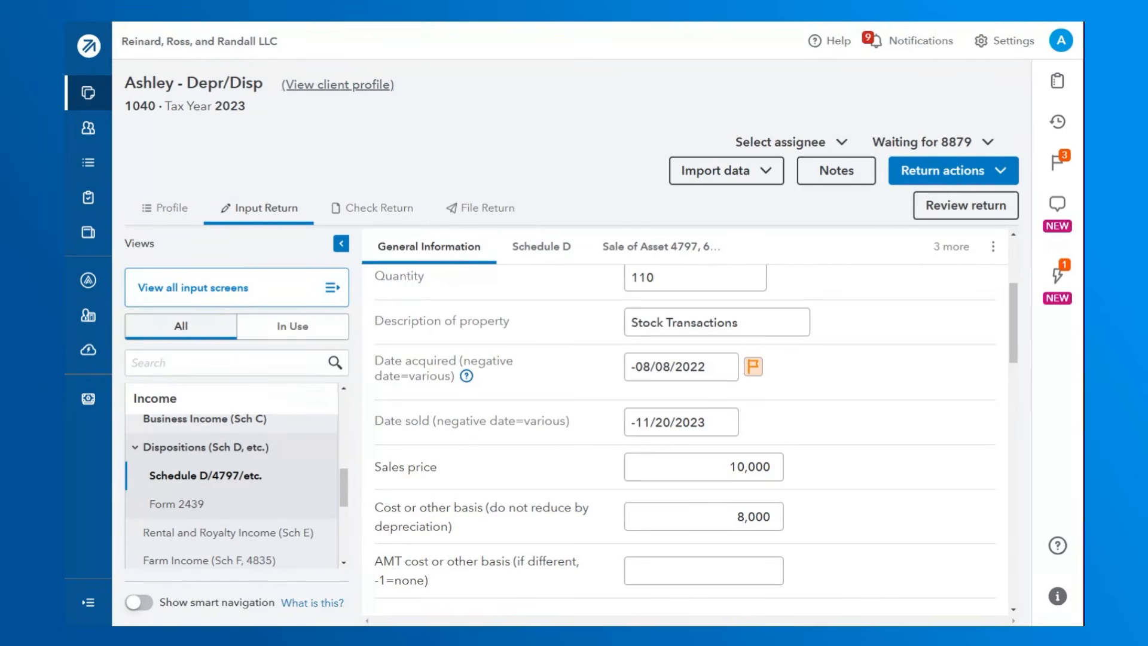
- Check the return again and expand its list of suggestions
{"action": "left_click", "coordinate": [382, 216]}
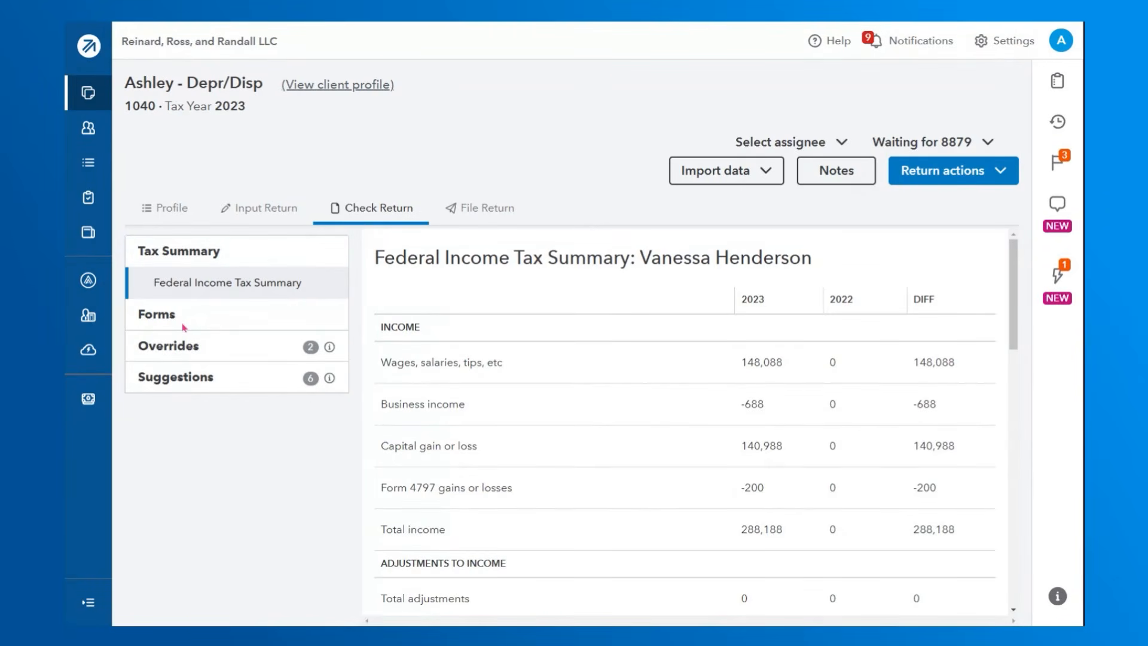
{"action": "left_click", "coordinate": [179, 378]}
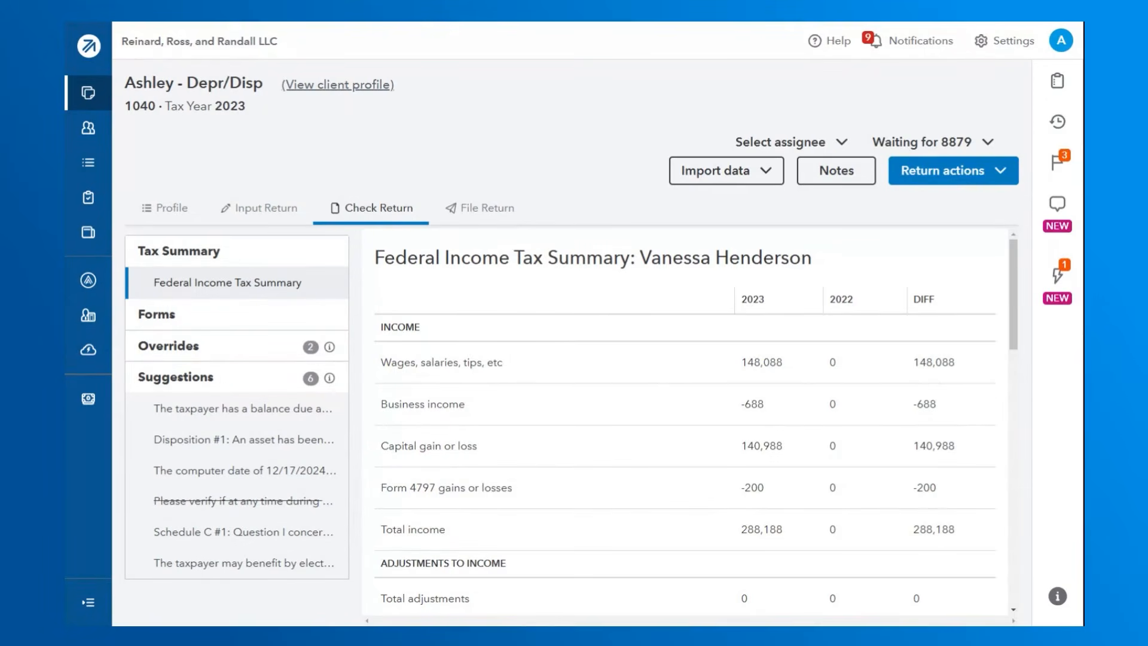
- Look through the return's overrides and collapse the list of suggestions
{"action": "left_click", "coordinate": [208, 352]}
{"action": "left_click", "coordinate": [200, 349]}
{"action": "left_click", "coordinate": [198, 382]}
- Go back to the return's input and open e-file PDF/Miscellaneous under Electronic Filing in the General section
{"action": "left_click", "coordinate": [281, 212]}
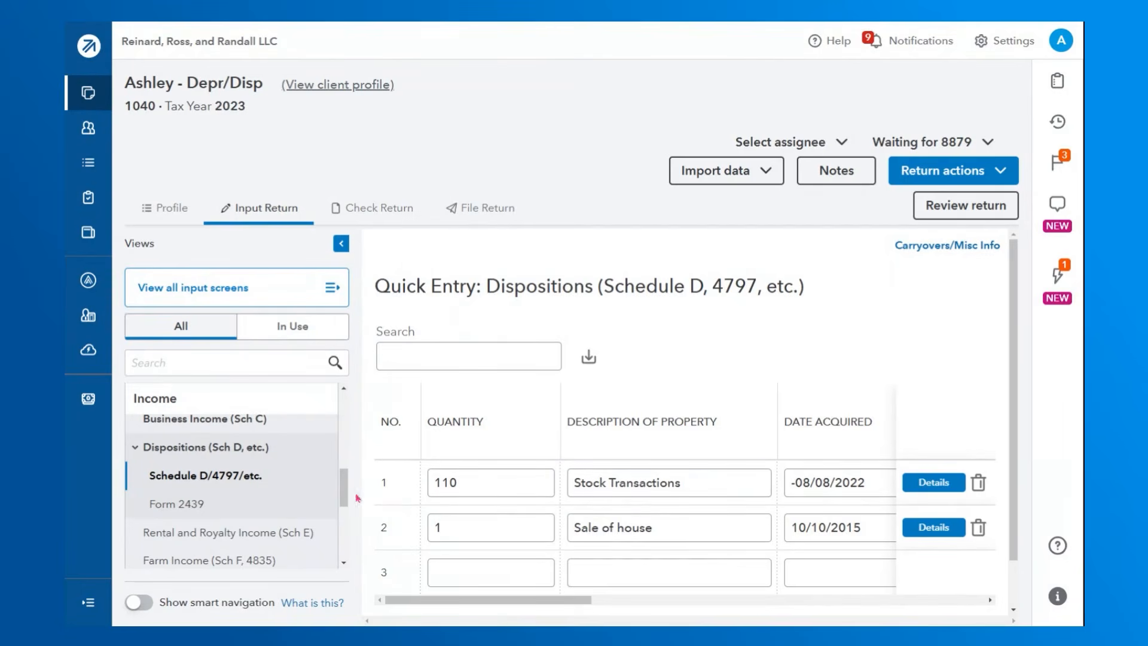
{"action": "left_click_drag", "start_coordinate": [344, 485], "coordinate": [340, 439]}
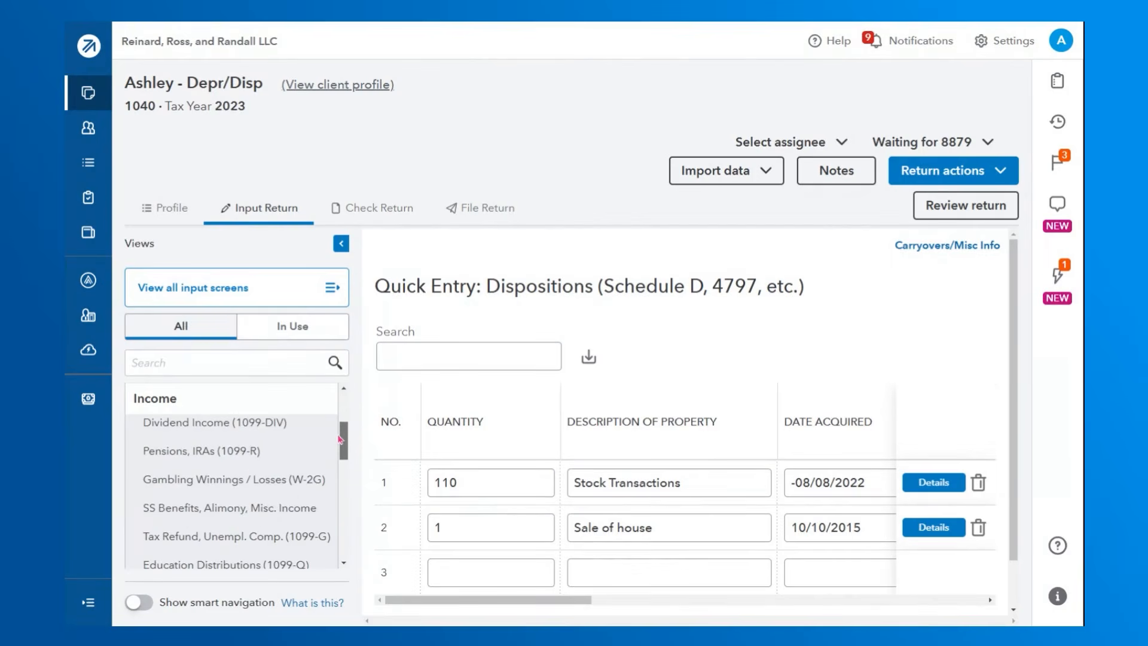
{"action": "scroll", "coordinate": [339, 439], "scroll_direction": "up", "scroll_amount": 3}
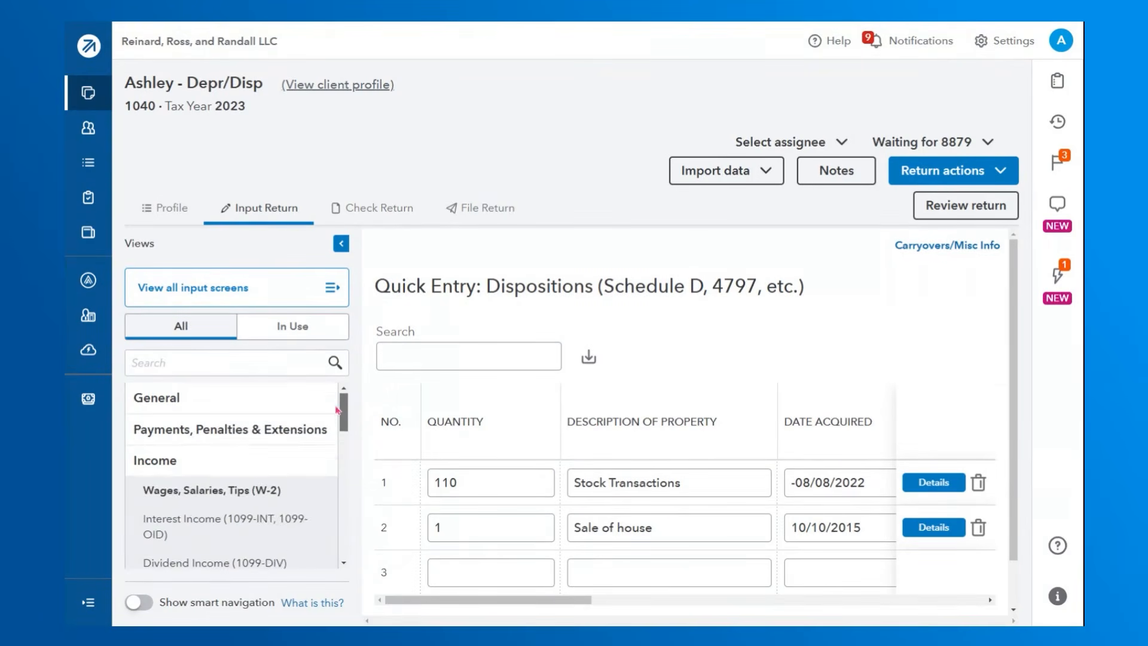
{"action": "left_click", "coordinate": [232, 468]}
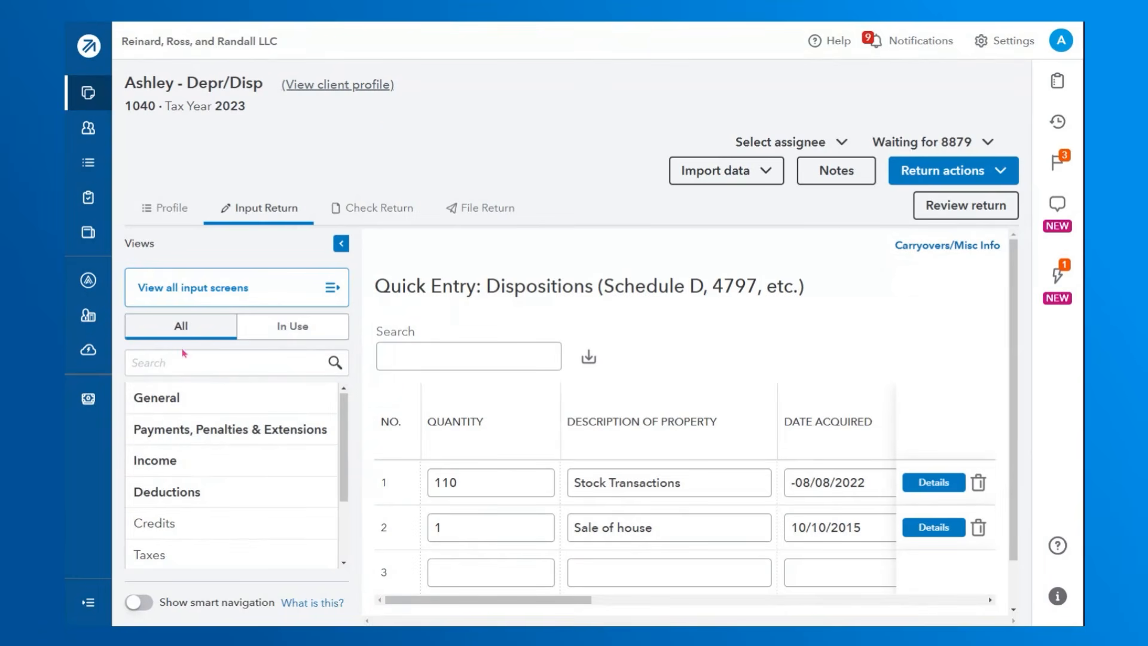
{"action": "left_click", "coordinate": [185, 404]}
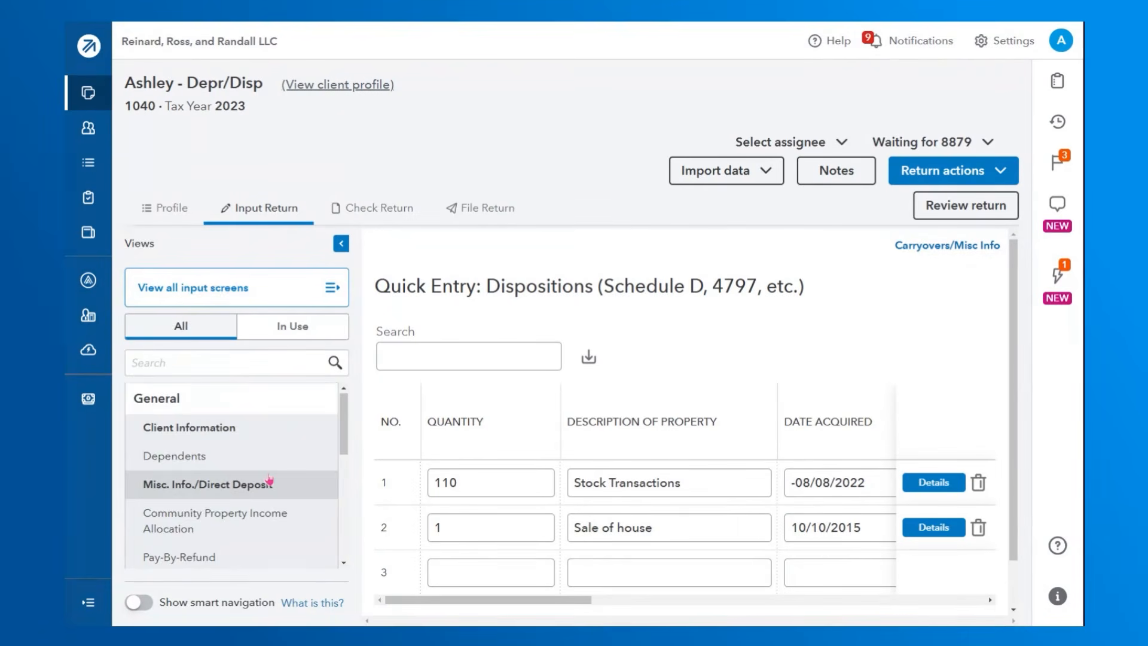
{"action": "scroll", "coordinate": [270, 480], "scroll_direction": "down", "scroll_amount": 3}
{"action": "left_click", "coordinate": [237, 458]}
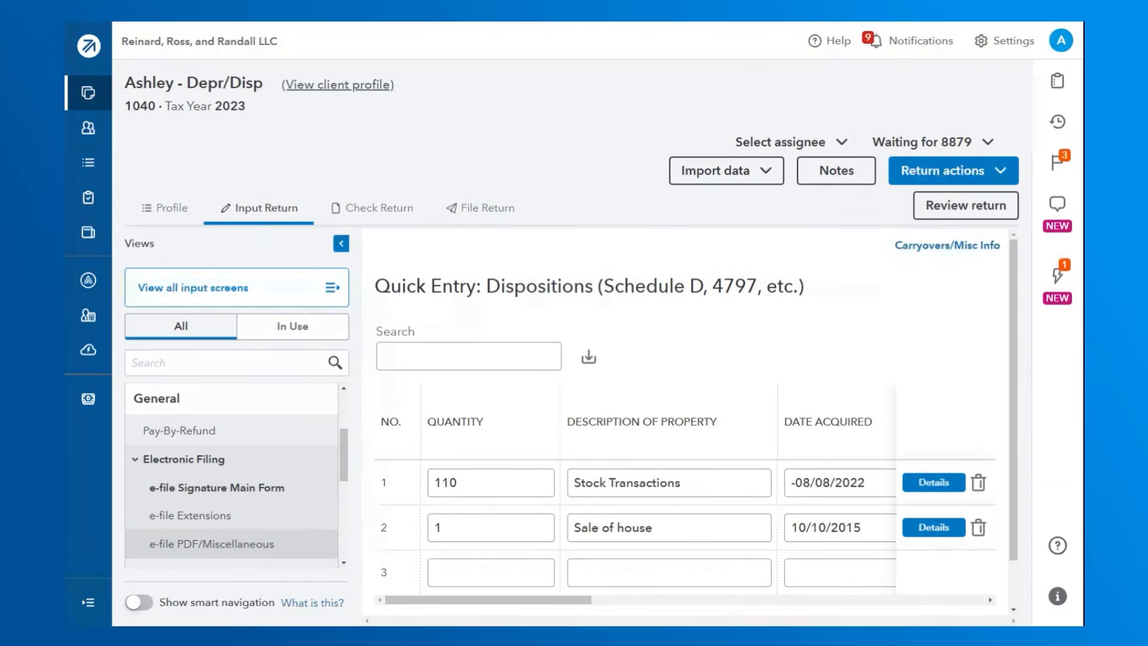
{"action": "left_click", "coordinate": [233, 545]}
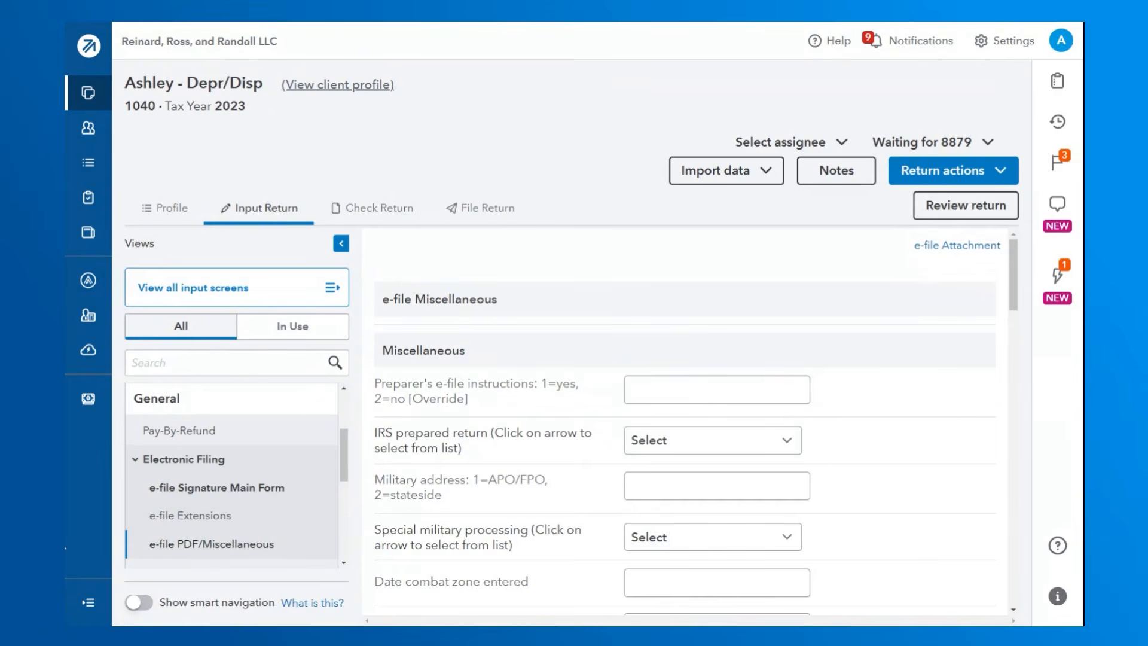
- Review the e-file miscellaneous and Form 8948 fields, and open the e-file attachment details
{"action": "scroll", "coordinate": [616, 460], "scroll_direction": "down", "scroll_amount": 3}
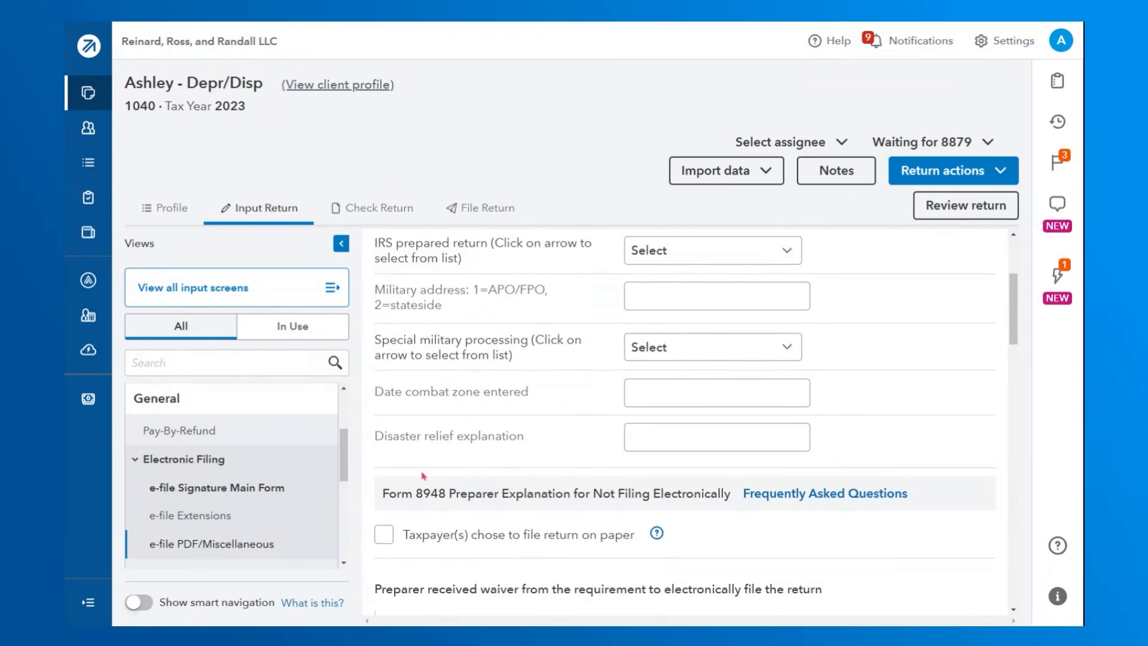
{"action": "scroll", "coordinate": [245, 496], "scroll_direction": "down", "scroll_amount": 1}
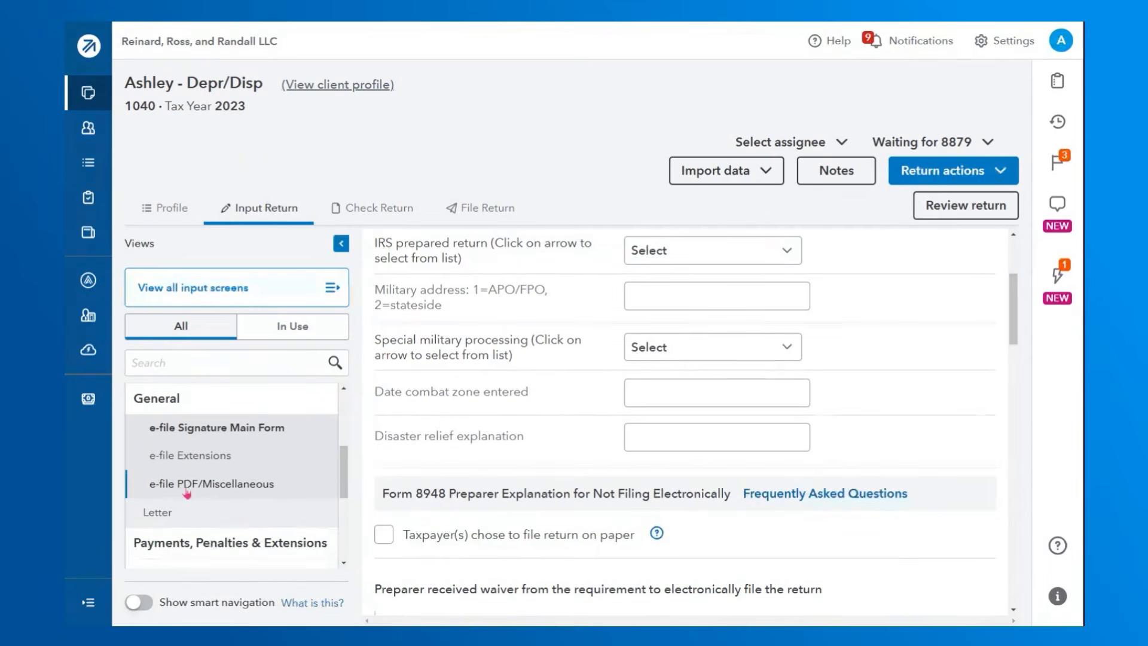
{"action": "scroll", "coordinate": [725, 487], "scroll_direction": "up", "scroll_amount": 3}
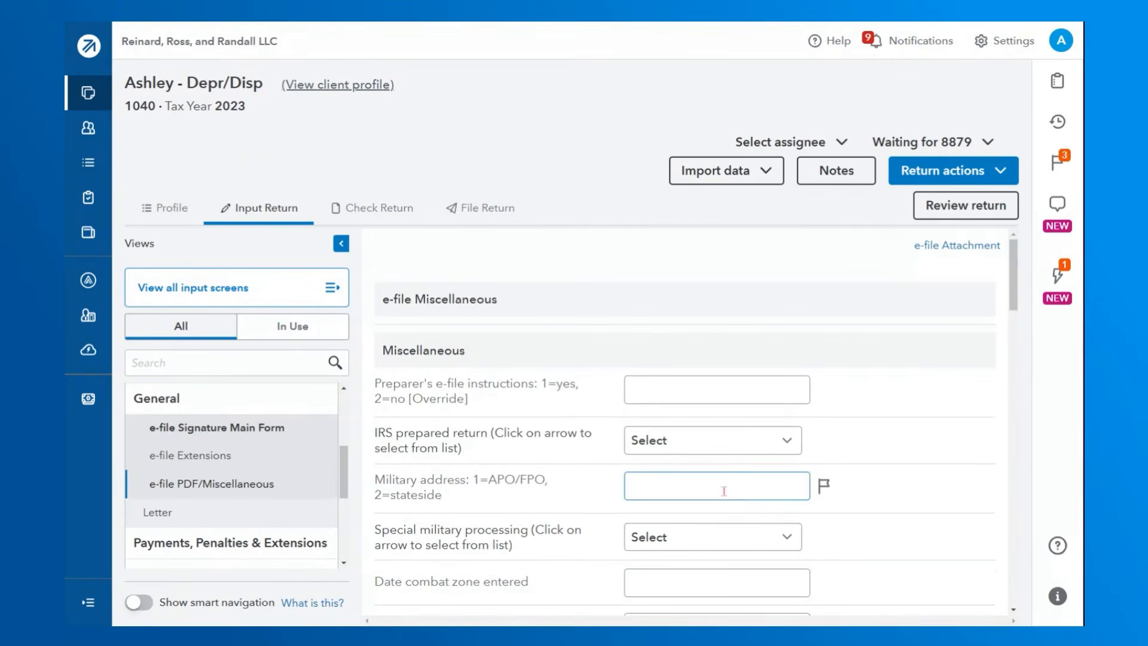
{"action": "left_click", "coordinate": [966, 245]}
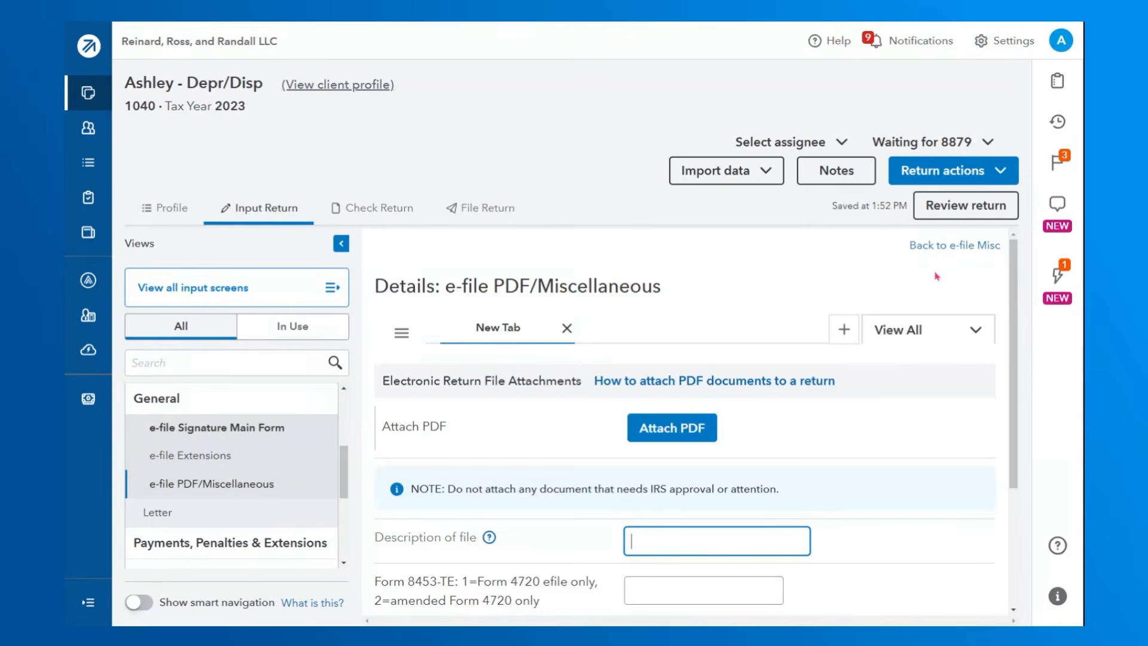
- Attach the file Transcript .pdf to the electronic return
{"action": "scroll", "coordinate": [657, 428], "scroll_direction": "down", "scroll_amount": 1}
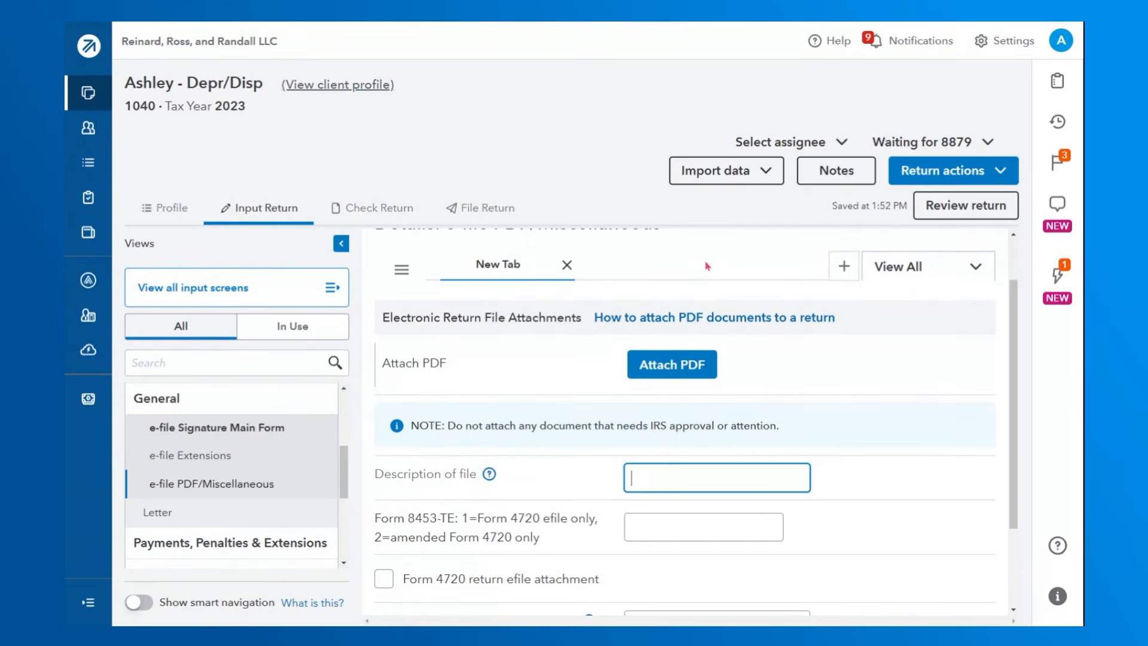
{"action": "left_click", "coordinate": [824, 320]}
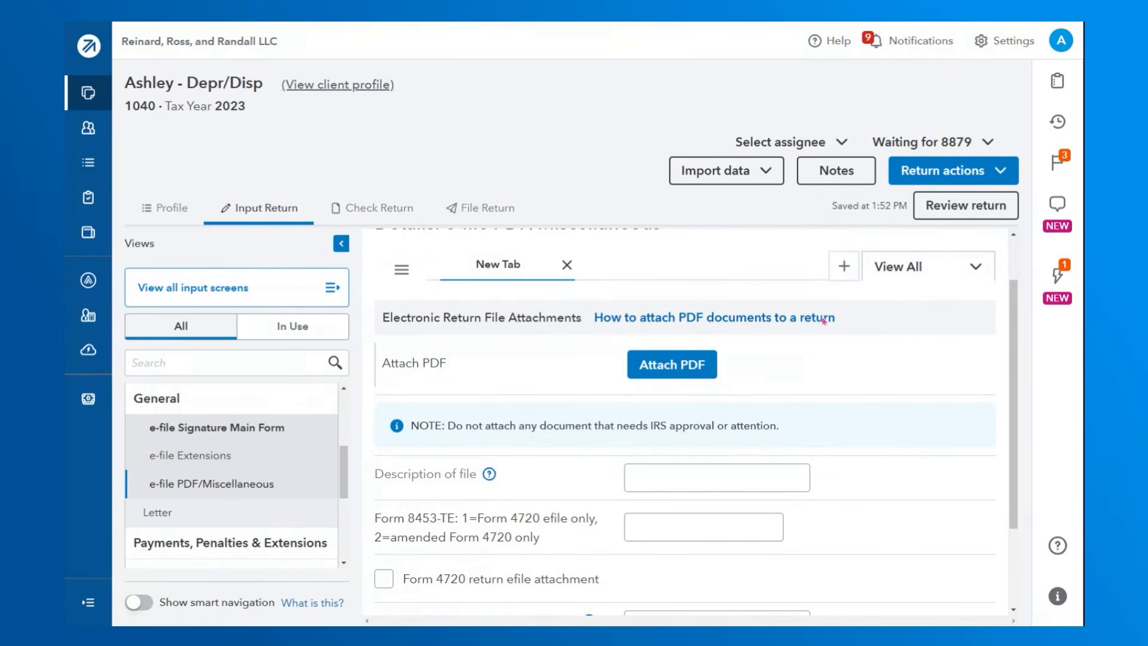
{"action": "left_click_drag", "start_coordinate": [824, 321], "coordinate": [600, 338]}
{"action": "left_click", "coordinate": [552, 339]}
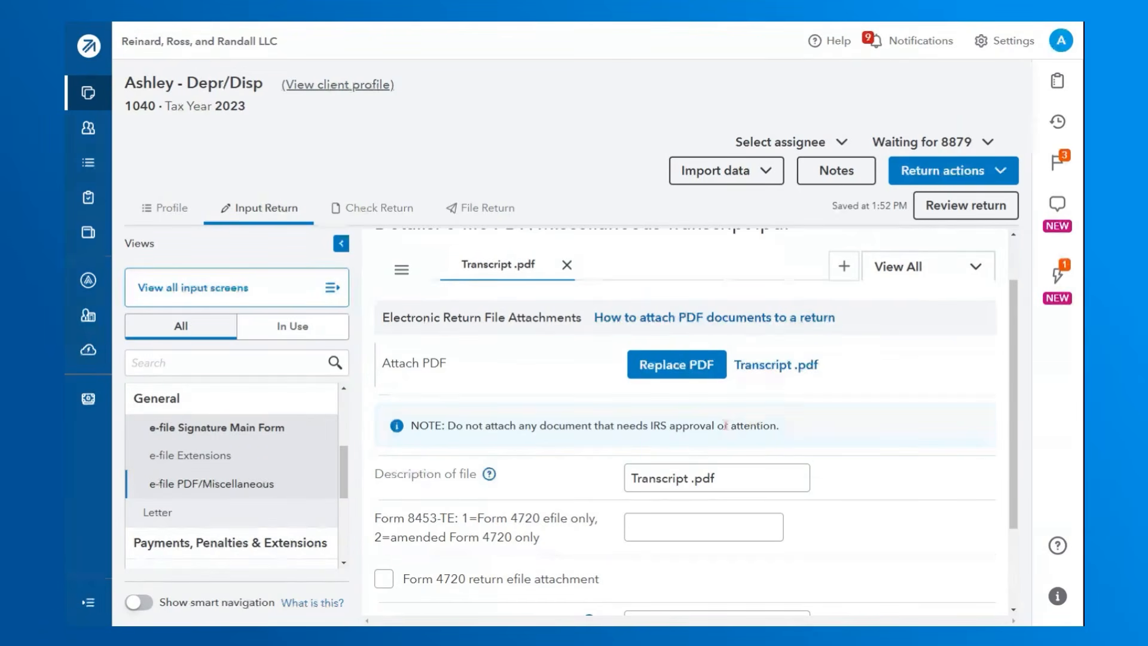
- Try to link the attached PDF to Sch C option 8, and clear the entry
{"action": "scroll", "coordinate": [725, 425], "scroll_direction": "down", "scroll_amount": 2}
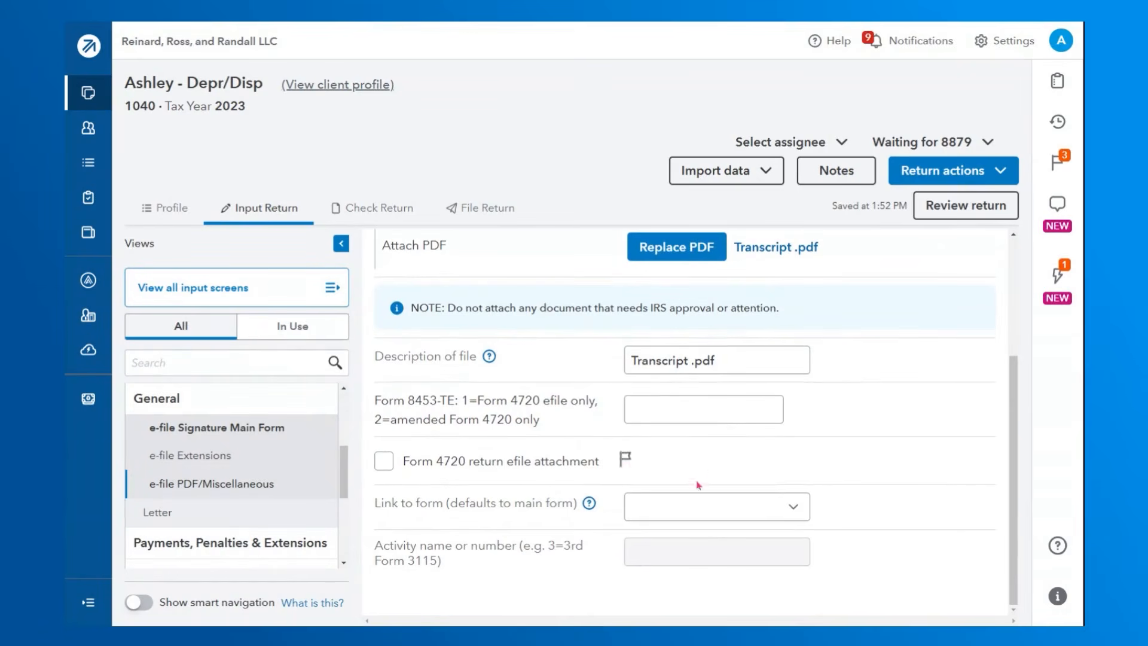
{"action": "left_click", "coordinate": [680, 511]}
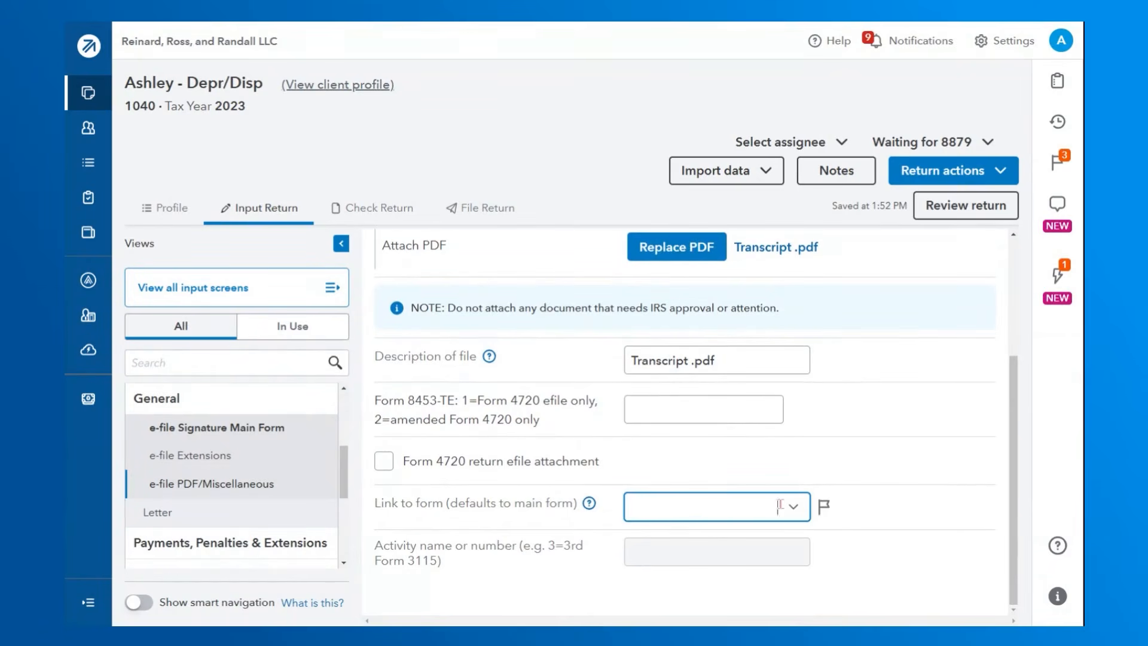
{"action": "left_click", "coordinate": [783, 506]}
{"action": "left_click_drag", "start_coordinate": [826, 437], "coordinate": [794, 392]}
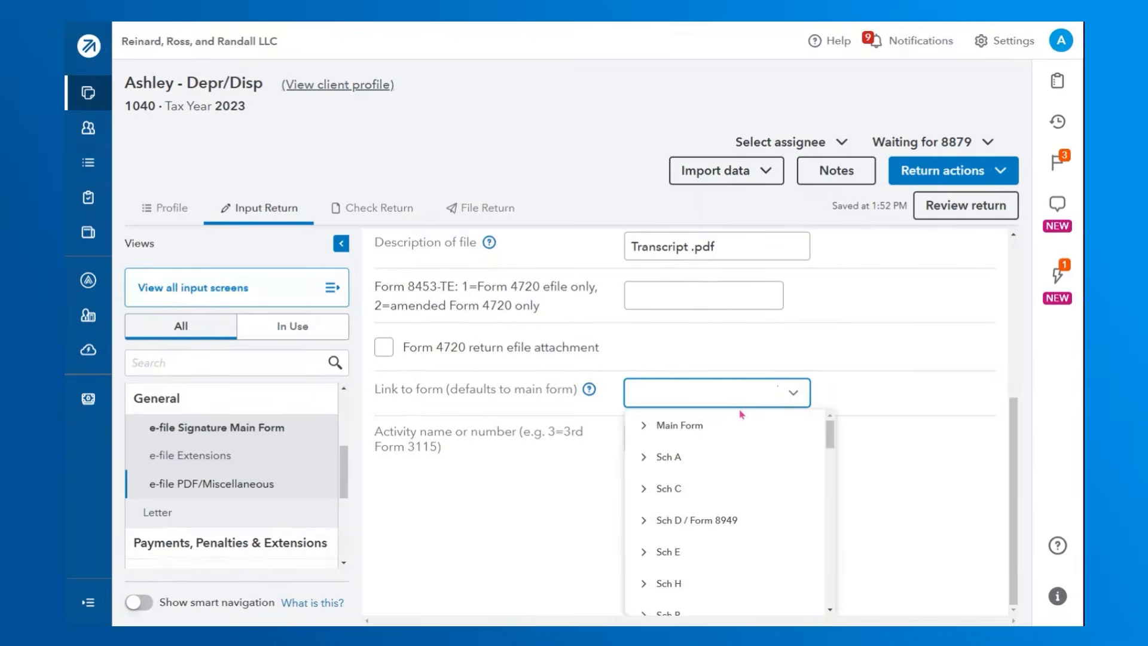
{"action": "type", "text": "8 = Sch C9"}
{"action": "key", "text": "BackSpace"}
{"action": "key", "text": "BackSpace"}
{"action": "key", "text": "BackSpace"}
{"action": "key", "text": "BackSpace"}
{"action": "key", "text": "BackSpace"}
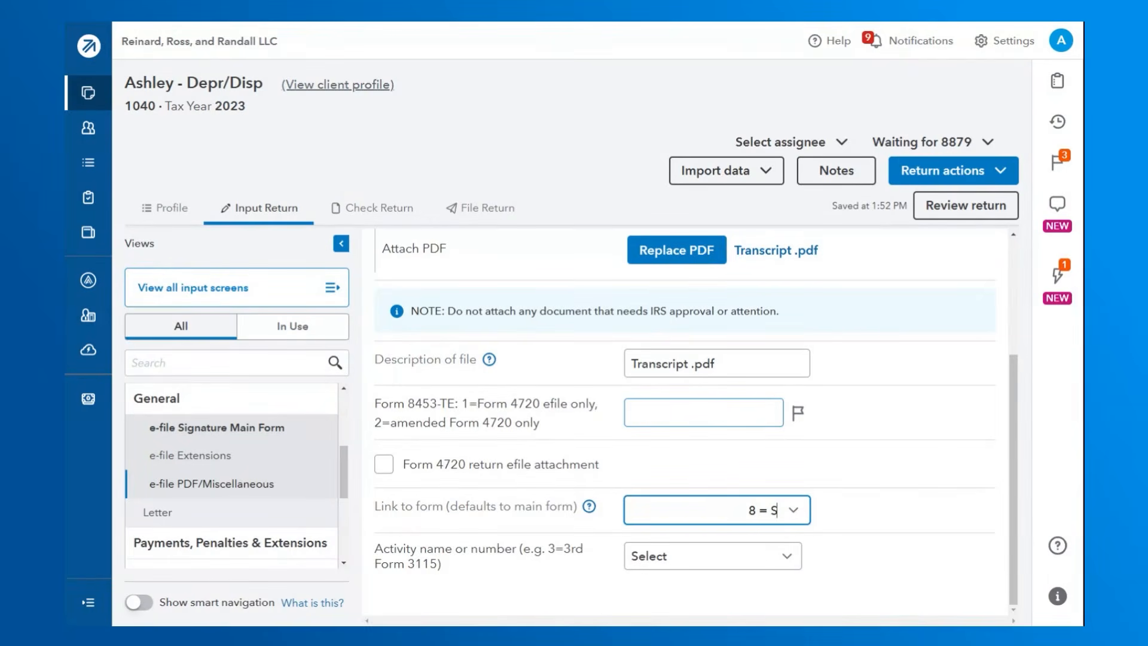
{"action": "key", "text": "BackSpace"}
{"action": "key", "text": "BackSpace"}
{"action": "key", "text": "BackSpace"}
{"action": "key", "text": "BackSpace"}
{"action": "key", "text": "BackSpace"}
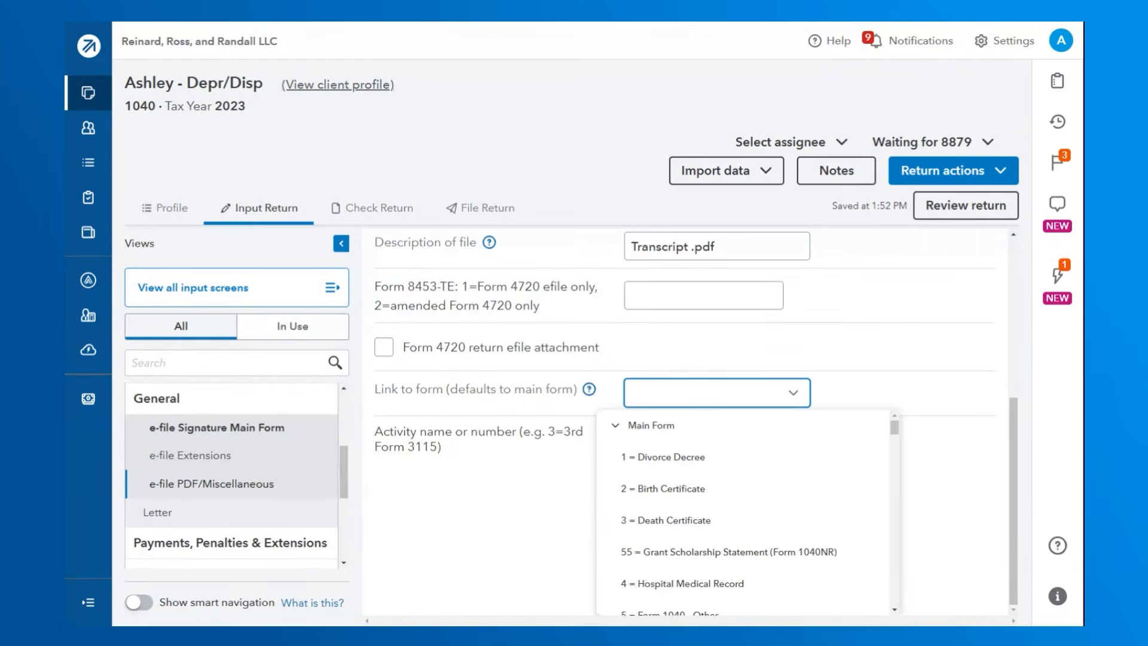
- Link the attached PDF to option 46 = Form 8949 Exception Reporting Statement
{"action": "type", "text": "46"}
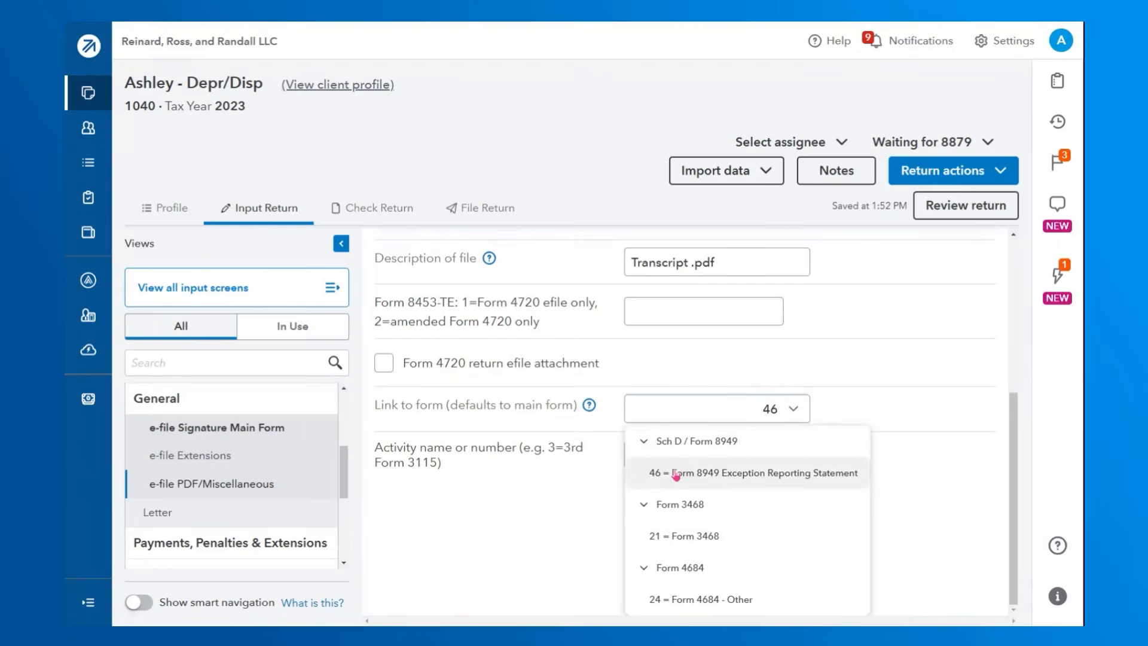
{"action": "left_click", "coordinate": [675, 474]}
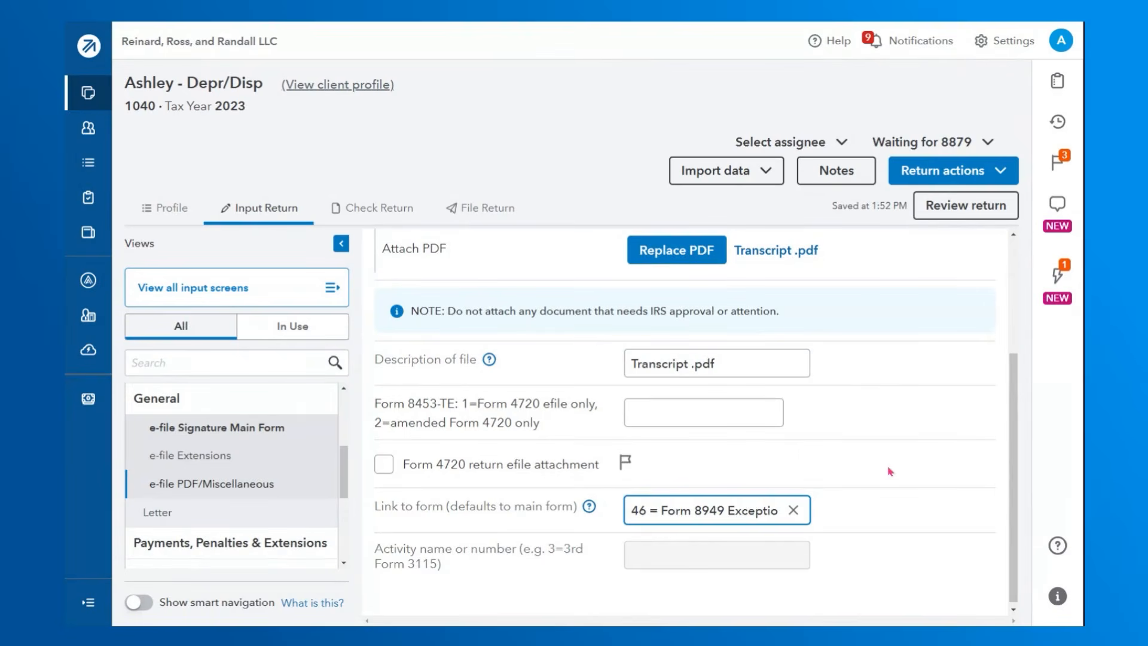
{"action": "scroll", "coordinate": [889, 468], "scroll_direction": "up", "scroll_amount": 1}
{"action": "scroll", "coordinate": [856, 475], "scroll_direction": "down", "scroll_amount": 1}
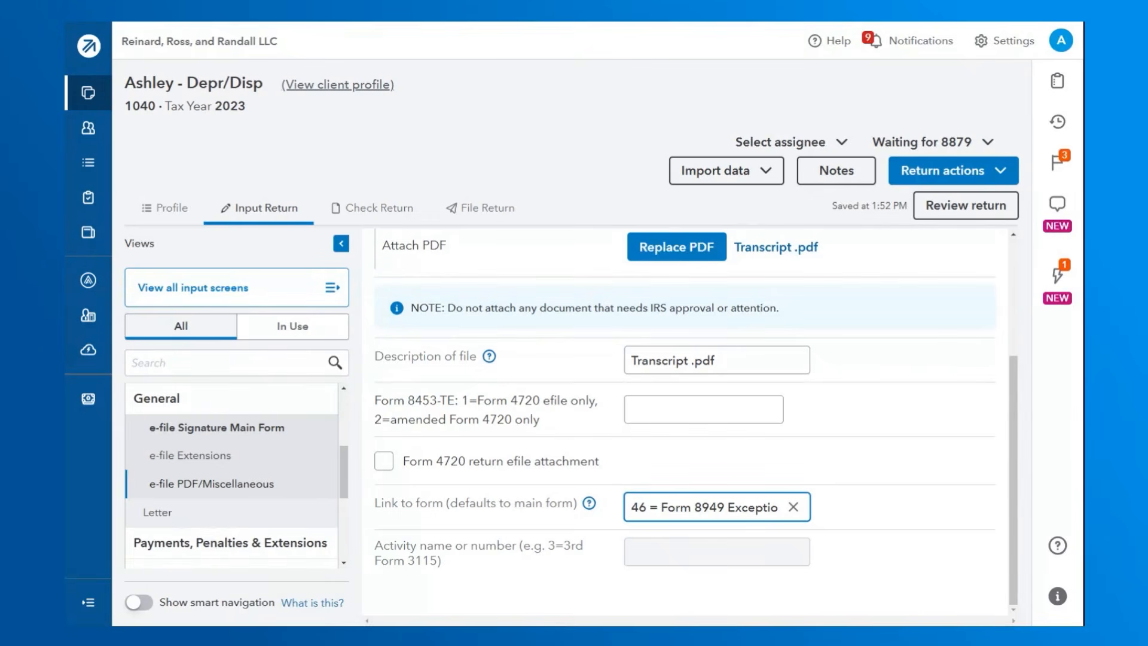
{"action": "scroll", "coordinate": [550, 469], "scroll_direction": "up", "scroll_amount": 2}
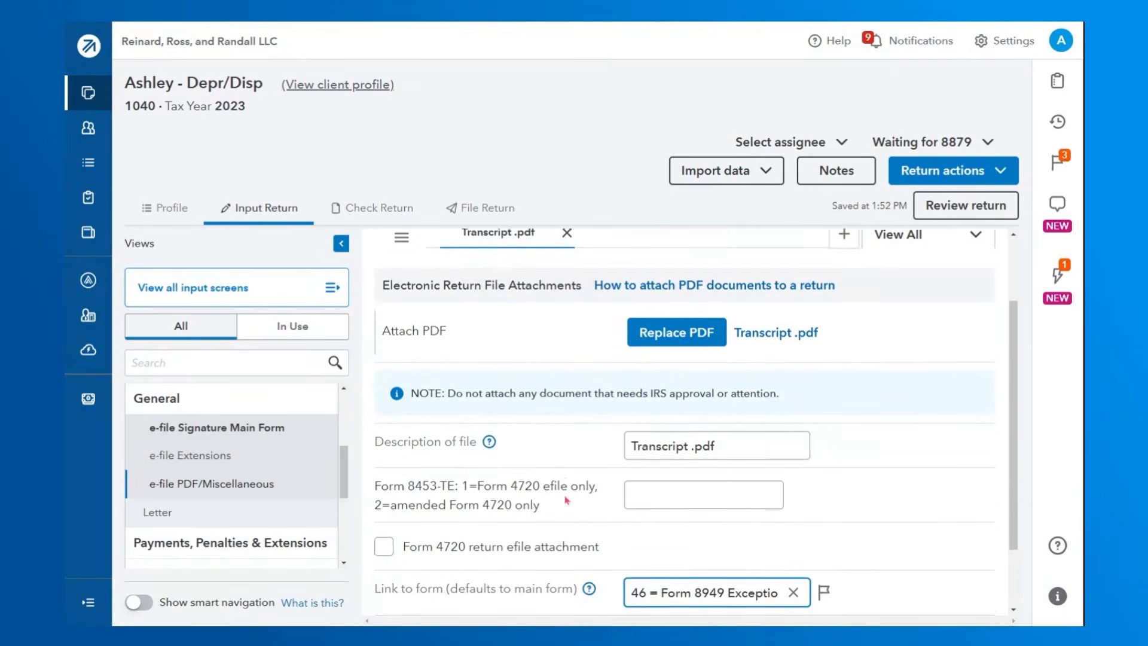
- Review the attachment's details and view the list of PDF attachments included when e-filing the return
{"action": "left_click", "coordinate": [645, 485]}
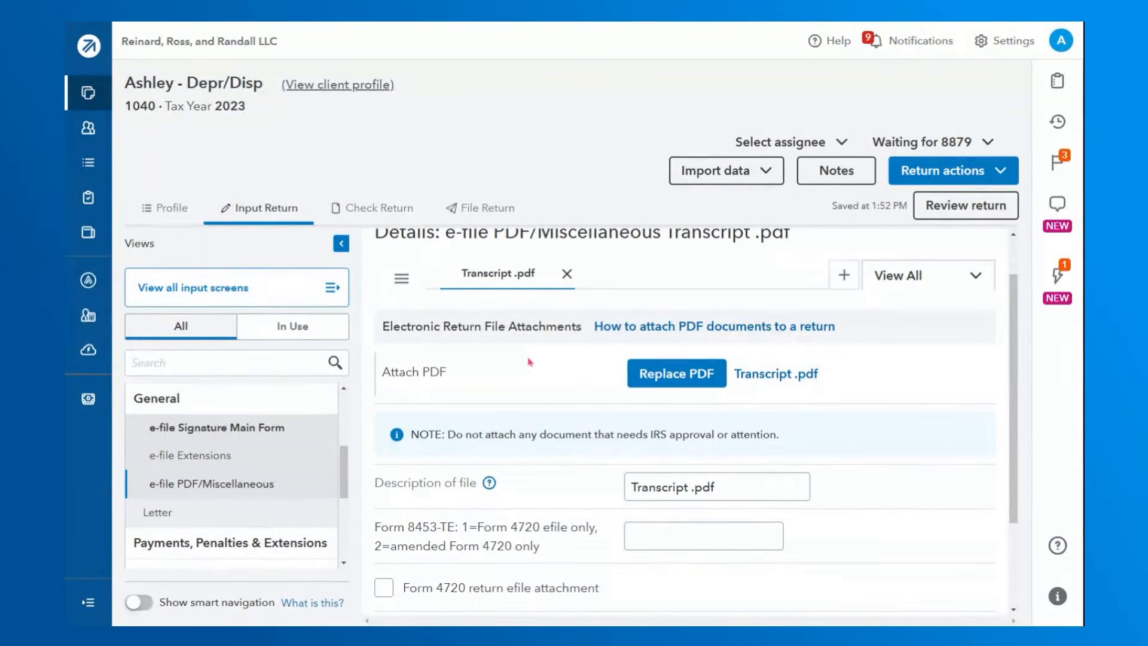
{"action": "scroll", "coordinate": [512, 362], "scroll_direction": "down", "scroll_amount": 1}
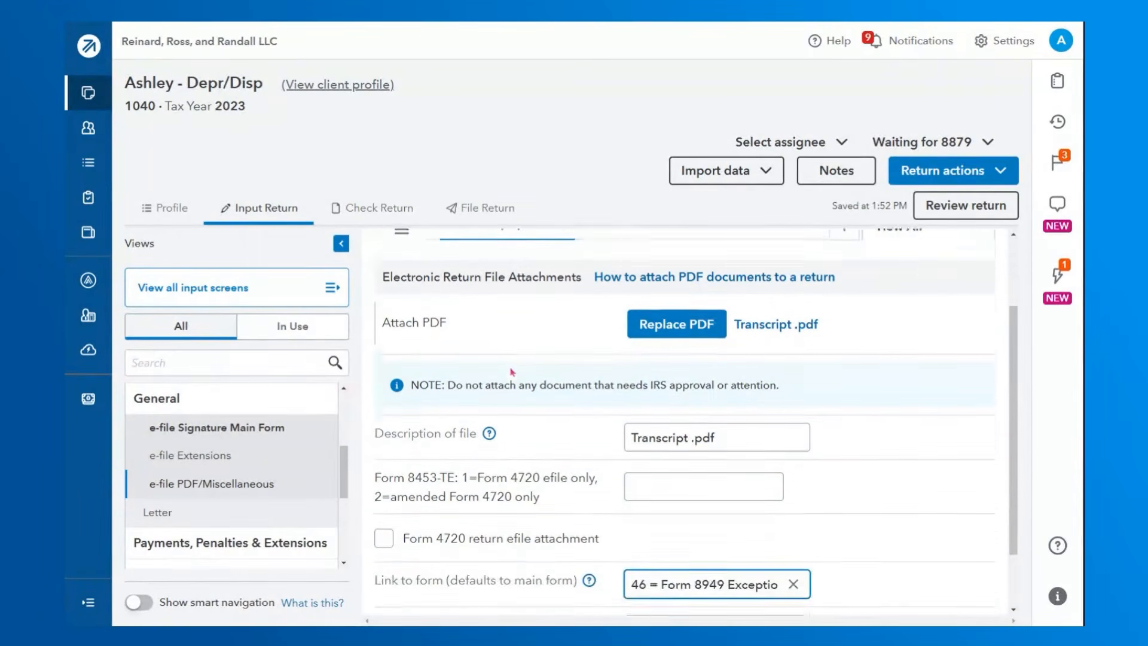
{"action": "left_click", "coordinate": [471, 208]}
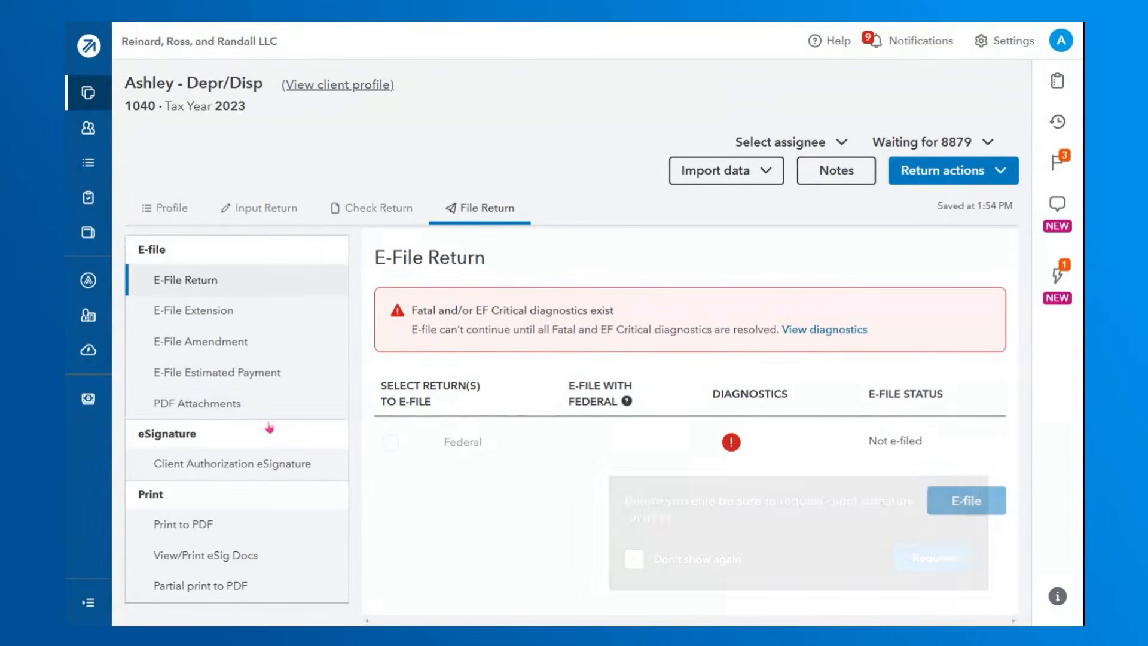
{"action": "left_click", "coordinate": [244, 415]}
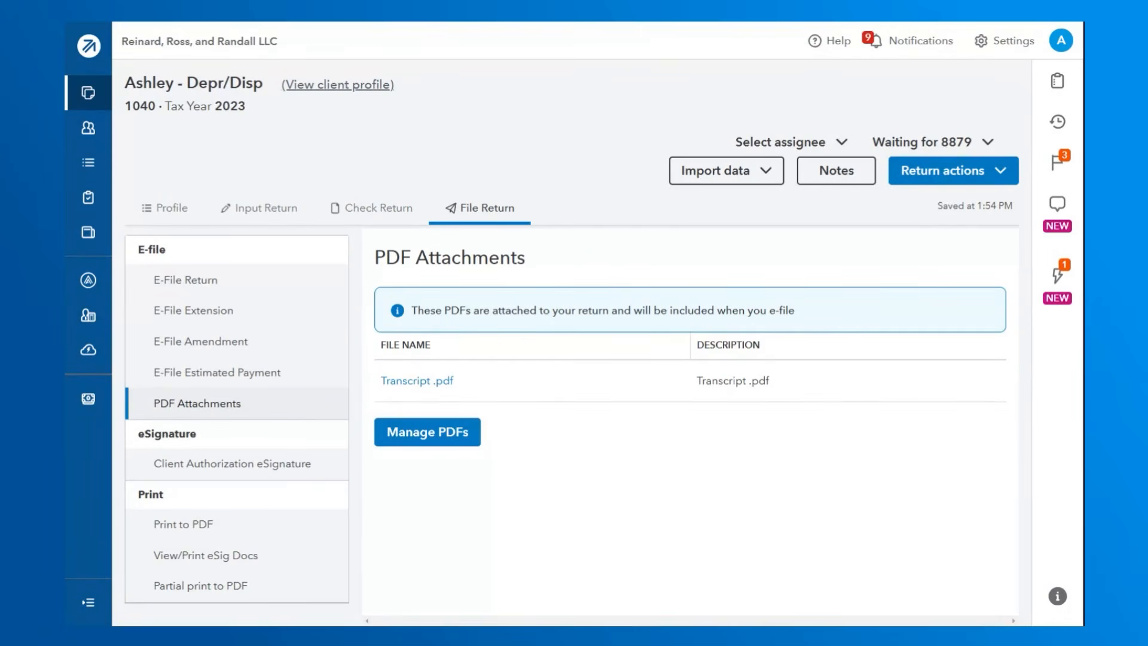
- Open the 2023 Multistate 1040 from the tax returns list and look over its table of input screens
{"action": "left_click", "coordinate": [88, 92]}
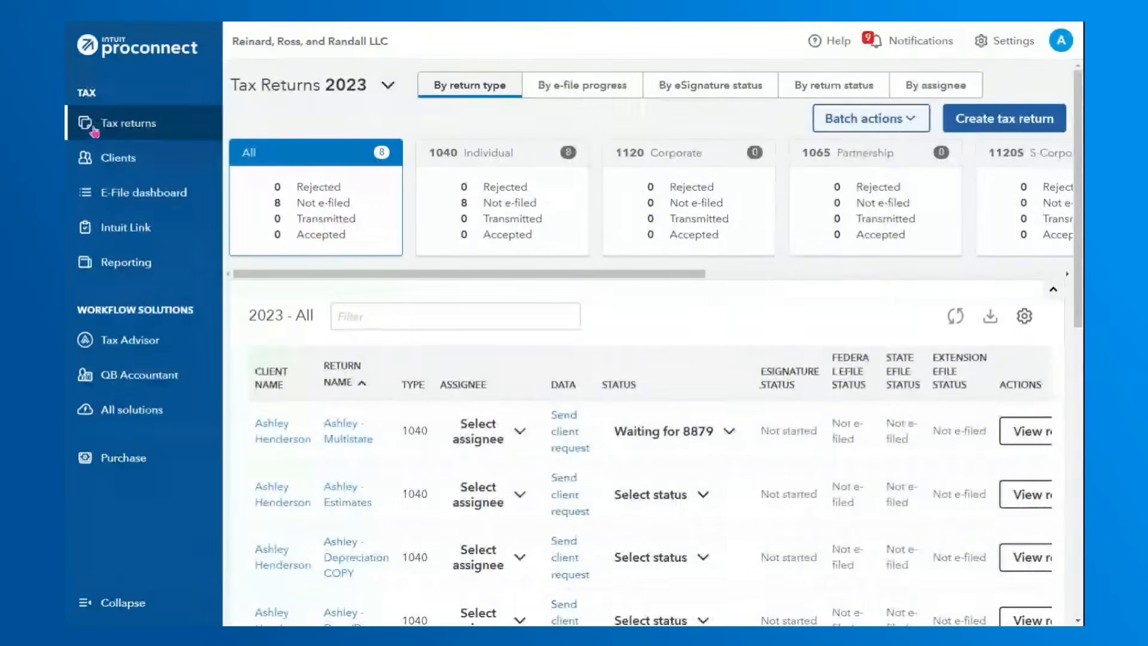
{"action": "scroll", "coordinate": [318, 243], "scroll_direction": "down", "scroll_amount": 2}
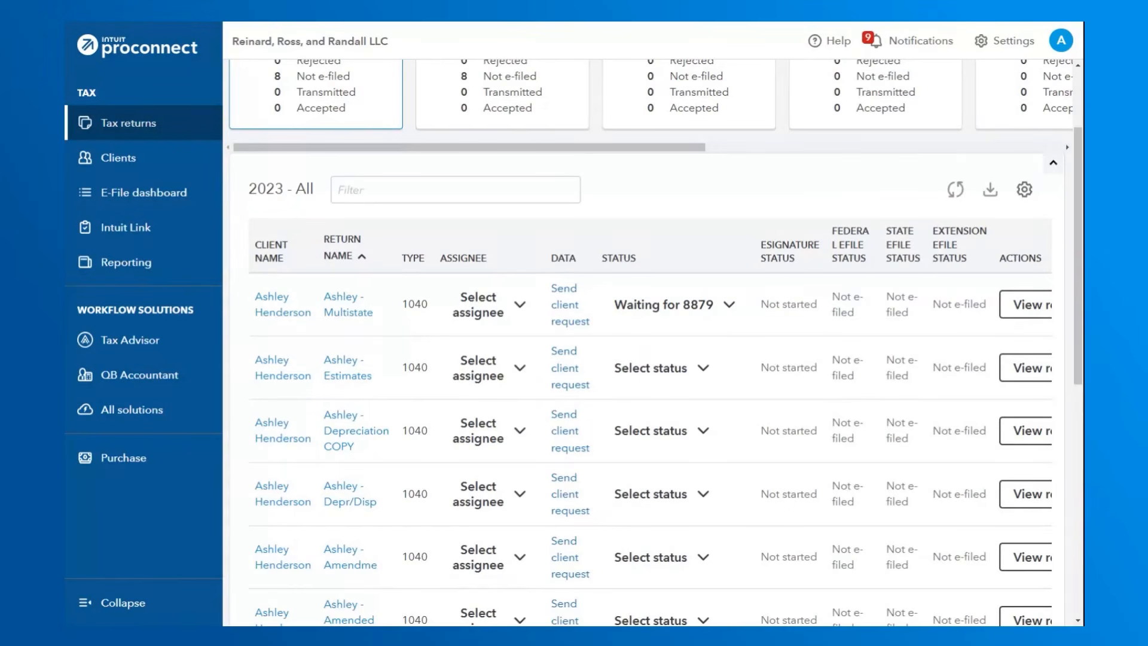
{"action": "left_click", "coordinate": [351, 309]}
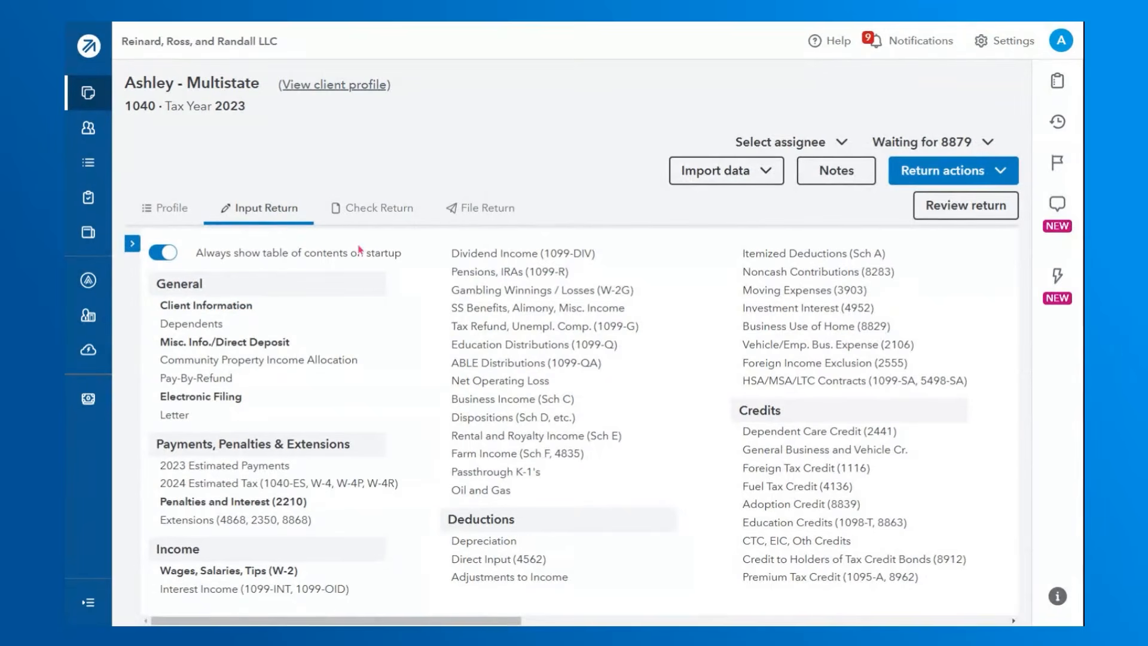
{"action": "left_click_drag", "start_coordinate": [406, 622], "coordinate": [733, 621]}
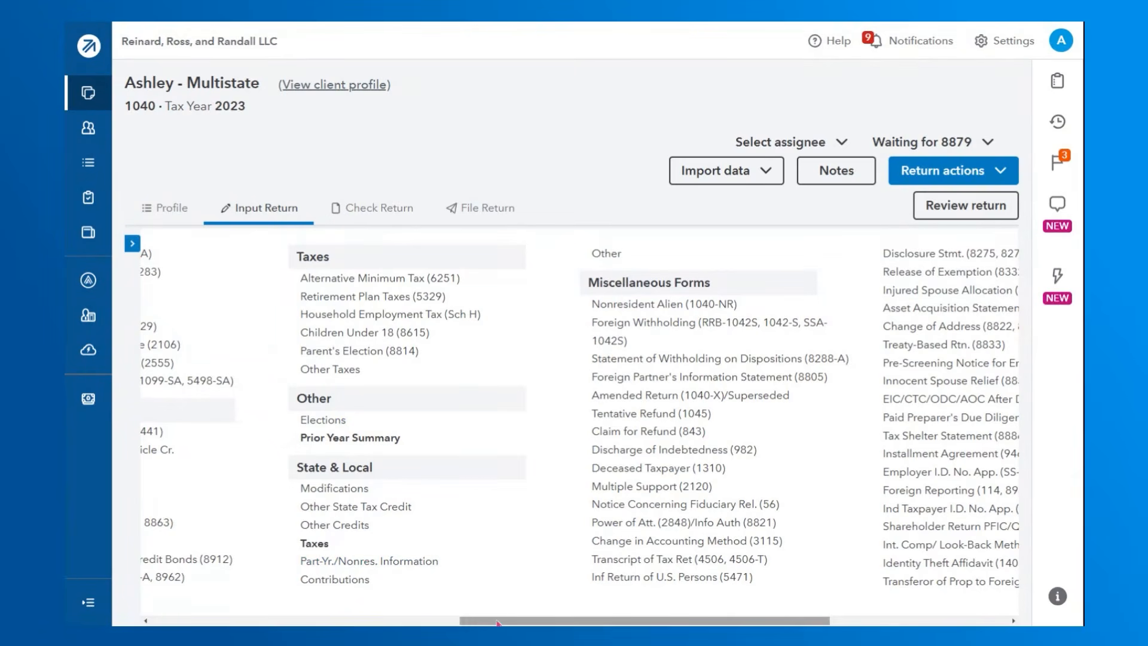
{"action": "left_click_drag", "start_coordinate": [495, 621], "coordinate": [187, 622]}
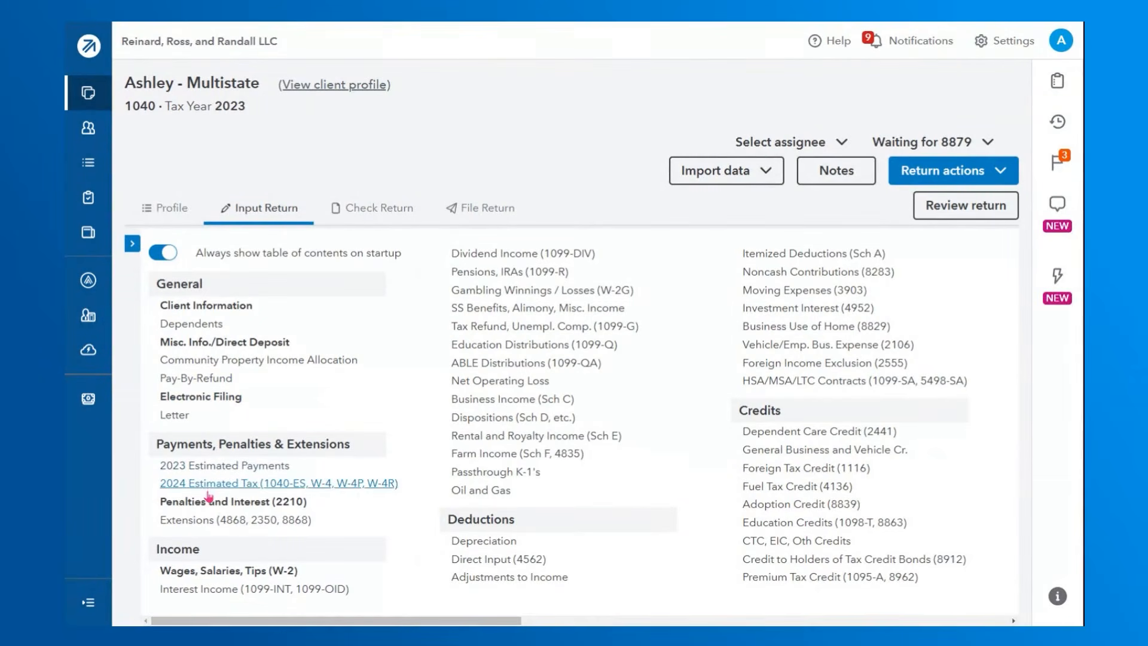
- Open the Wages, Salaries, Tips (W-2) input and examine the Times New employer information and wage amounts
{"action": "left_click", "coordinate": [206, 575]}
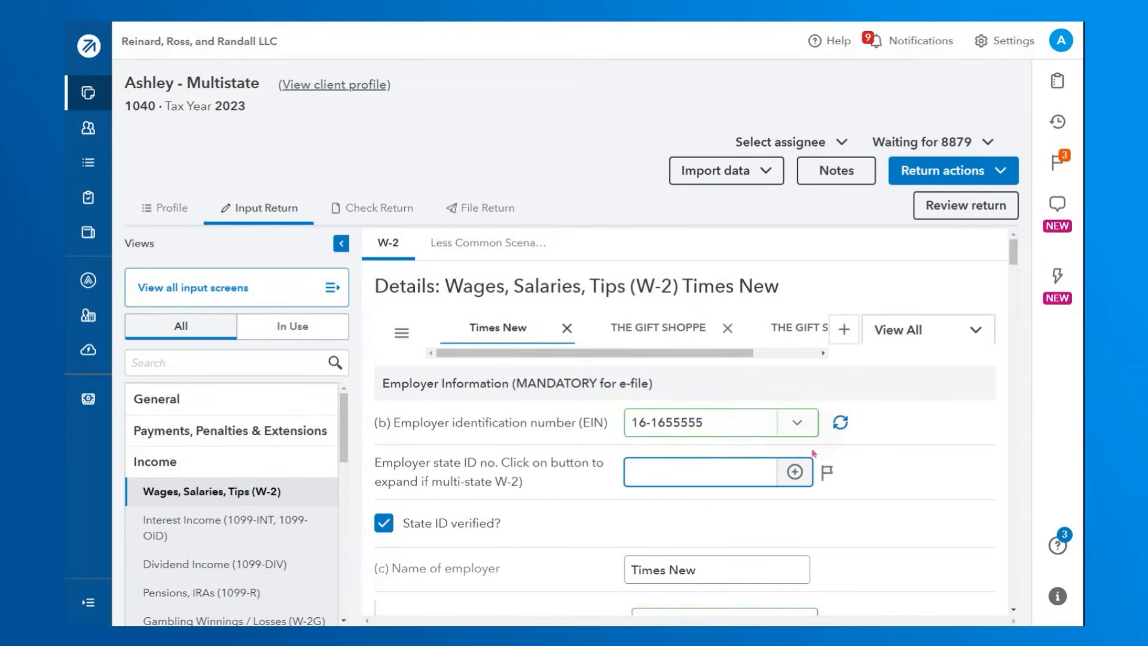
{"action": "scroll", "coordinate": [699, 422], "scroll_direction": "down", "scroll_amount": 1}
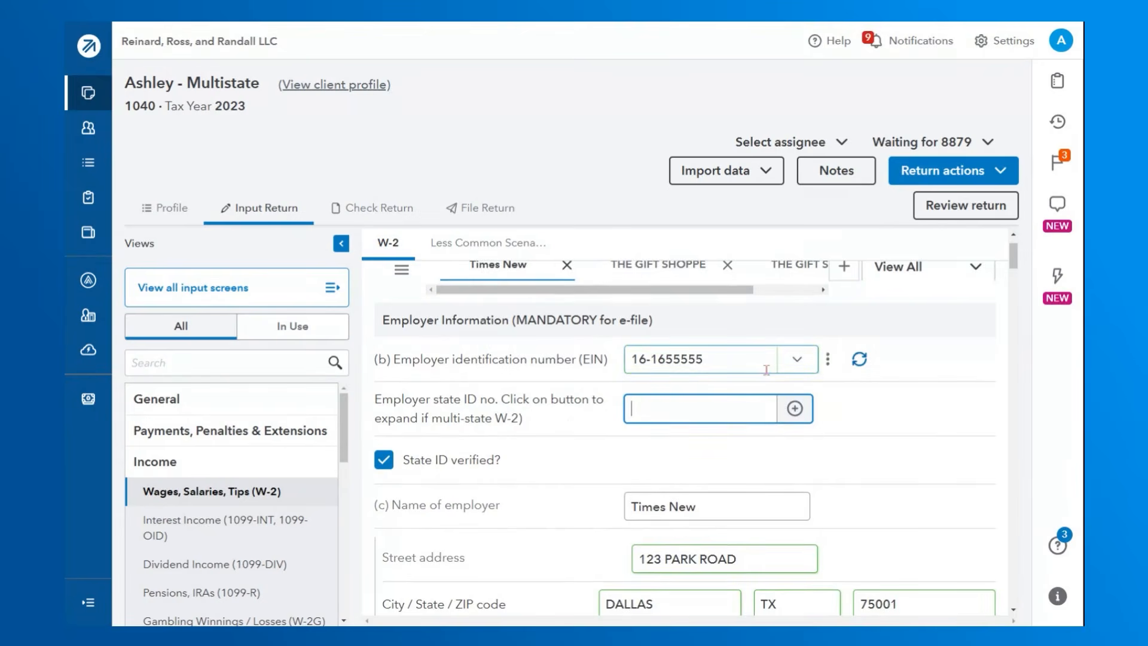
{"action": "scroll", "coordinate": [865, 391], "scroll_direction": "down", "scroll_amount": 2}
{"action": "scroll", "coordinate": [863, 396], "scroll_direction": "down", "scroll_amount": 8}
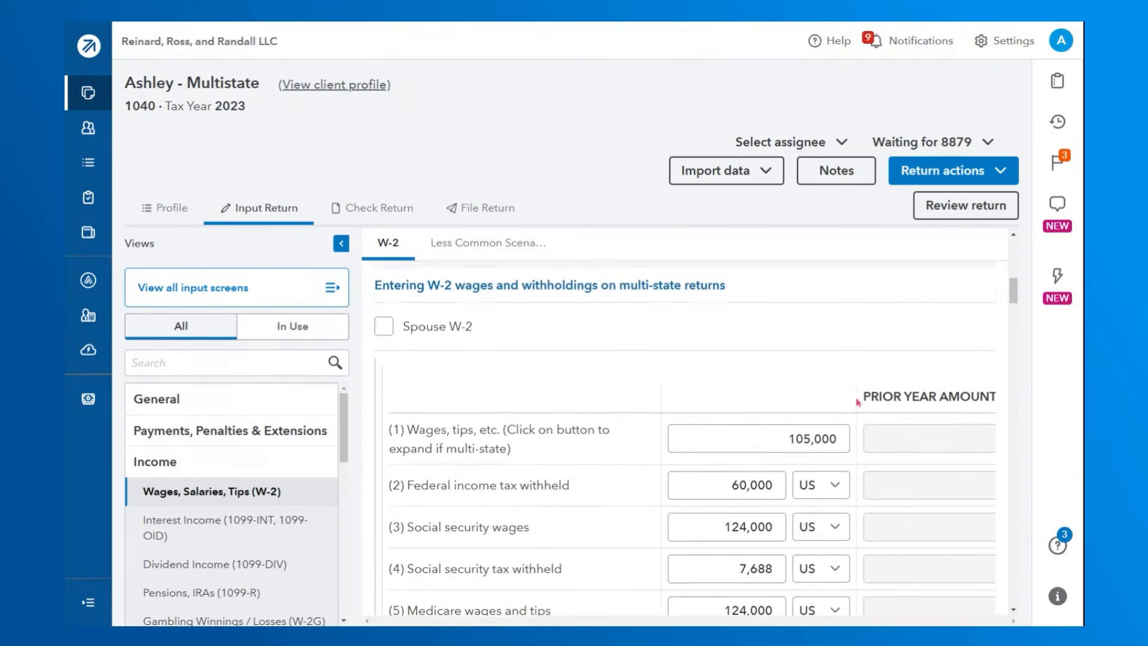
- Examine the W-2 wage, social security and Medicare amounts along with their state selections
{"action": "left_click", "coordinate": [748, 345]}
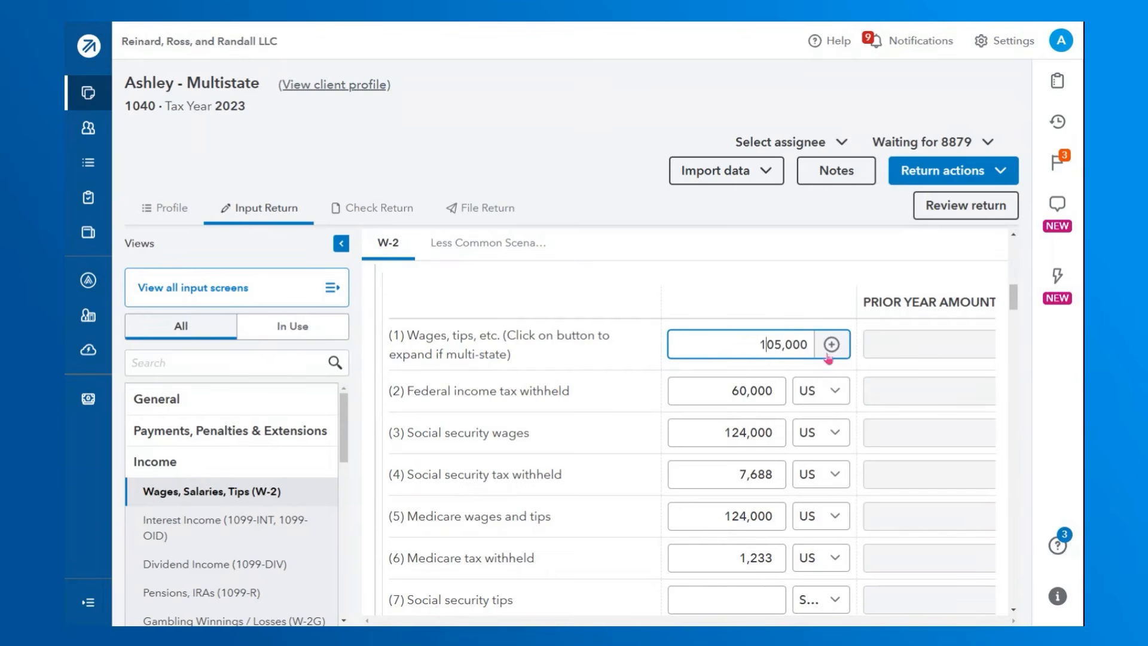
{"action": "left_click", "coordinate": [813, 390]}
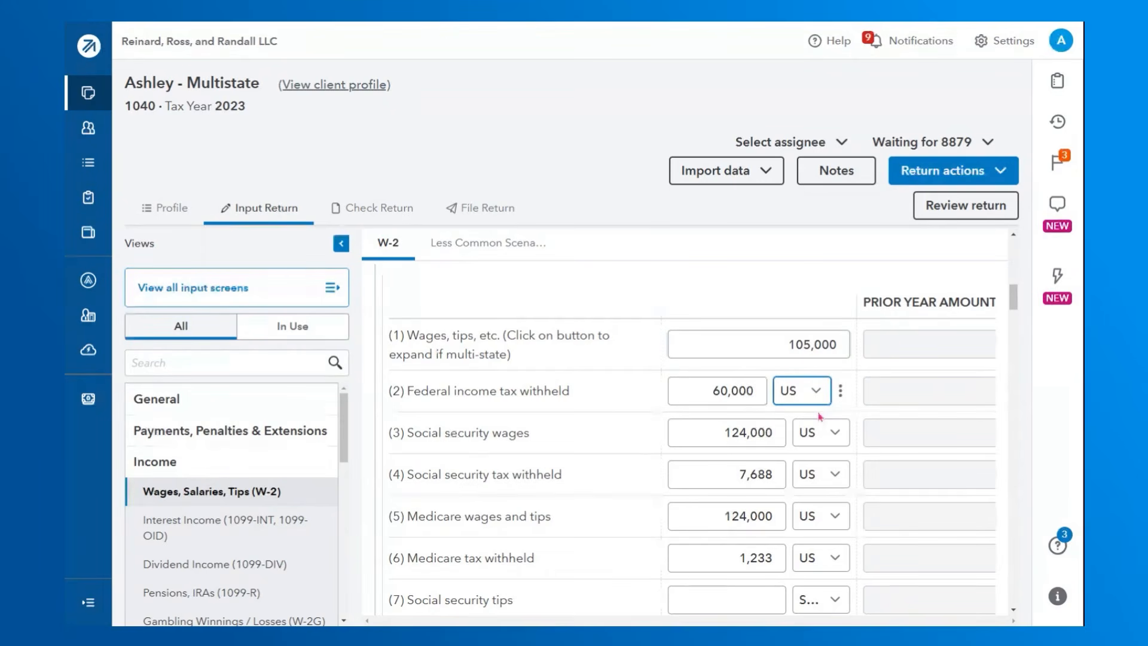
{"action": "left_click", "coordinate": [732, 336]}
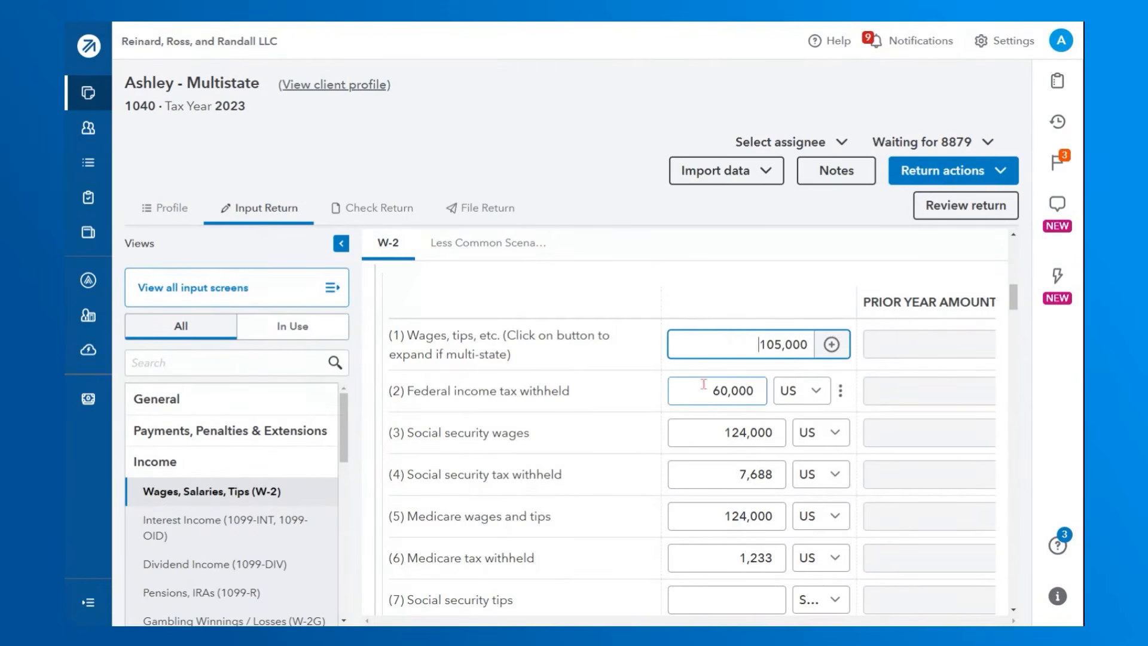
{"action": "scroll", "coordinate": [717, 394], "scroll_direction": "down", "scroll_amount": 3}
{"action": "left_click", "coordinate": [706, 402]}
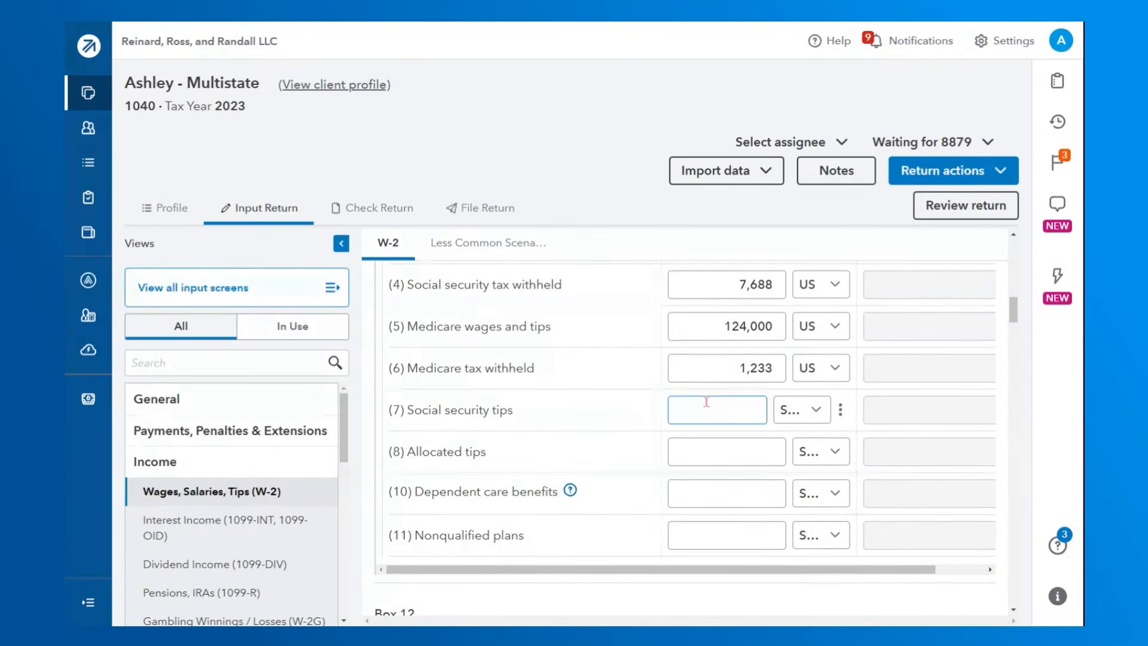
{"action": "scroll", "coordinate": [707, 395], "scroll_direction": "up", "scroll_amount": 3}
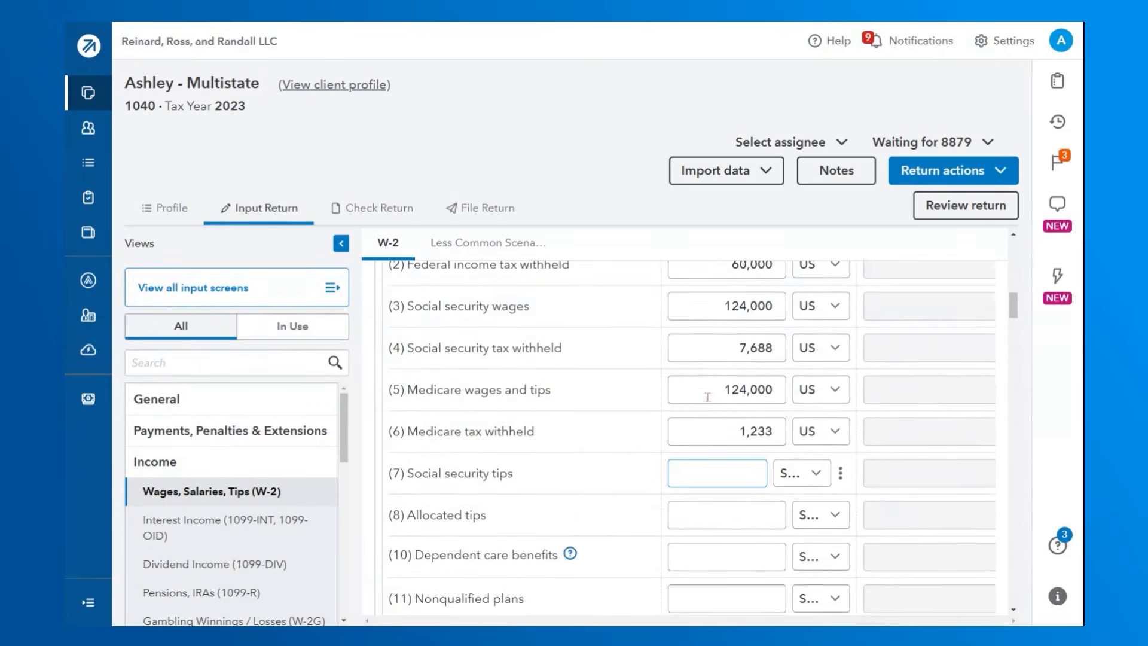
- Open the multistate breakdown of the box 1 wages and set the MI row's state to MI
{"action": "left_click", "coordinate": [788, 348]}
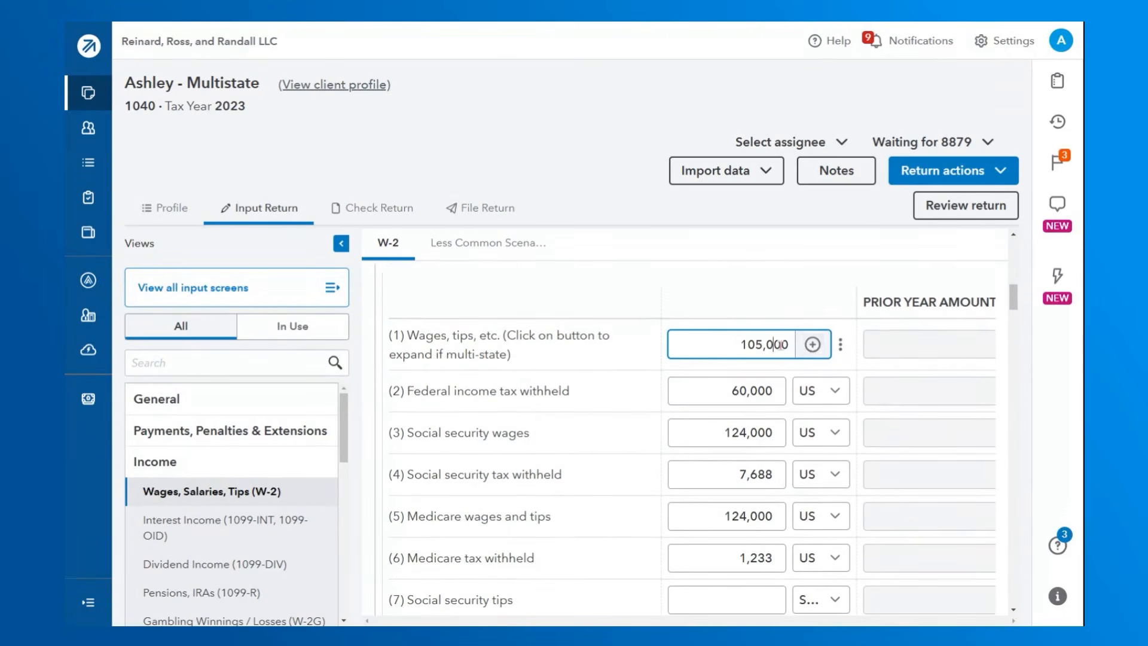
{"action": "left_click", "coordinate": [811, 345]}
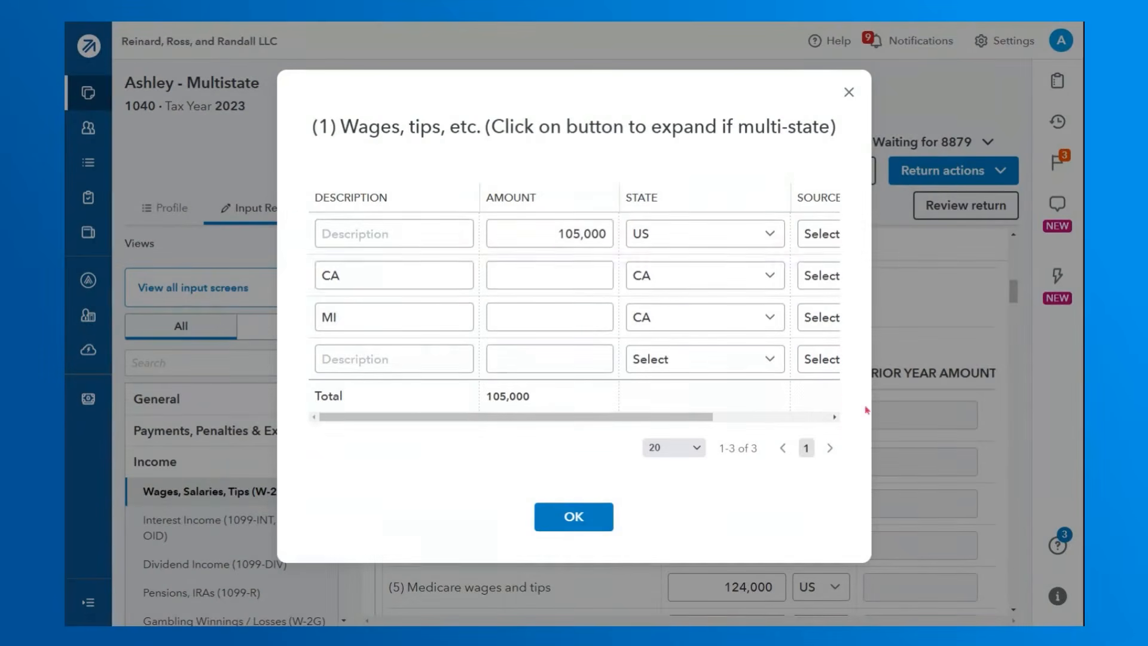
{"action": "left_click", "coordinate": [541, 264]}
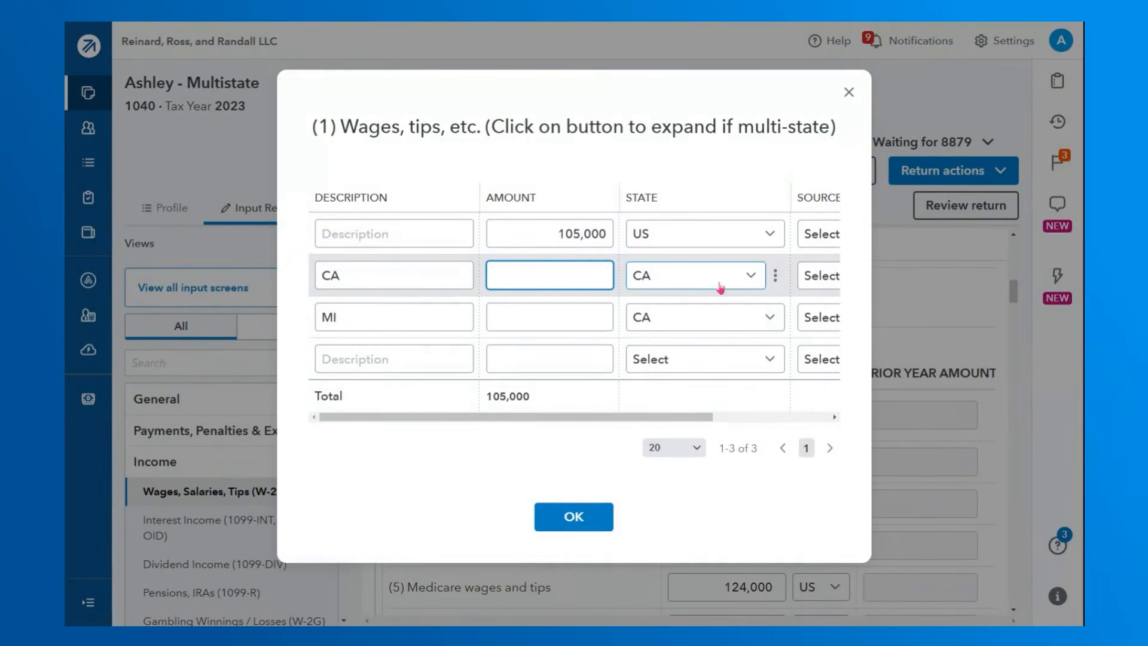
{"action": "left_click_drag", "start_coordinate": [643, 418], "coordinate": [602, 429]}
{"action": "left_click", "coordinate": [697, 317]}
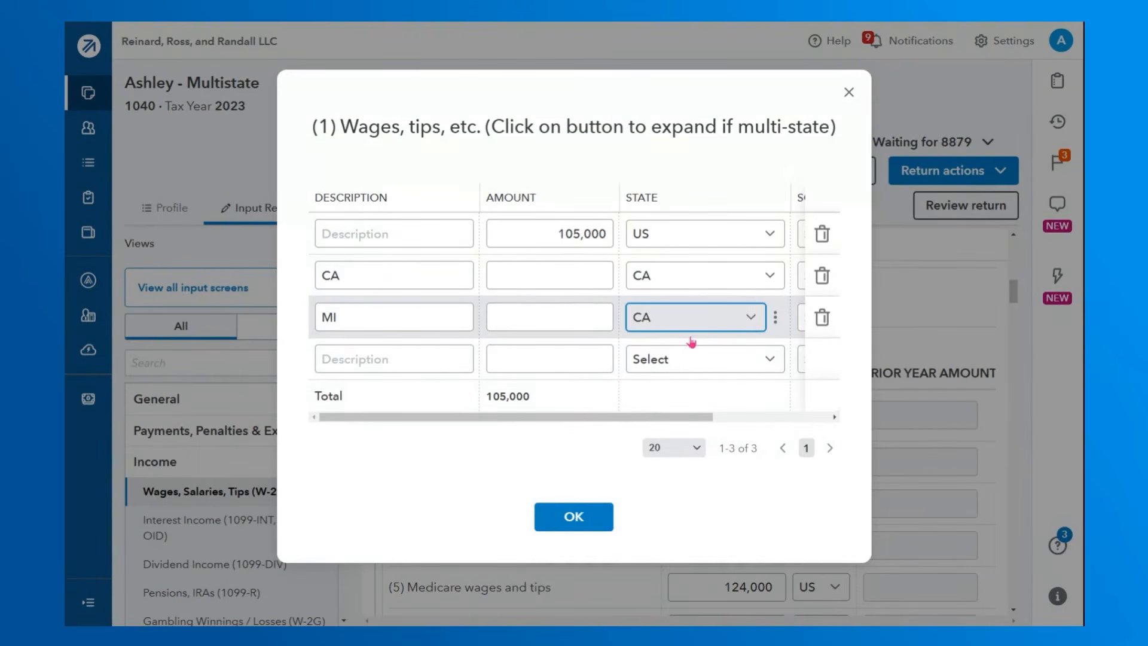
- Enter box 1 wages of 90,000 for CA and 15,000 for MI, and accept the breakdown
{"action": "left_click", "coordinate": [527, 277]}
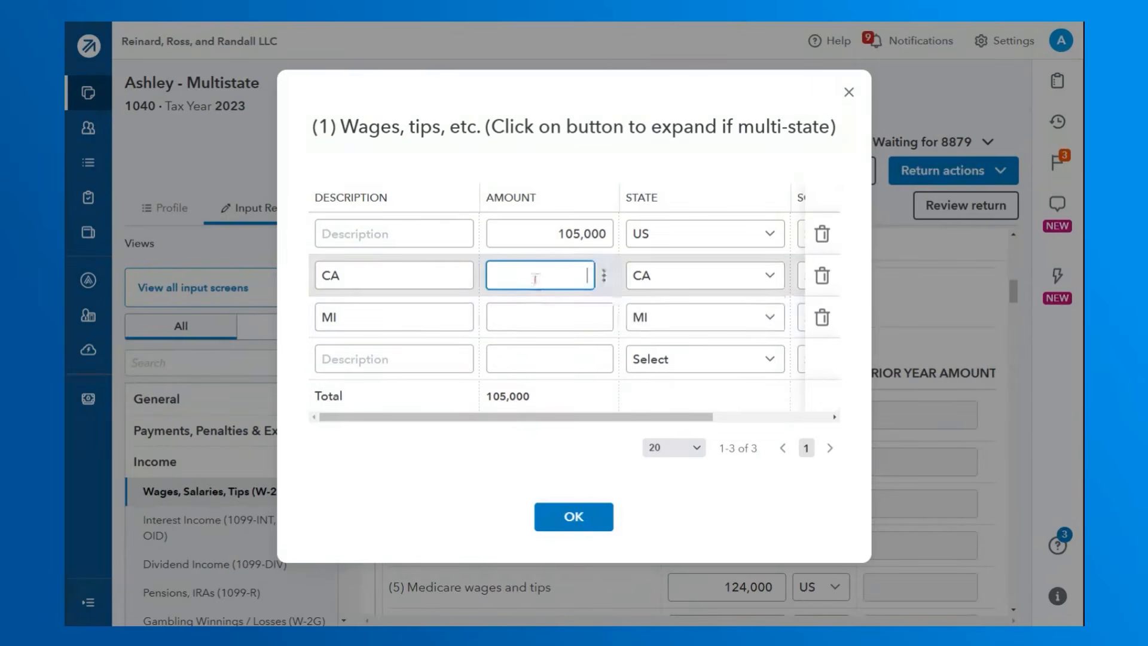
{"action": "type", "text": "90"}
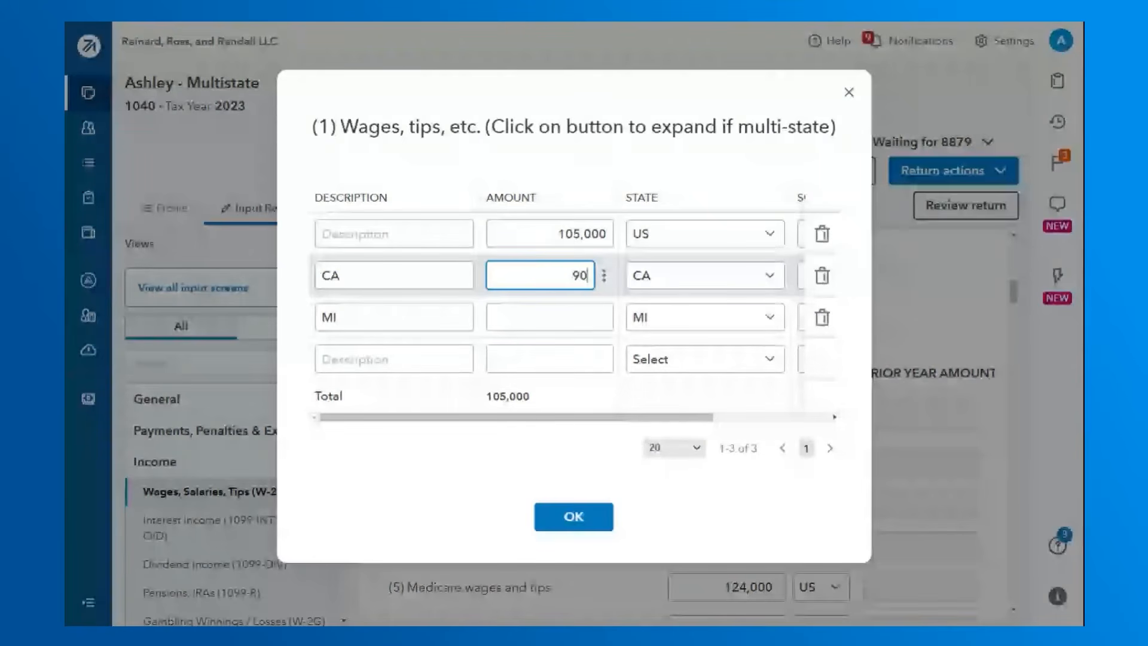
{"action": "type", "text": "000"}
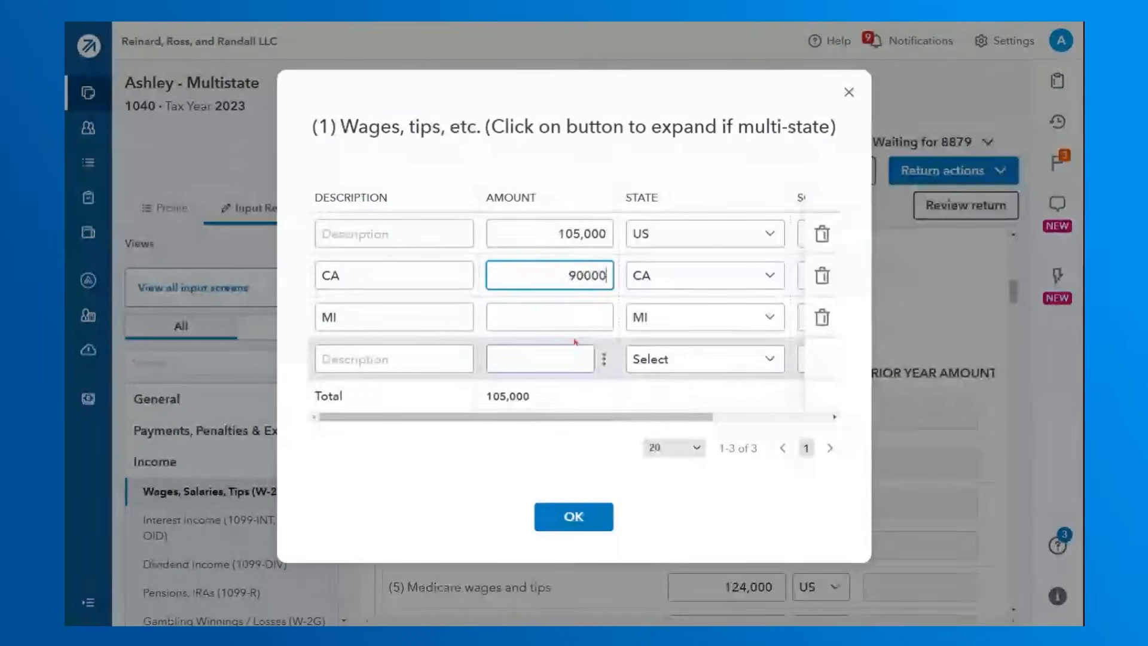
{"action": "left_click", "coordinate": [585, 317]}
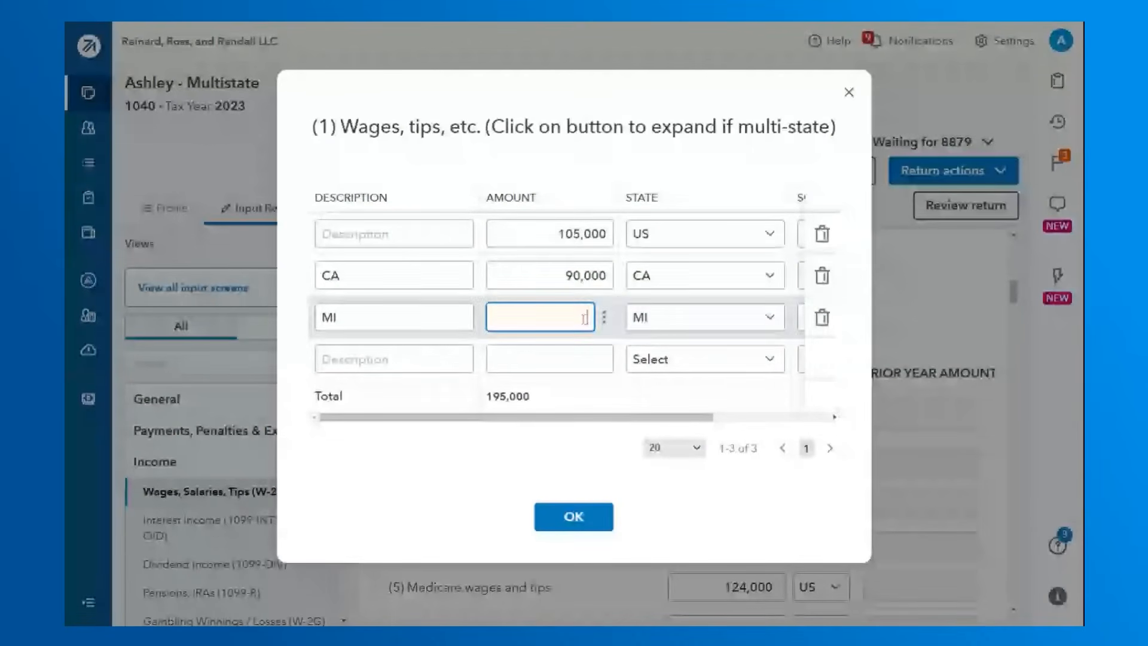
{"action": "type", "text": "15000"}
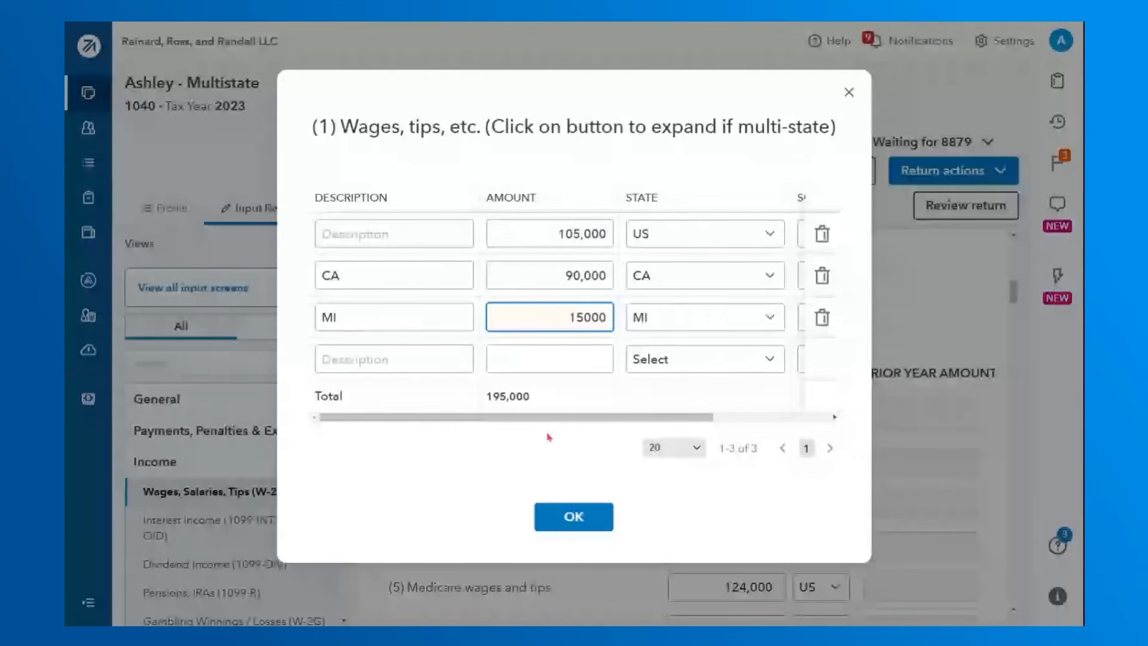
{"action": "left_click", "coordinate": [549, 438]}
{"action": "left_click", "coordinate": [597, 517]}
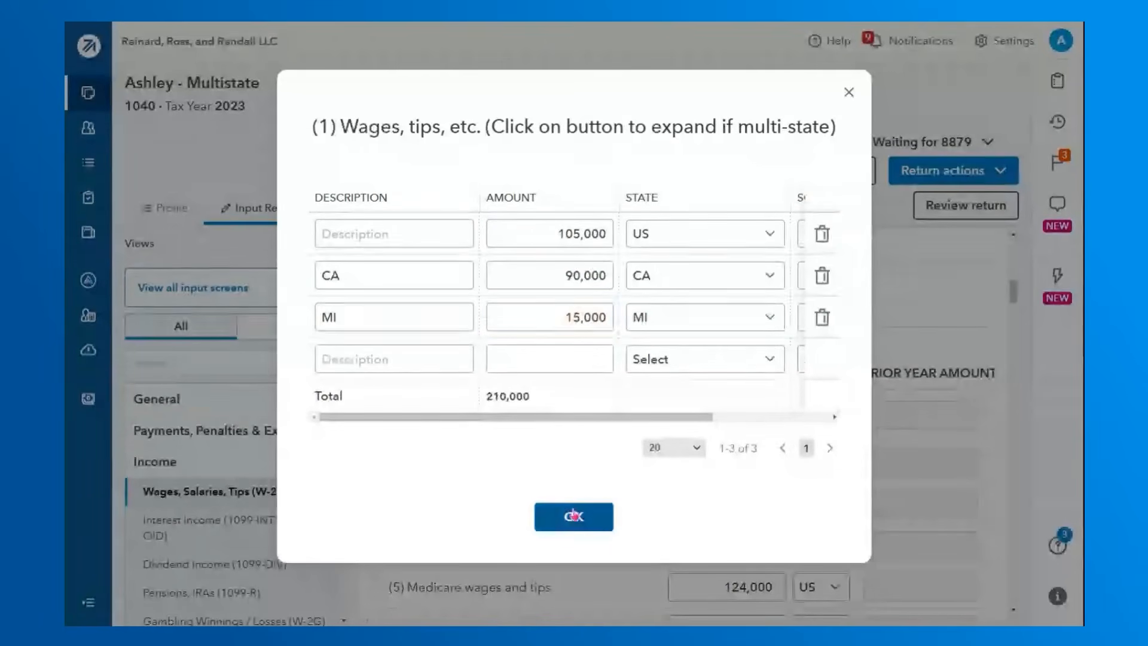
- Look through the remaining W-2 boxes down to the State and Local section
{"action": "scroll", "coordinate": [785, 344], "scroll_direction": "down", "scroll_amount": 2}
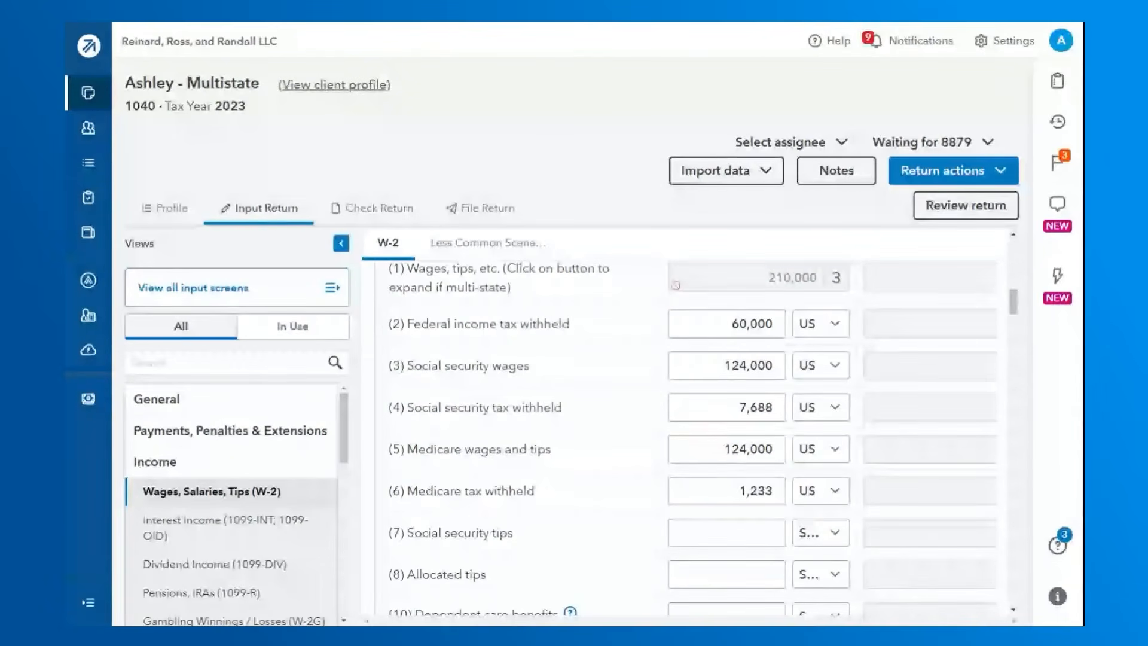
{"action": "scroll", "coordinate": [639, 320], "scroll_direction": "down", "scroll_amount": 1}
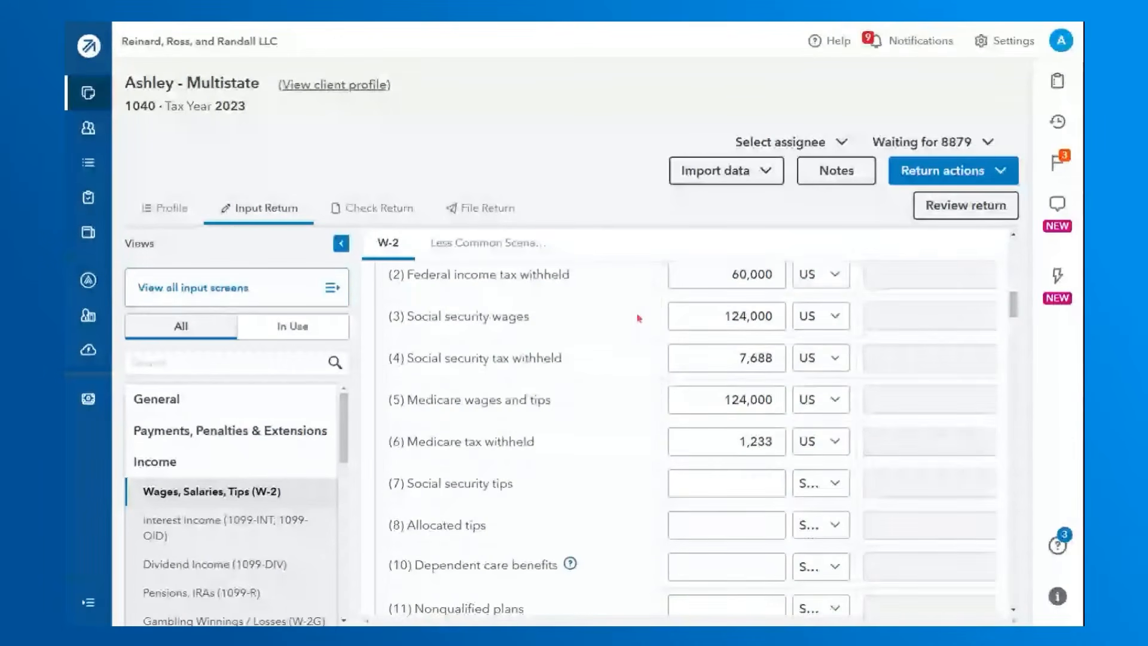
{"action": "scroll", "coordinate": [639, 318], "scroll_direction": "down", "scroll_amount": 2}
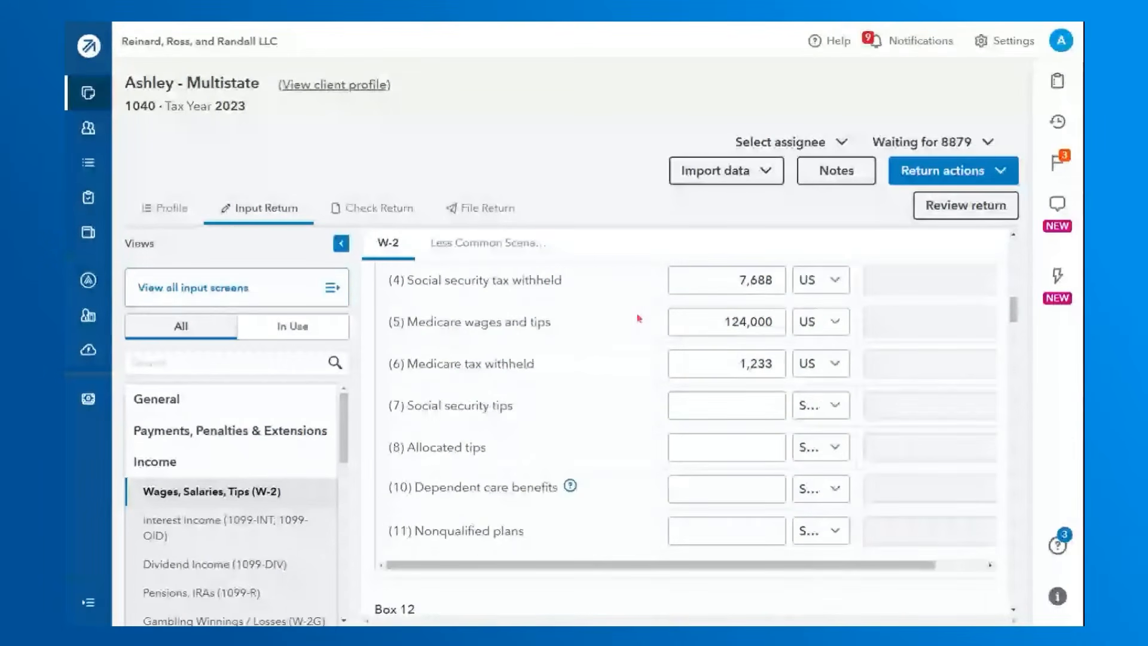
{"action": "scroll", "coordinate": [639, 318], "scroll_direction": "down", "scroll_amount": 1}
{"action": "scroll", "coordinate": [635, 320], "scroll_direction": "down", "scroll_amount": 7}
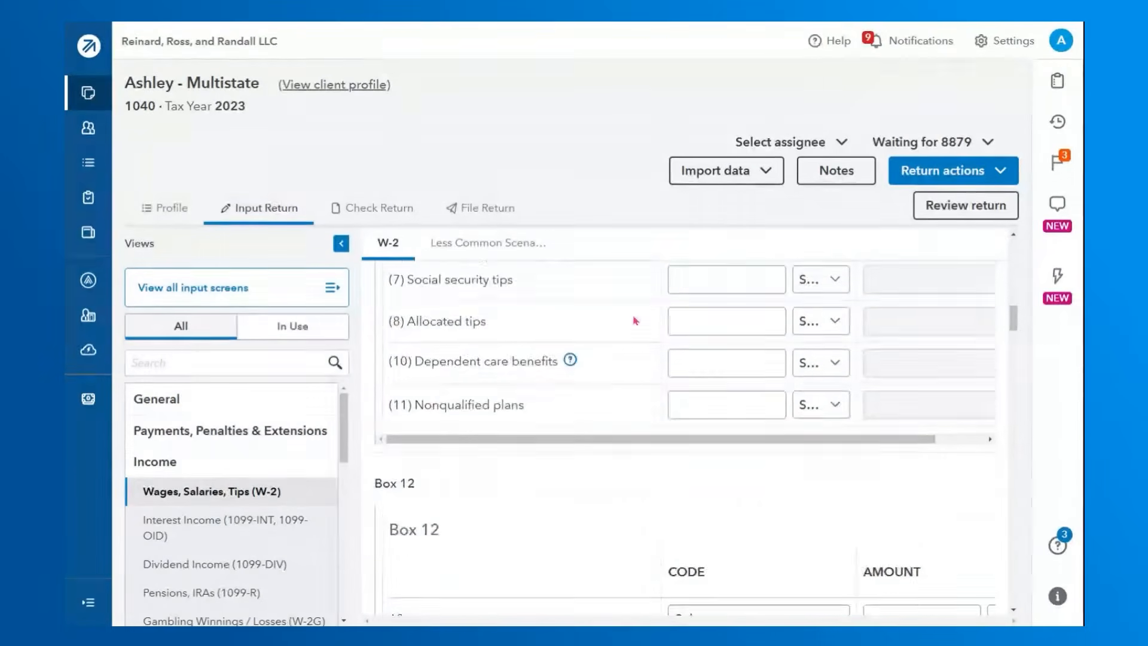
{"action": "scroll", "coordinate": [634, 321], "scroll_direction": "down", "scroll_amount": 10}
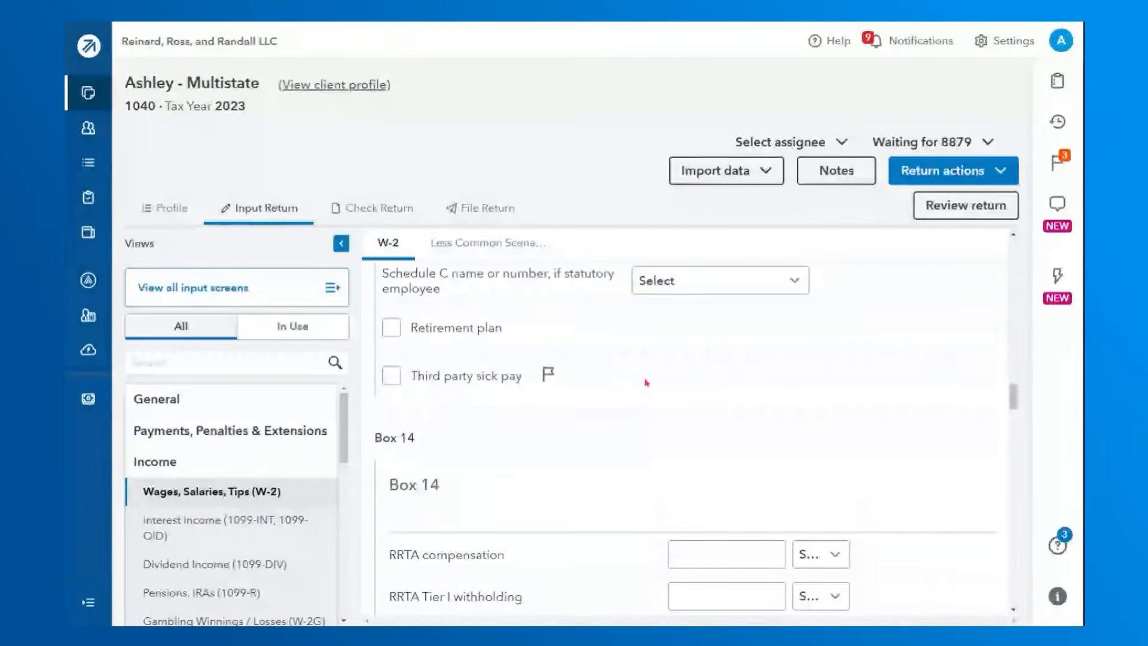
{"action": "scroll", "coordinate": [645, 382], "scroll_direction": "down", "scroll_amount": 3}
{"action": "scroll", "coordinate": [646, 382], "scroll_direction": "down", "scroll_amount": 6}
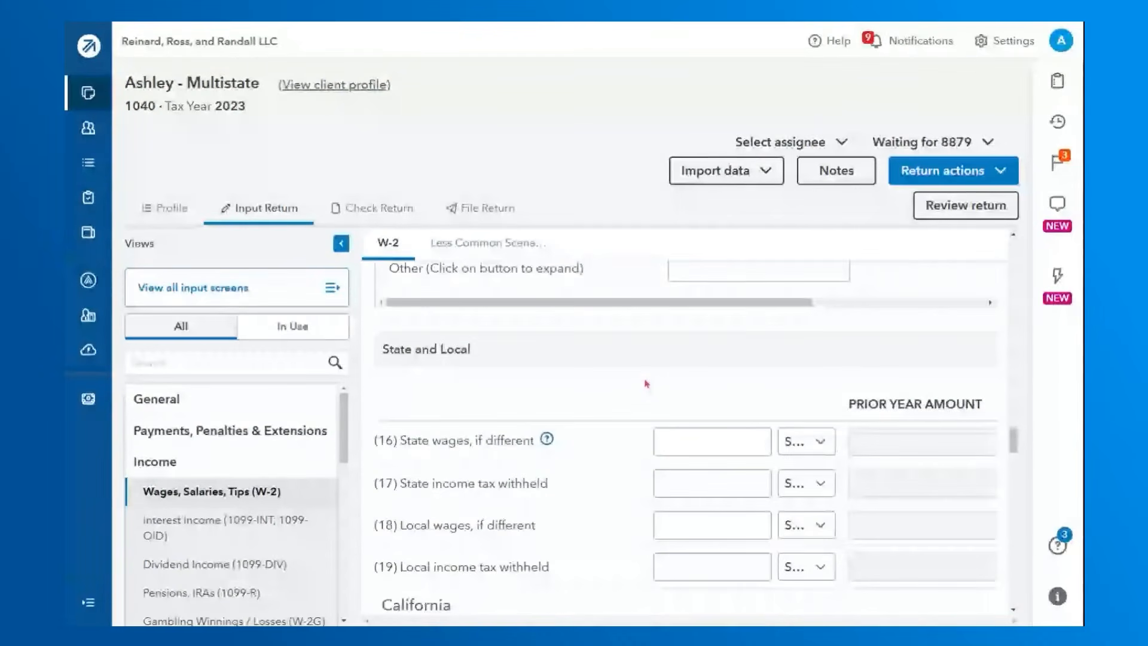
{"action": "scroll", "coordinate": [646, 383], "scroll_direction": "down", "scroll_amount": 1}
- Open the breakdown for box 16 state wages, examine its amount, state and source entries, and close it
{"action": "left_click", "coordinate": [686, 361]}
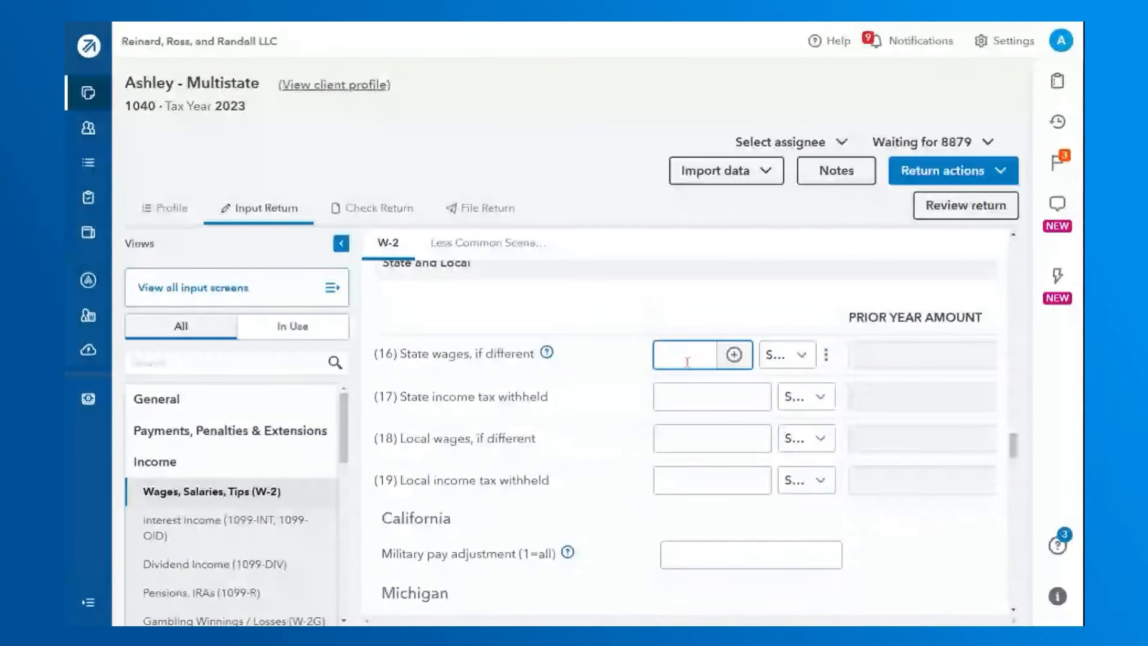
{"action": "left_click", "coordinate": [733, 355]}
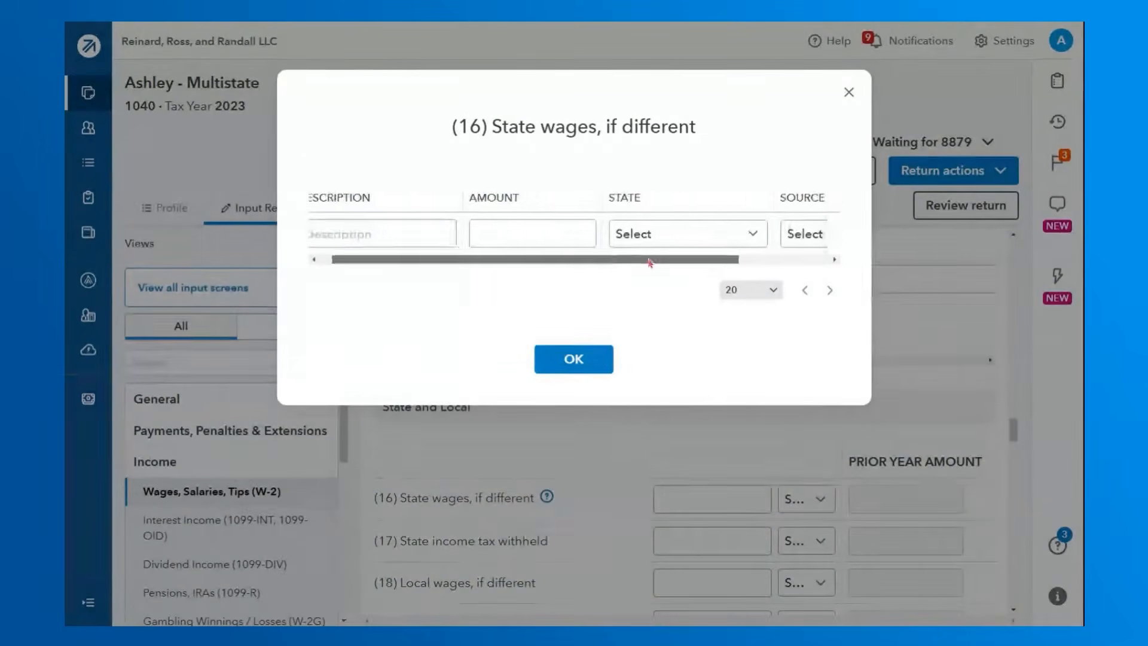
{"action": "left_click_drag", "start_coordinate": [646, 260], "coordinate": [727, 261]}
{"action": "left_click", "coordinate": [723, 236]}
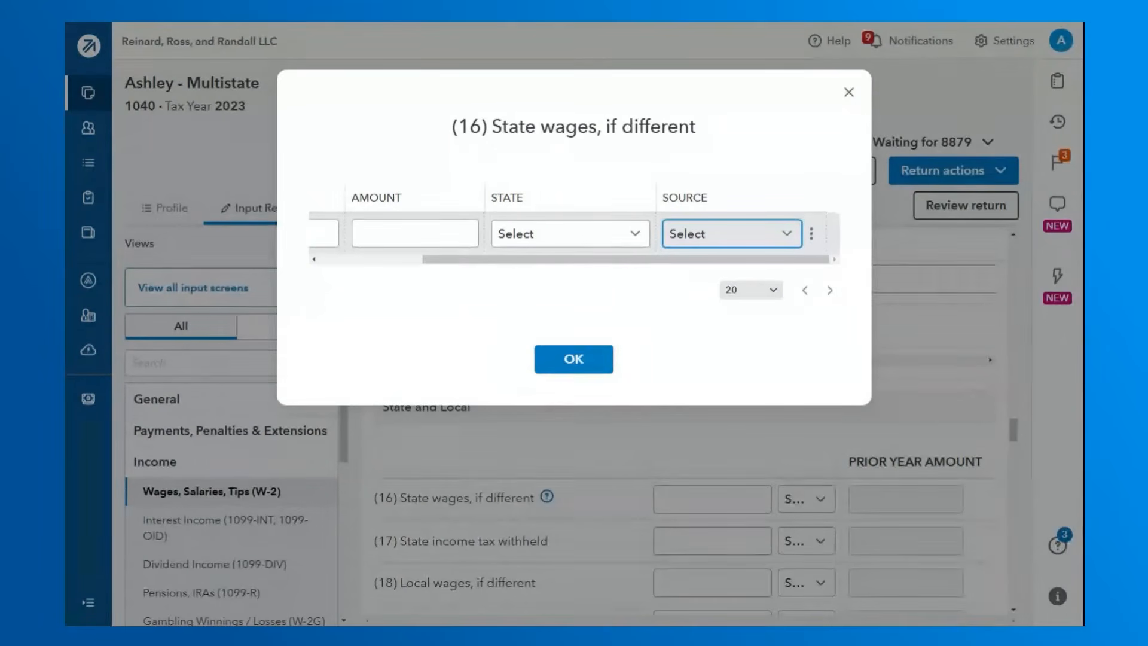
{"action": "left_click", "coordinate": [489, 300]}
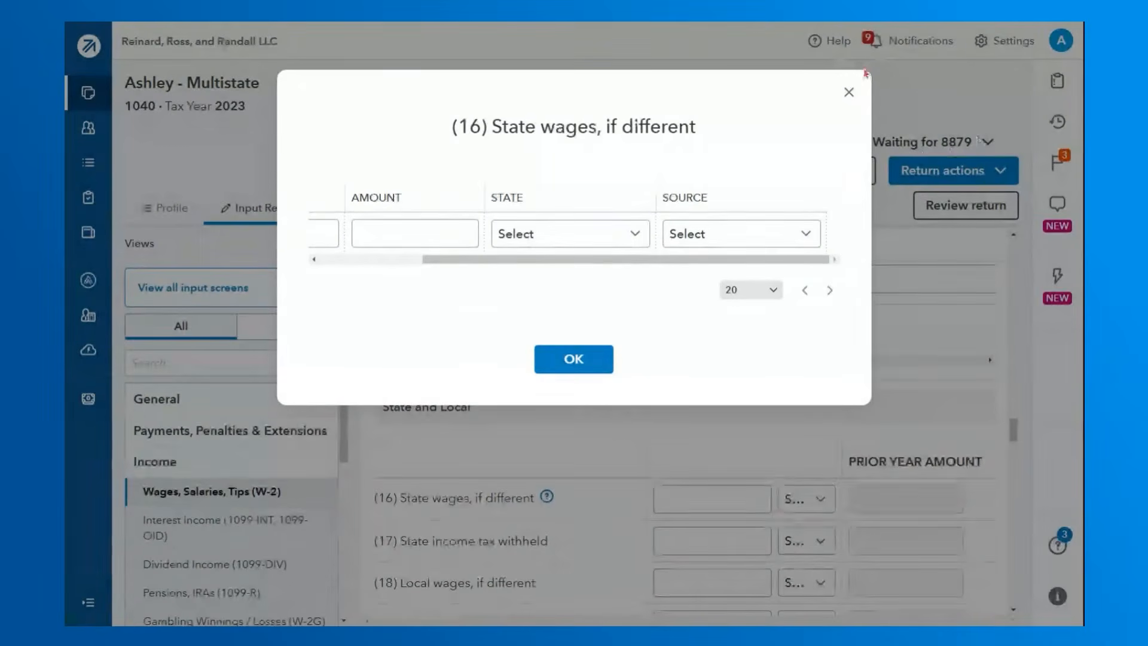
{"action": "left_click", "coordinate": [849, 92]}
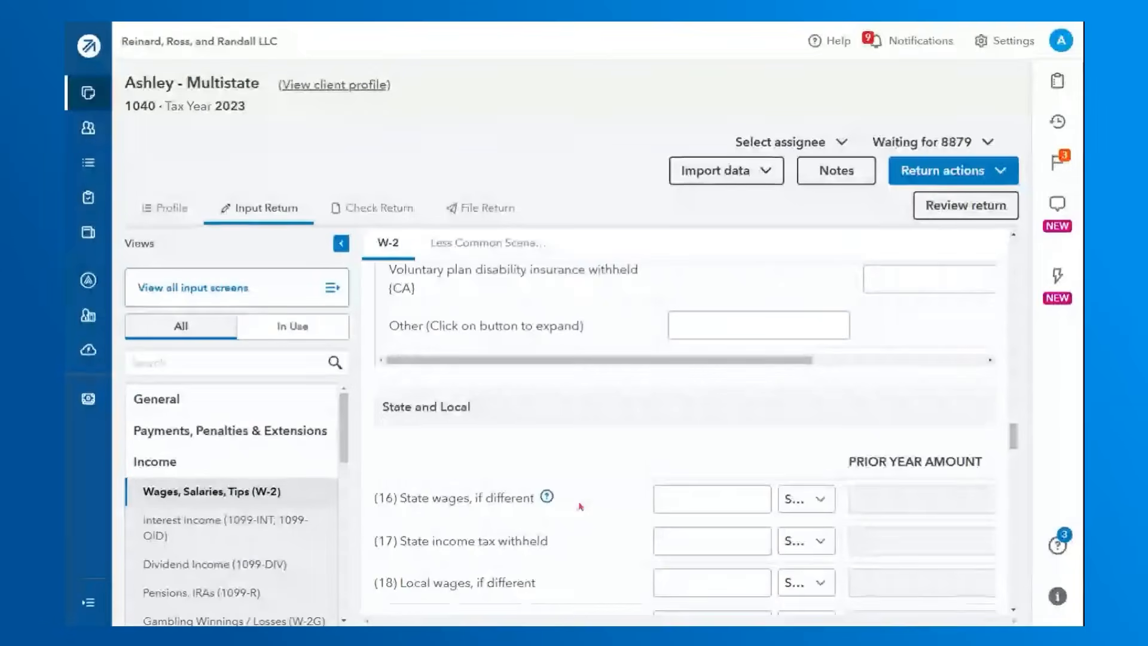
- Examine the box 17 state income tax withheld entry and the Electronic Filing (W-2 State/Local) section
{"action": "scroll", "coordinate": [583, 413], "scroll_direction": "down", "scroll_amount": 1}
{"action": "scroll", "coordinate": [582, 414], "scroll_direction": "down", "scroll_amount": 3}
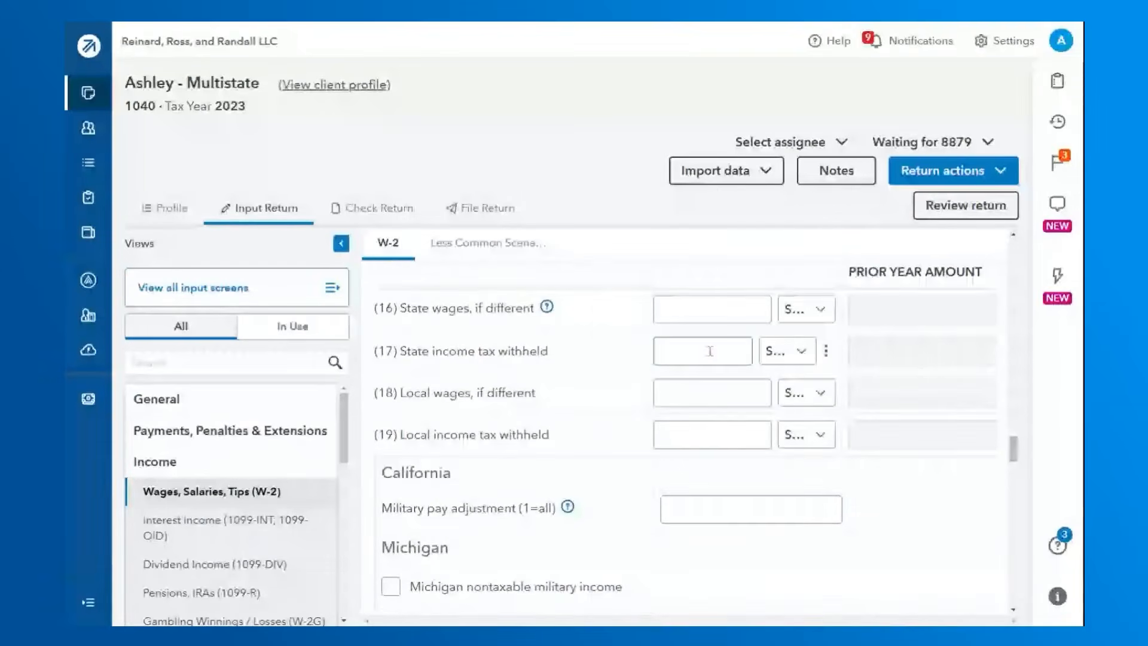
{"action": "left_click", "coordinate": [709, 351]}
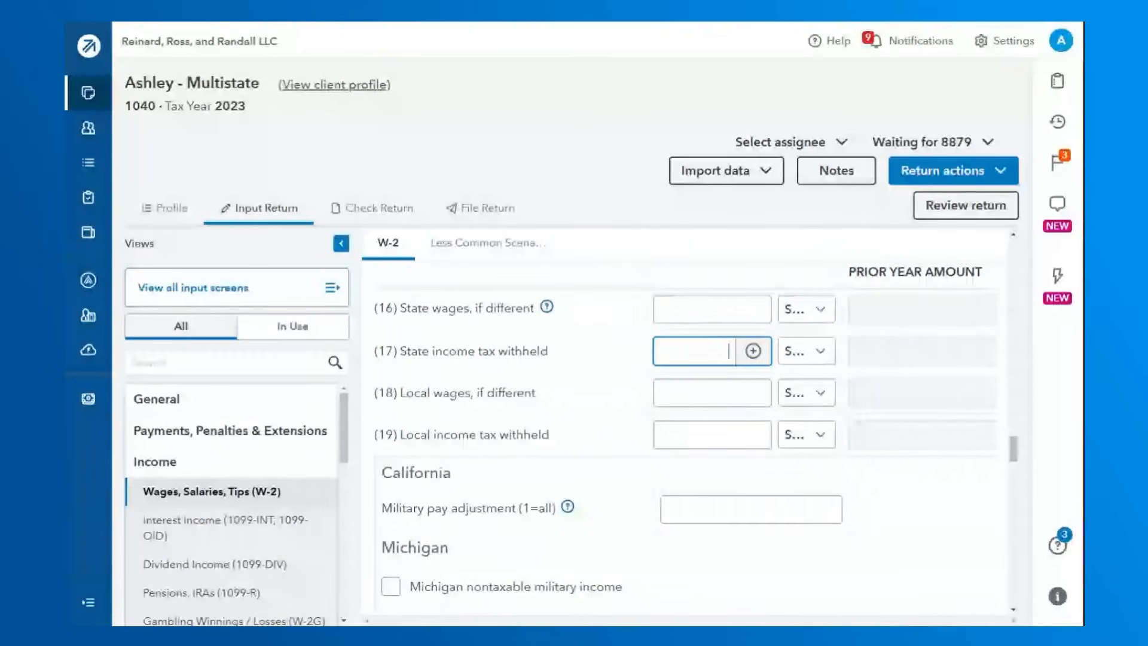
{"action": "scroll", "coordinate": [566, 433], "scroll_direction": "down", "scroll_amount": 4}
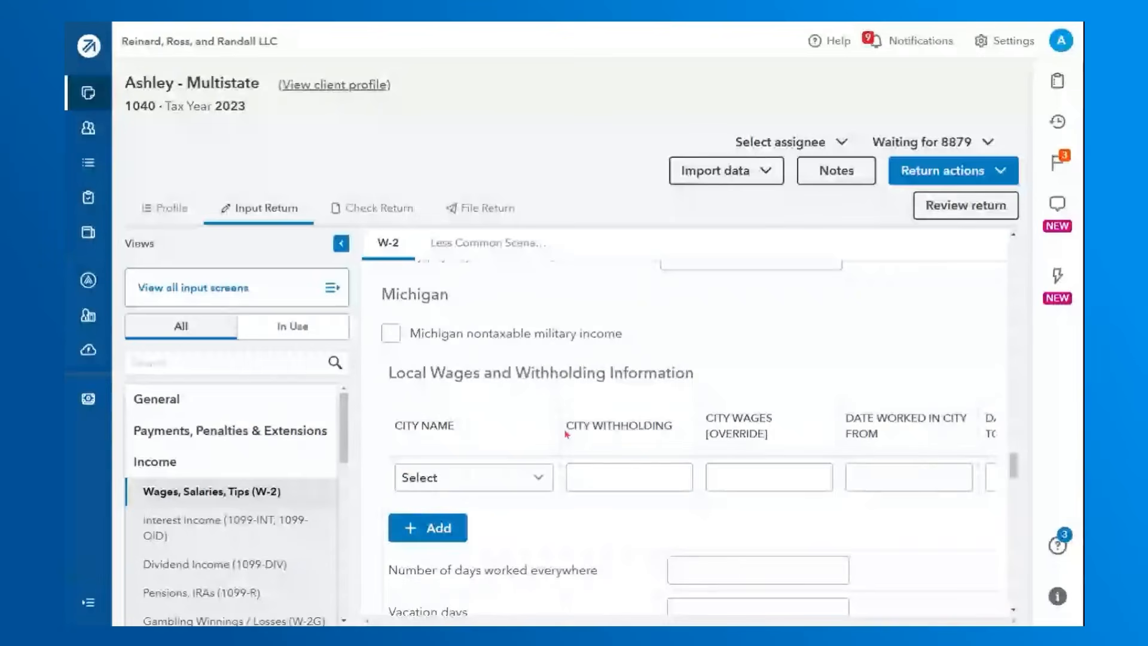
{"action": "scroll", "coordinate": [832, 385], "scroll_direction": "down", "scroll_amount": 7}
{"action": "scroll", "coordinate": [822, 374], "scroll_direction": "down", "scroll_amount": 7}
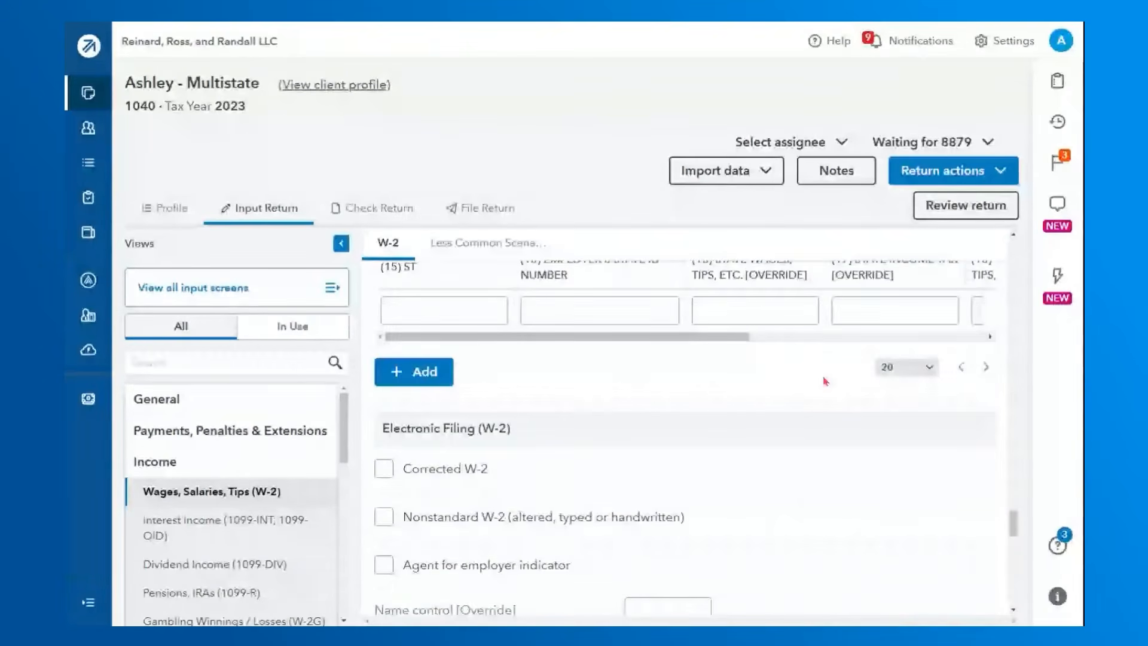
{"action": "scroll", "coordinate": [426, 486], "scroll_direction": "up", "scroll_amount": 3}
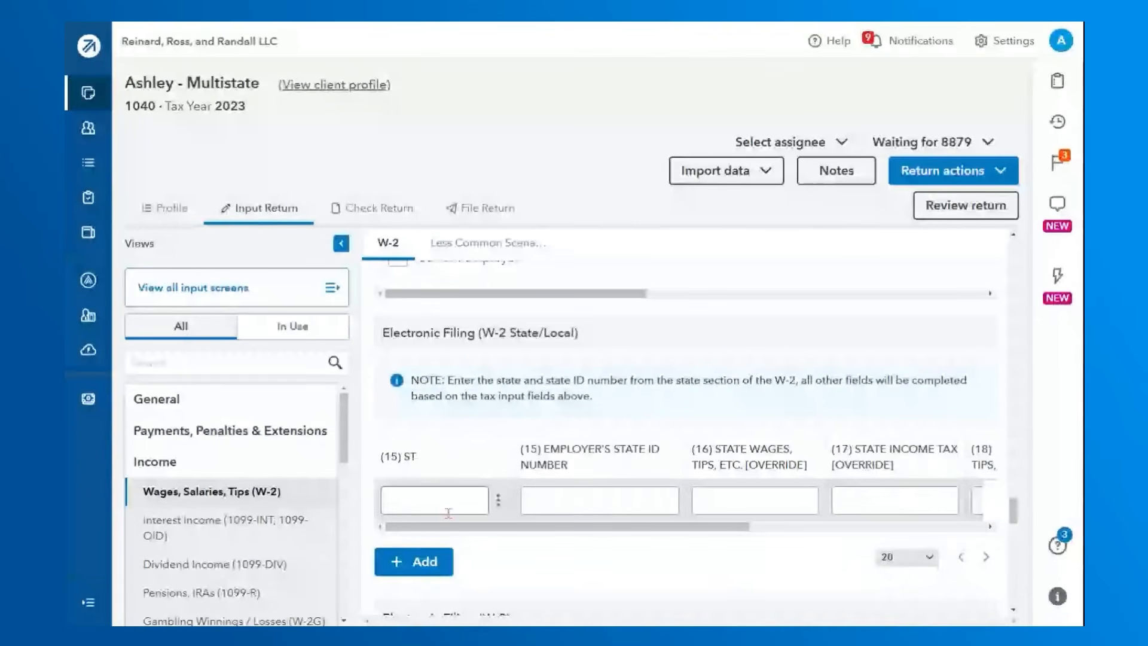
{"action": "left_click_drag", "start_coordinate": [469, 529], "coordinate": [440, 530]}
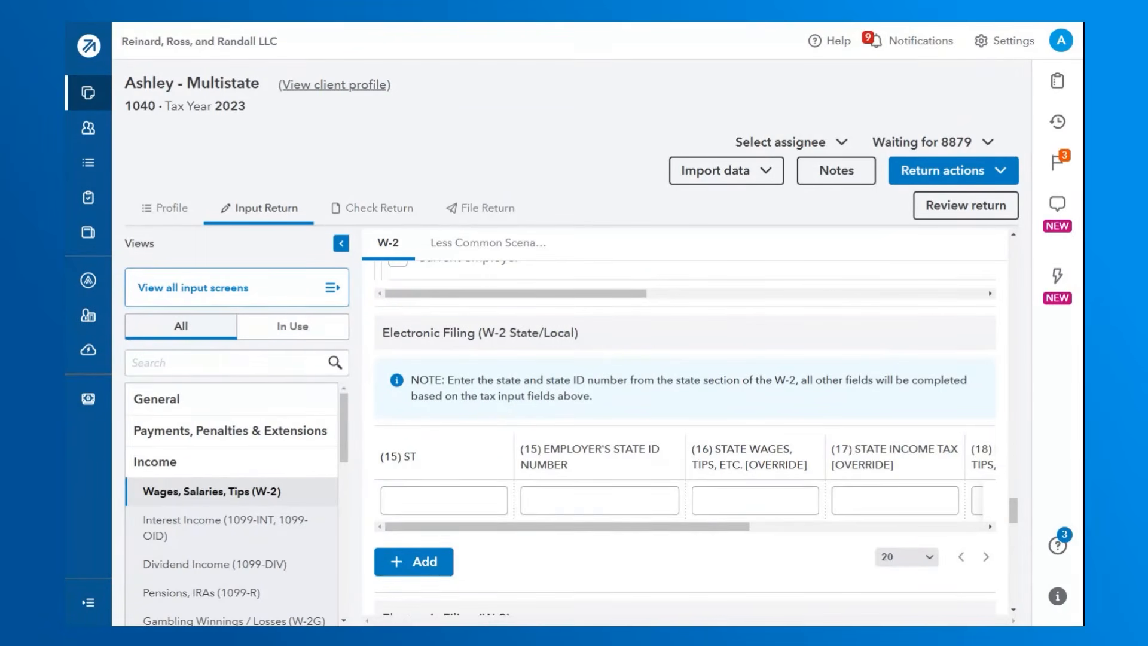
- Go back up the W-2 input past the State and Local section to the Box 14 entries
{"action": "scroll", "coordinate": [712, 507], "scroll_direction": "up", "scroll_amount": 7}
{"action": "scroll", "coordinate": [712, 507], "scroll_direction": "up", "scroll_amount": 10}
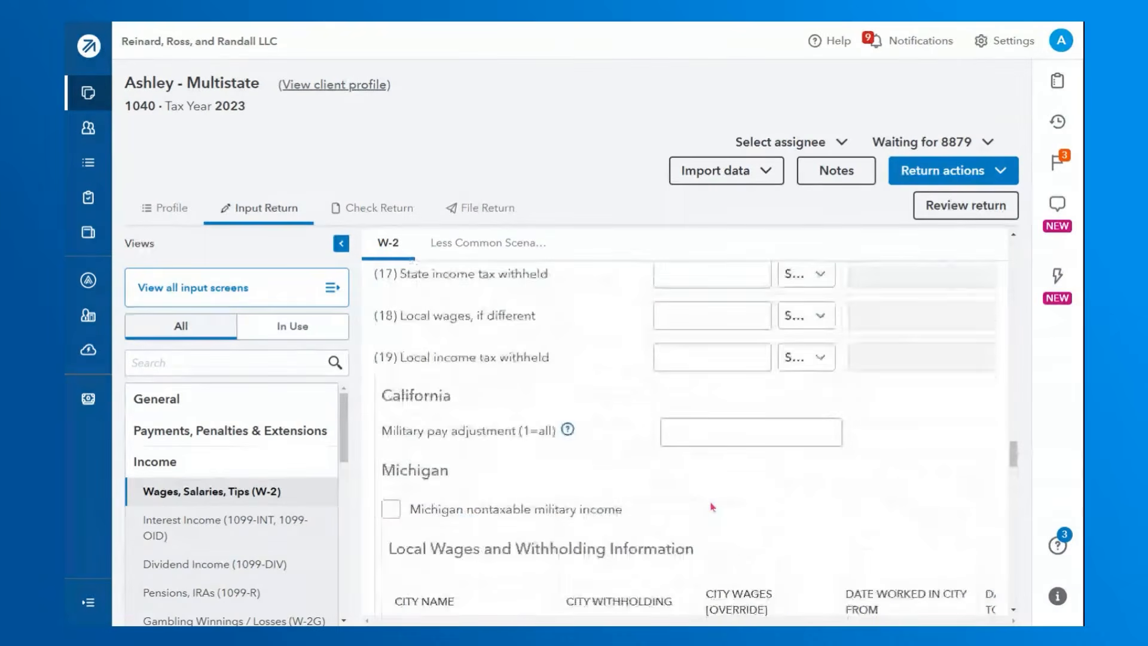
{"action": "scroll", "coordinate": [712, 507], "scroll_direction": "up", "scroll_amount": 1}
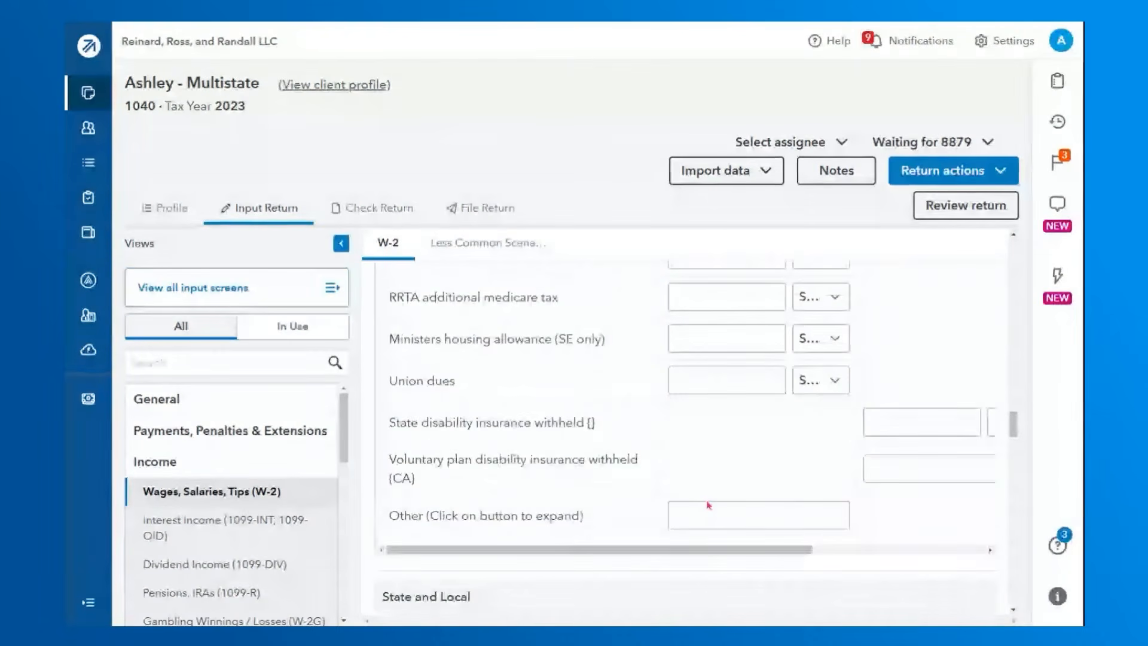
{"action": "left_click", "coordinate": [707, 507]}
{"action": "scroll", "coordinate": [707, 507], "scroll_direction": "up", "scroll_amount": 10}
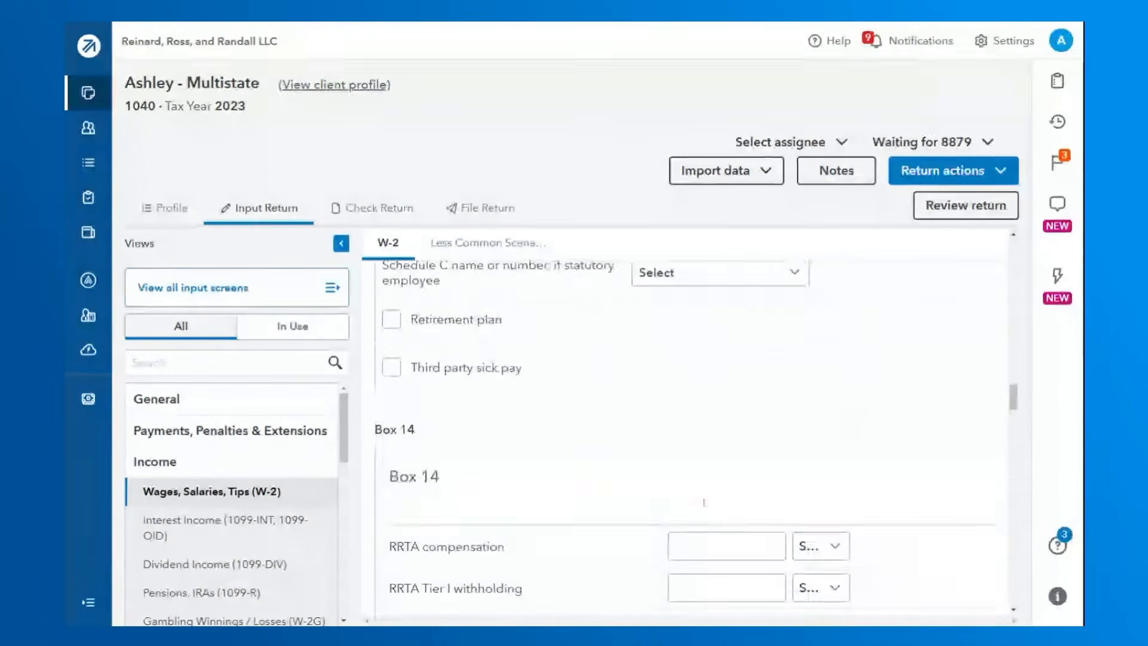